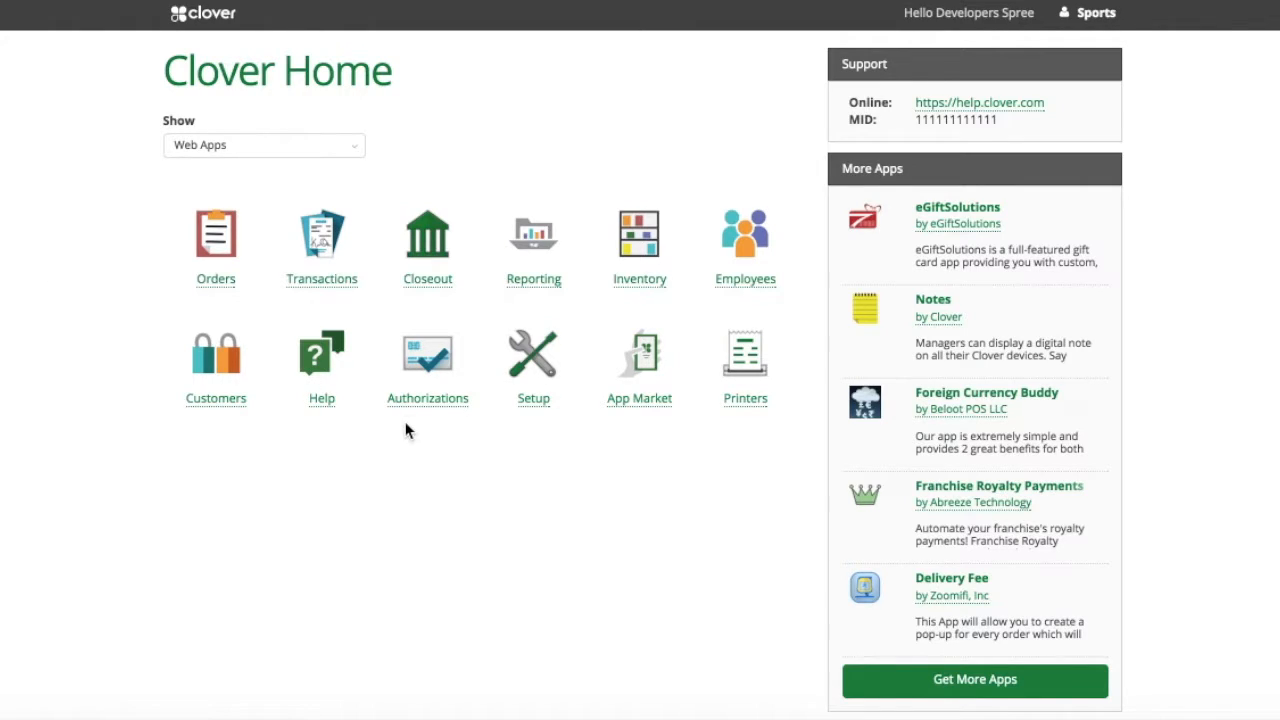
- Look through the items listed in the store's Inventory, then return to the home page
{"action": "left_click", "coordinate": [647, 268]}
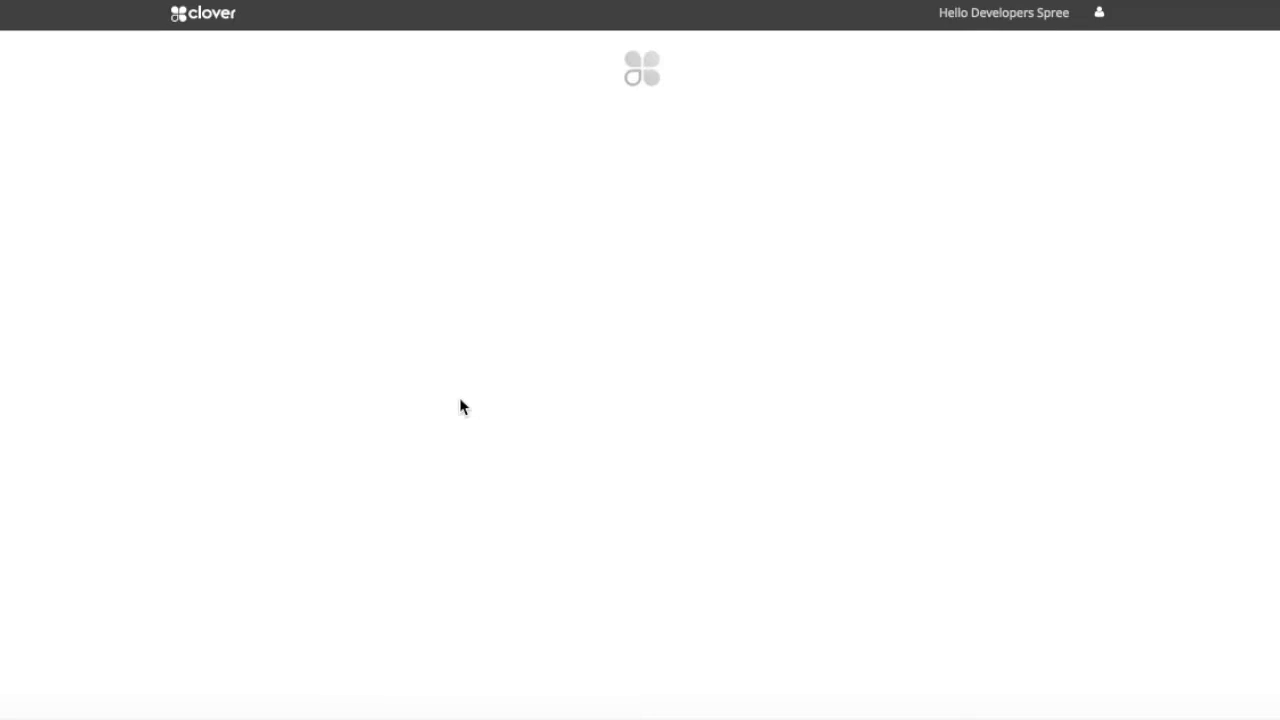
{"action": "scroll", "coordinate": [363, 408], "scroll_direction": "down", "scroll_amount": 1}
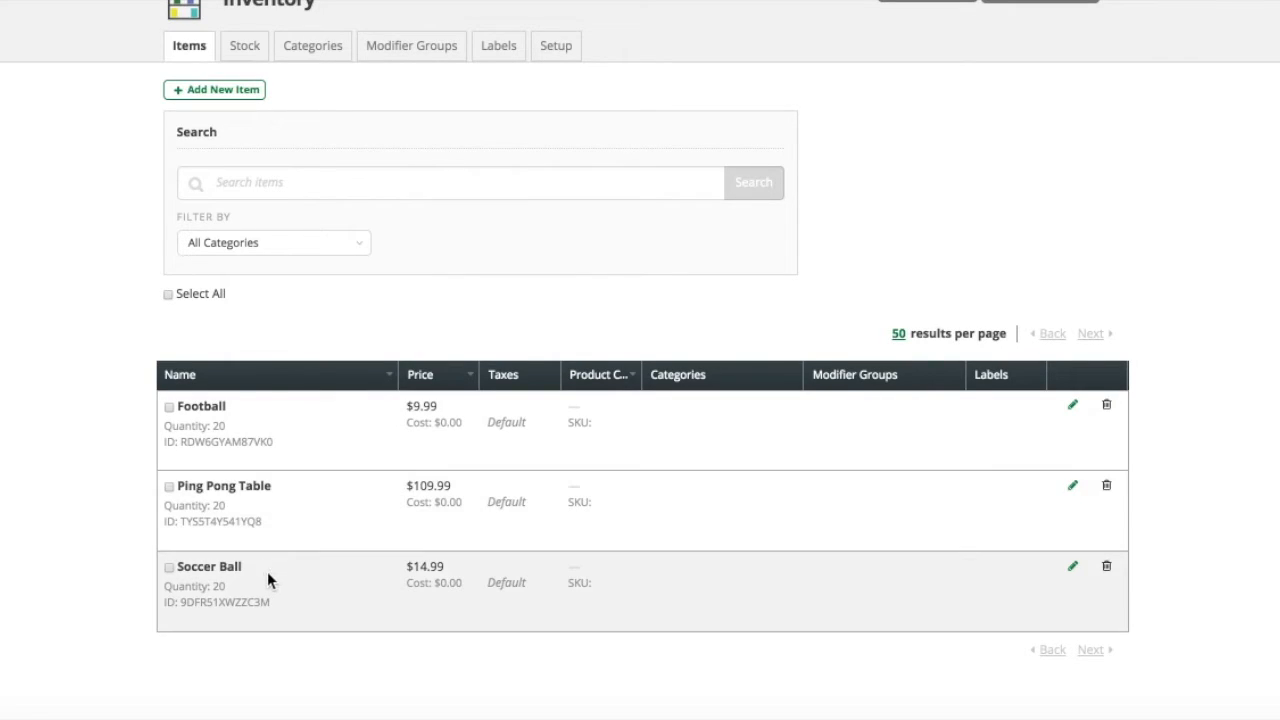
{"action": "scroll", "coordinate": [281, 335], "scroll_direction": "up", "scroll_amount": 2}
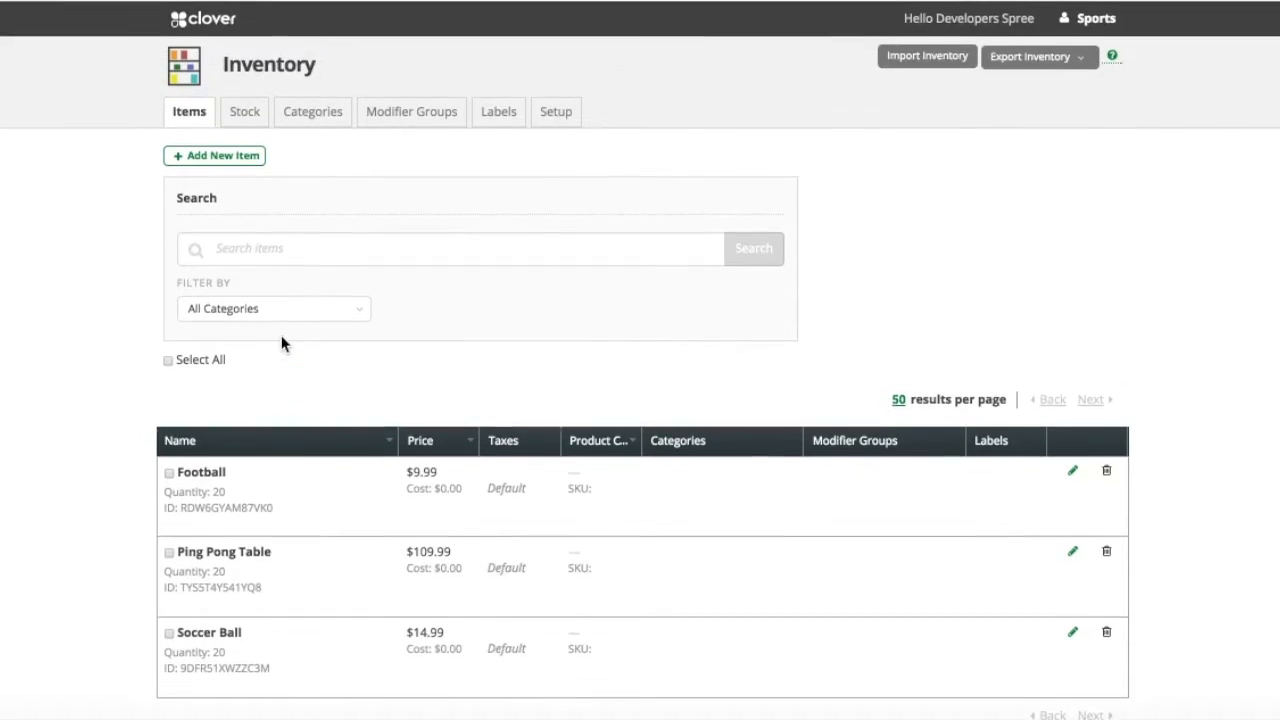
{"action": "key", "text": "alt+Left"}
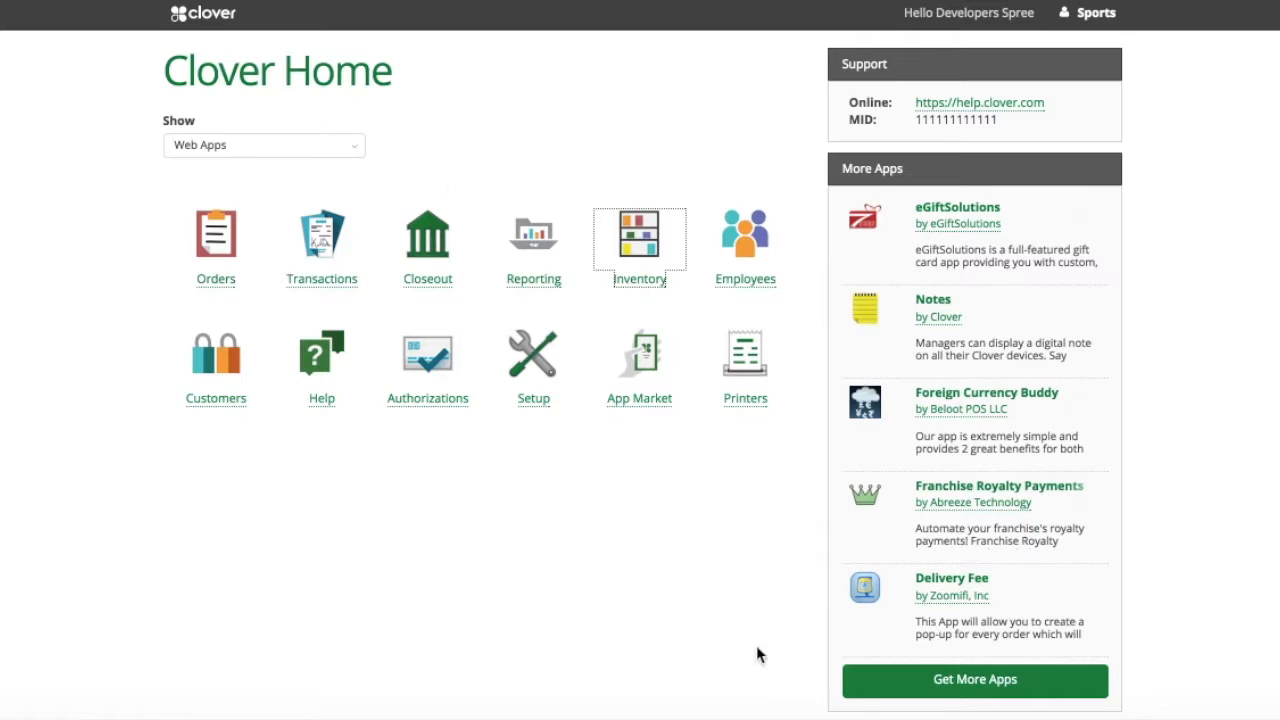
- Find the Online Store app by Clover in the App Market and install it
{"action": "left_click", "coordinate": [937, 690]}
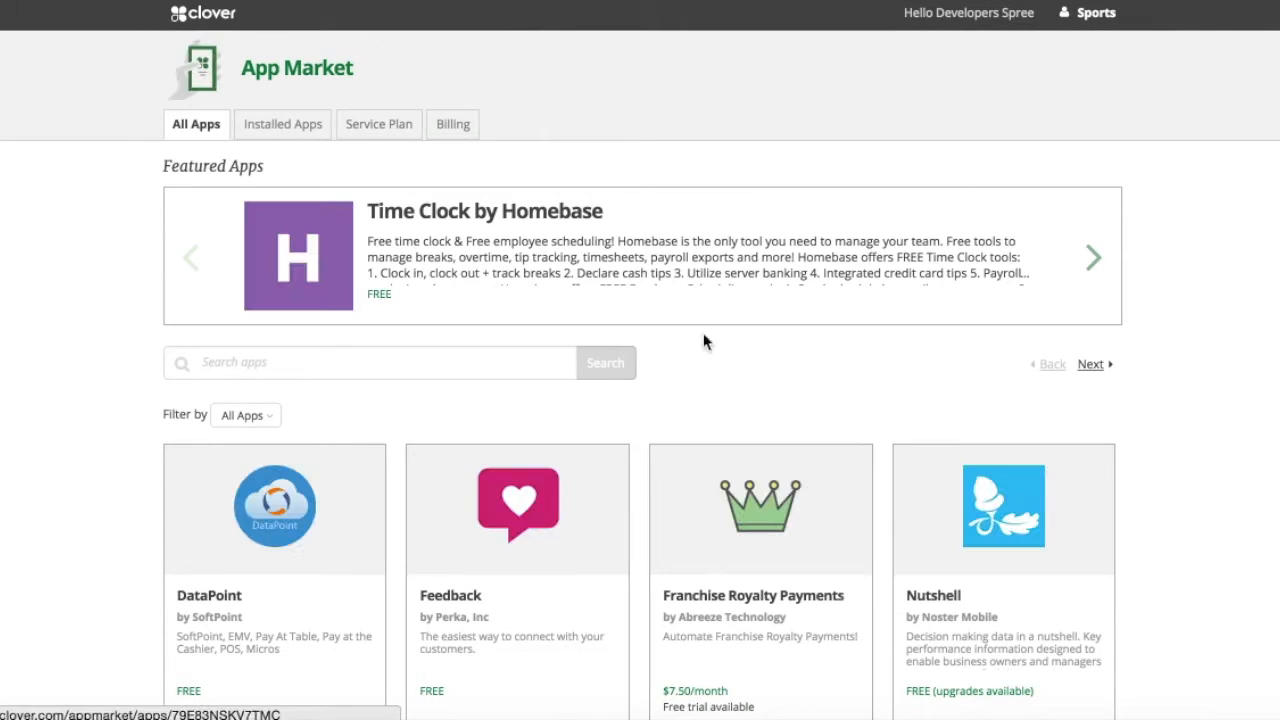
{"action": "scroll", "coordinate": [703, 342], "scroll_direction": "down", "scroll_amount": 2}
{"action": "scroll", "coordinate": [703, 342], "scroll_direction": "down", "scroll_amount": 5}
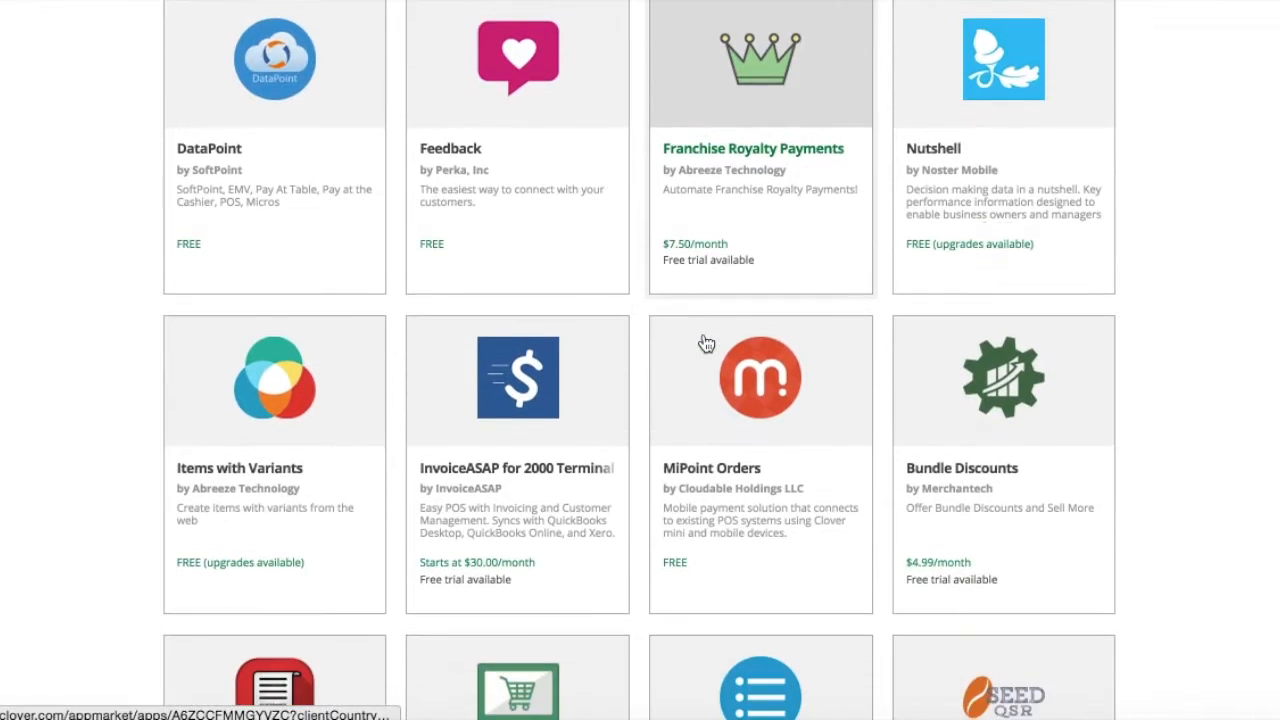
{"action": "scroll", "coordinate": [705, 342], "scroll_direction": "down", "scroll_amount": 2}
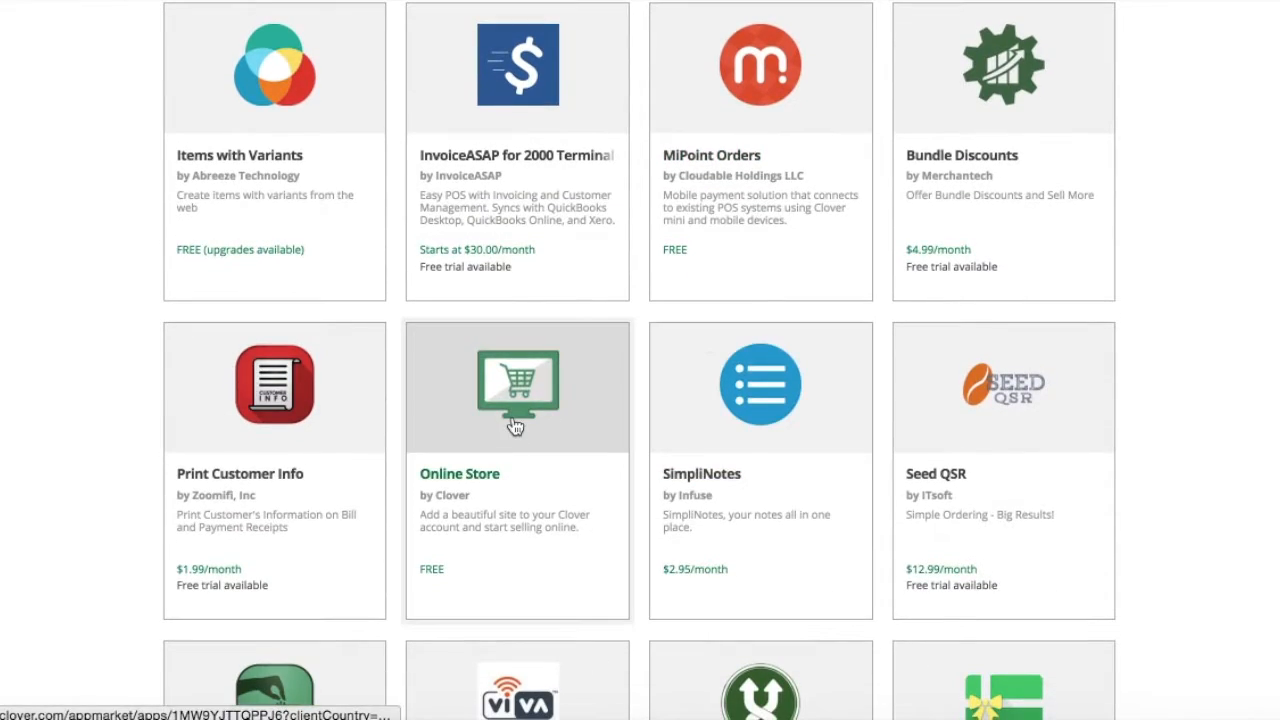
{"action": "left_click", "coordinate": [513, 415]}
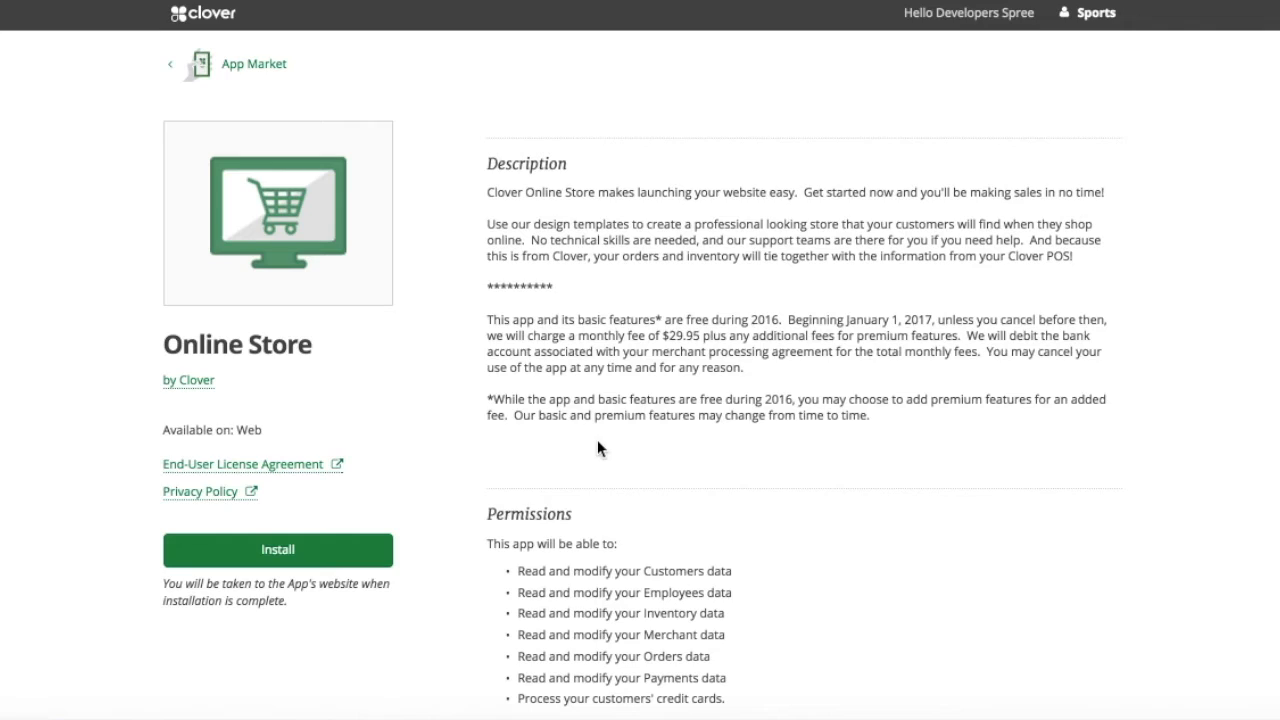
{"action": "left_click", "coordinate": [277, 551]}
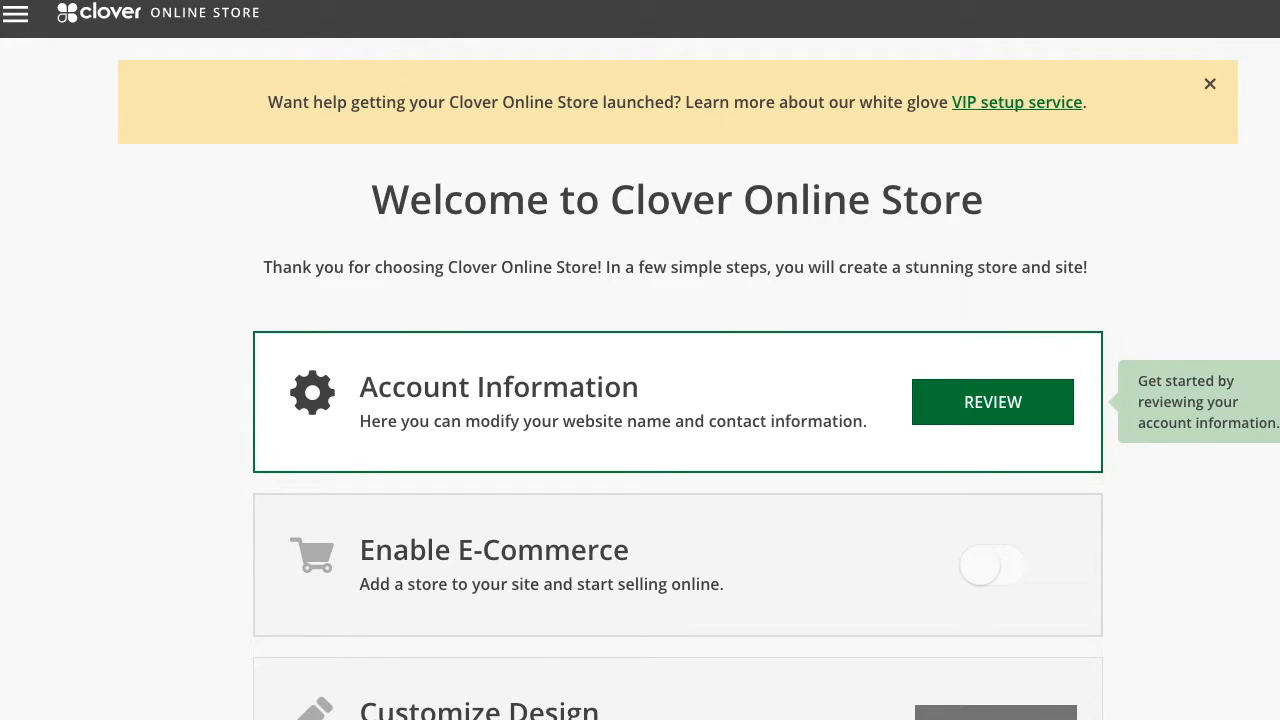
- Dismiss the VIP setup service notice and open the account information to review its business, contact and site details
{"action": "left_click", "coordinate": [1210, 83]}
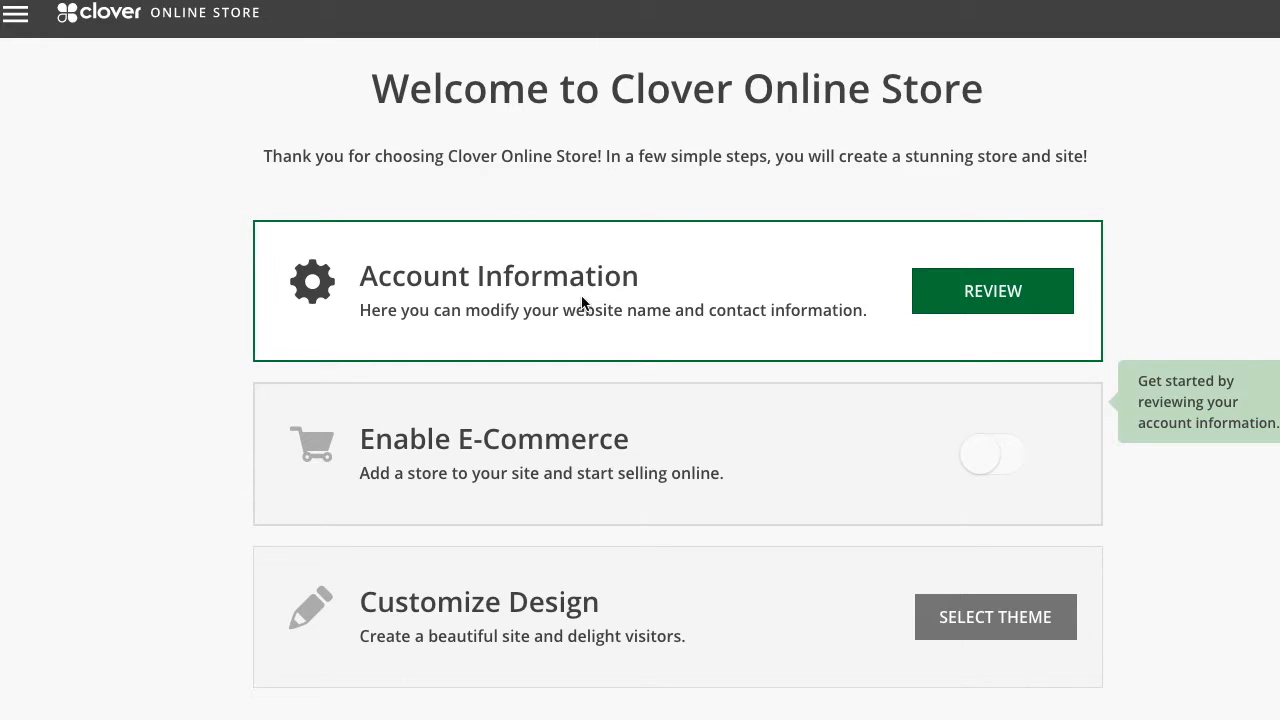
{"action": "left_click", "coordinate": [985, 293]}
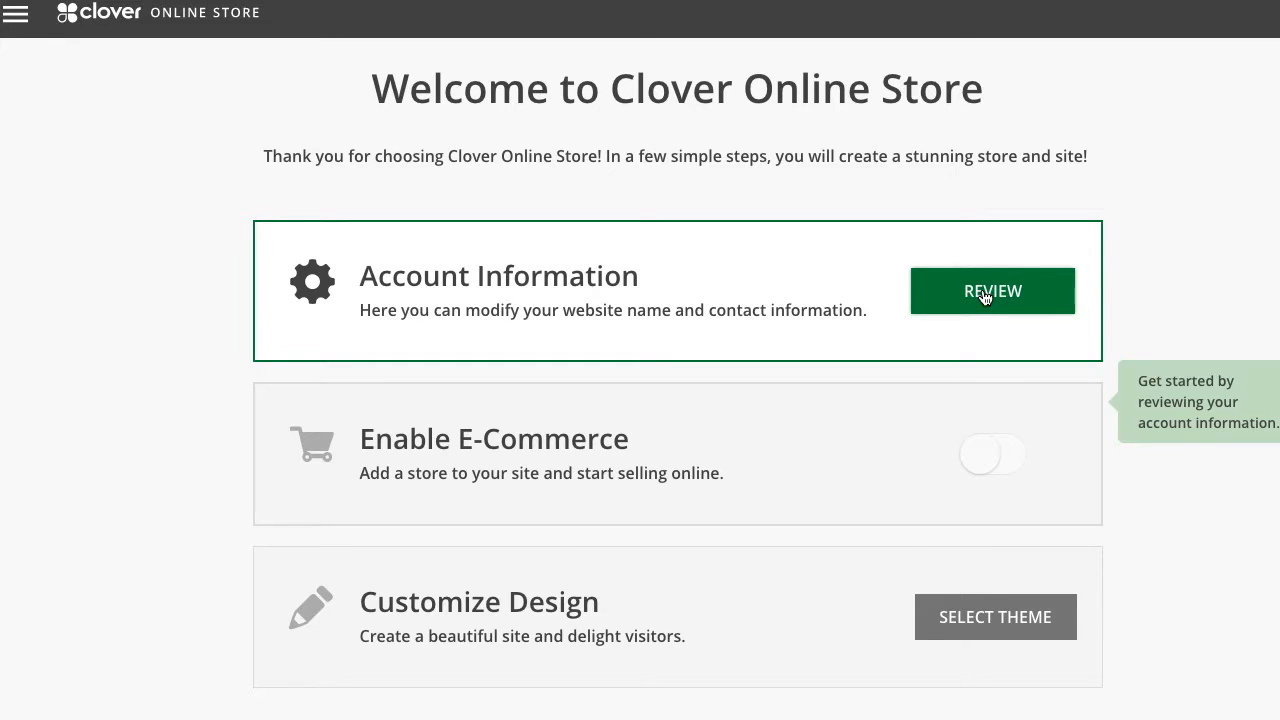
{"action": "scroll", "coordinate": [941, 349], "scroll_direction": "down", "scroll_amount": 3}
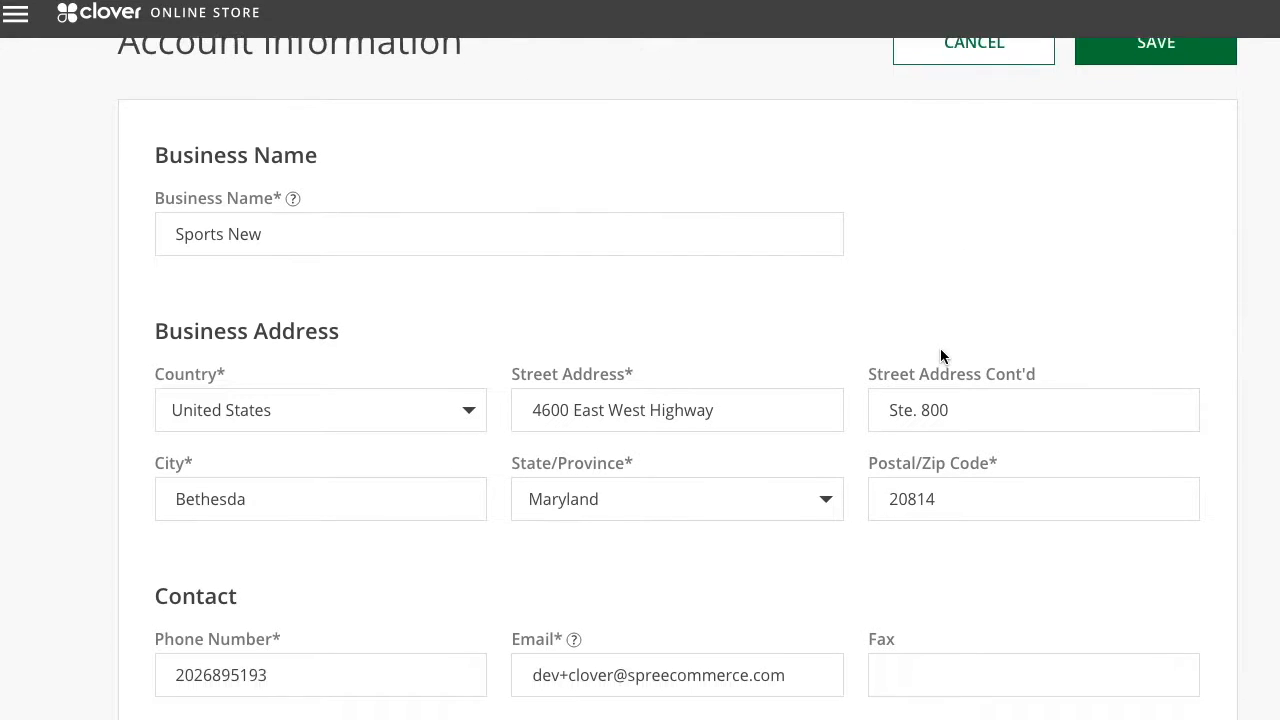
{"action": "scroll", "coordinate": [940, 348], "scroll_direction": "down", "scroll_amount": 4}
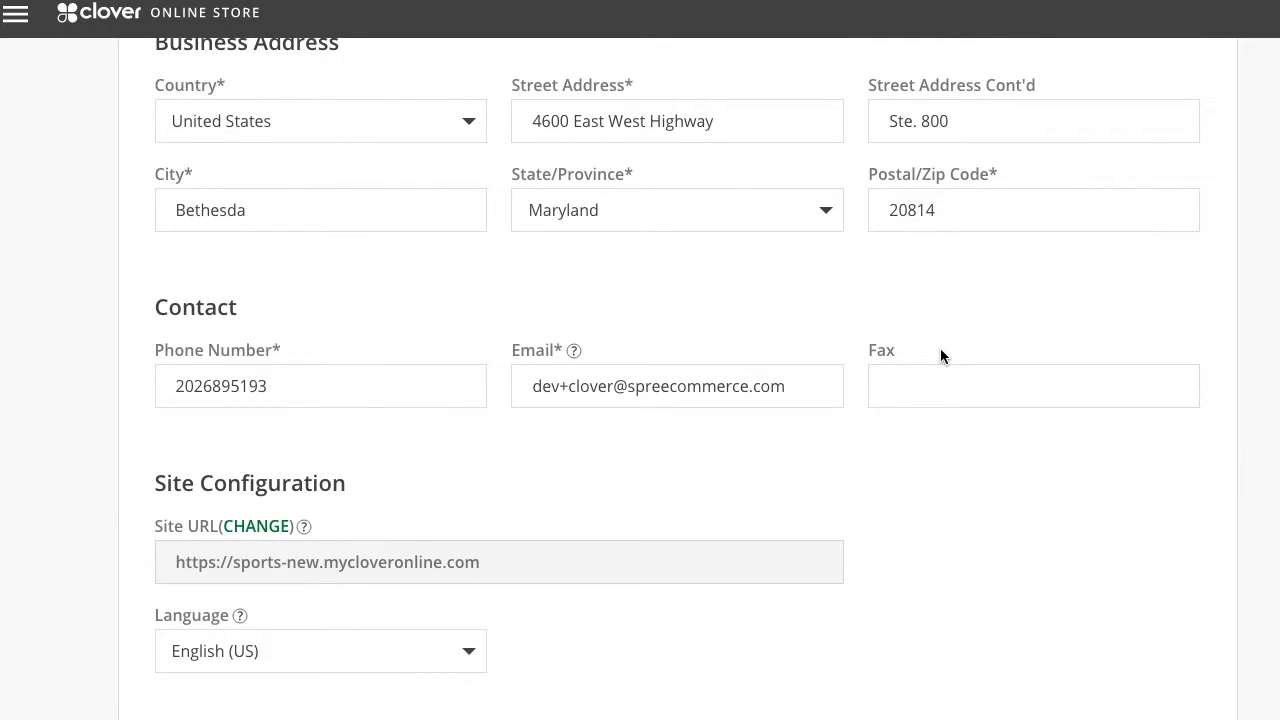
{"action": "scroll", "coordinate": [940, 355], "scroll_direction": "down", "scroll_amount": 2}
{"action": "scroll", "coordinate": [941, 349], "scroll_direction": "down", "scroll_amount": 2}
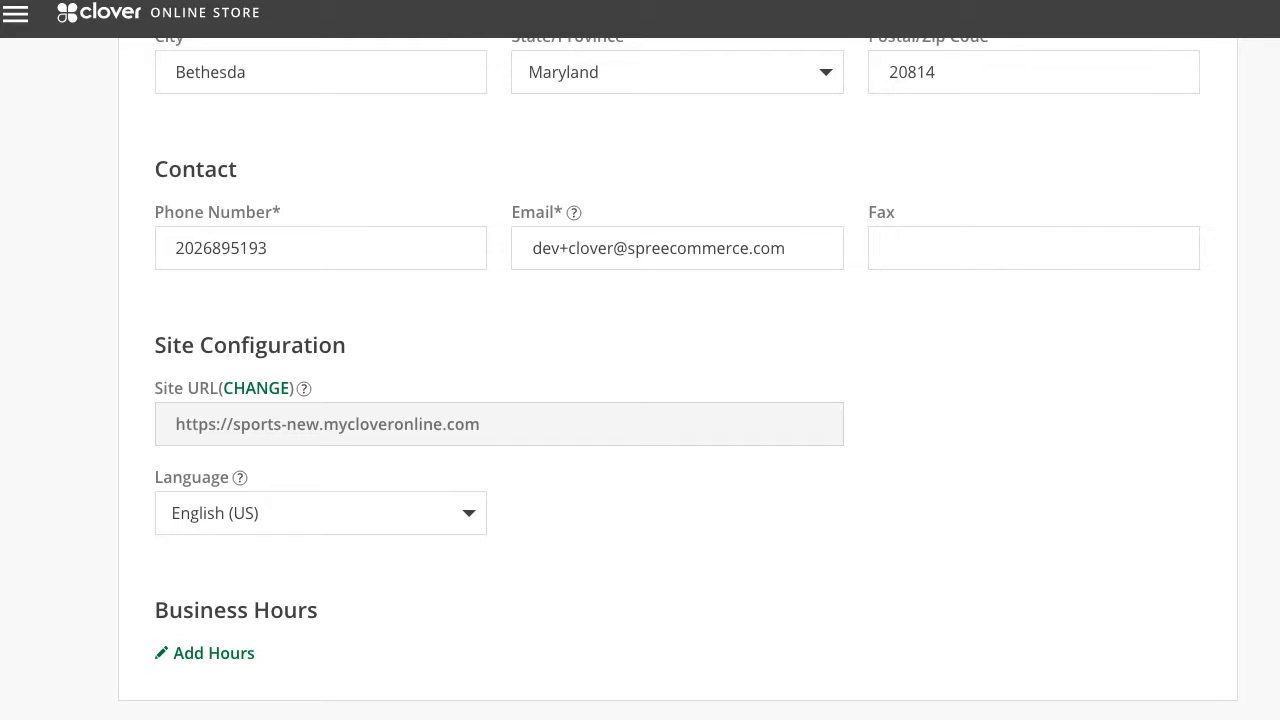
{"action": "scroll", "coordinate": [996, 379], "scroll_direction": "down", "scroll_amount": 2}
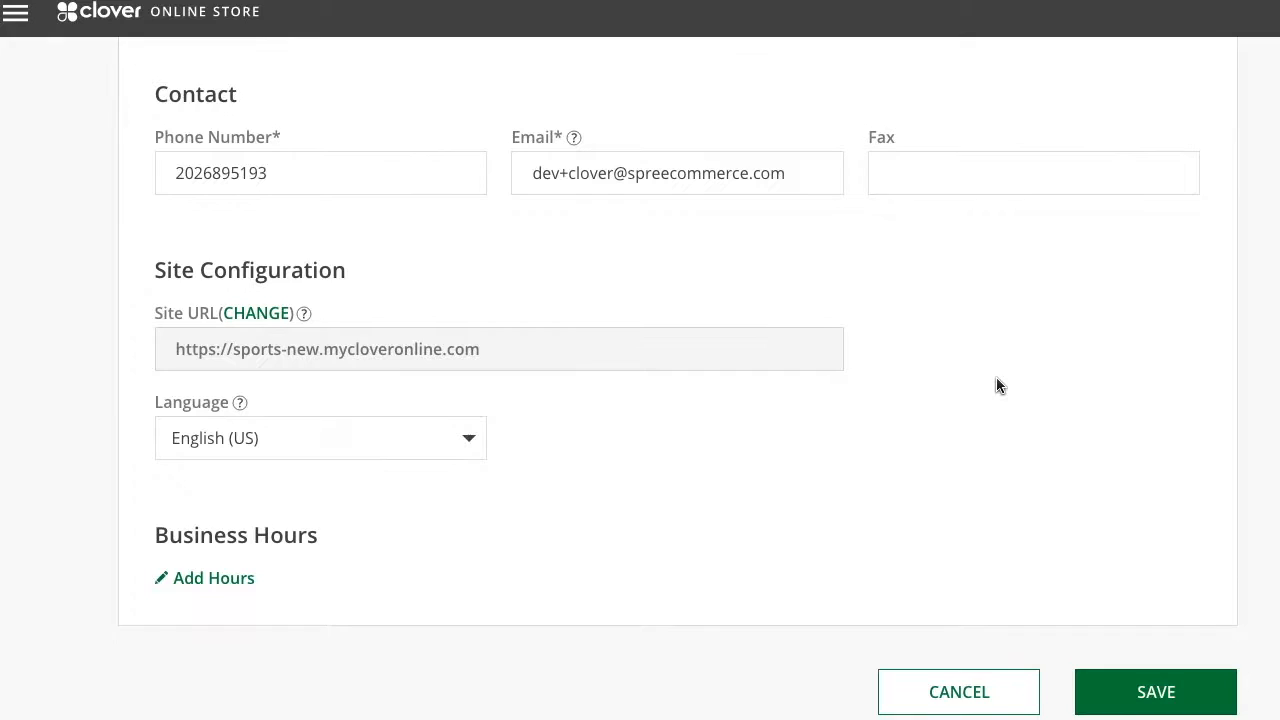
- In the site URL configuration, view the custom domain option, then choose the Clover Online Store subdomain sports-new and save
{"action": "left_click", "coordinate": [254, 315]}
{"action": "left_click", "coordinate": [454, 313]}
{"action": "triple_click", "coordinate": [454, 313]}
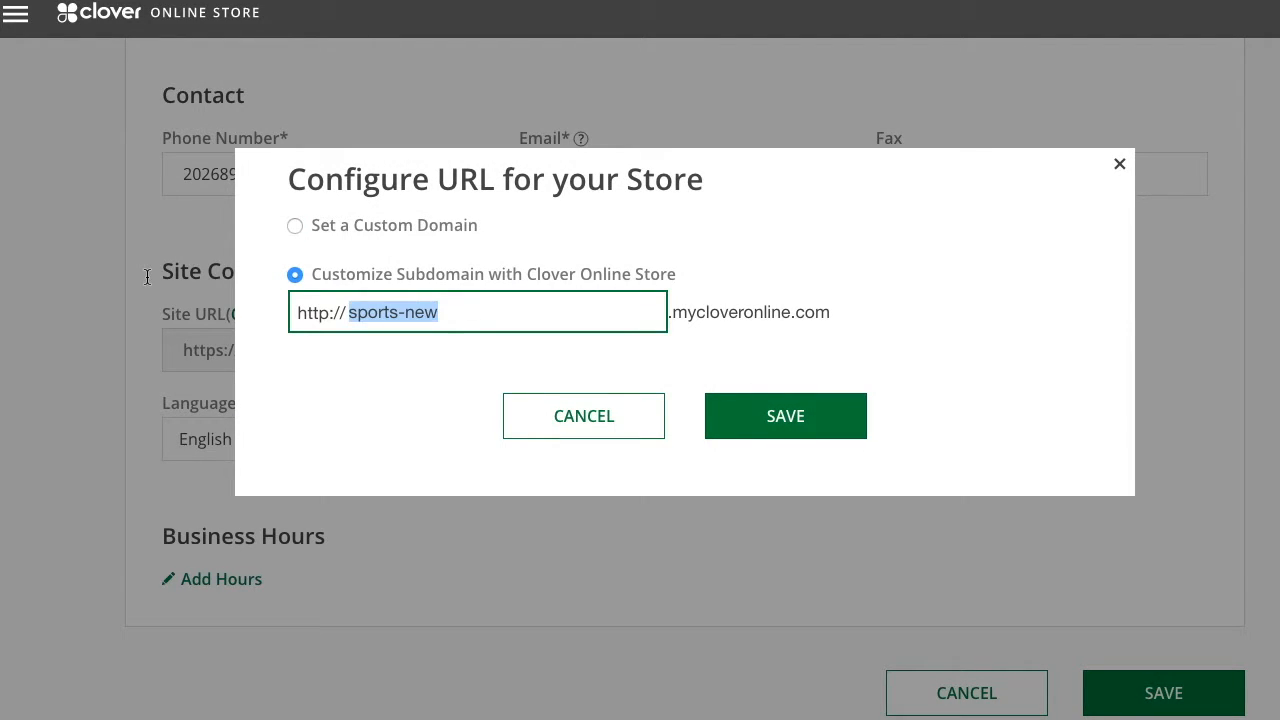
{"action": "left_click", "coordinate": [521, 316]}
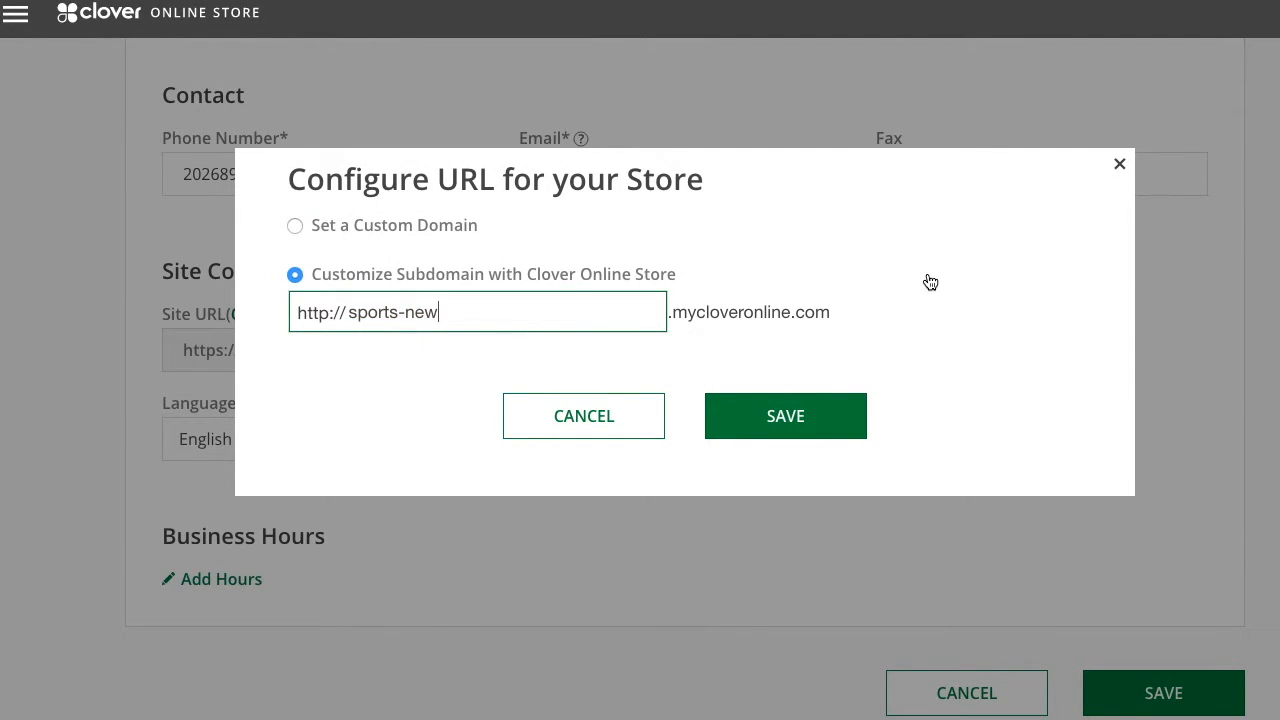
{"action": "left_click", "coordinate": [977, 408]}
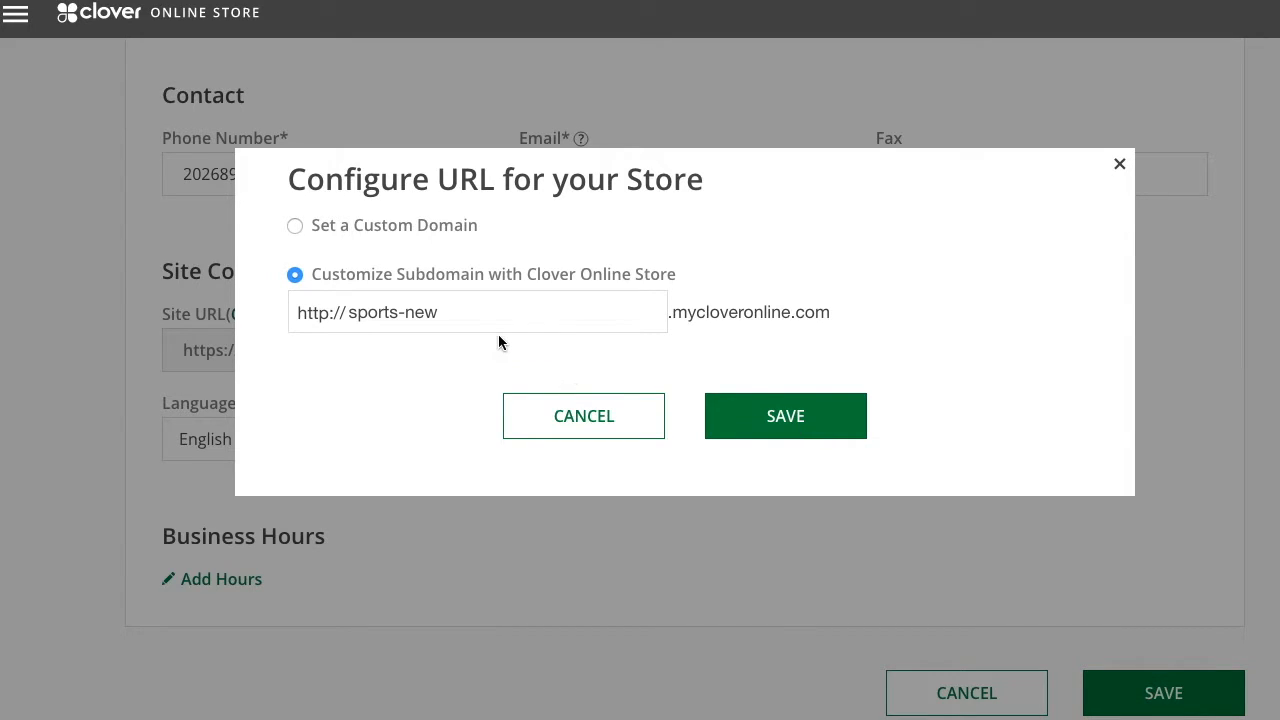
{"action": "left_click", "coordinate": [443, 228]}
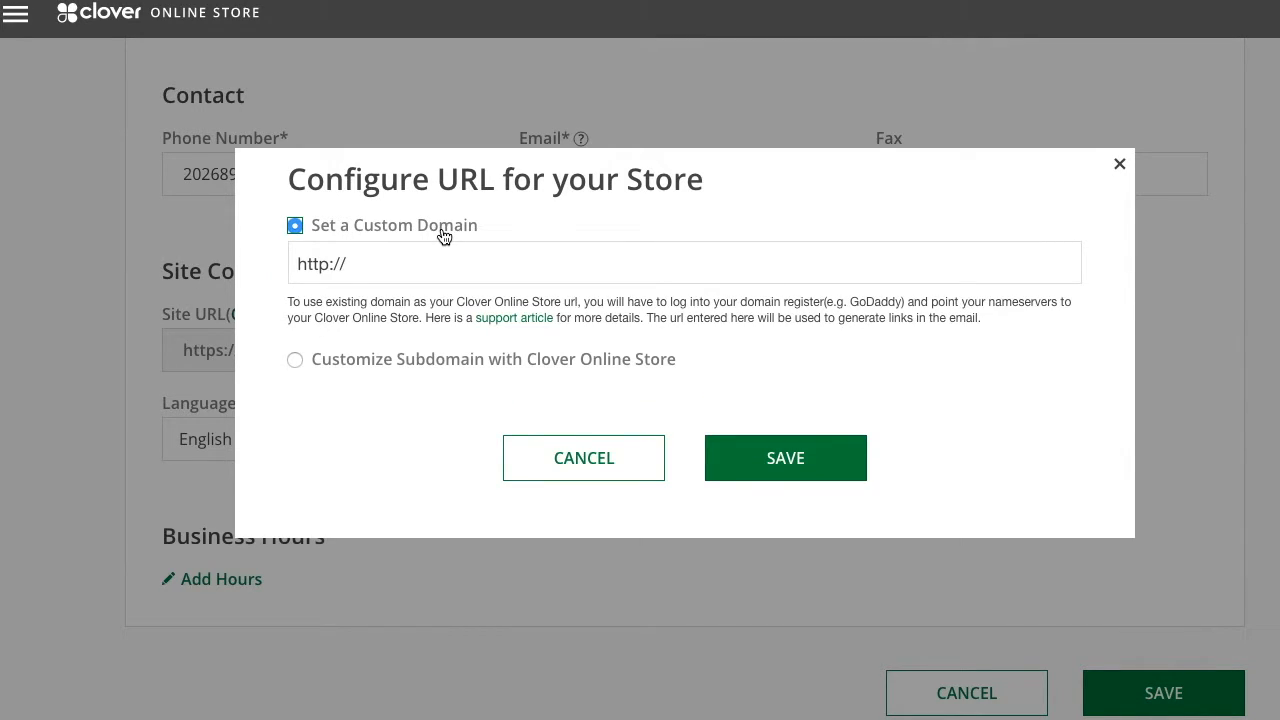
{"action": "left_click", "coordinate": [434, 266]}
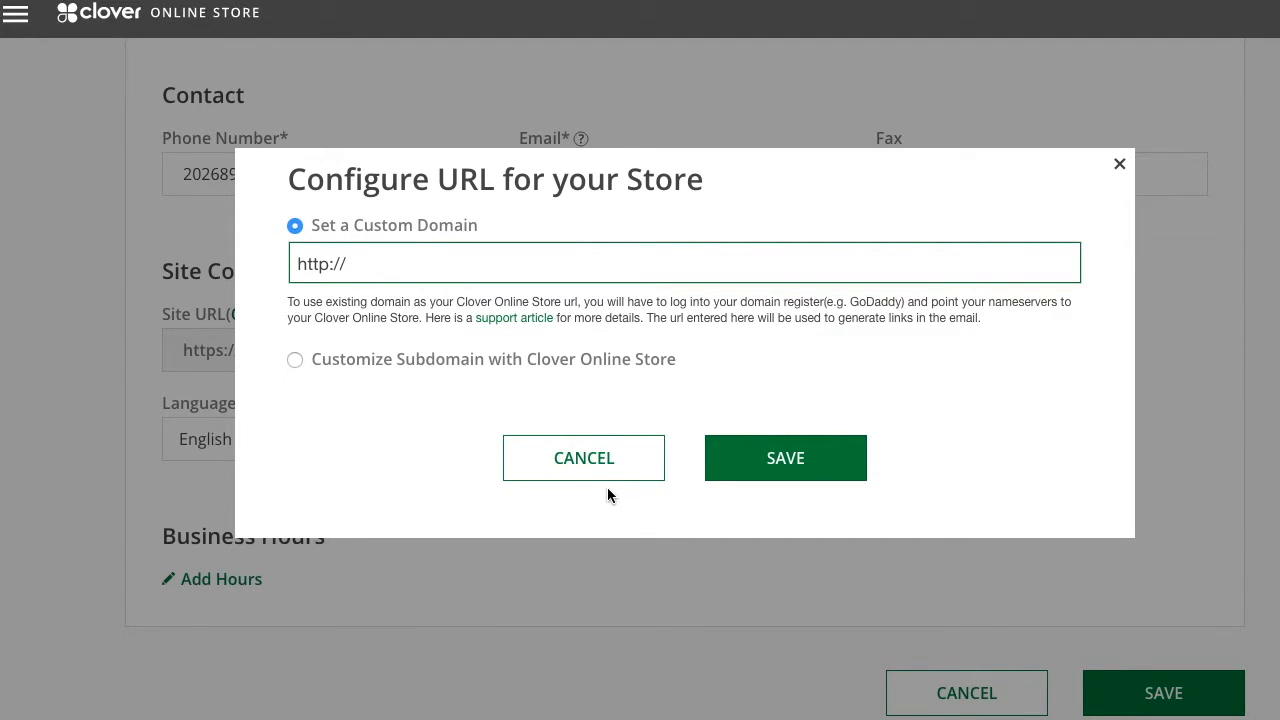
{"action": "left_click", "coordinate": [489, 362]}
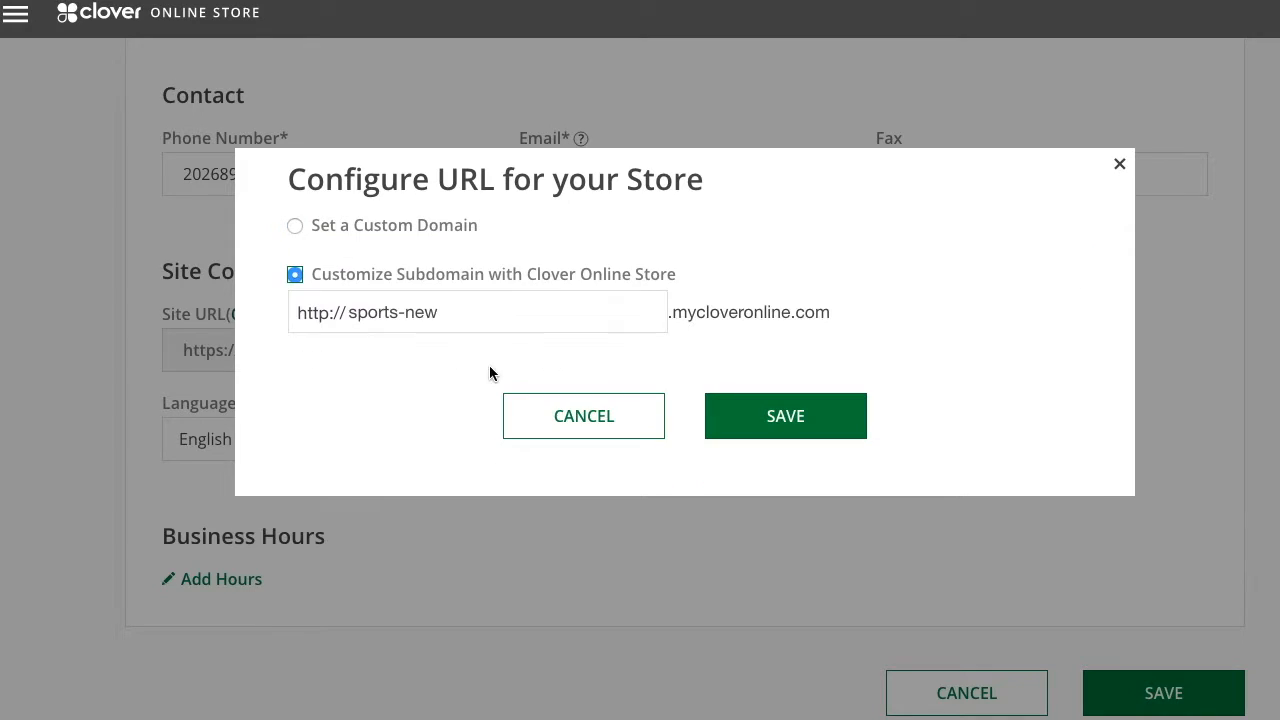
{"action": "left_click", "coordinate": [785, 418]}
- Start adding business hours and set Monday to 9:00 AM – 5:00 PM
{"action": "left_click", "coordinate": [227, 580]}
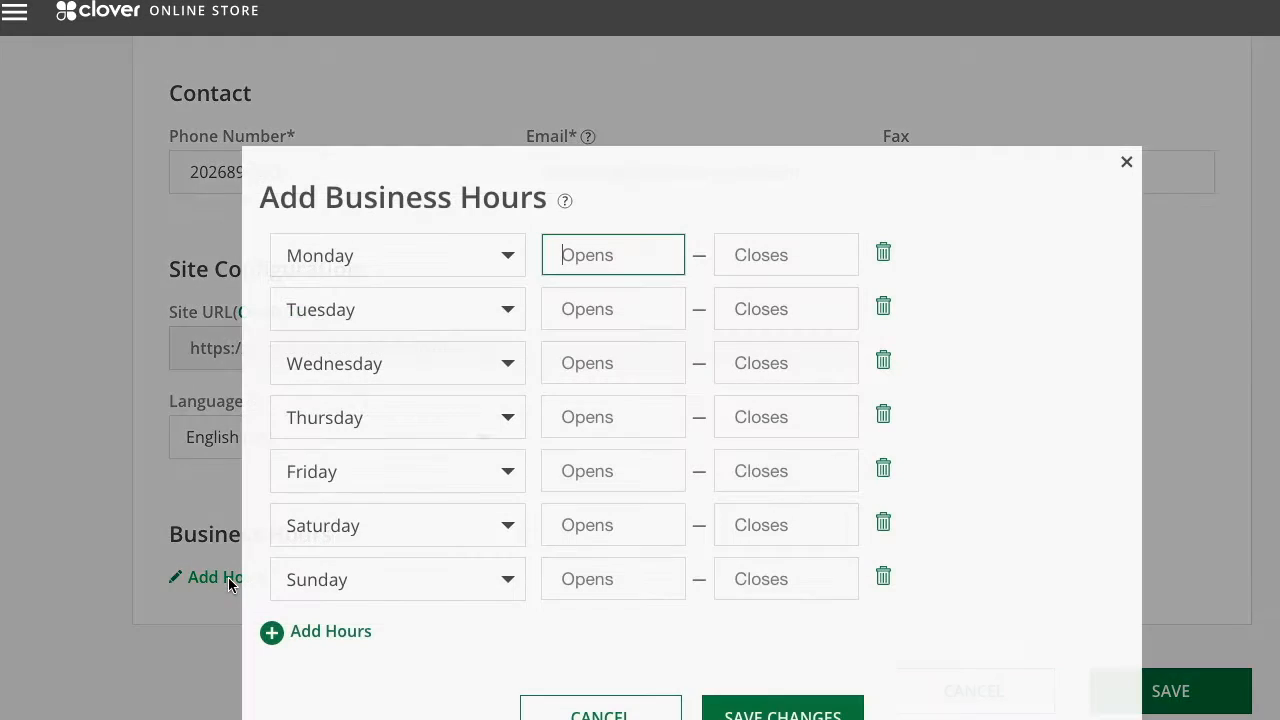
{"action": "type", "text": "9"}
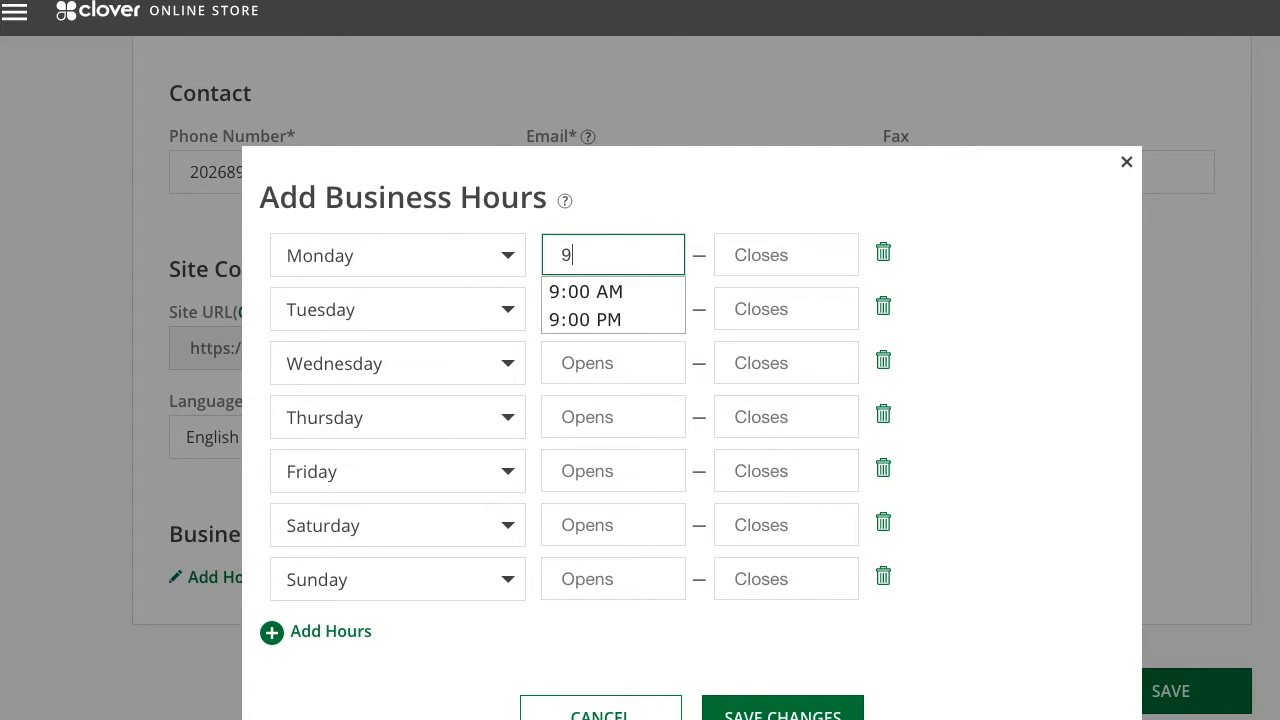
{"action": "key", "text": "Down"}
{"action": "key", "text": "Return"}
{"action": "key", "text": "Tab"}
{"action": "type", "text": "5"}
{"action": "key", "text": "Down"}
{"action": "key", "text": "Down"}
{"action": "key", "text": "Return"}
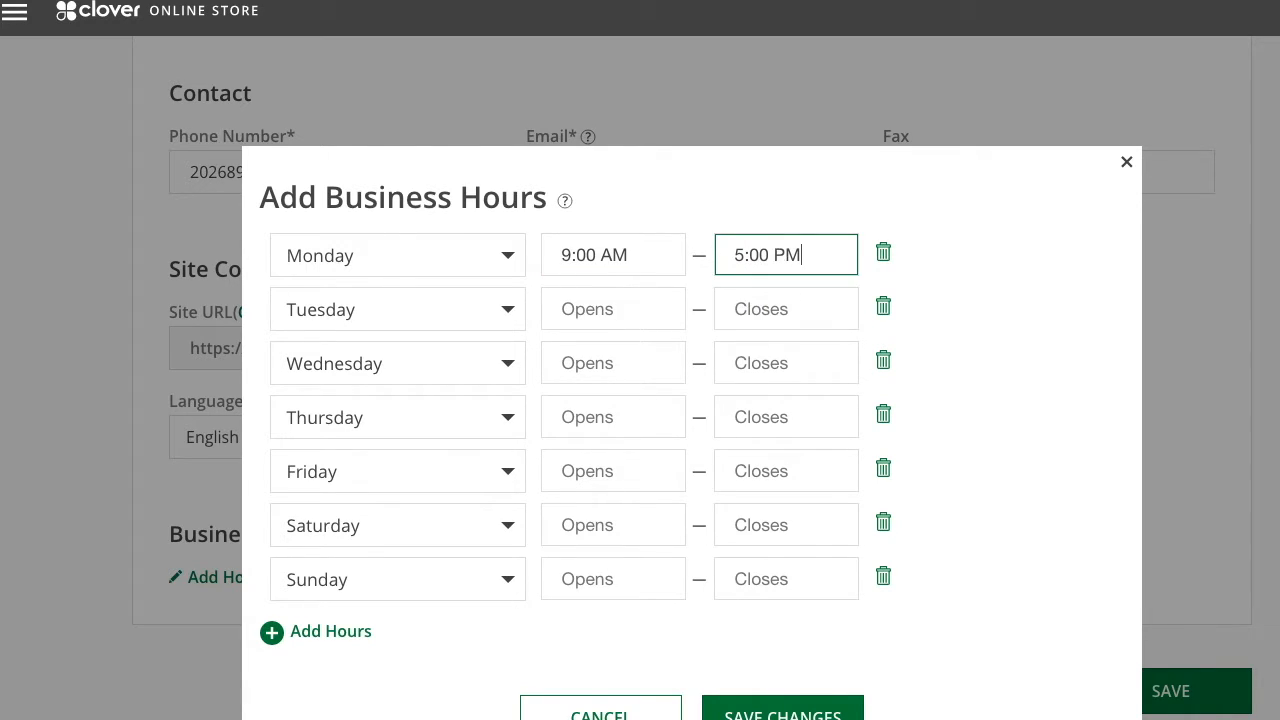
- Set Tuesday's business hours to 9:00 AM – 5:00 PM
{"action": "key", "text": "Tab"}
{"action": "key", "text": "Tab"}
{"action": "key", "text": "Tab"}
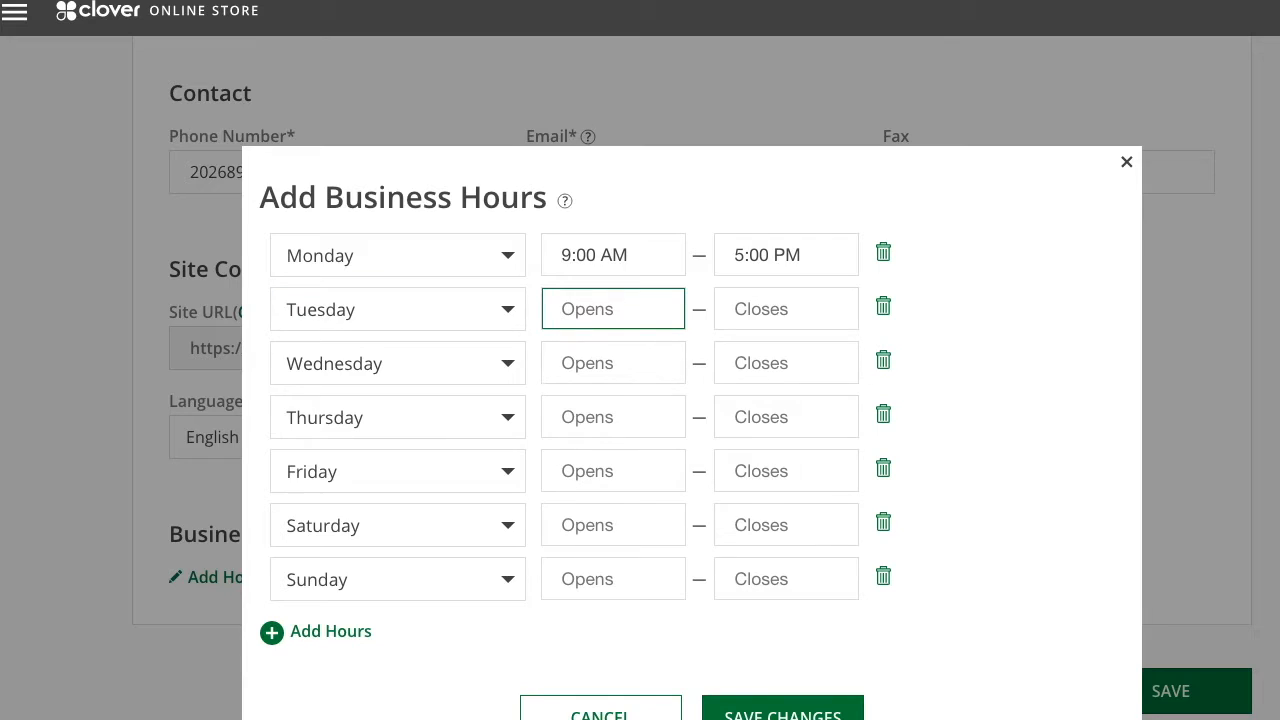
{"action": "type", "text": "9"}
{"action": "key", "text": "Down"}
{"action": "key", "text": "Return"}
{"action": "key", "text": "Tab"}
{"action": "type", "text": "5"}
{"action": "key", "text": "Down"}
{"action": "key", "text": "Down"}
{"action": "key", "text": "Return"}
- Set Wednesday's business hours to 9:00 AM – 5:00 PM
{"action": "key", "text": "Tab"}
{"action": "key", "text": "Tab"}
{"action": "key", "text": "Tab"}
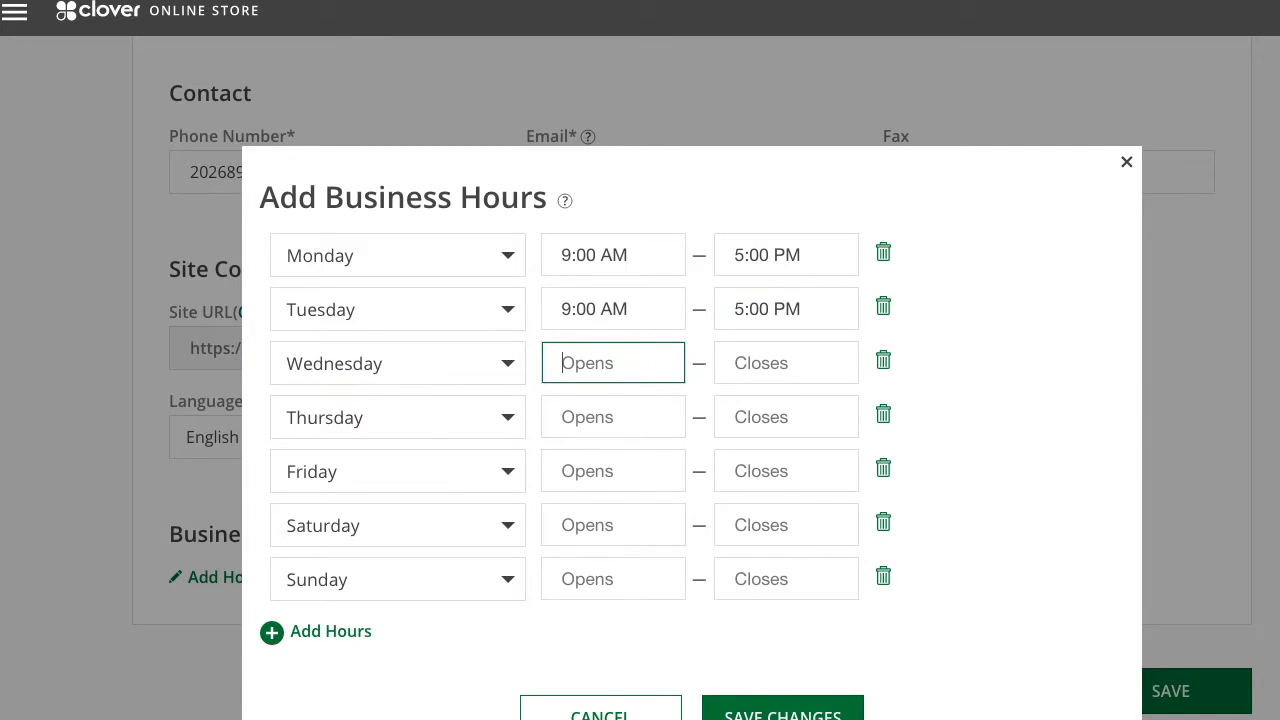
{"action": "type", "text": "9"}
{"action": "key", "text": "Down"}
{"action": "key", "text": "Return"}
{"action": "key", "text": "Tab"}
{"action": "key", "text": "Tab"}
{"action": "left_click", "coordinate": [775, 410]}
{"action": "left_click", "coordinate": [767, 363]}
{"action": "type", "text": "5"}
{"action": "key", "text": "Down"}
{"action": "key", "text": "Down"}
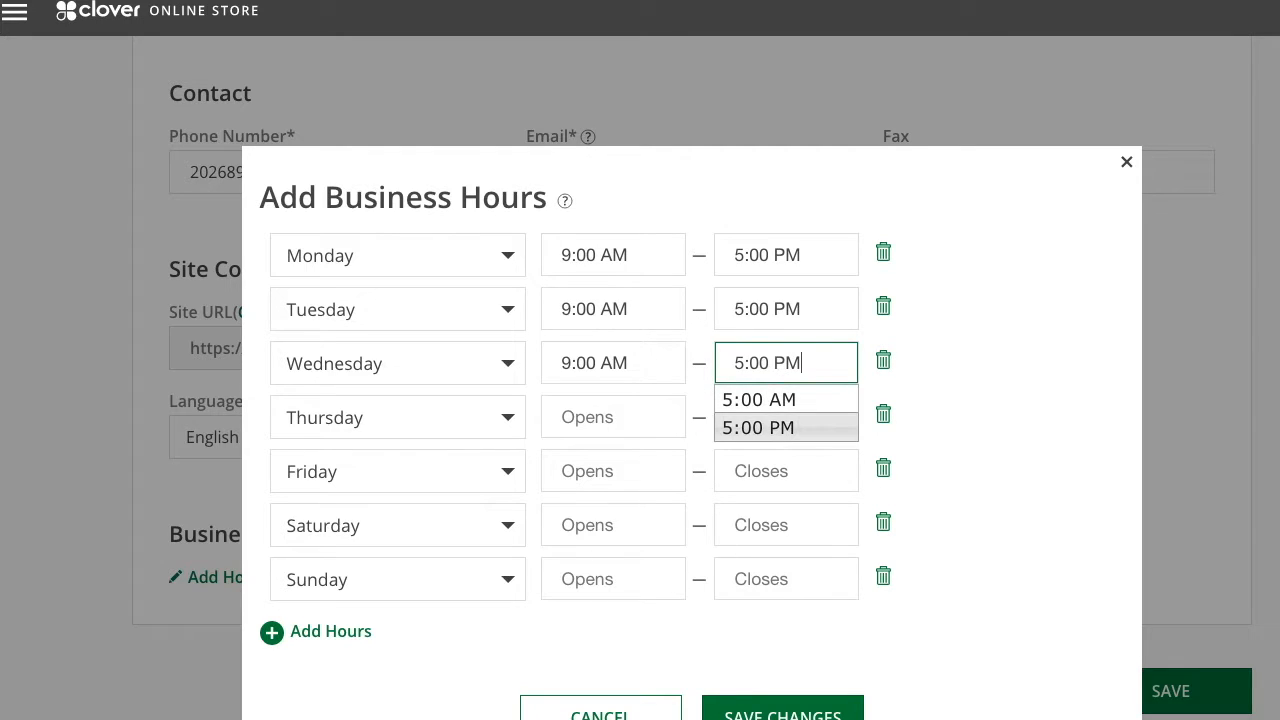
{"action": "key", "text": "Return"}
- Set Thursday's business hours to 9:00 AM – 5:00 PM
{"action": "key", "text": "Tab"}
{"action": "key", "text": "Tab"}
{"action": "key", "text": "Tab"}
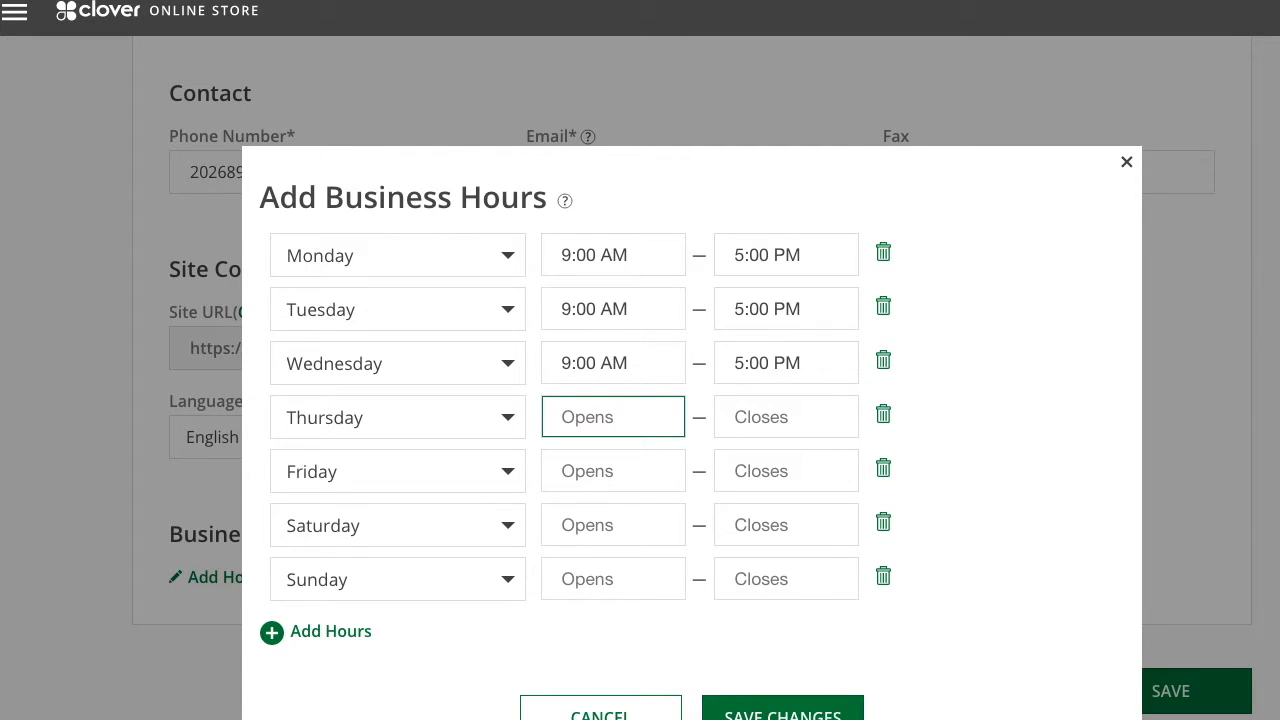
{"action": "type", "text": "9"}
{"action": "key", "text": "Down"}
{"action": "key", "text": "Return"}
{"action": "key", "text": "Tab"}
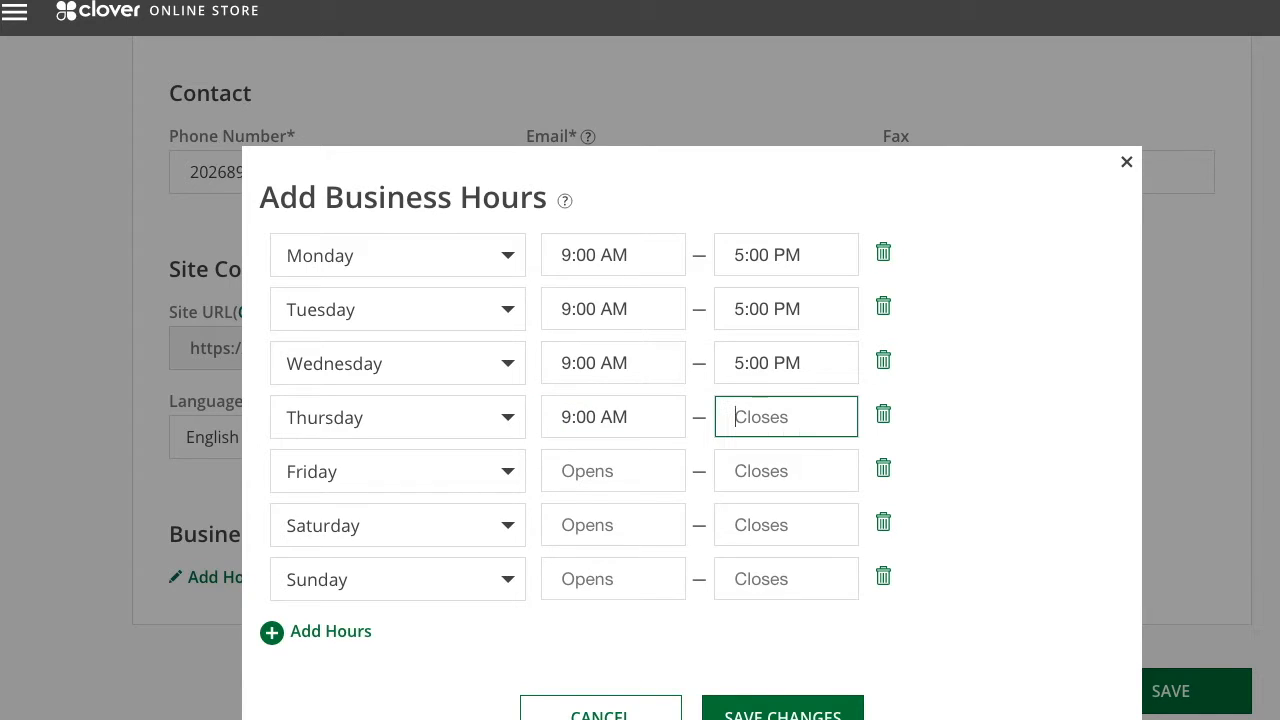
{"action": "type", "text": "5"}
{"action": "key", "text": "Down"}
{"action": "key", "text": "Down"}
{"action": "key", "text": "Return"}
- Set Friday's business hours to 9:00 AM – 5:00 PM
{"action": "key", "text": "Tab"}
{"action": "key", "text": "Tab"}
{"action": "key", "text": "Tab"}
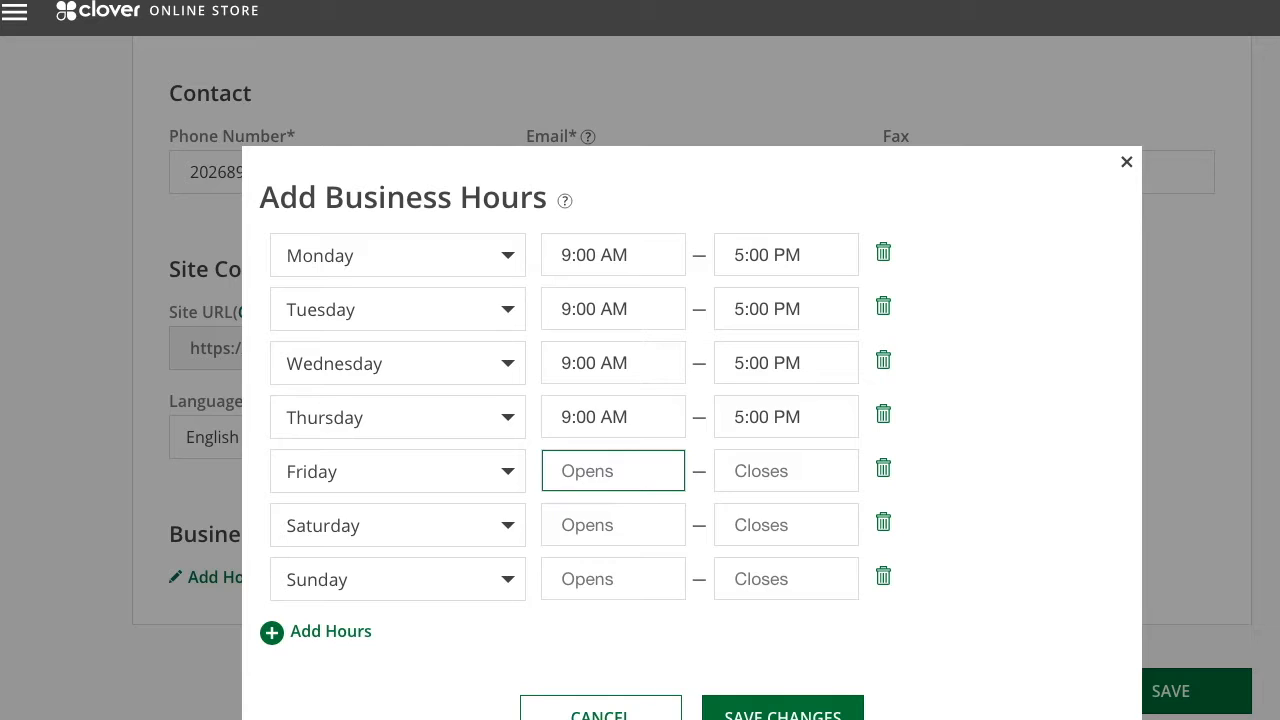
{"action": "type", "text": "9"}
{"action": "key", "text": "Down"}
{"action": "key", "text": "Return"}
{"action": "key", "text": "Tab"}
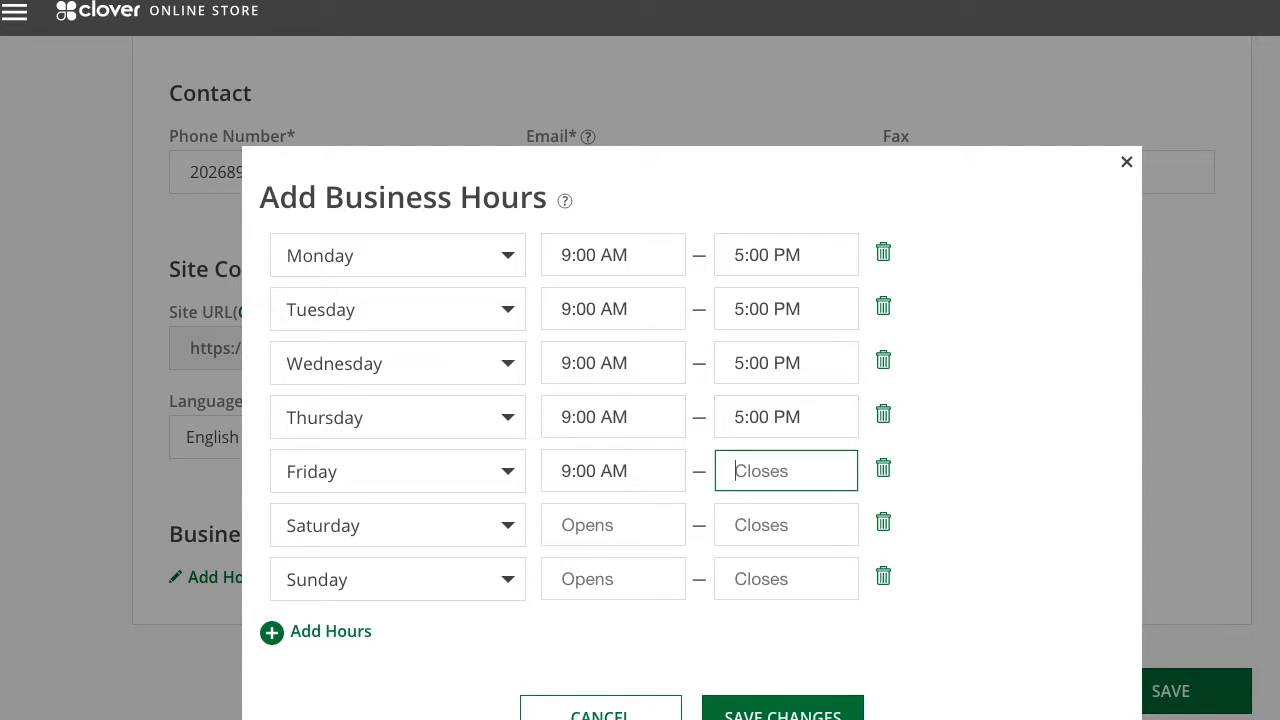
{"action": "type", "text": "5"}
{"action": "key", "text": "Down"}
{"action": "key", "text": "Down"}
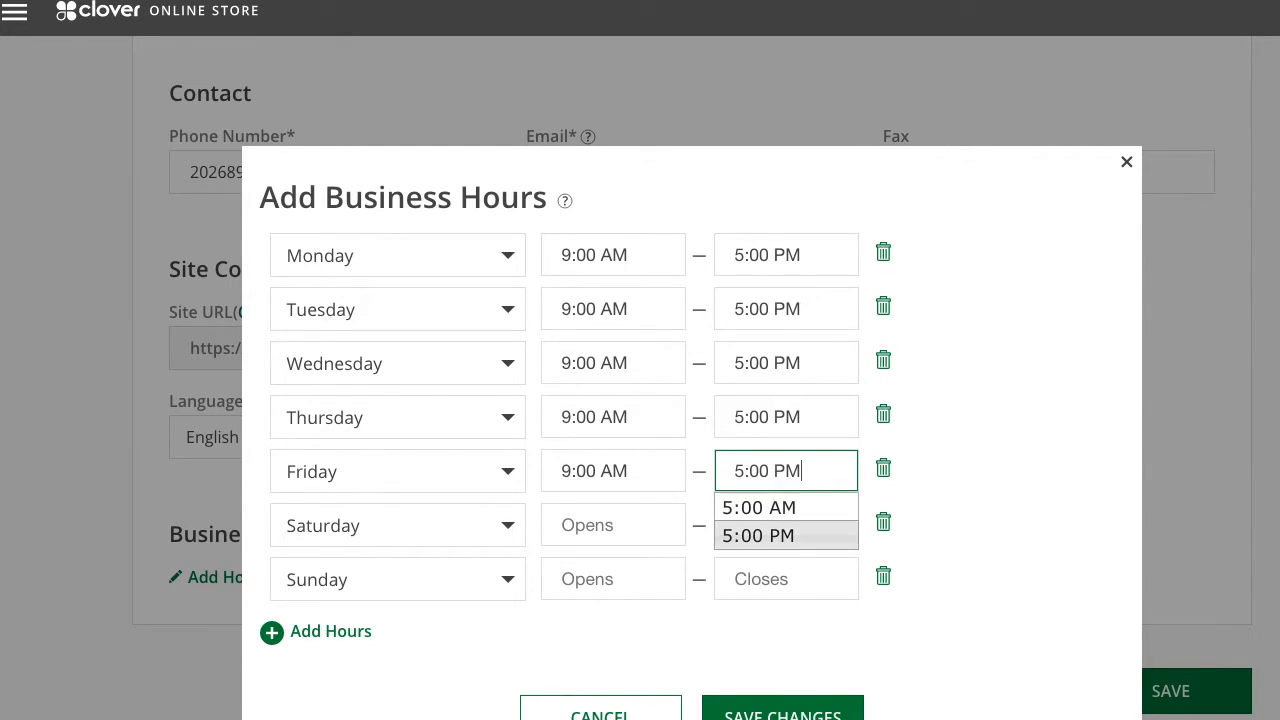
{"action": "key", "text": "Return"}
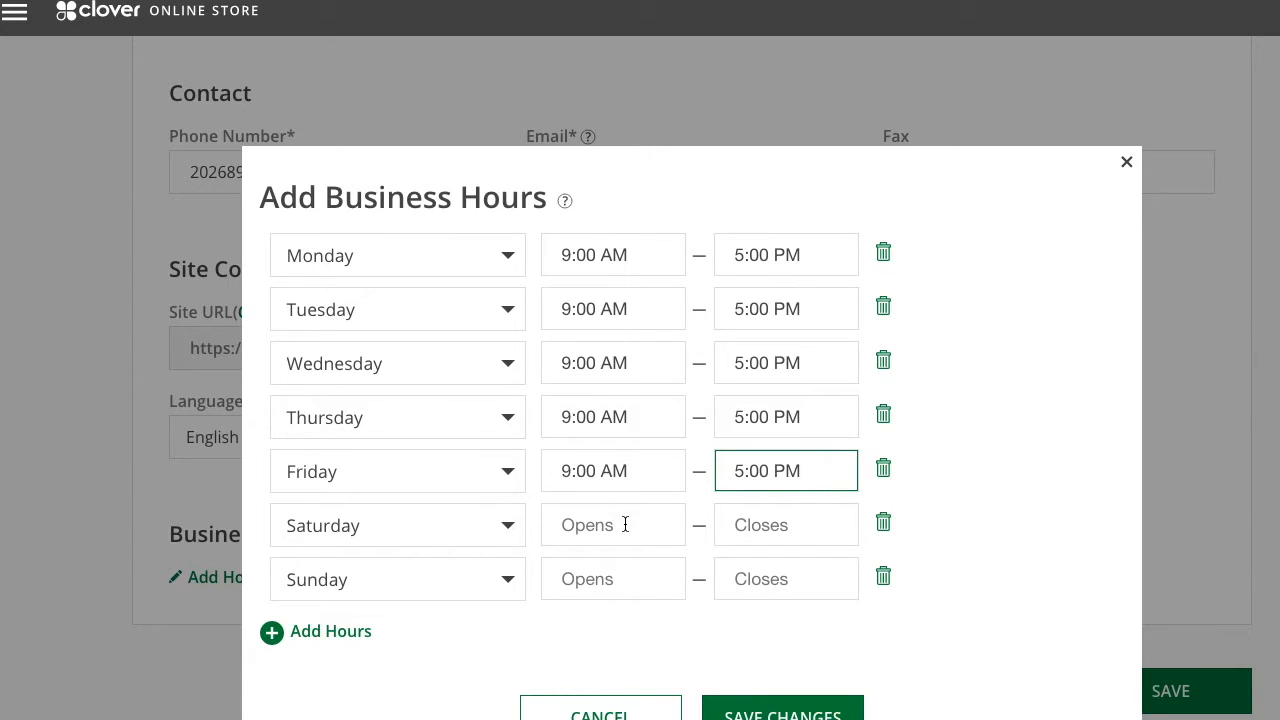
- Remove the Saturday and Sunday rows from the business hours and save the changes
{"action": "left_click", "coordinate": [884, 524]}
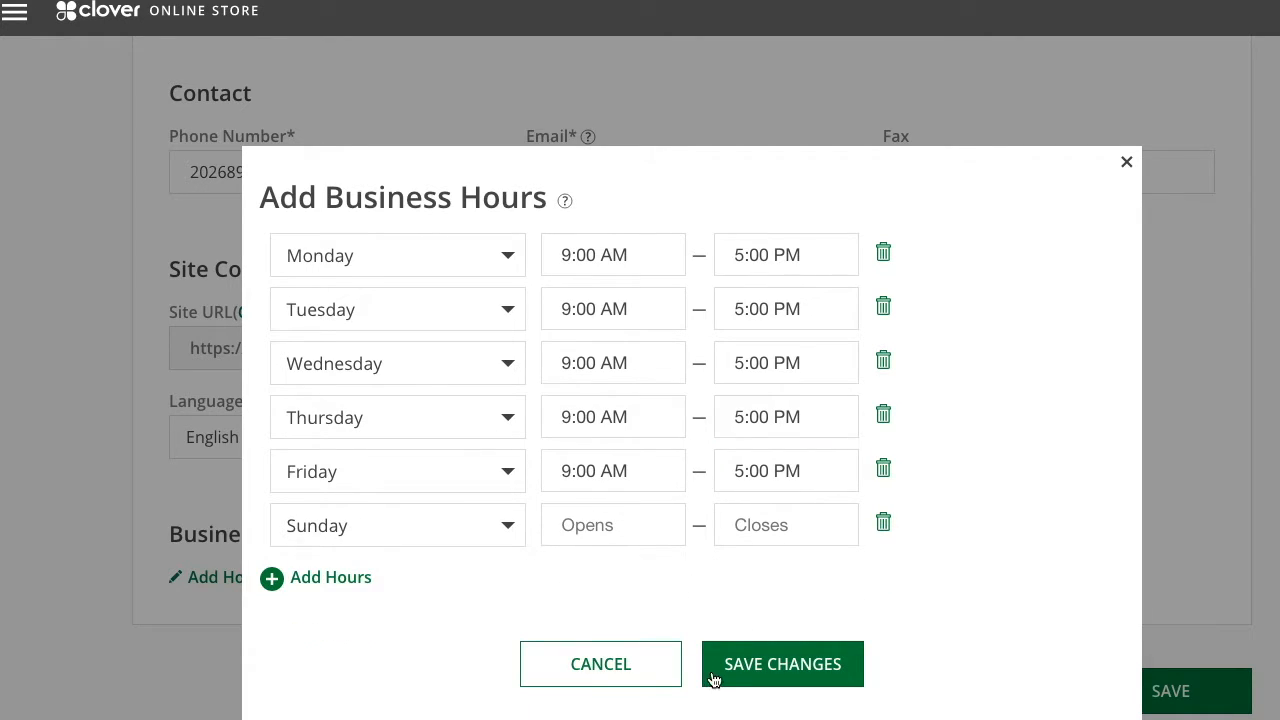
{"action": "left_click", "coordinate": [883, 527]}
{"action": "left_click", "coordinate": [803, 610]}
{"action": "scroll", "coordinate": [801, 610], "scroll_direction": "down", "scroll_amount": 3}
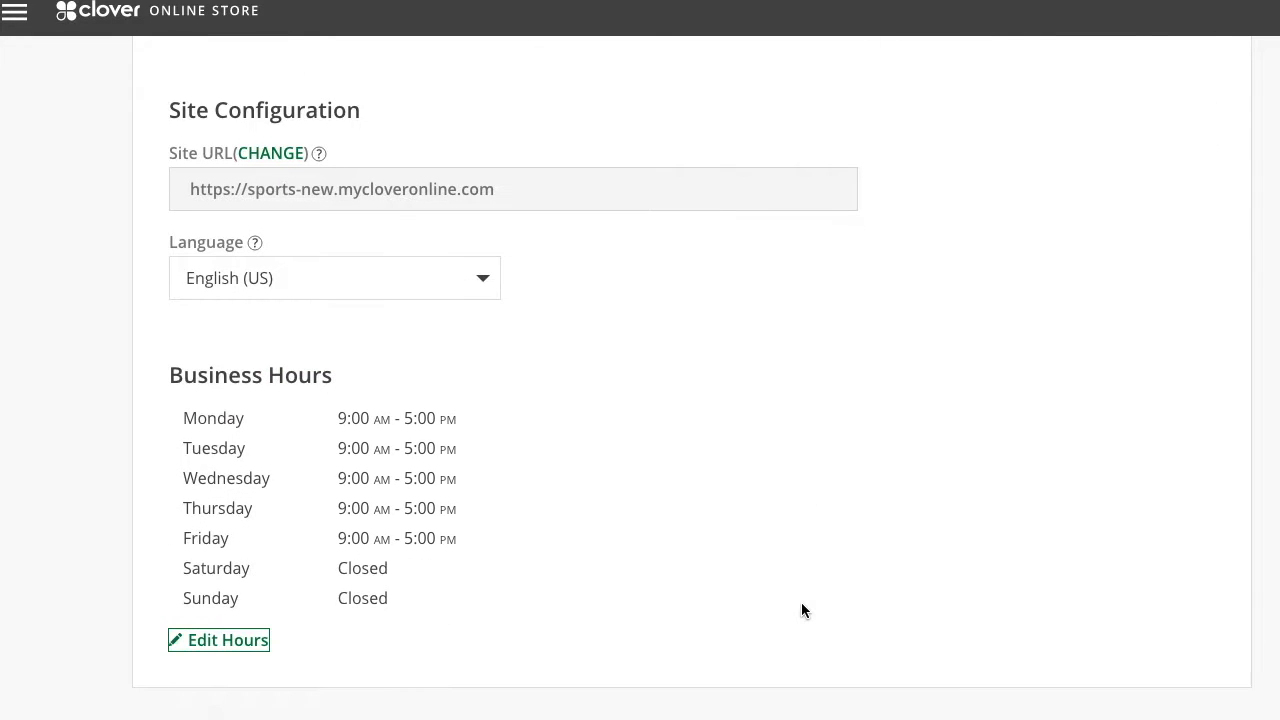
- Save the account information and enable e-commerce for the site, accepting the important information notice
{"action": "left_click", "coordinate": [1147, 691]}
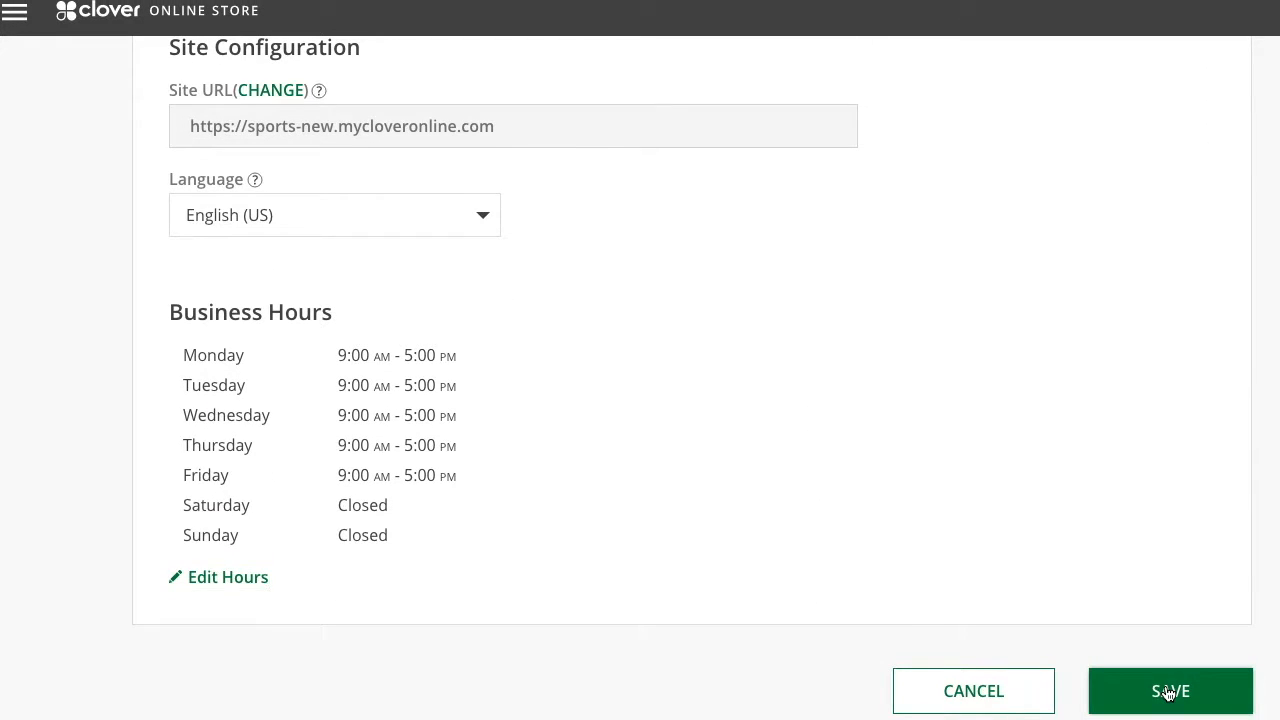
{"action": "scroll", "coordinate": [785, 505], "scroll_direction": "down", "scroll_amount": 1}
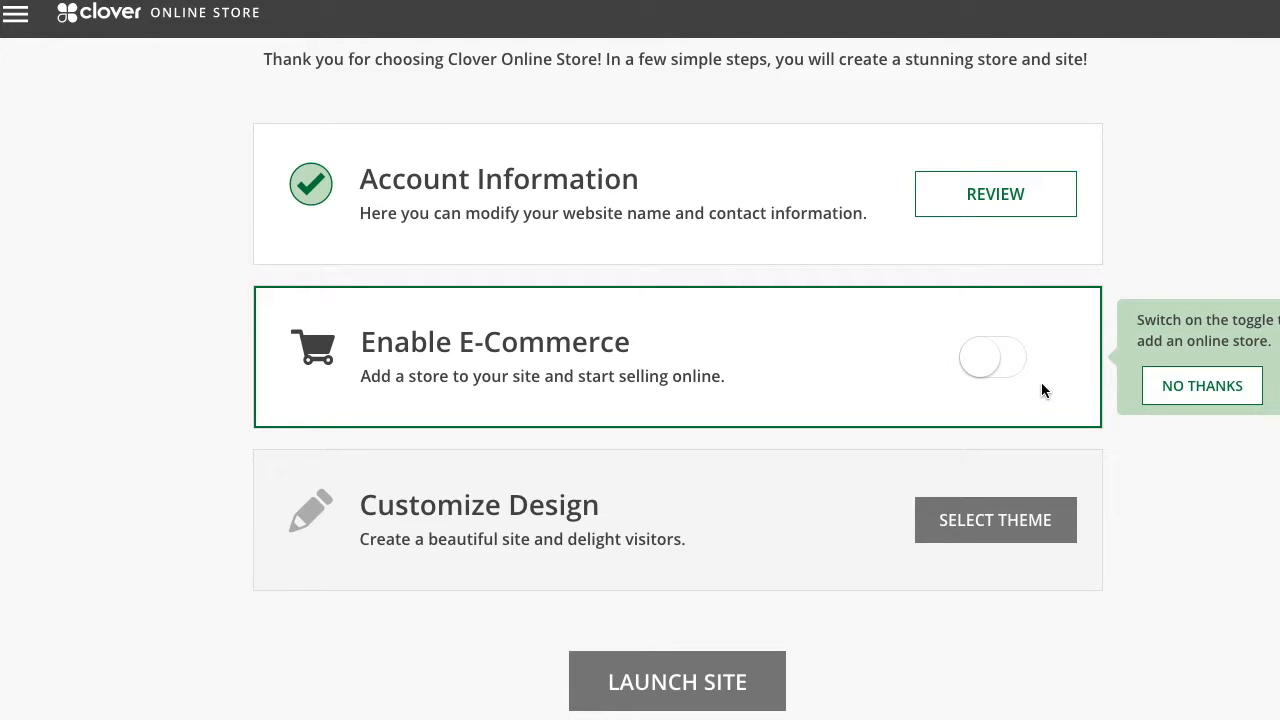
{"action": "left_click", "coordinate": [1020, 366]}
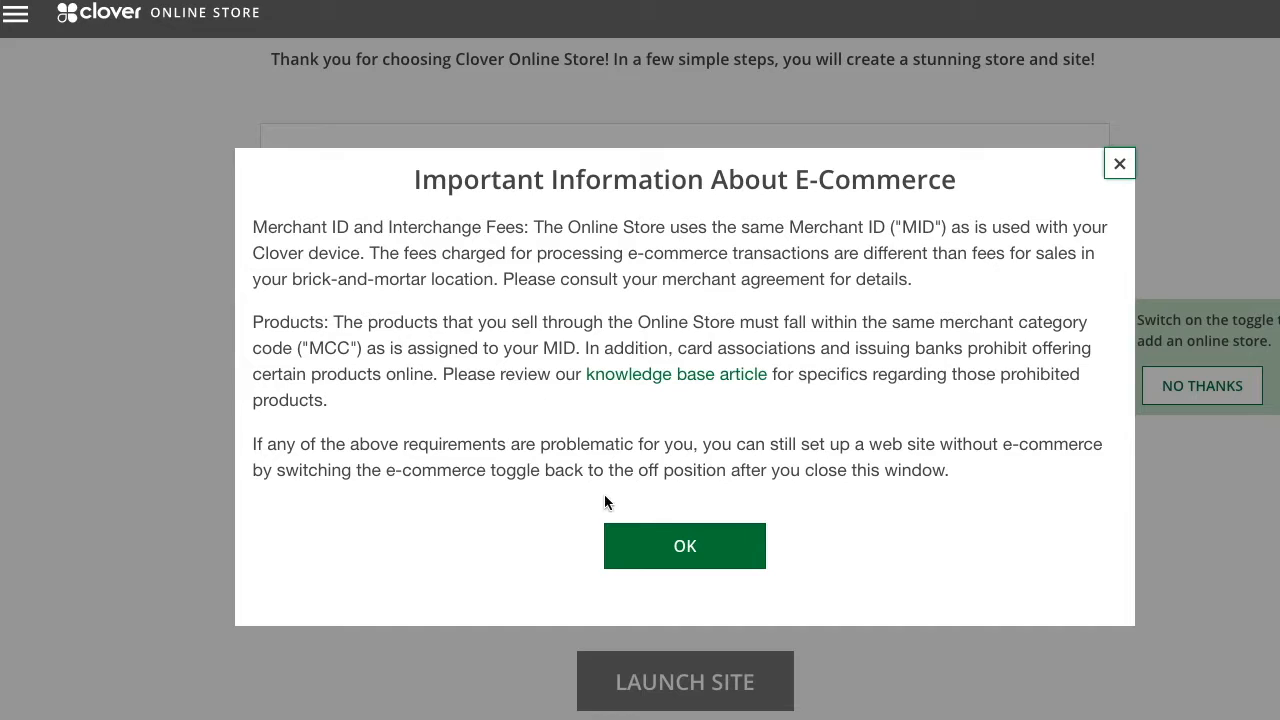
{"action": "left_click", "coordinate": [680, 546]}
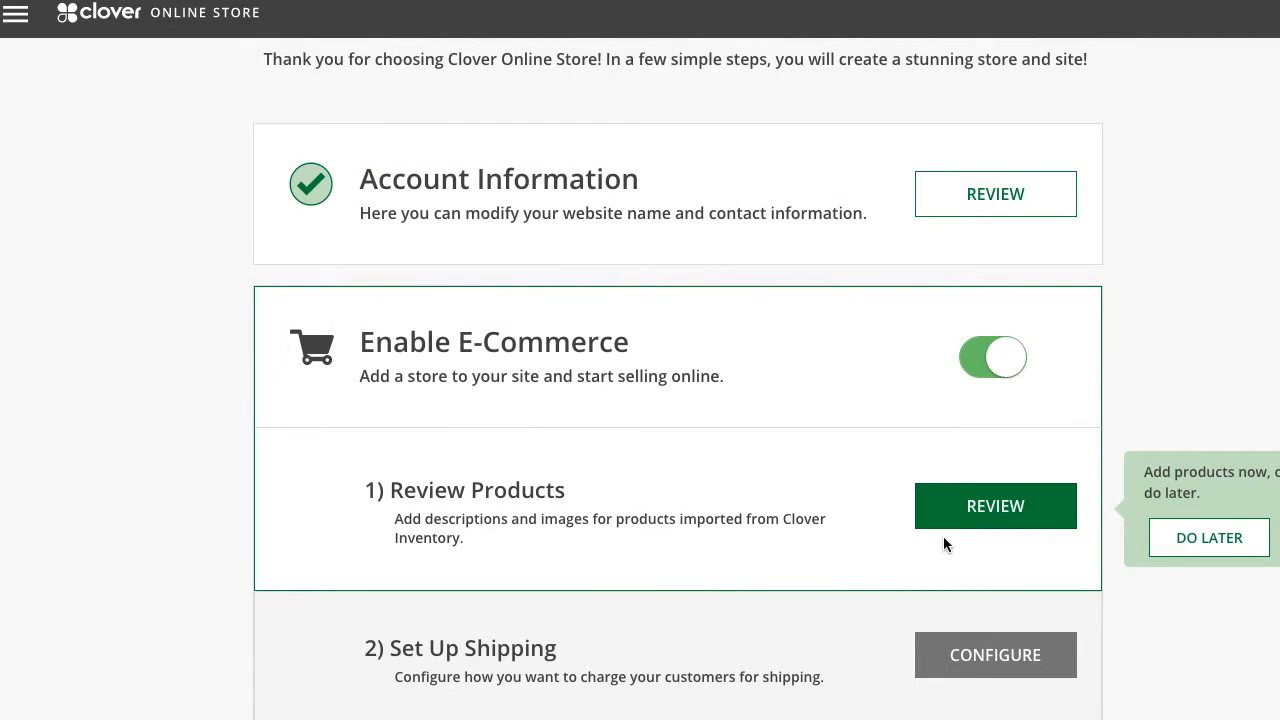
- Start reviewing the imported products and give the Ping Pong Table the description "This is a ping pong table."
{"action": "left_click", "coordinate": [1022, 510]}
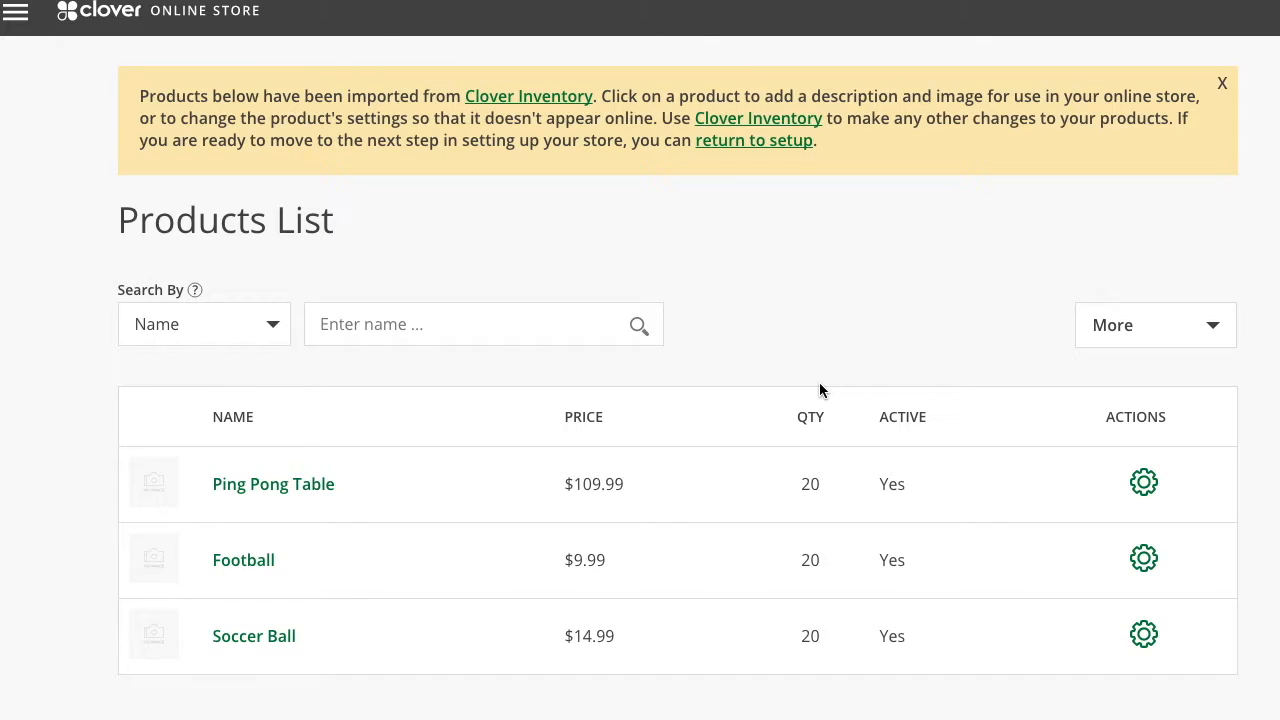
{"action": "left_click", "coordinate": [310, 492]}
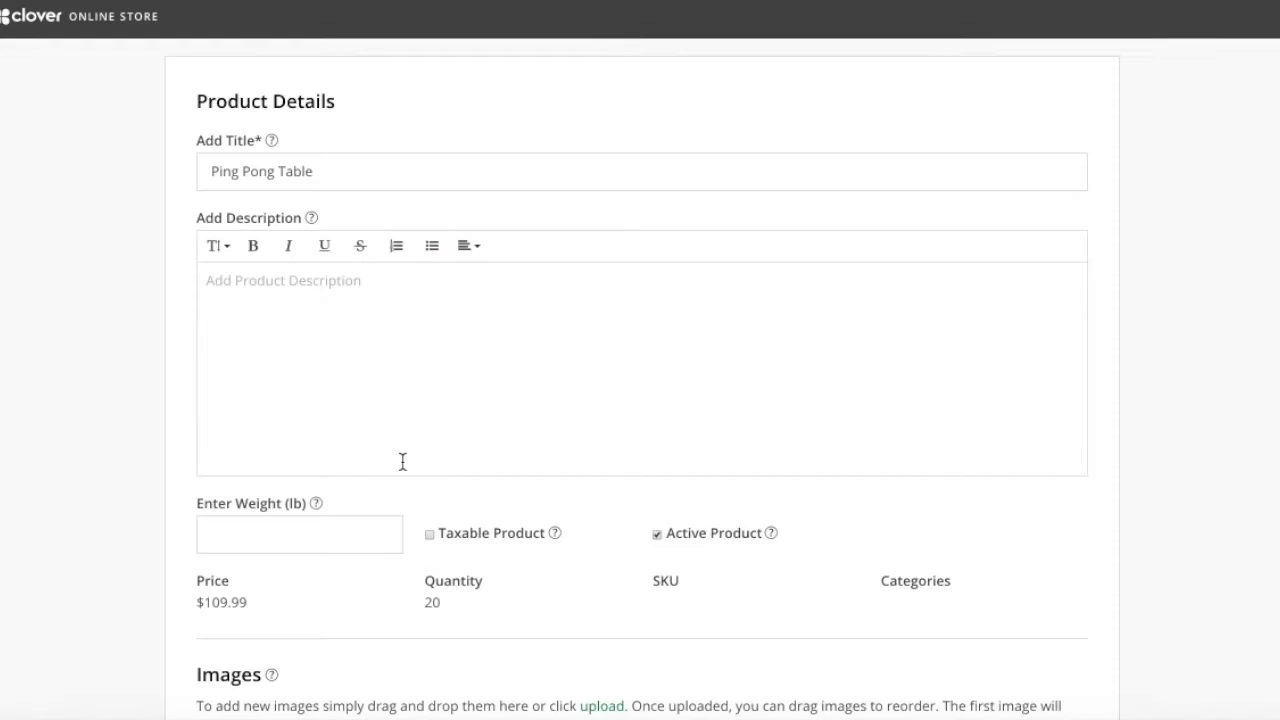
{"action": "scroll", "coordinate": [402, 461], "scroll_direction": "down", "scroll_amount": 1}
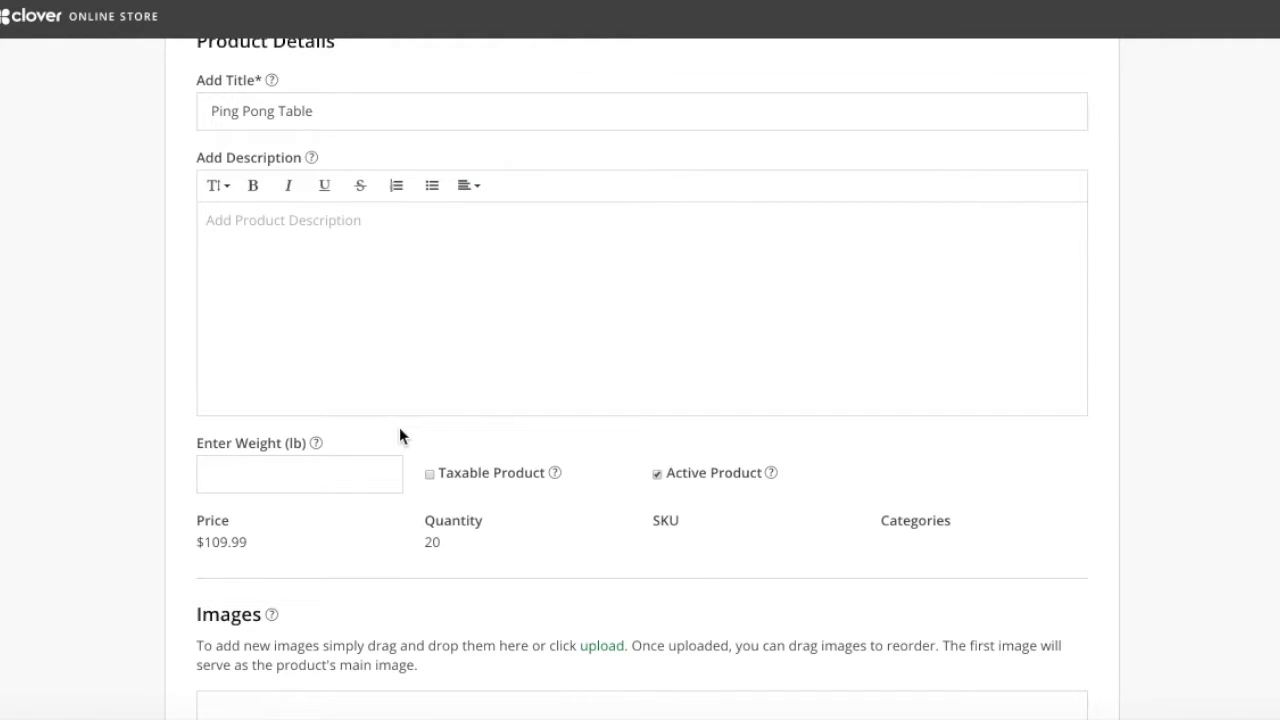
{"action": "left_click", "coordinate": [427, 343]}
{"action": "type", "text": "This i"}
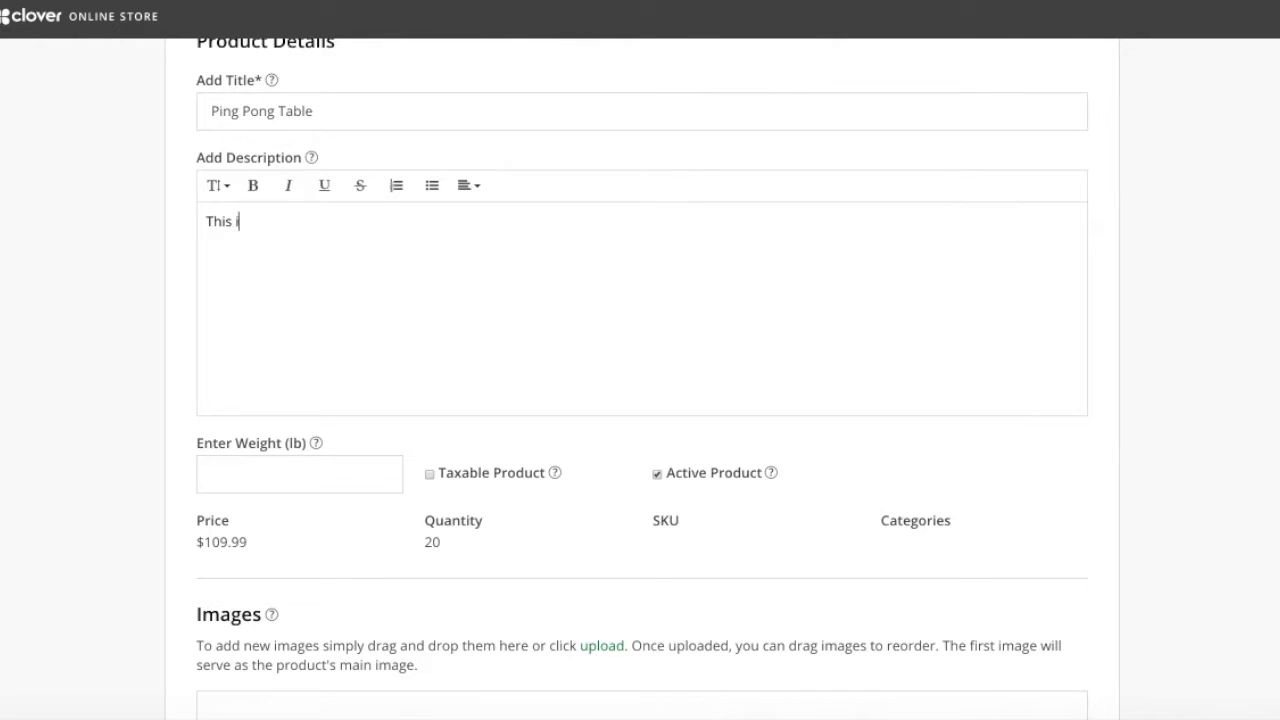
{"action": "type", "text": "s a ping pong table."}
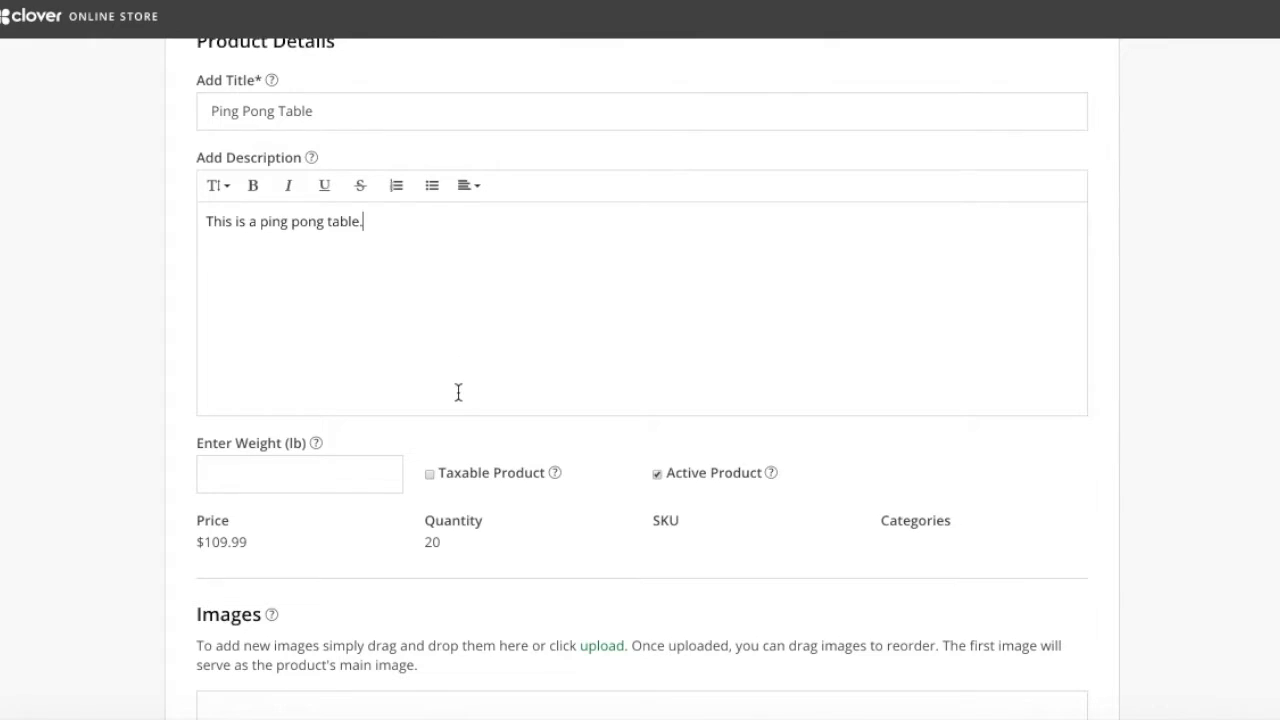
- Mark the Ping Pong Table as a taxable product
{"action": "scroll", "coordinate": [458, 392], "scroll_direction": "down", "scroll_amount": 2}
{"action": "scroll", "coordinate": [458, 392], "scroll_direction": "down", "scroll_amount": 1}
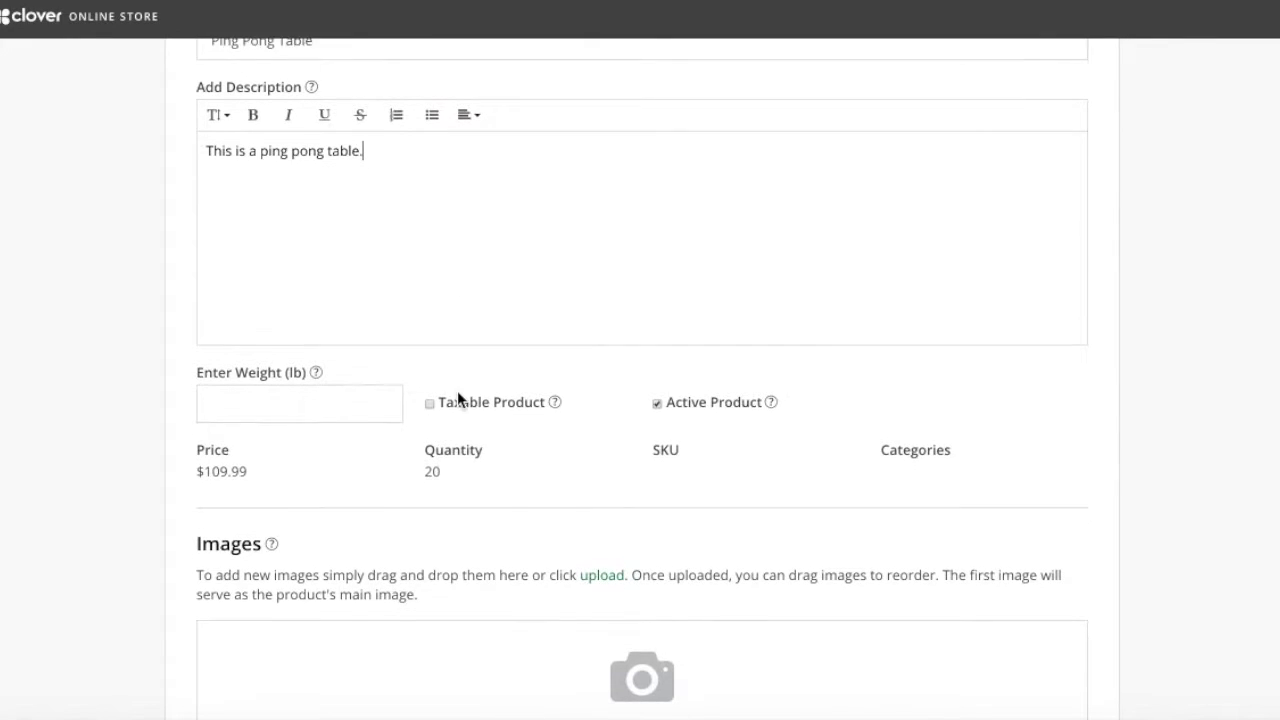
{"action": "left_click", "coordinate": [430, 396]}
- Add Ping Pong Product Photo.jpg from the Clover Online Store assets folder on the desktop as the product's image
{"action": "scroll", "coordinate": [480, 320], "scroll_direction": "down", "scroll_amount": 3}
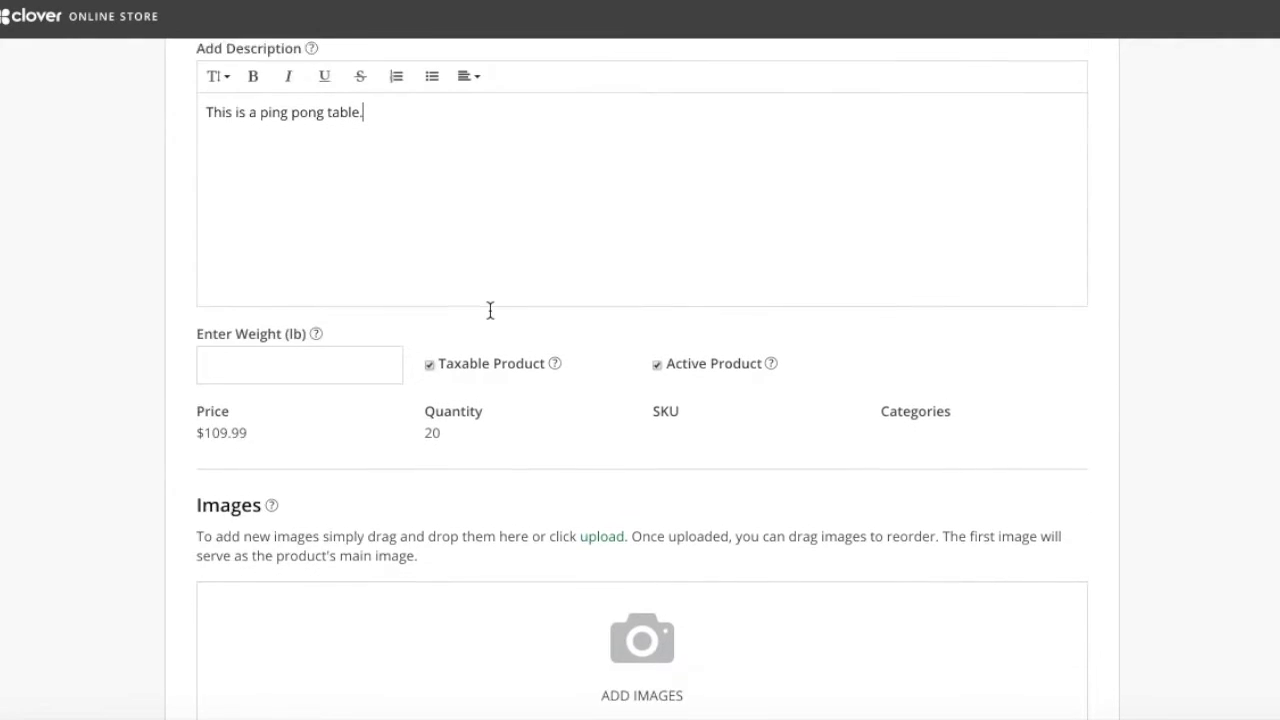
{"action": "left_click", "coordinate": [645, 590]}
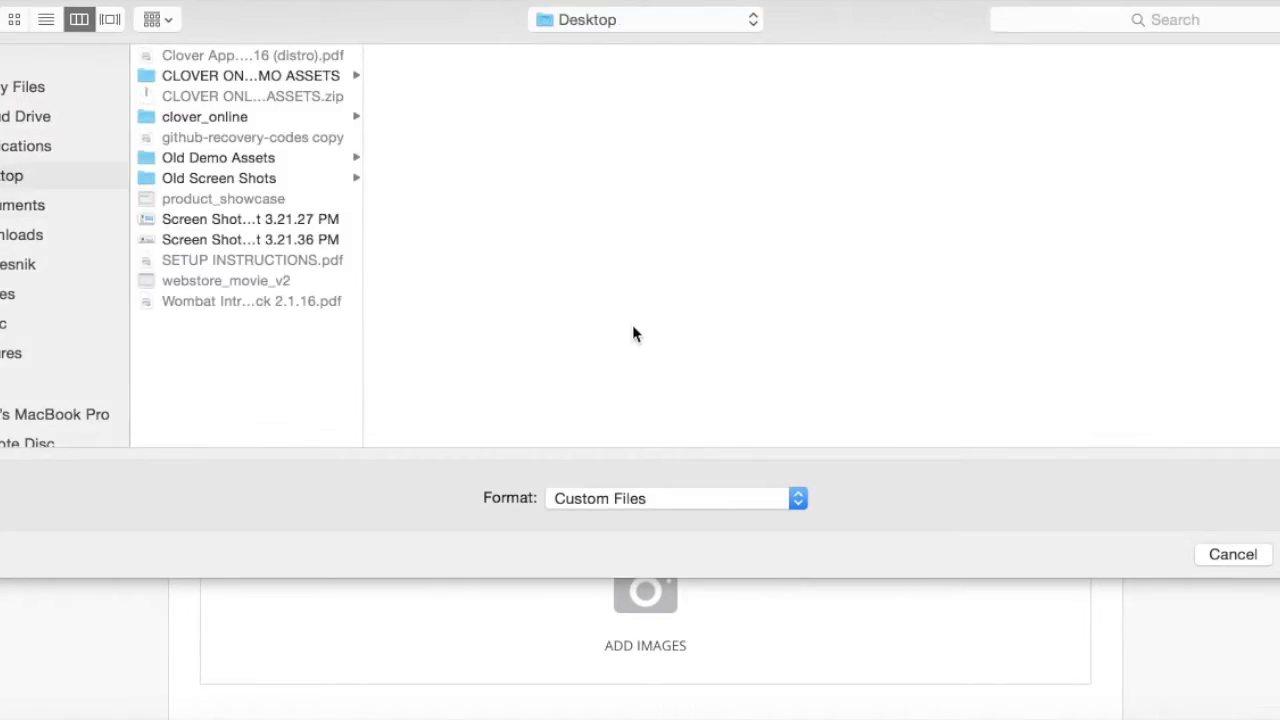
{"action": "left_click", "coordinate": [263, 80]}
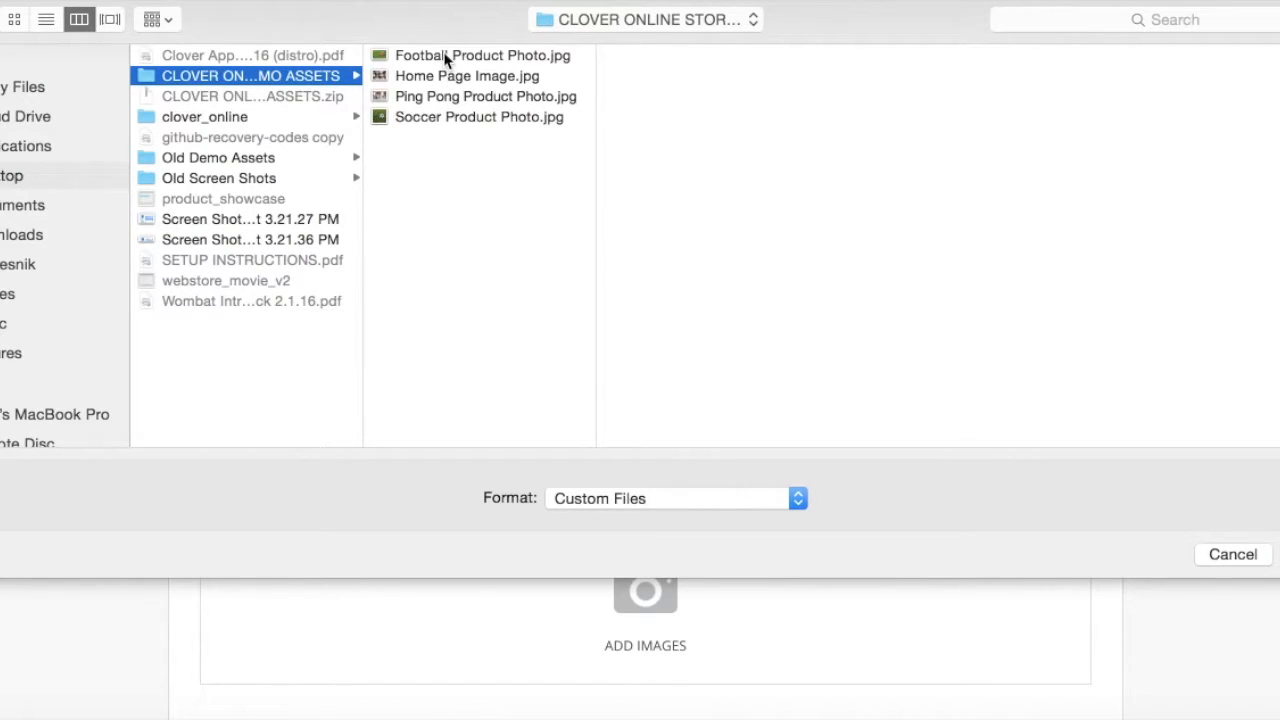
{"action": "left_click", "coordinate": [416, 0]}
{"action": "left_click", "coordinate": [666, 167]}
{"action": "left_click", "coordinate": [563, 104]}
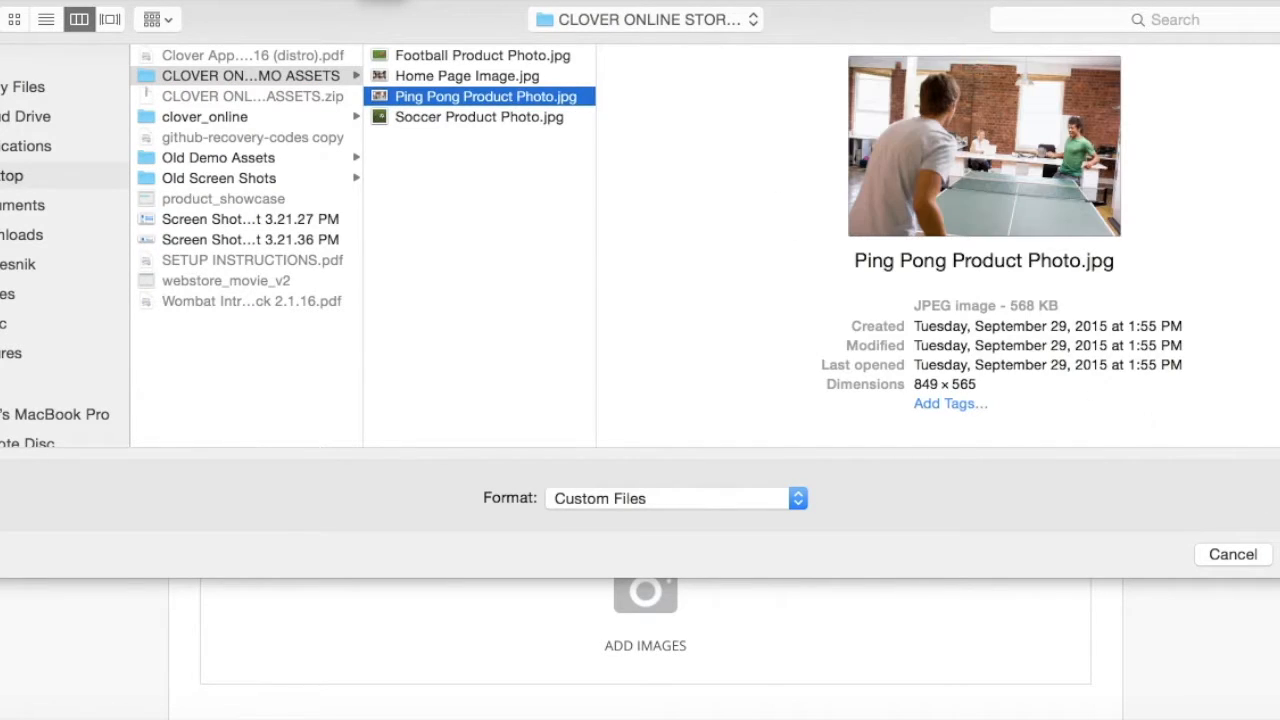
{"action": "key", "text": "Return"}
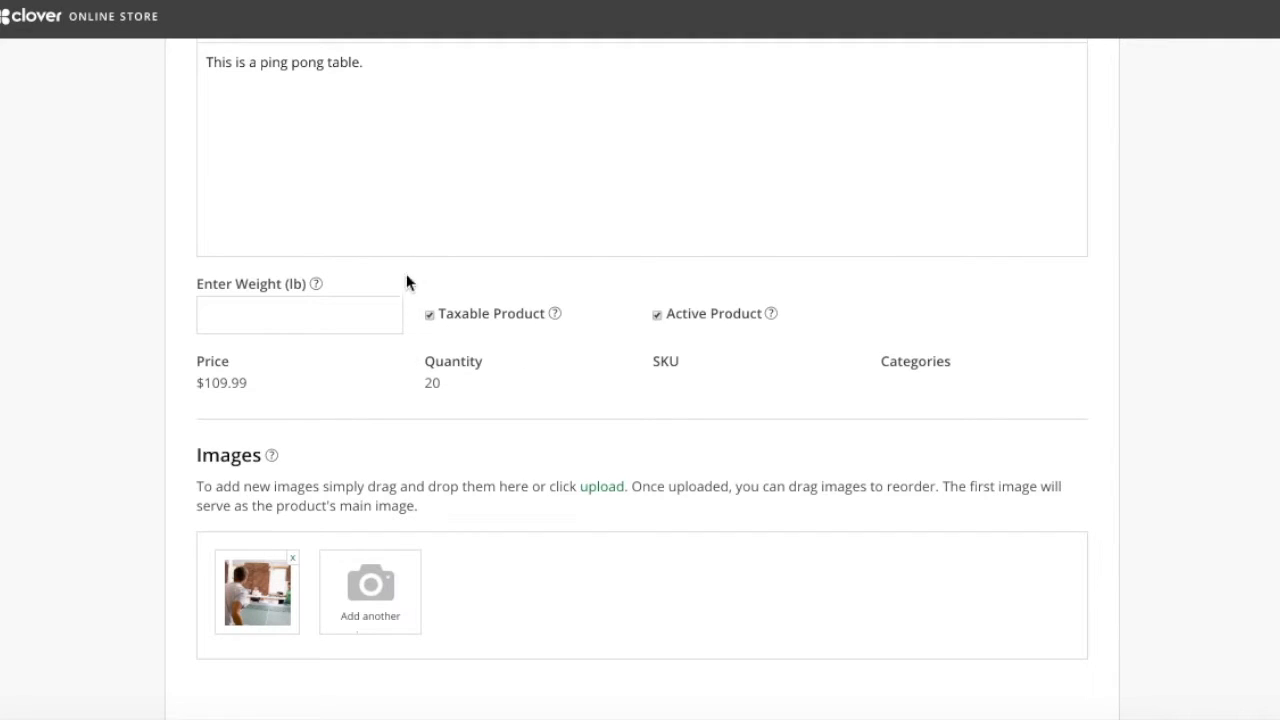
- Save the Ping Pong Table product
{"action": "left_click", "coordinate": [657, 316]}
{"action": "scroll", "coordinate": [751, 457], "scroll_direction": "down", "scroll_amount": 2}
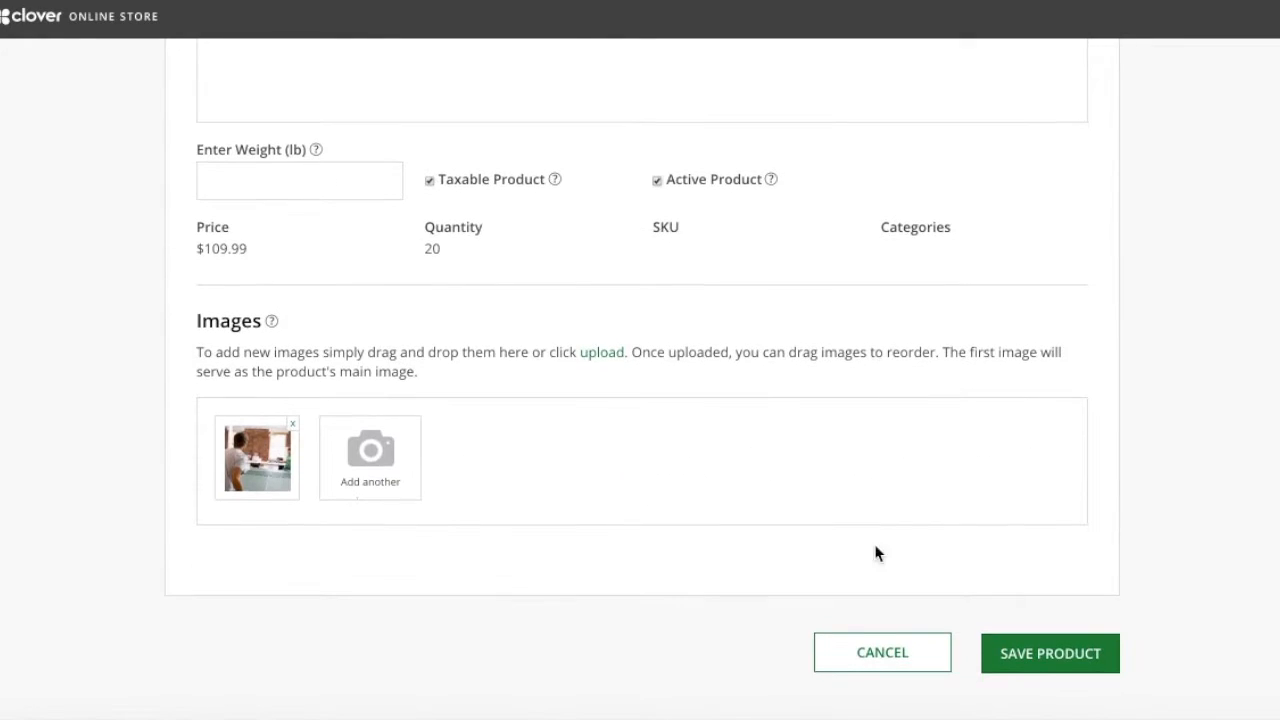
{"action": "left_click", "coordinate": [1025, 656]}
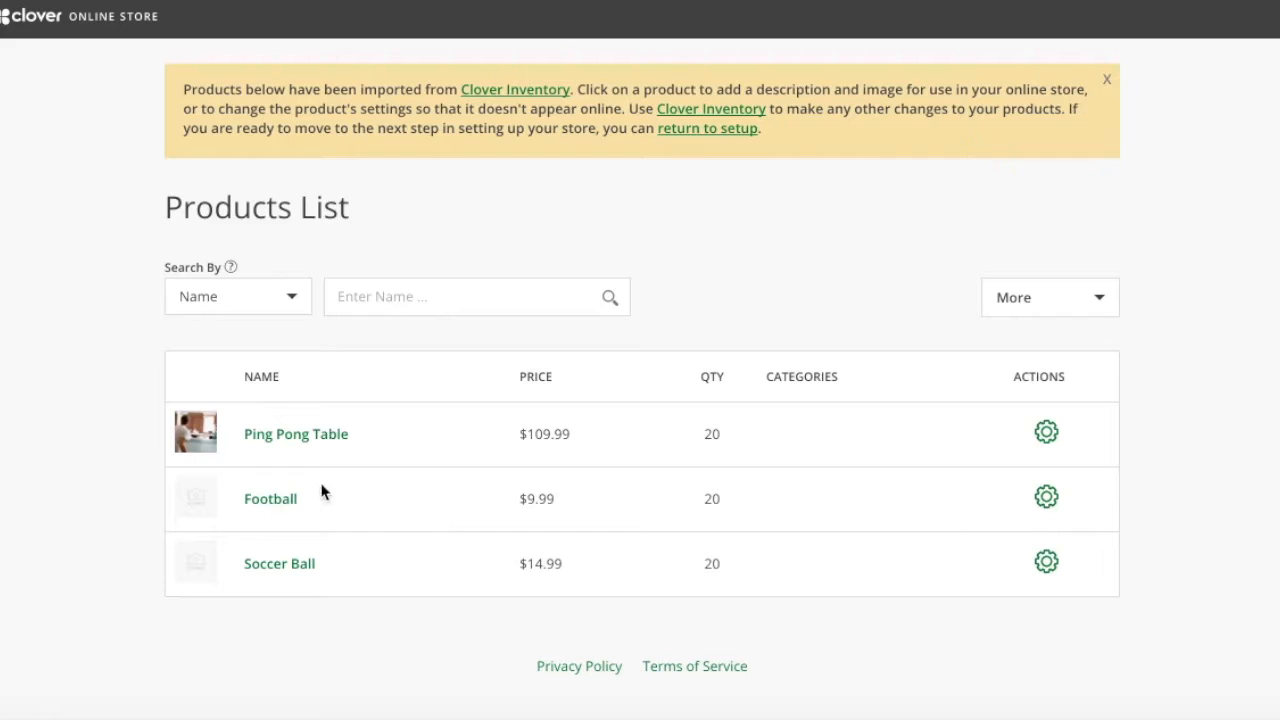
- Open the Football product and enter the description "This is a football."
{"action": "left_click", "coordinate": [272, 500]}
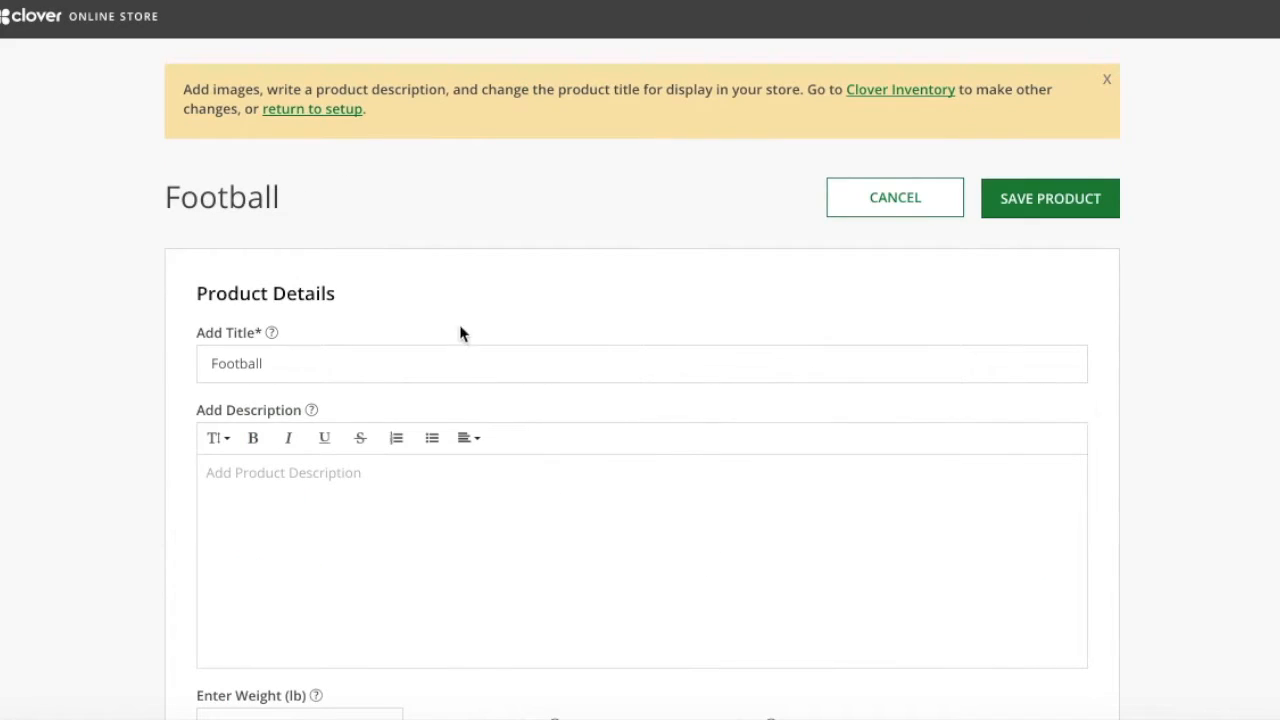
{"action": "left_click", "coordinate": [445, 490]}
{"action": "type", "text": "This "}
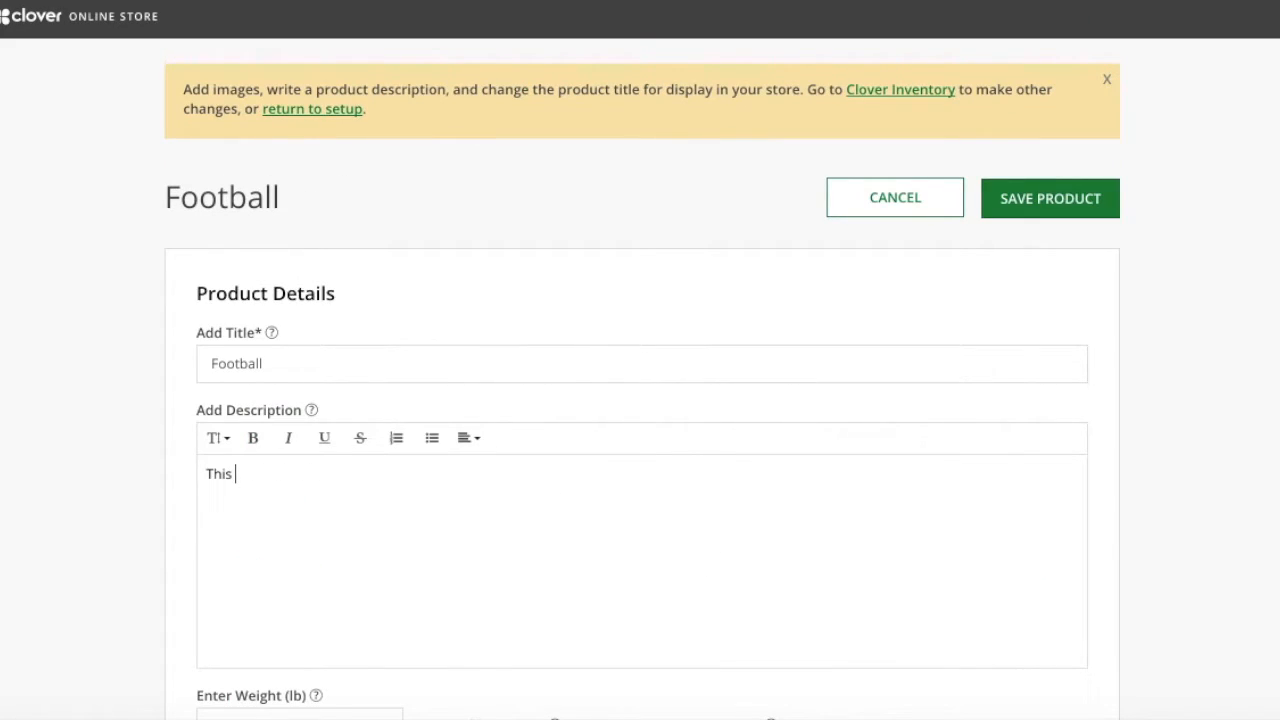
{"action": "type", "text": "is a football."}
- Format the Football description with "football." in bold and "This" in italics
{"action": "scroll", "coordinate": [489, 493], "scroll_direction": "down", "scroll_amount": 4}
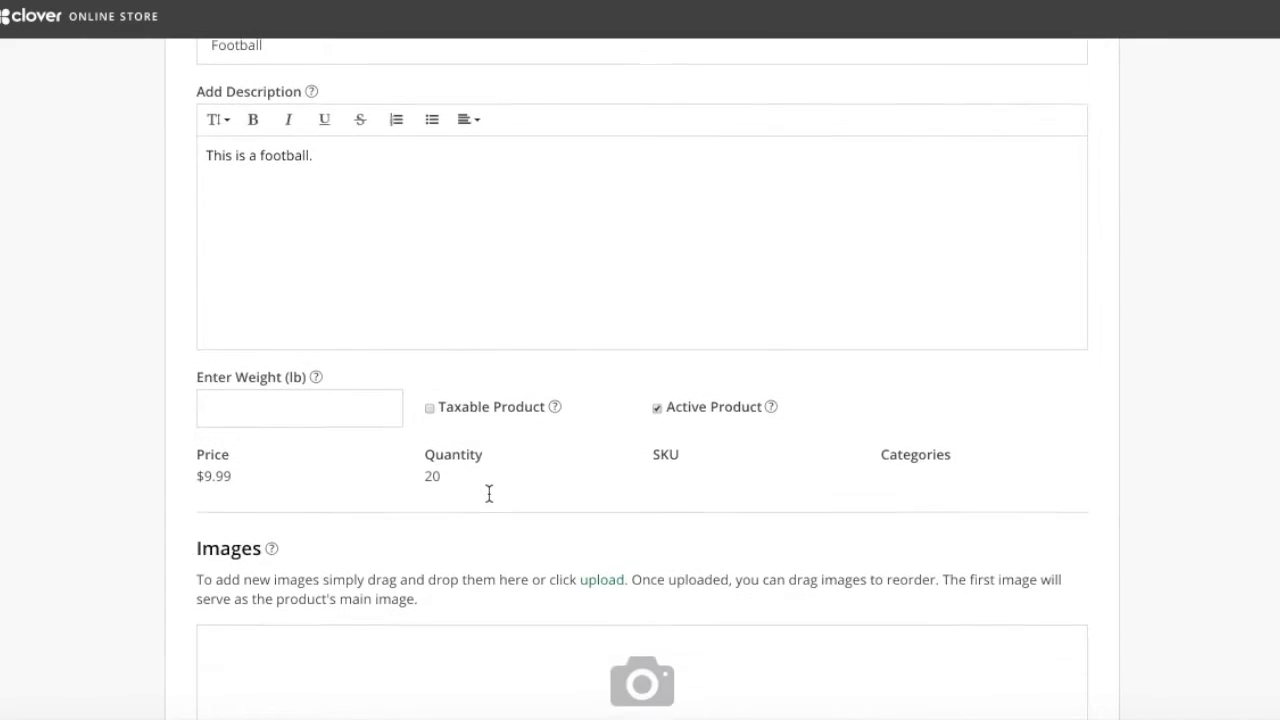
{"action": "scroll", "coordinate": [489, 494], "scroll_direction": "up", "scroll_amount": 1}
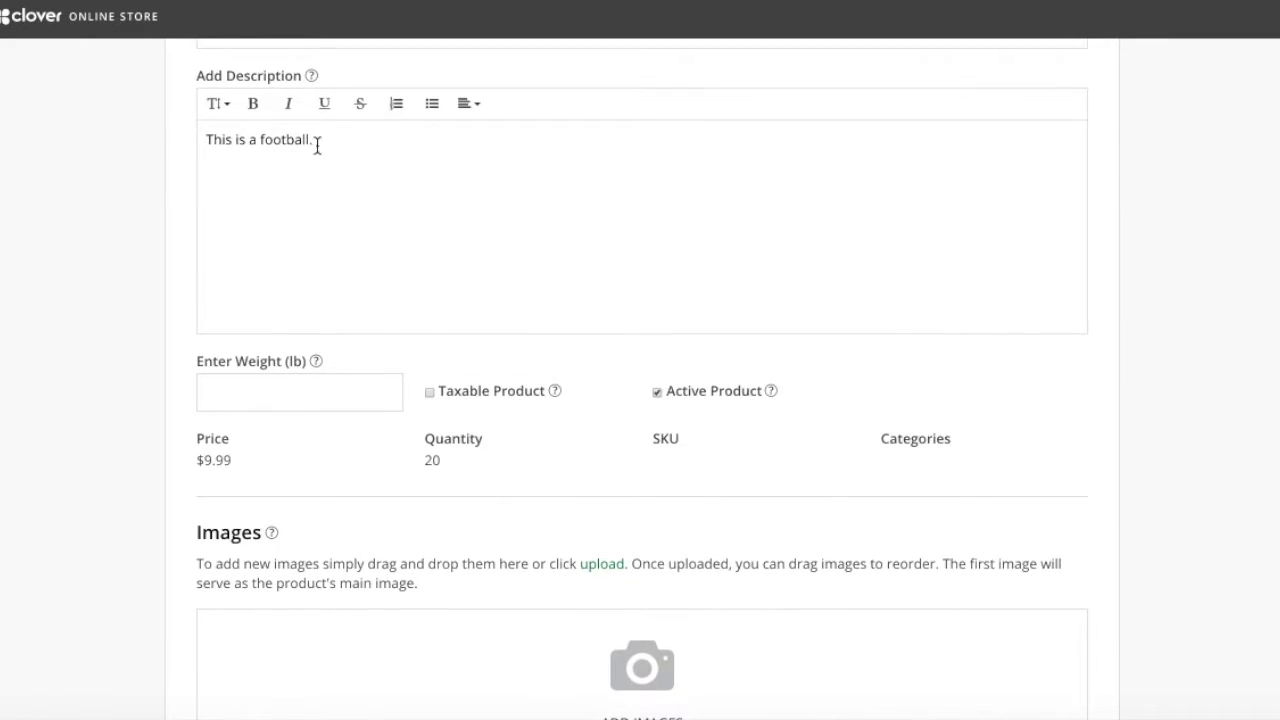
{"action": "left_click_drag", "start_coordinate": [311, 140], "coordinate": [259, 140]}
{"action": "left_click", "coordinate": [255, 105]}
{"action": "left_click", "coordinate": [243, 152]}
{"action": "left_click_drag", "start_coordinate": [232, 140], "coordinate": [206, 139]}
{"action": "left_click", "coordinate": [289, 106]}
{"action": "left_click", "coordinate": [324, 234]}
- Make the Football a taxable product with Football Product Photo.jpg as its image, and save the product
{"action": "scroll", "coordinate": [323, 234], "scroll_direction": "down", "scroll_amount": 1}
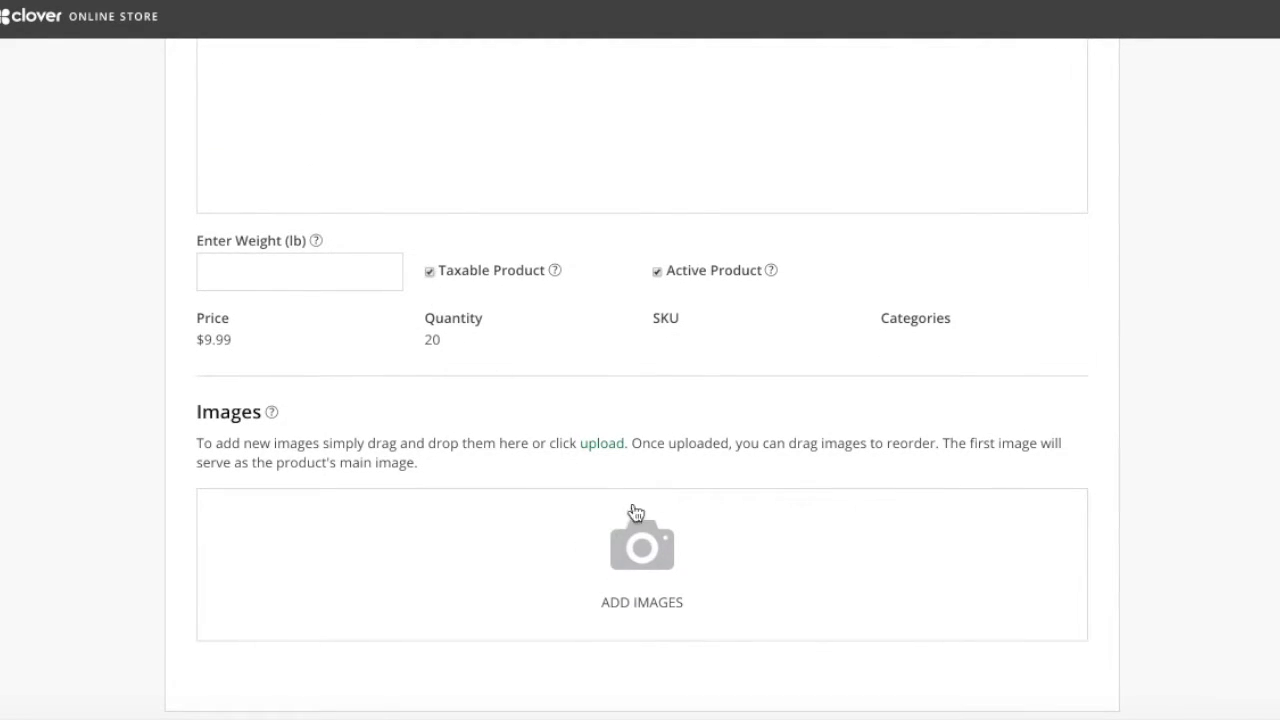
{"action": "left_click", "coordinate": [651, 560]}
{"action": "left_click", "coordinate": [465, 55]}
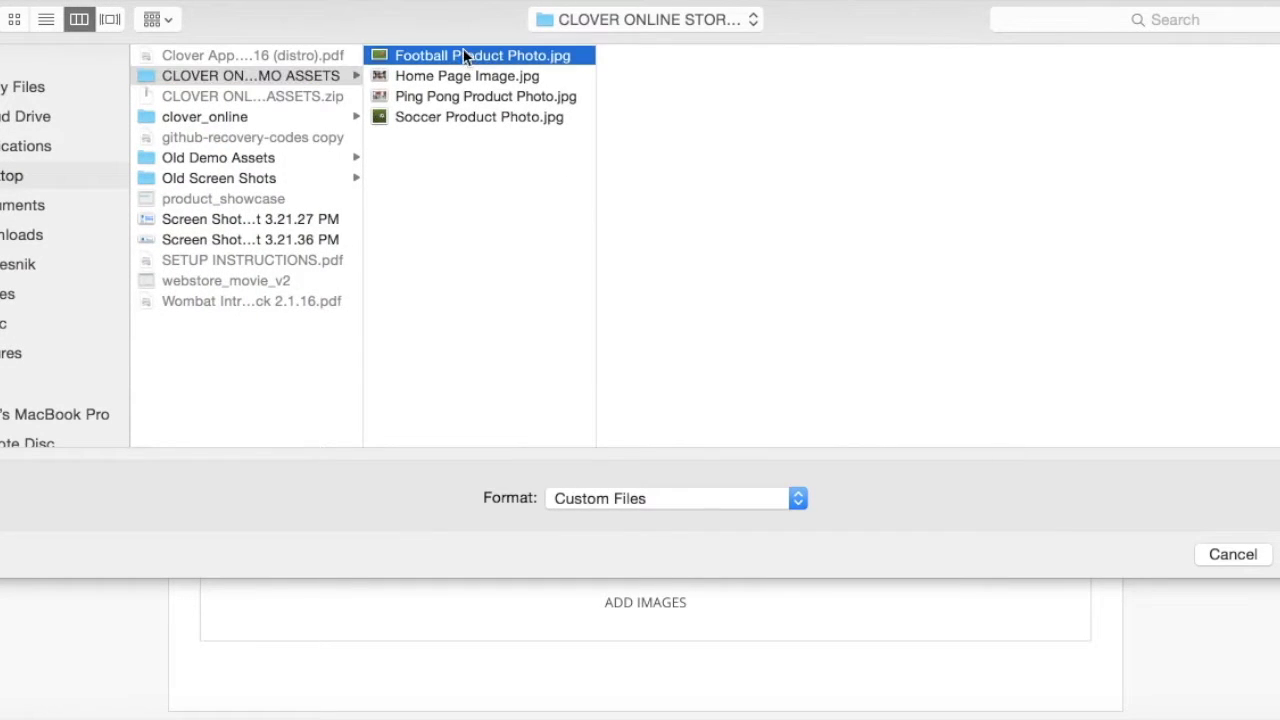
{"action": "left_click", "coordinate": [1279, 554]}
{"action": "scroll", "coordinate": [906, 578], "scroll_direction": "down", "scroll_amount": 2}
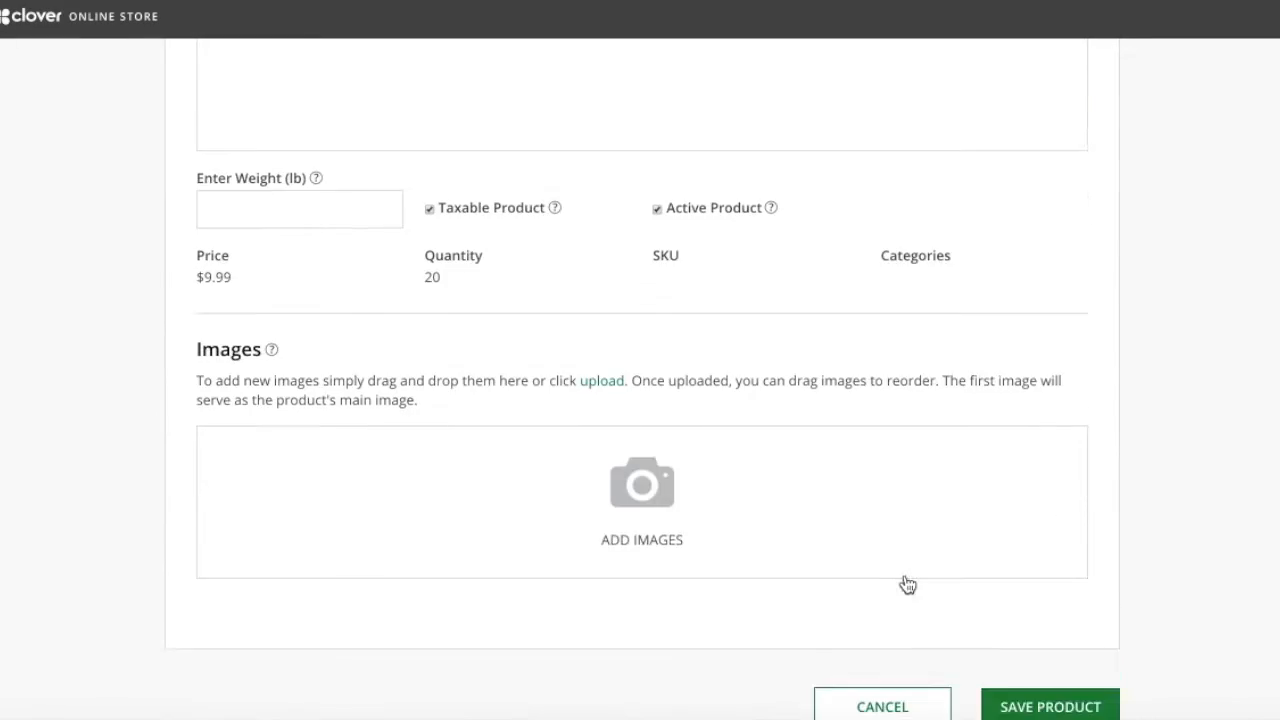
{"action": "left_click", "coordinate": [1045, 585]}
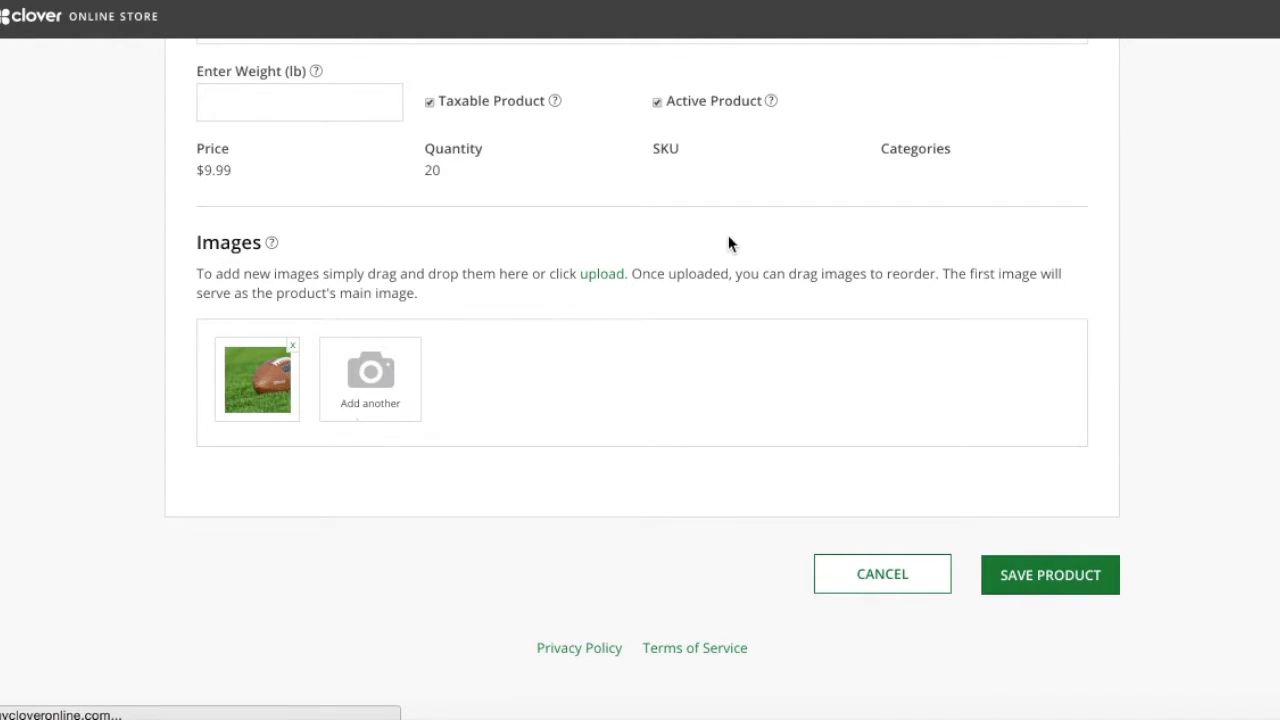
- Open the Soccer Ball product and enter the description "This is a soccer ball."
{"action": "left_click", "coordinate": [281, 572]}
{"action": "left_click", "coordinate": [546, 500]}
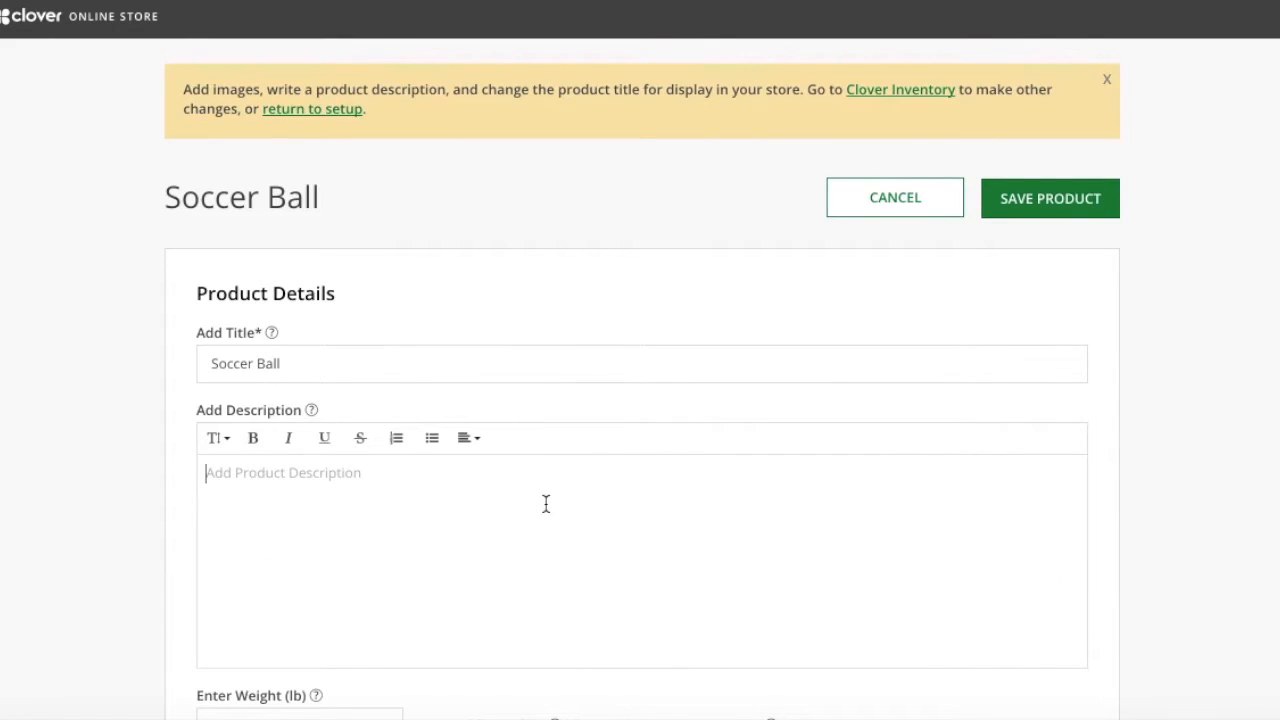
{"action": "type", "text": "This is a soccer ball."}
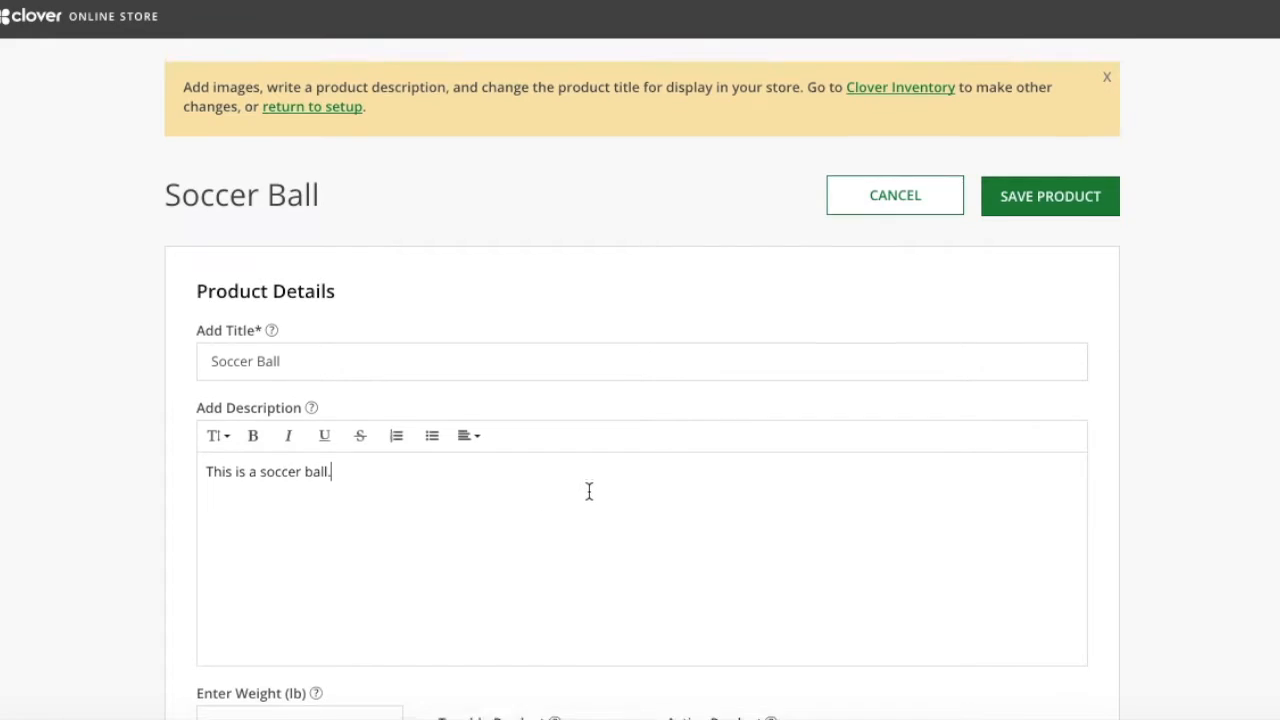
- Make the Soccer Ball a taxable product with Soccer Product Photo.jpg as its image, and save the product
{"action": "scroll", "coordinate": [589, 491], "scroll_direction": "down", "scroll_amount": 5}
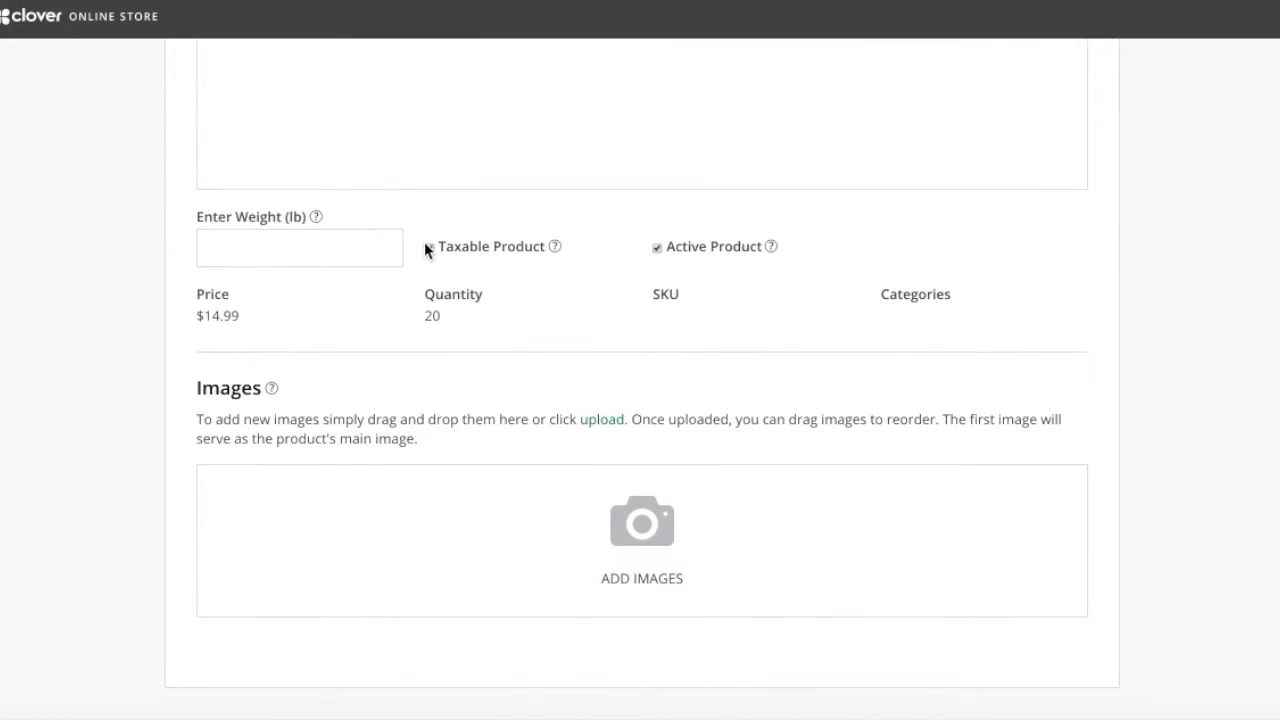
{"action": "left_click", "coordinate": [606, 528]}
{"action": "left_click", "coordinate": [461, 103]}
{"action": "left_click", "coordinate": [464, 113]}
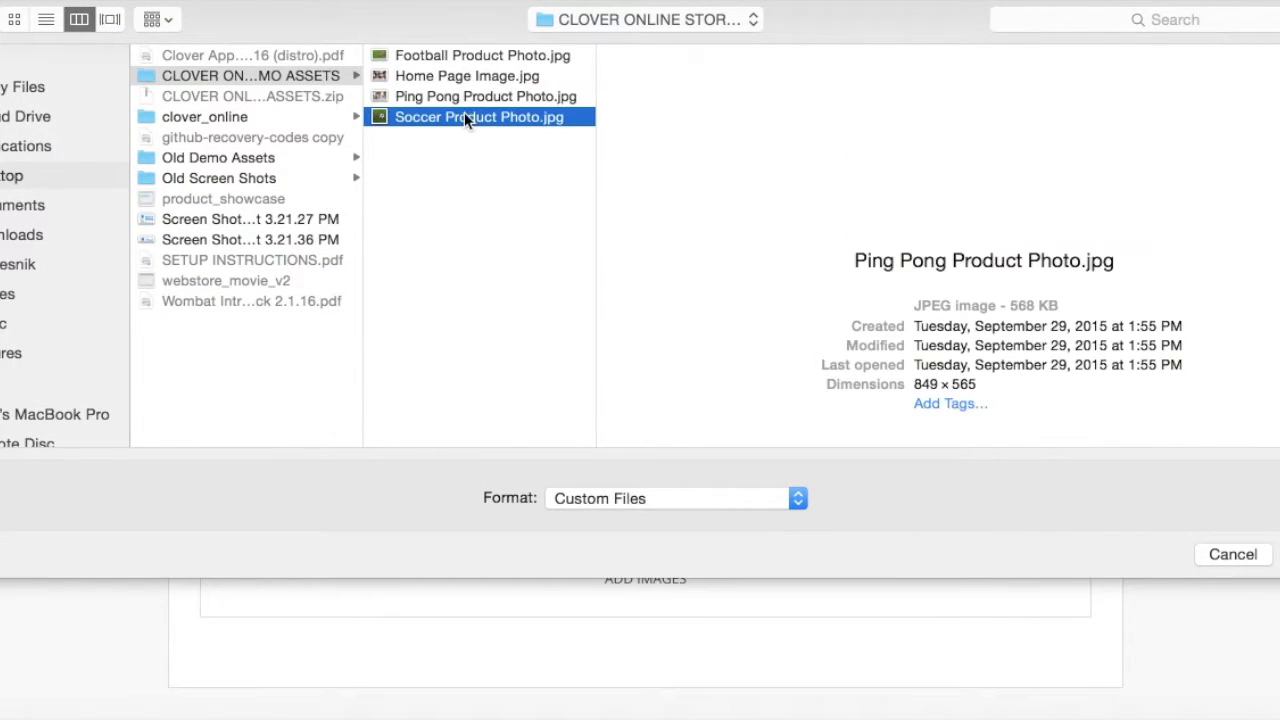
{"action": "left_click", "coordinate": [1279, 554]}
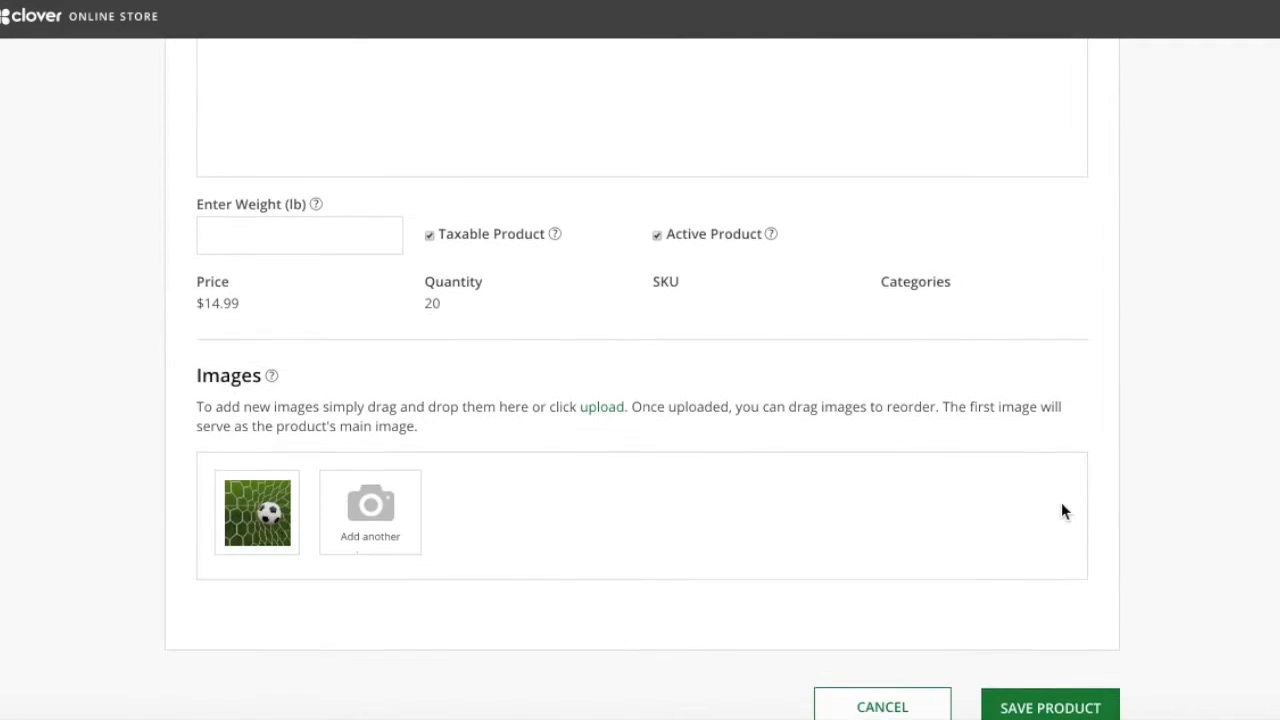
{"action": "scroll", "coordinate": [1062, 508], "scroll_direction": "down", "scroll_amount": 1}
{"action": "left_click", "coordinate": [1058, 625]}
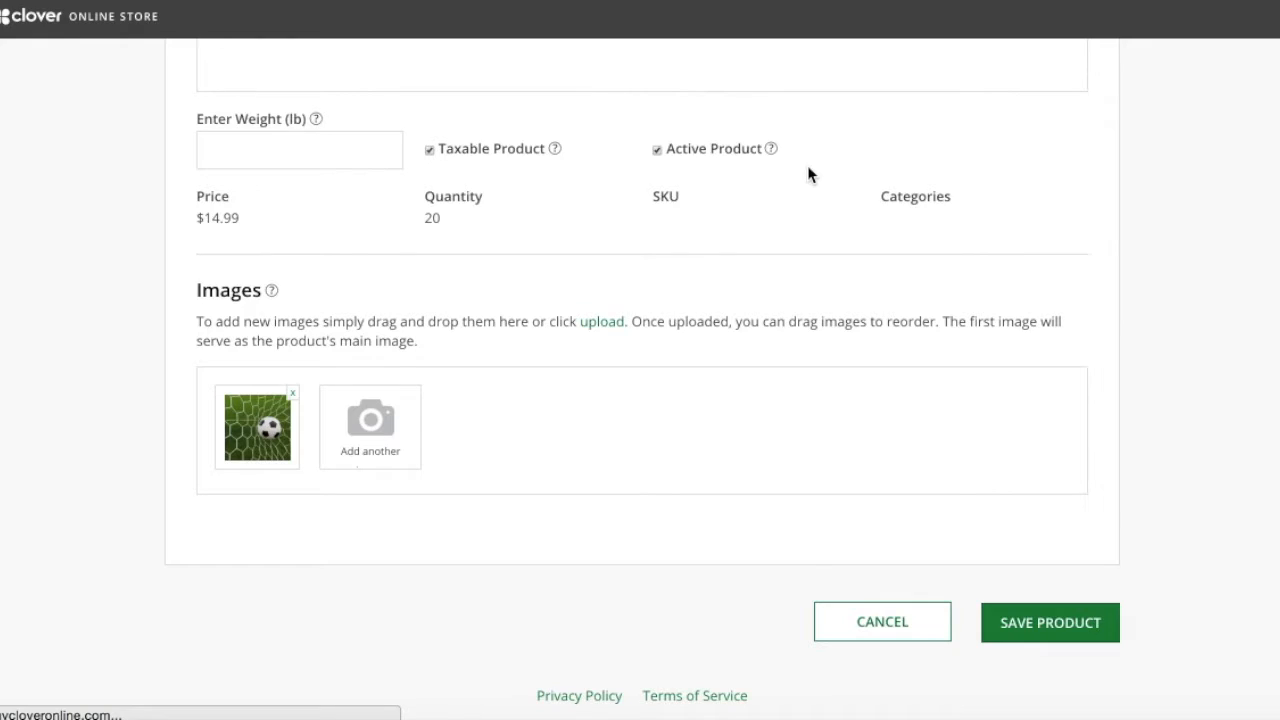
- Return to the store setup and start adding a shipping rate in the shipping configuration
{"action": "left_click", "coordinate": [716, 137]}
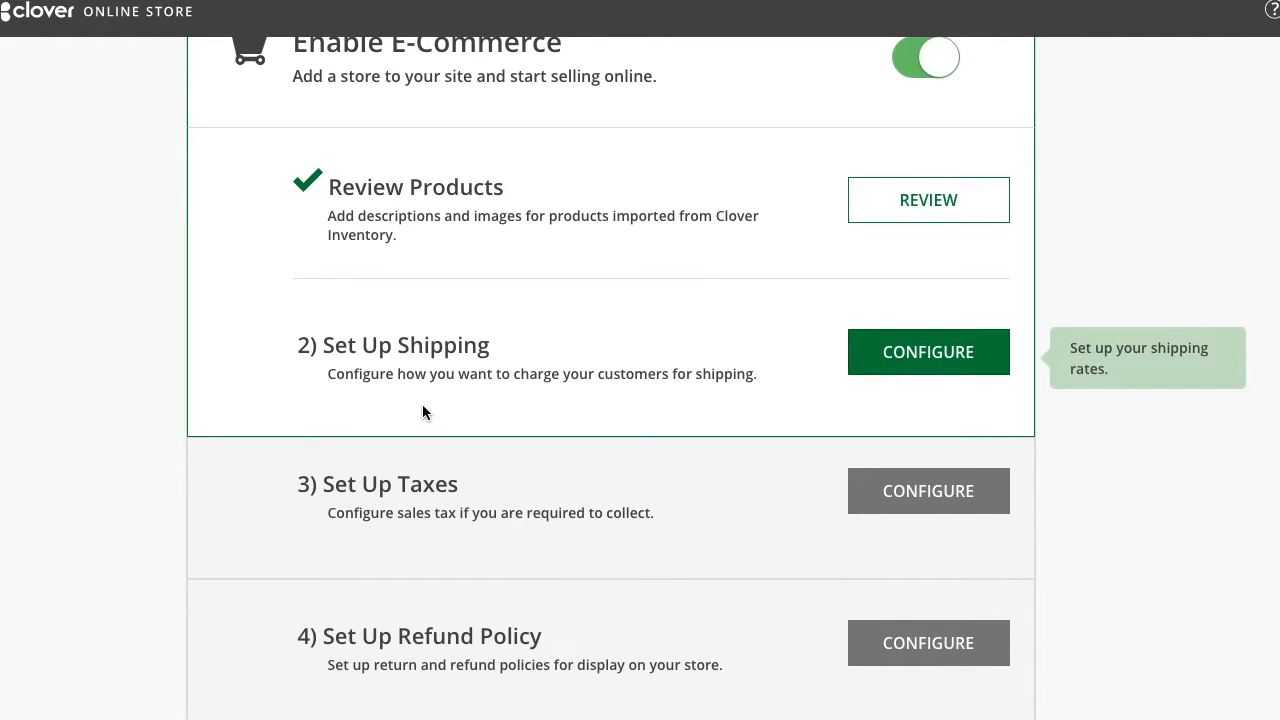
{"action": "left_click", "coordinate": [899, 343]}
{"action": "left_click", "coordinate": [759, 443]}
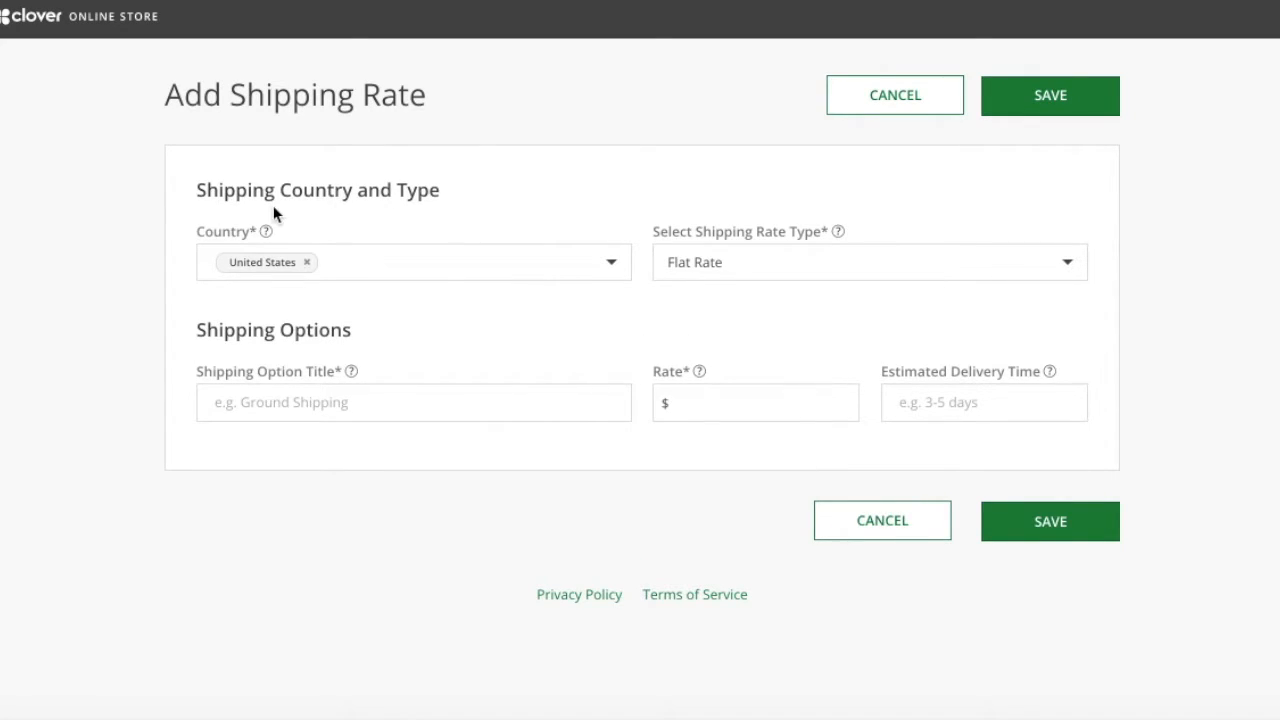
- Keep United States as the shipping country and select Flat Rate as the shipping rate type
{"action": "left_click", "coordinate": [606, 263]}
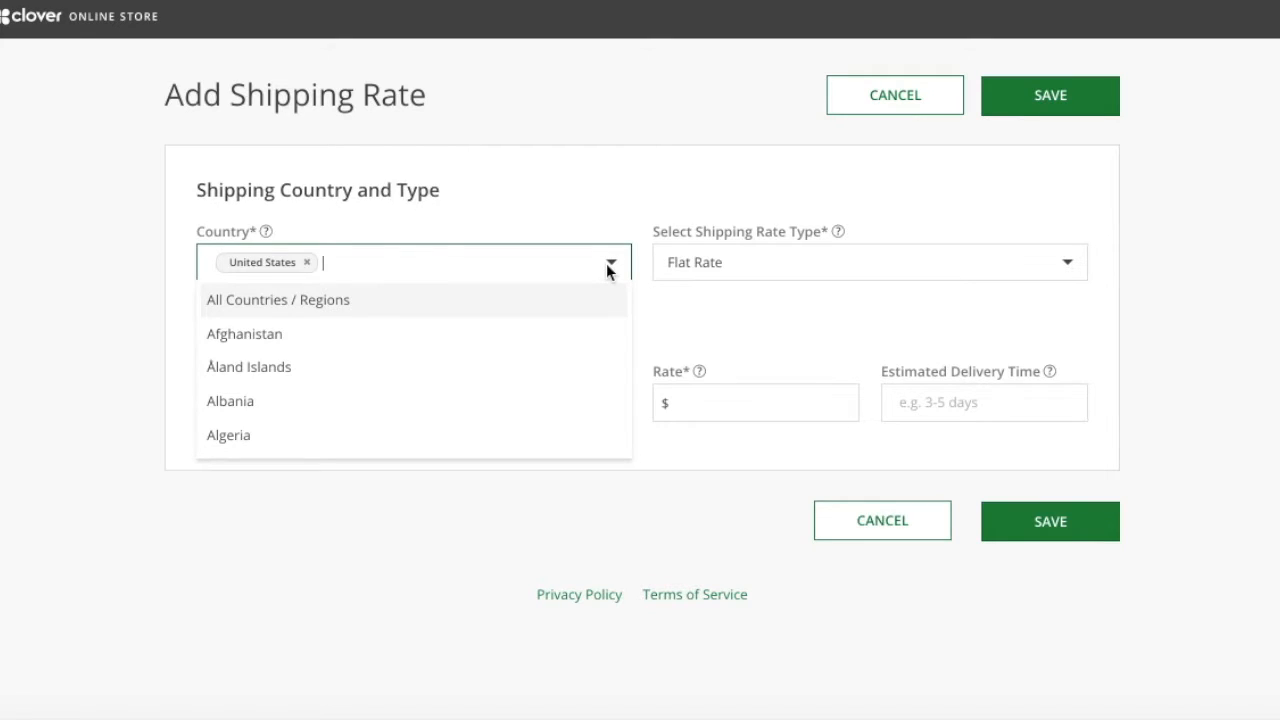
{"action": "scroll", "coordinate": [564, 357], "scroll_direction": "down", "scroll_amount": 2}
{"action": "scroll", "coordinate": [566, 358], "scroll_direction": "down", "scroll_amount": 3}
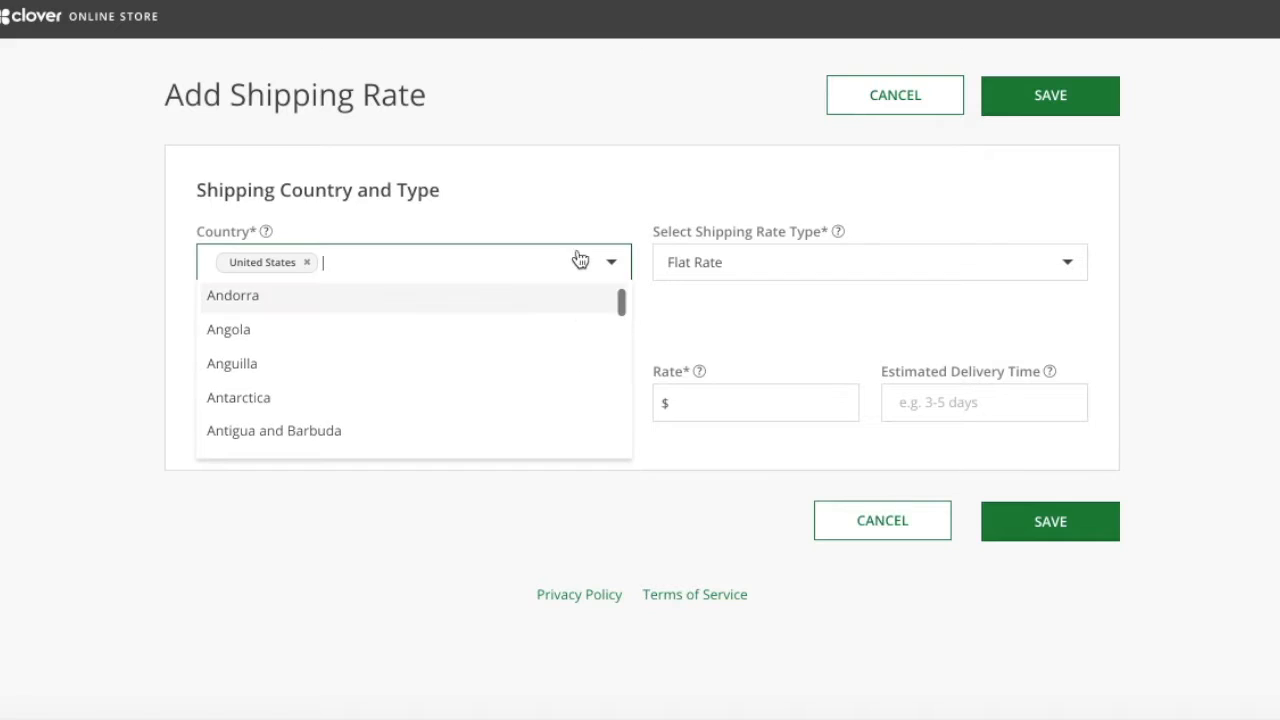
{"action": "left_click", "coordinate": [588, 157]}
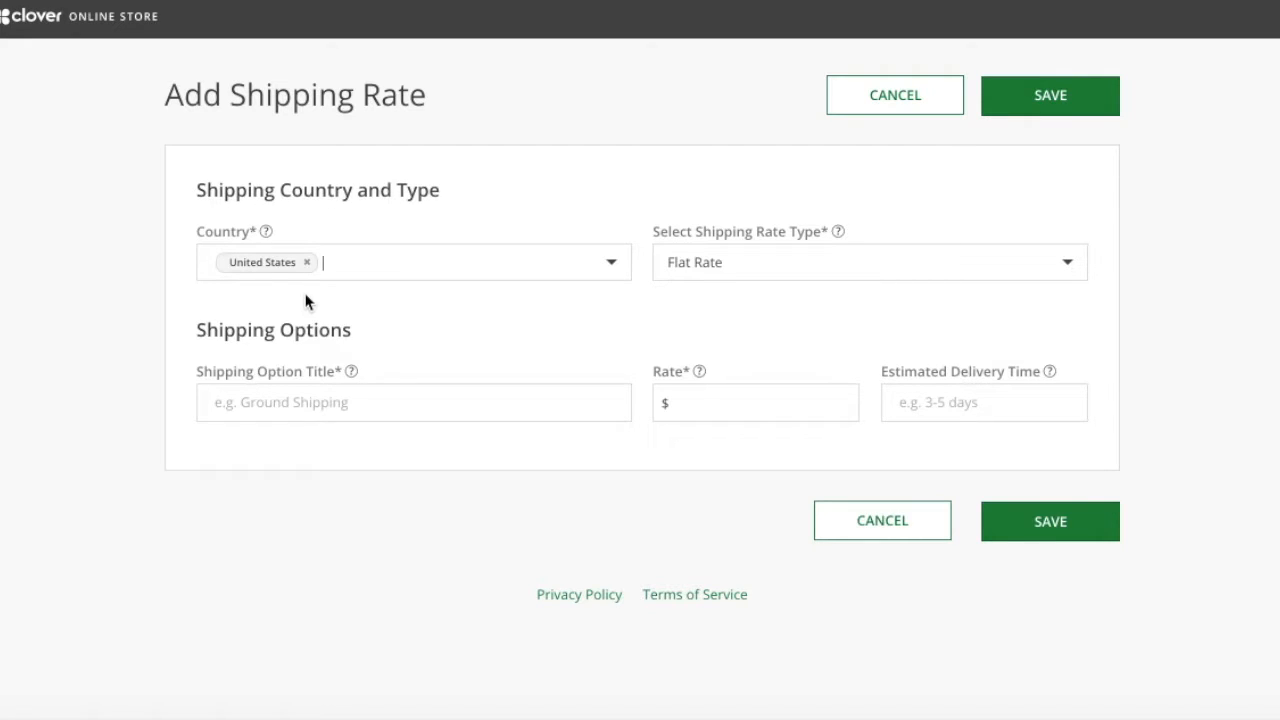
{"action": "left_click", "coordinate": [1068, 268]}
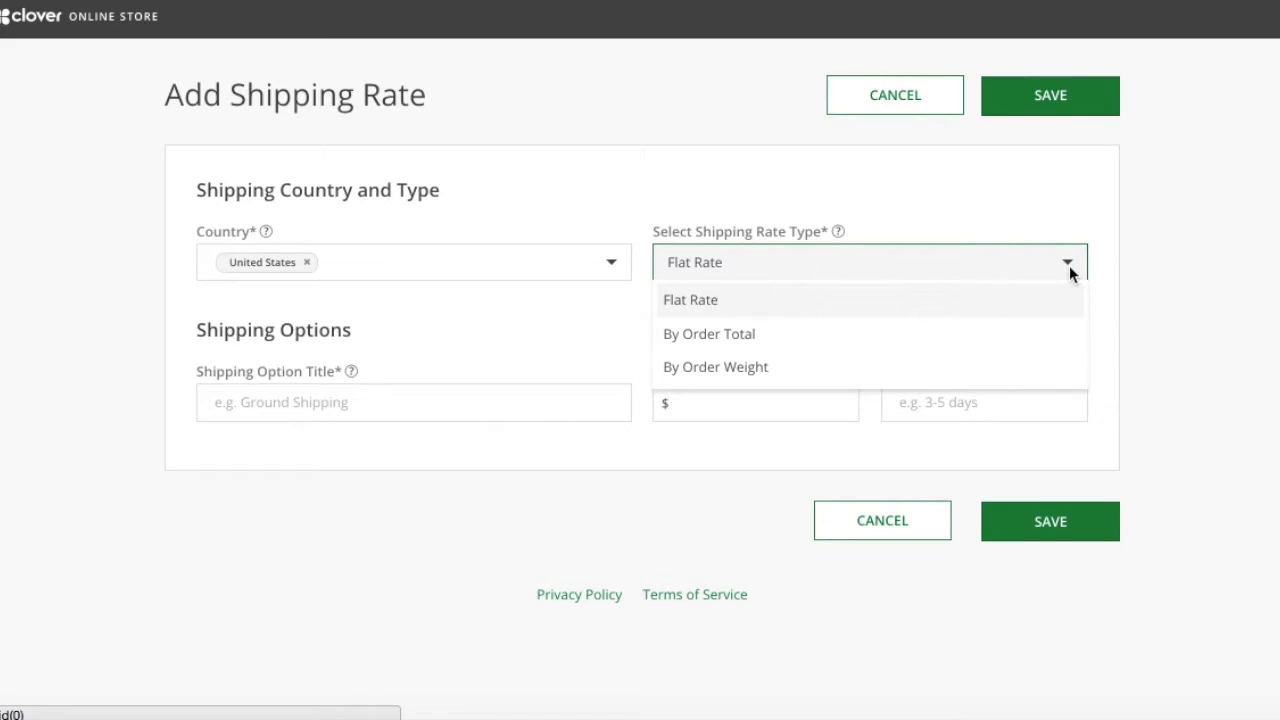
{"action": "left_click", "coordinate": [680, 300]}
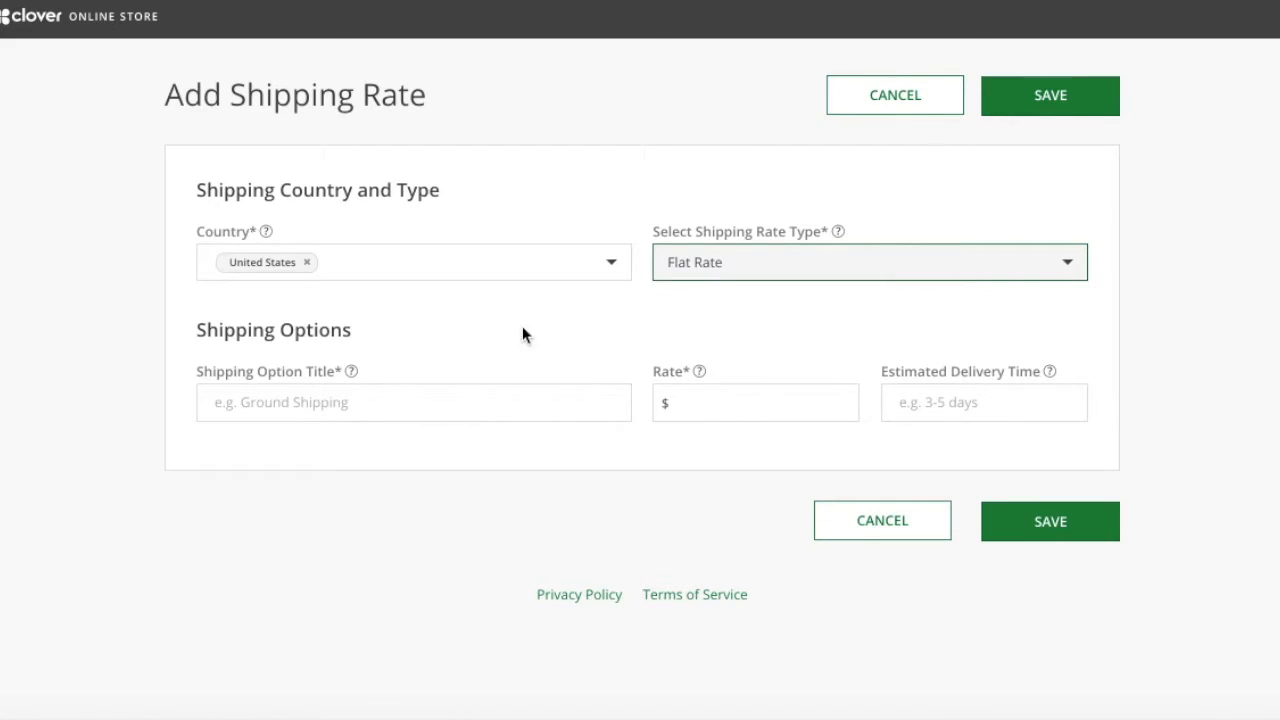
- Enter "Standard Shipping" as the shipping option title
{"action": "left_click", "coordinate": [396, 408]}
{"action": "type", "text": "S"}
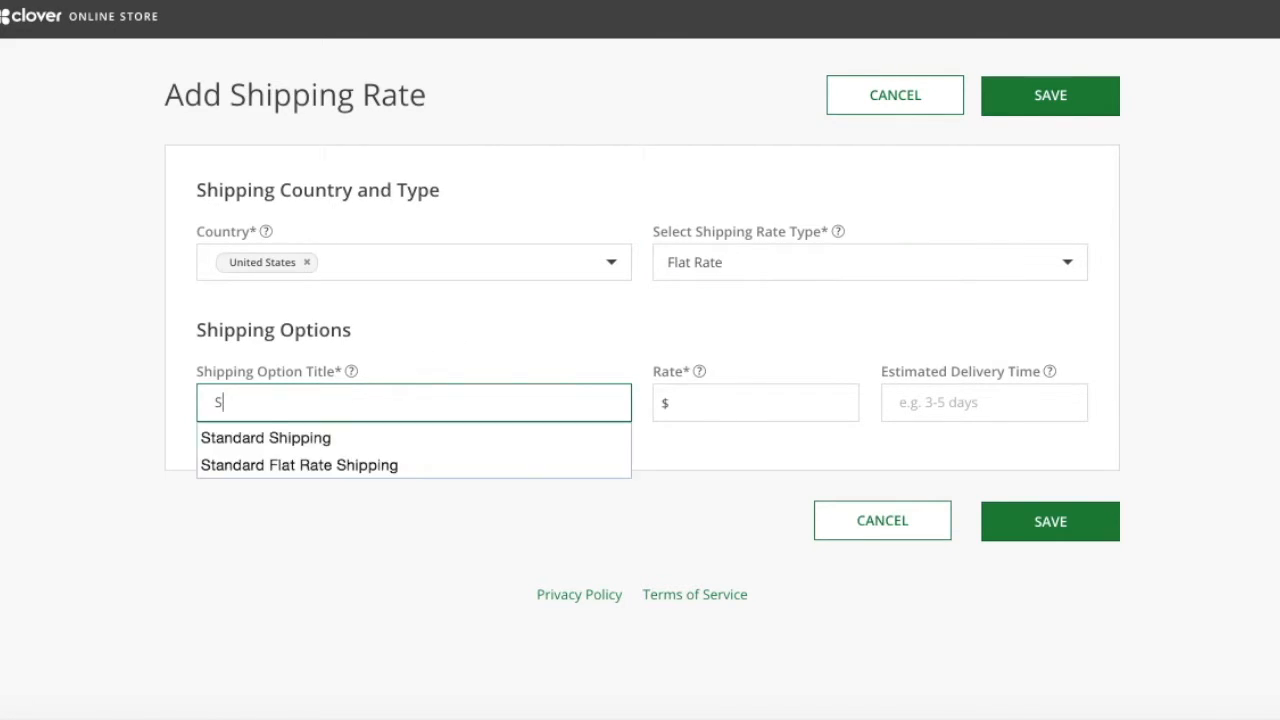
{"action": "type", "text": "tandard Spree"}
{"action": "key", "text": "BackSpace"}
{"action": "key", "text": "BackSpace"}
{"action": "key", "text": "BackSpace"}
{"action": "key", "text": "BackSpace"}
{"action": "type", "text": "h"}
{"action": "left_click", "coordinate": [390, 440]}
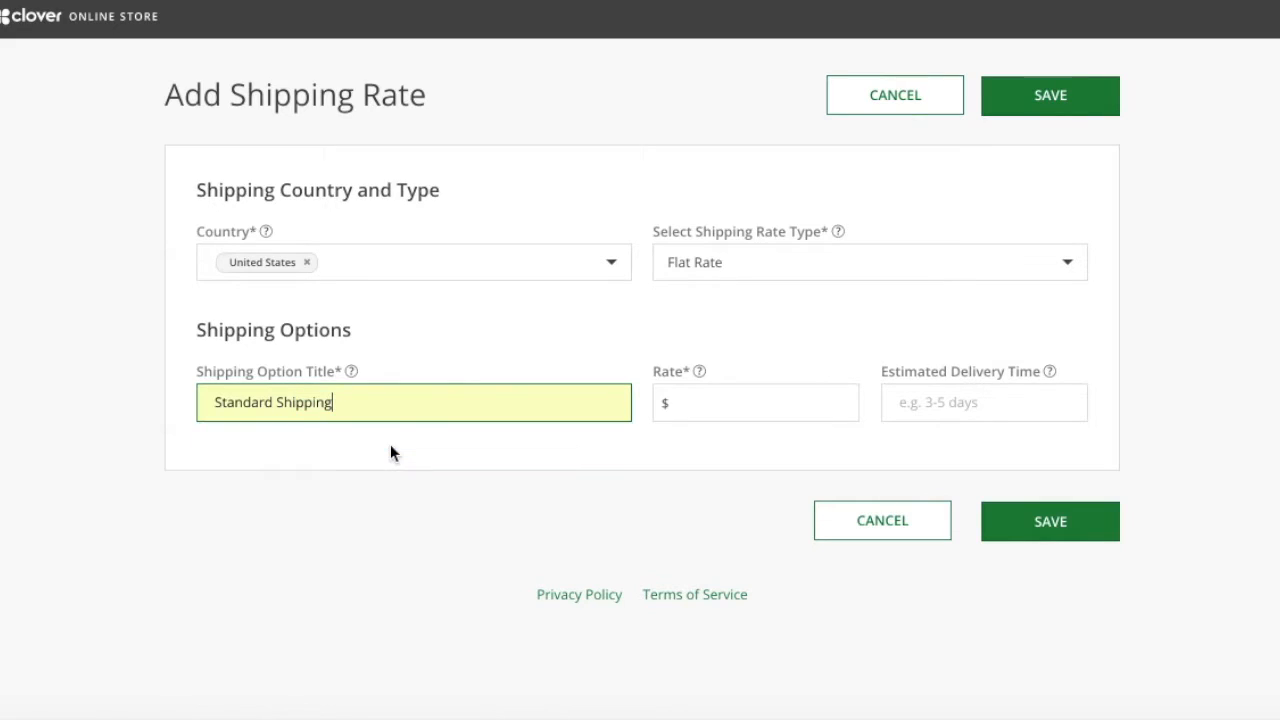
- Set the Standard Shipping rate to $10 with an estimated delivery time of 5 days, and save it
{"action": "left_click", "coordinate": [723, 404]}
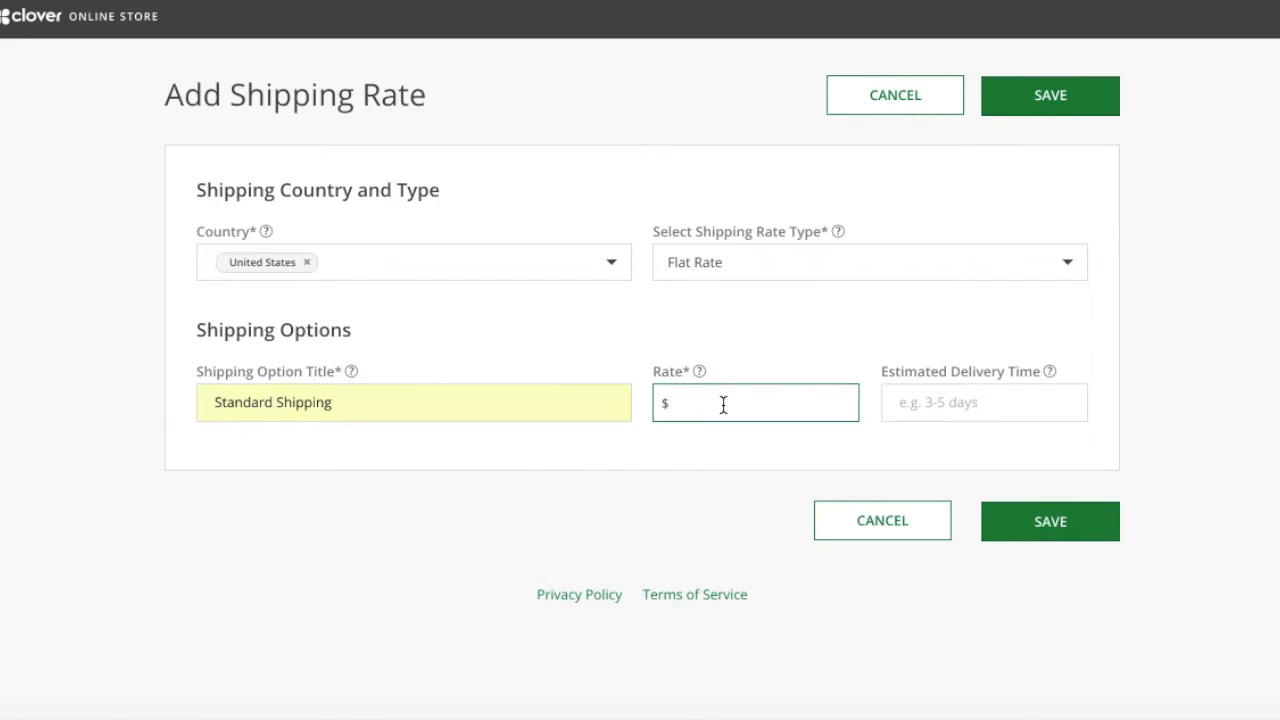
{"action": "type", "text": "10"}
{"action": "left_click", "coordinate": [947, 402]}
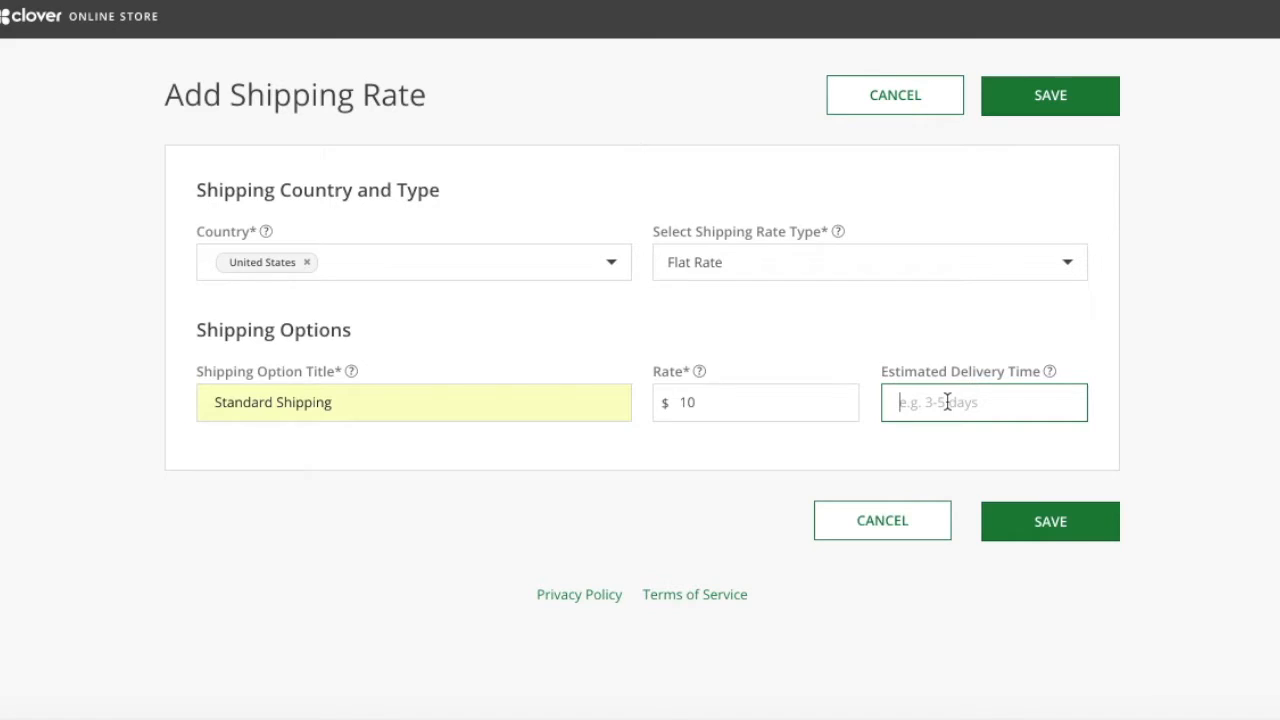
{"action": "type", "text": "5 days"}
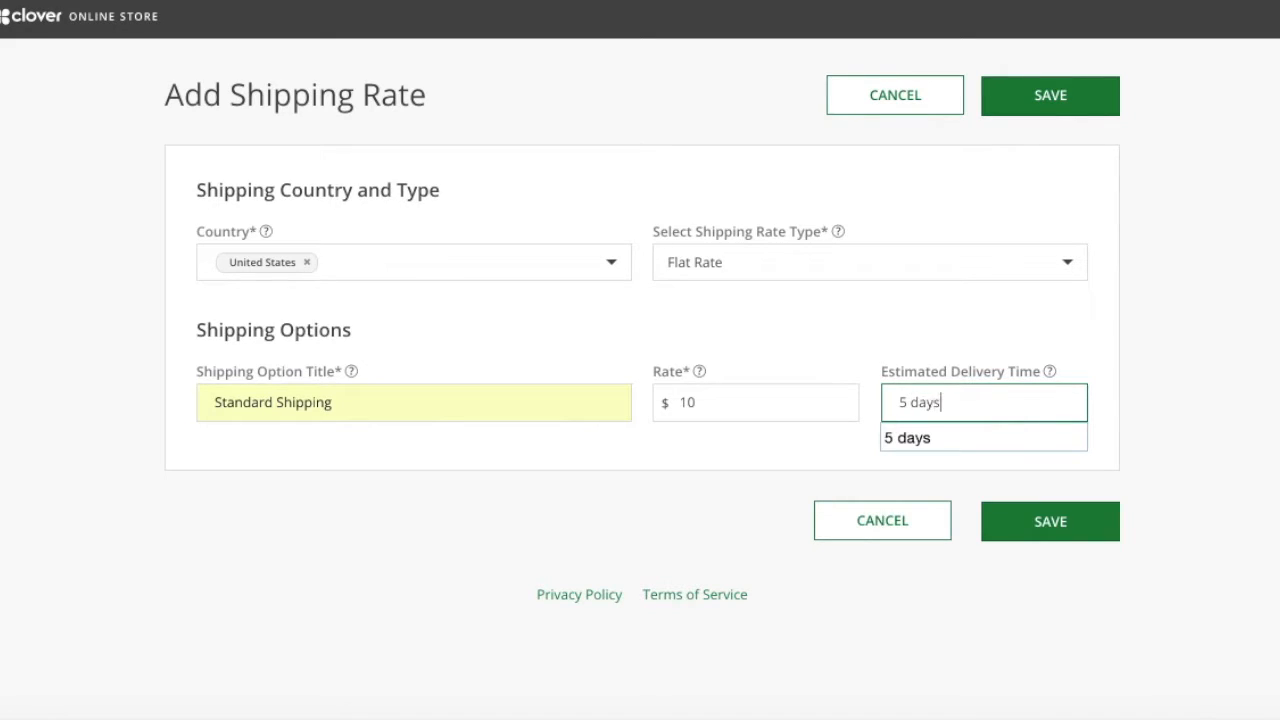
{"action": "key", "text": "Tab"}
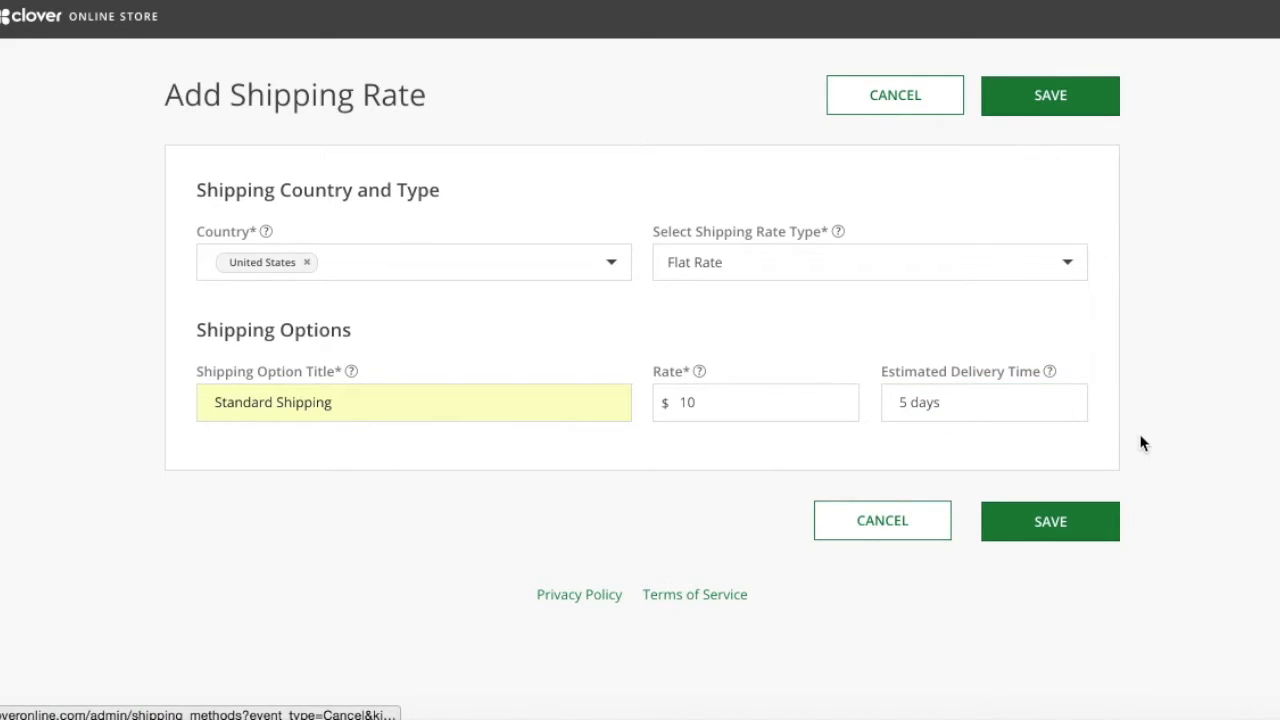
{"action": "left_click", "coordinate": [1054, 520]}
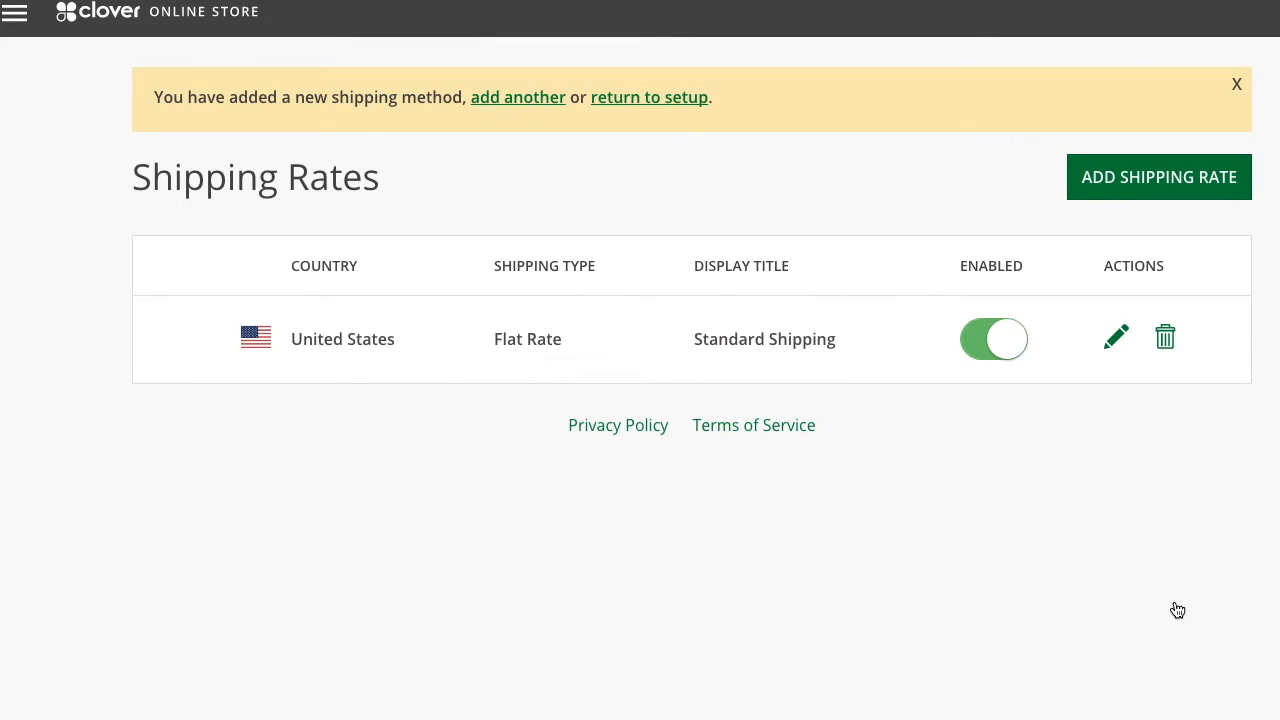
- Add another United States flat shipping rate and title it "Express Shipping"
{"action": "left_click", "coordinate": [1170, 188]}
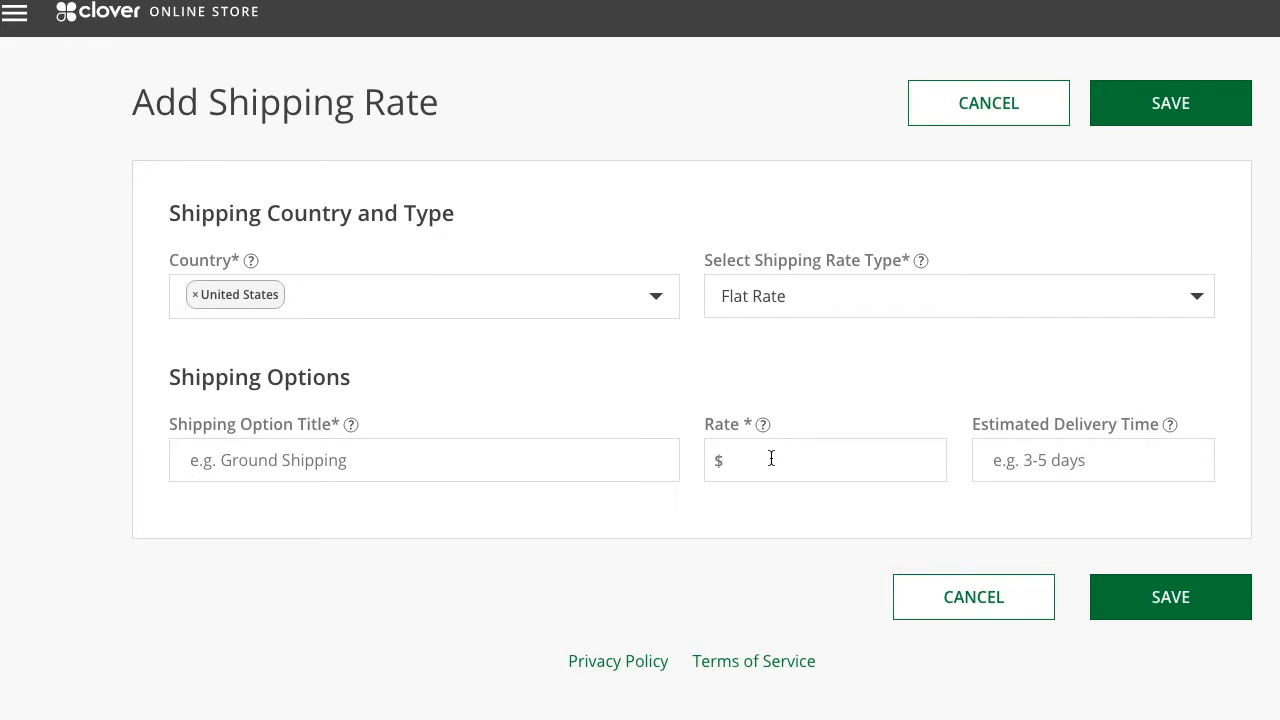
{"action": "left_click", "coordinate": [546, 471]}
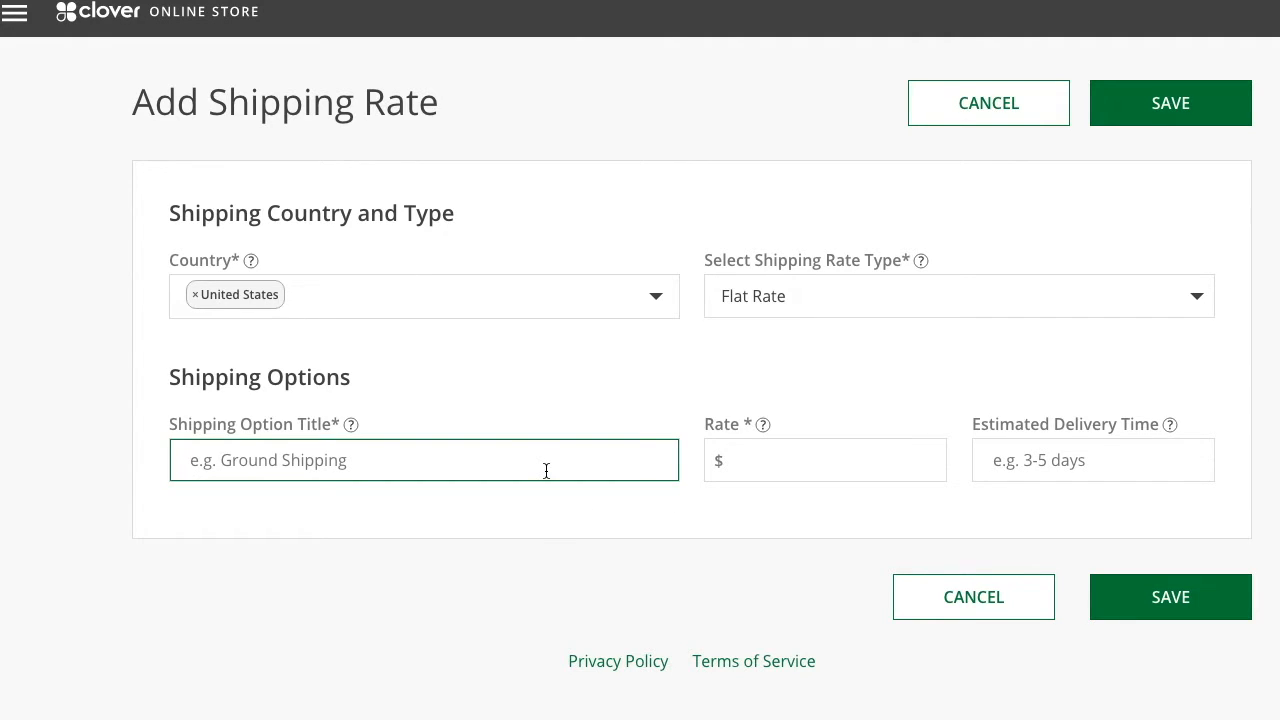
{"action": "type", "text": "Expr"}
{"action": "key", "text": "Down"}
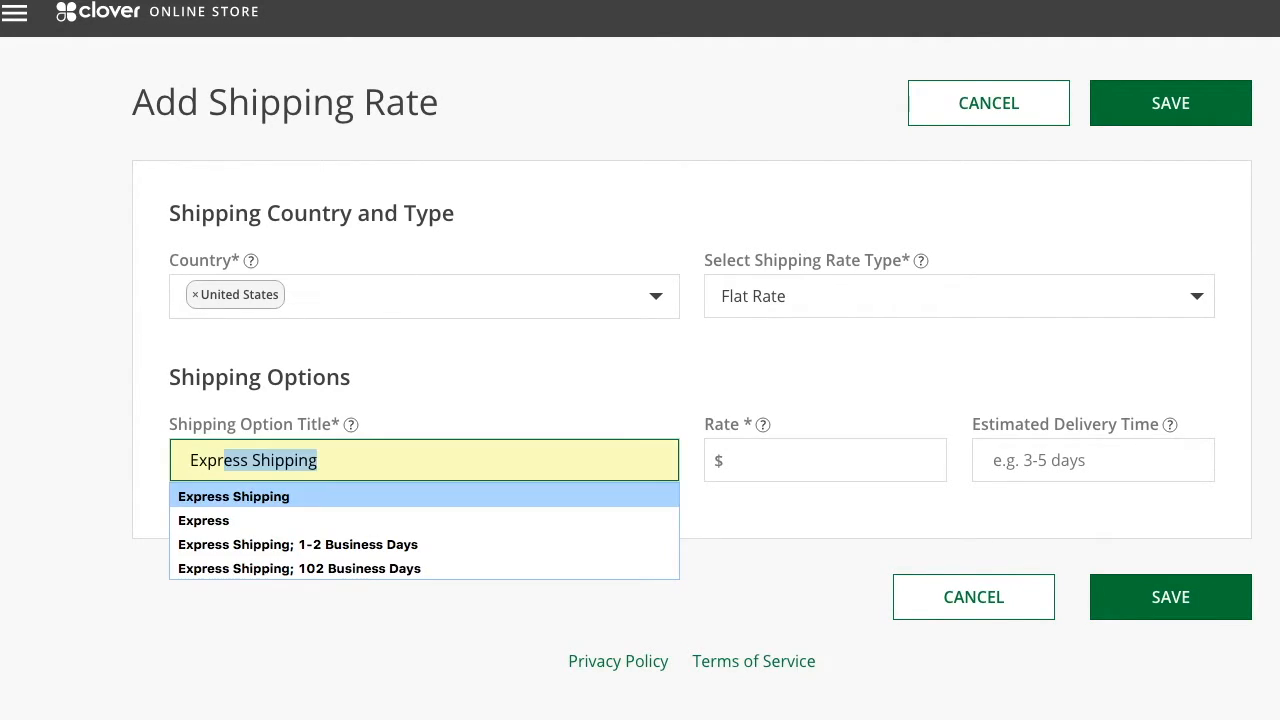
{"action": "key", "text": "Return"}
{"action": "key", "text": "Tab"}
- Set the Express Shipping rate to $20 with an estimated delivery time of 1 Day, and save it
{"action": "type", "text": "20"}
{"action": "key", "text": "Tab"}
{"action": "type", "text": "1 Day"}
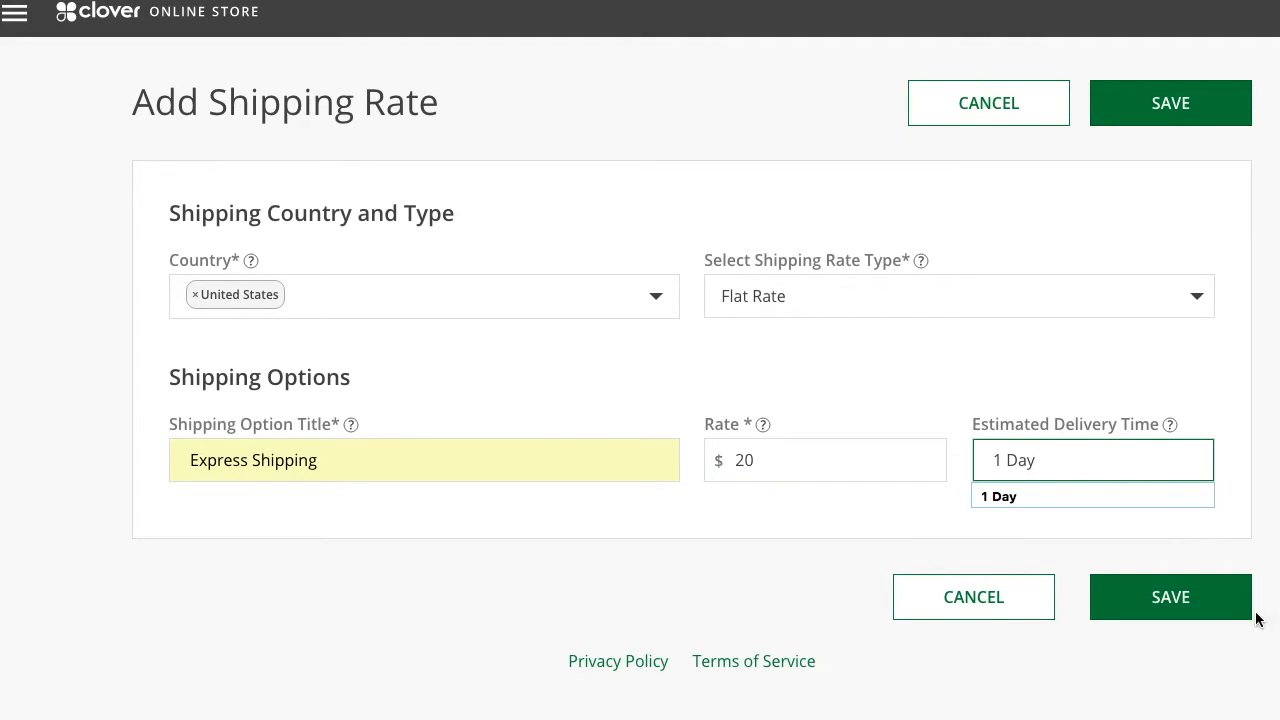
{"action": "left_click", "coordinate": [1206, 594]}
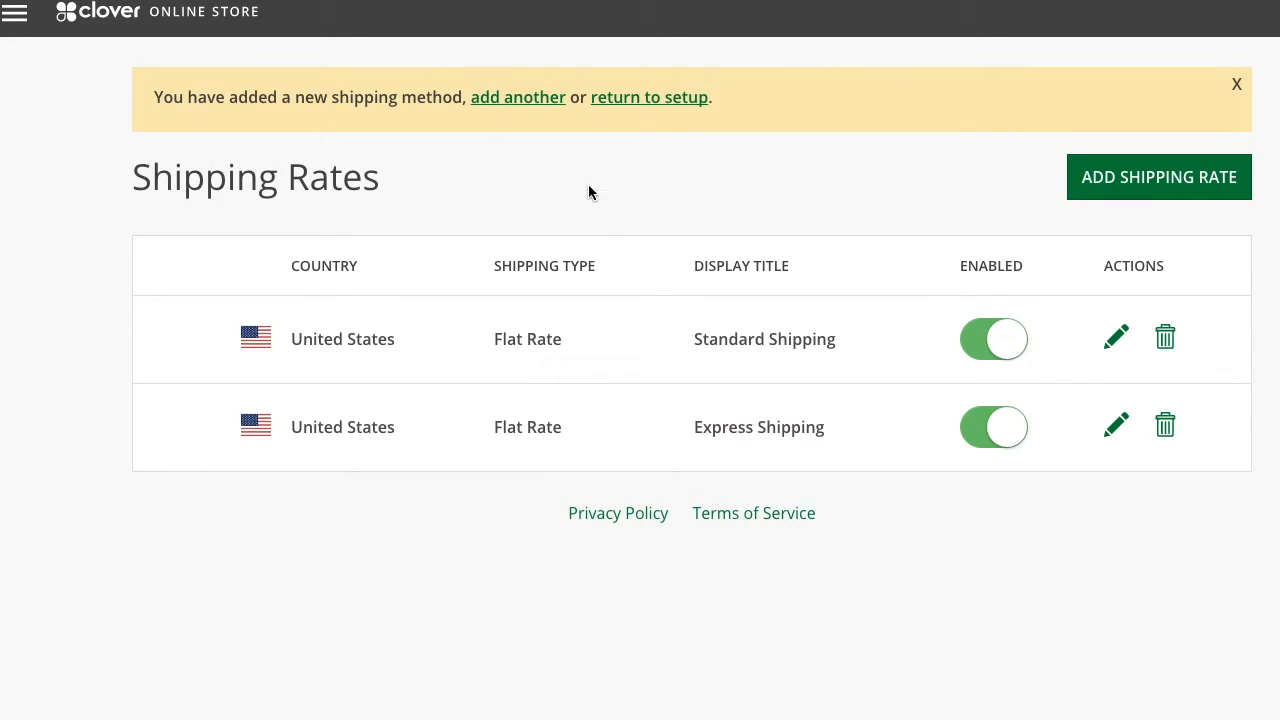
- Return to the store setup and start a new tax rate named "Maryland Sales Tax" in the tax configuration
{"action": "left_click", "coordinate": [628, 98]}
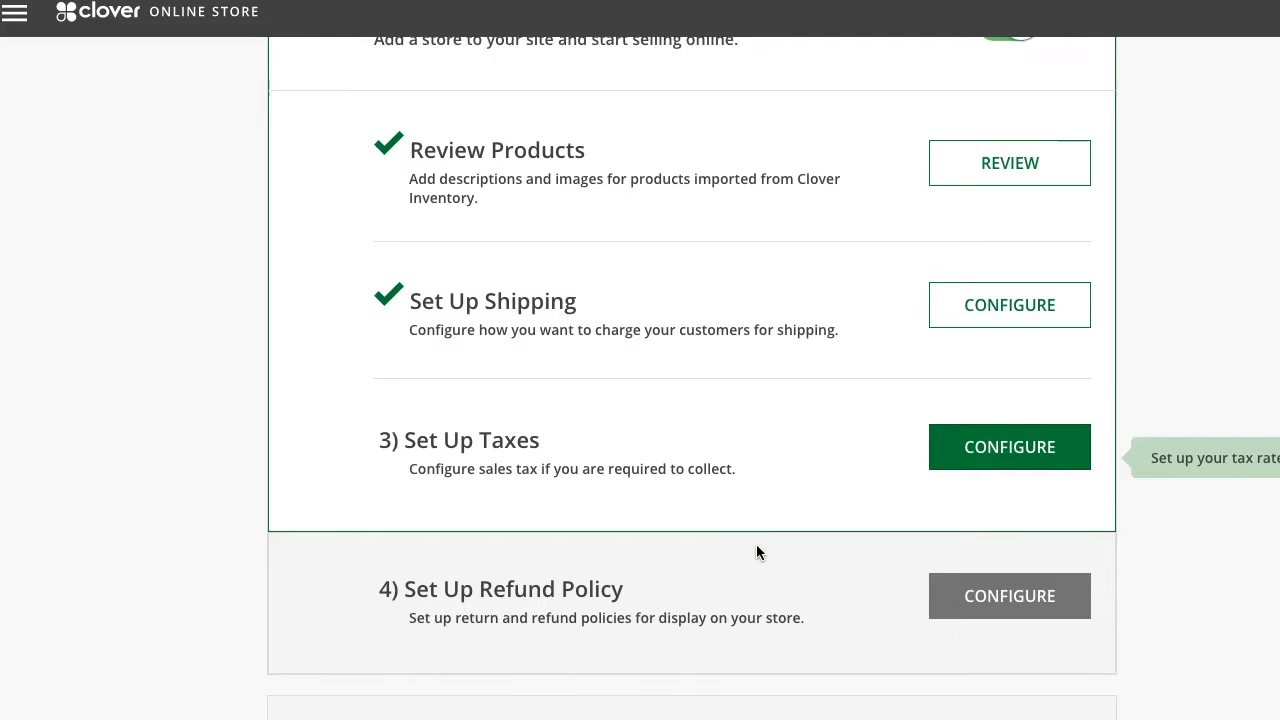
{"action": "left_click", "coordinate": [961, 410]}
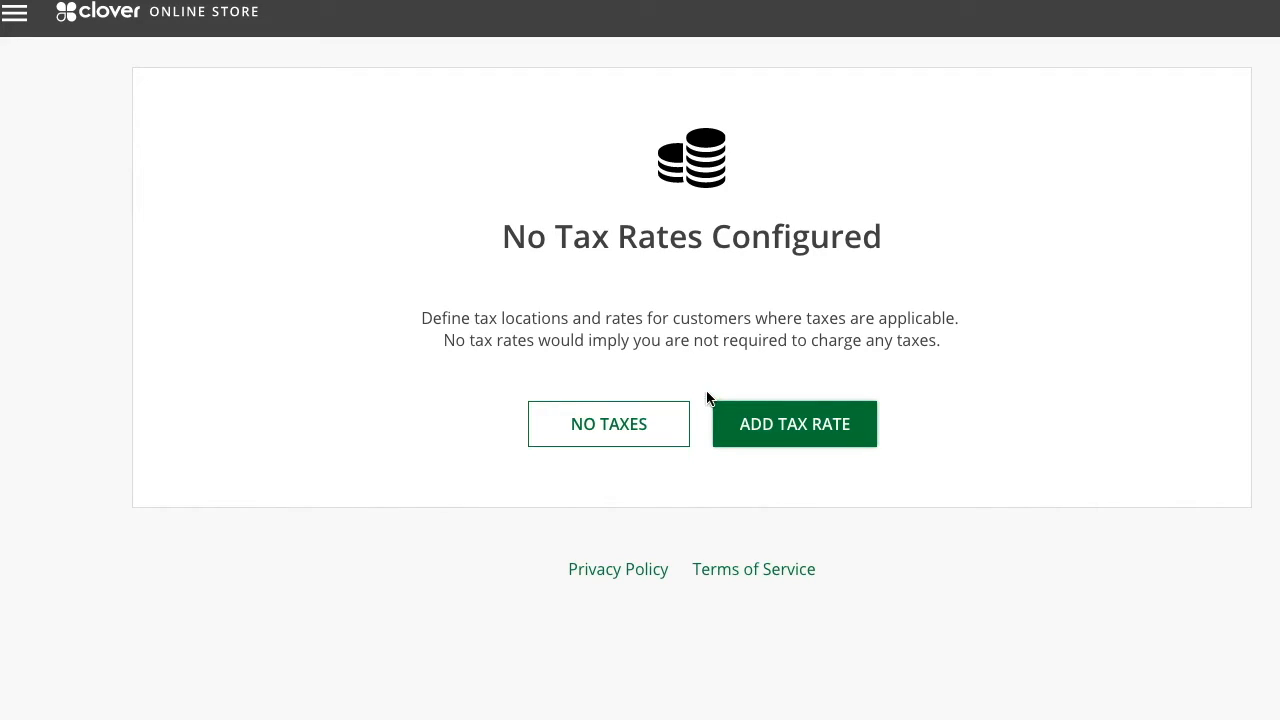
{"action": "left_click", "coordinate": [484, 296]}
{"action": "type", "text": "Marylan"}
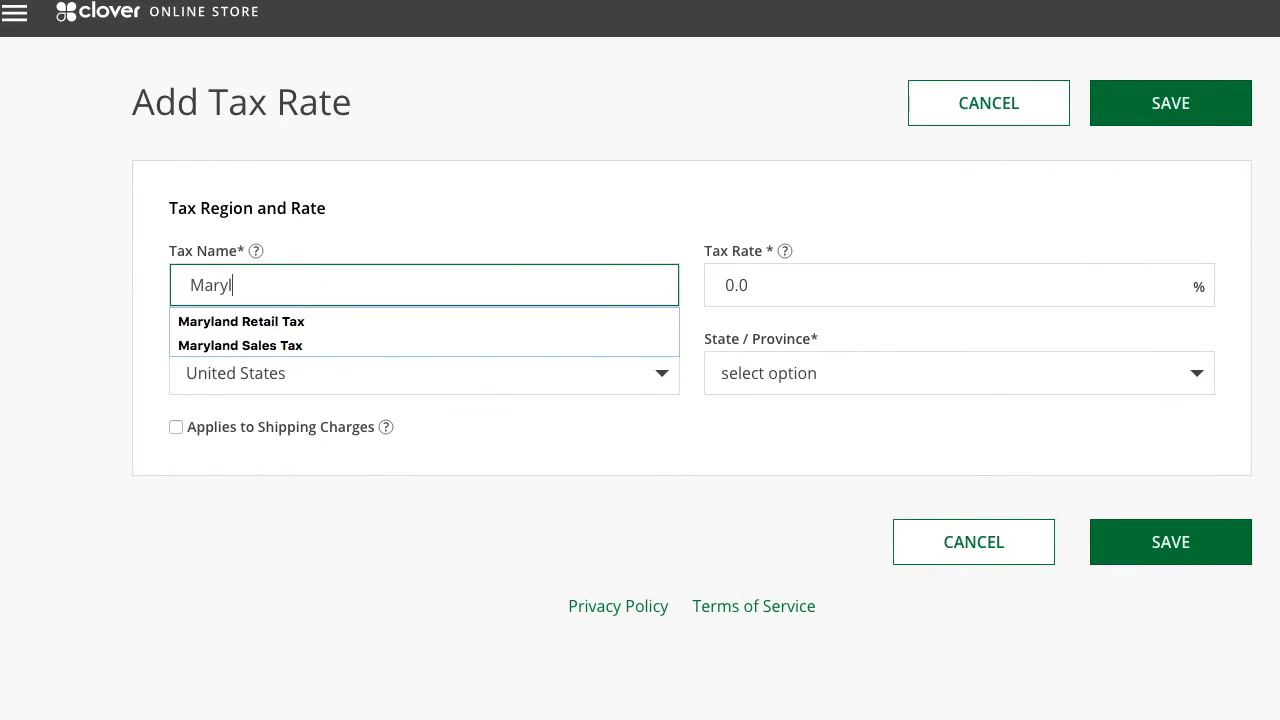
{"action": "key", "text": "Down"}
{"action": "key", "text": "Down"}
{"action": "key", "text": "Return"}
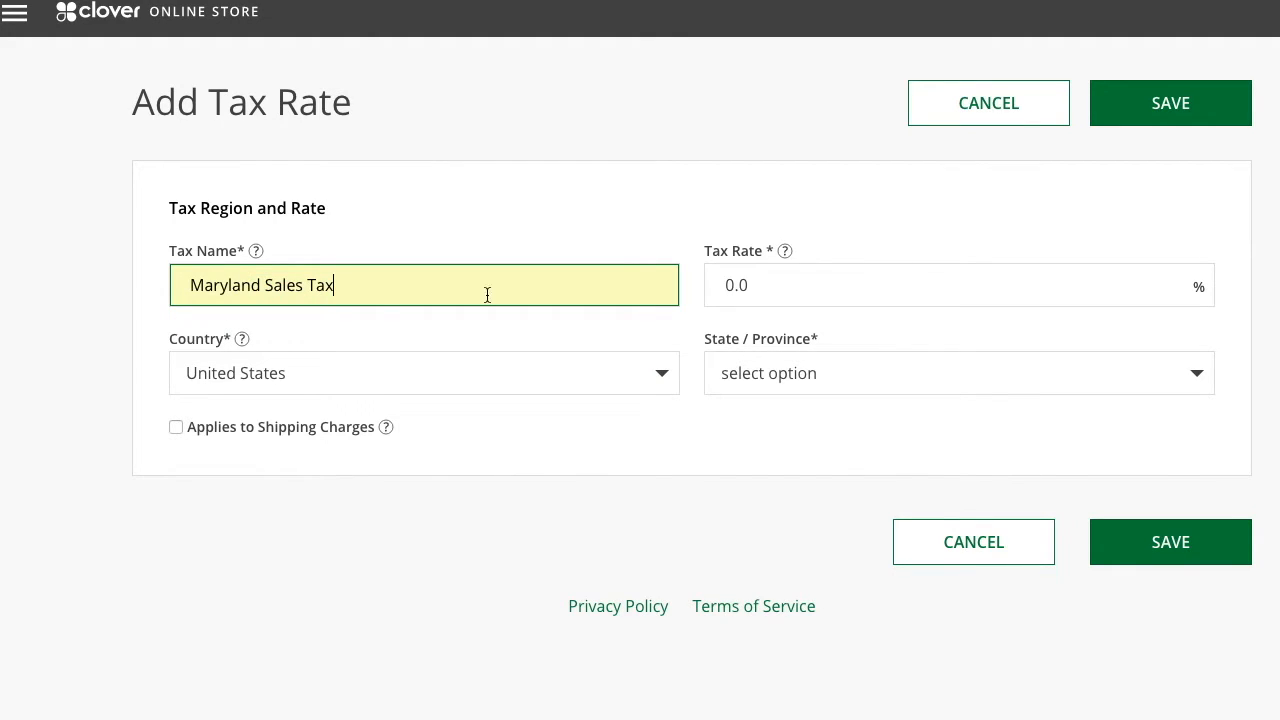
- Set the rate of the Maryland Sales Tax to 6%
{"action": "left_click", "coordinate": [910, 281]}
{"action": "key", "text": "BackSpace"}
{"action": "key", "text": "BackSpace"}
{"action": "key", "text": "BackSpace"}
{"action": "type", "text": "6"}
{"action": "left_click", "coordinate": [429, 462]}
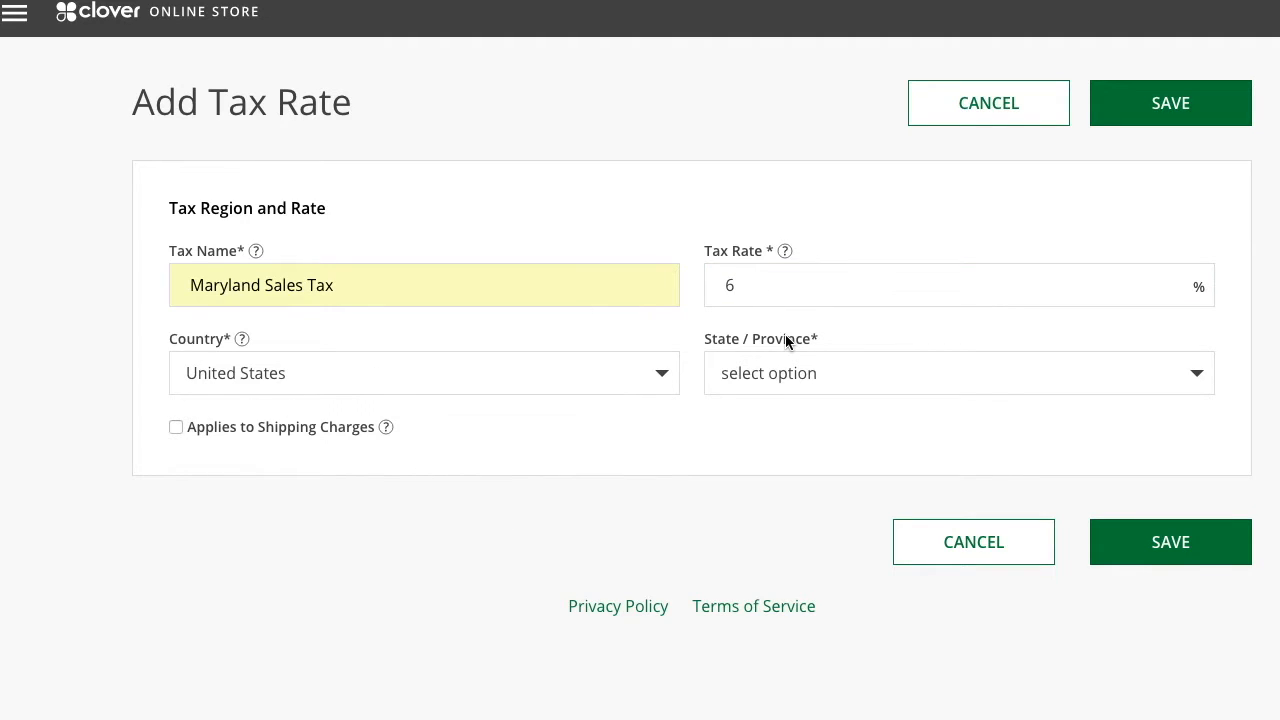
- Select Maryland as the state for the tax, leave shipping charges untaxed, and save the tax rate
{"action": "left_click", "coordinate": [816, 386]}
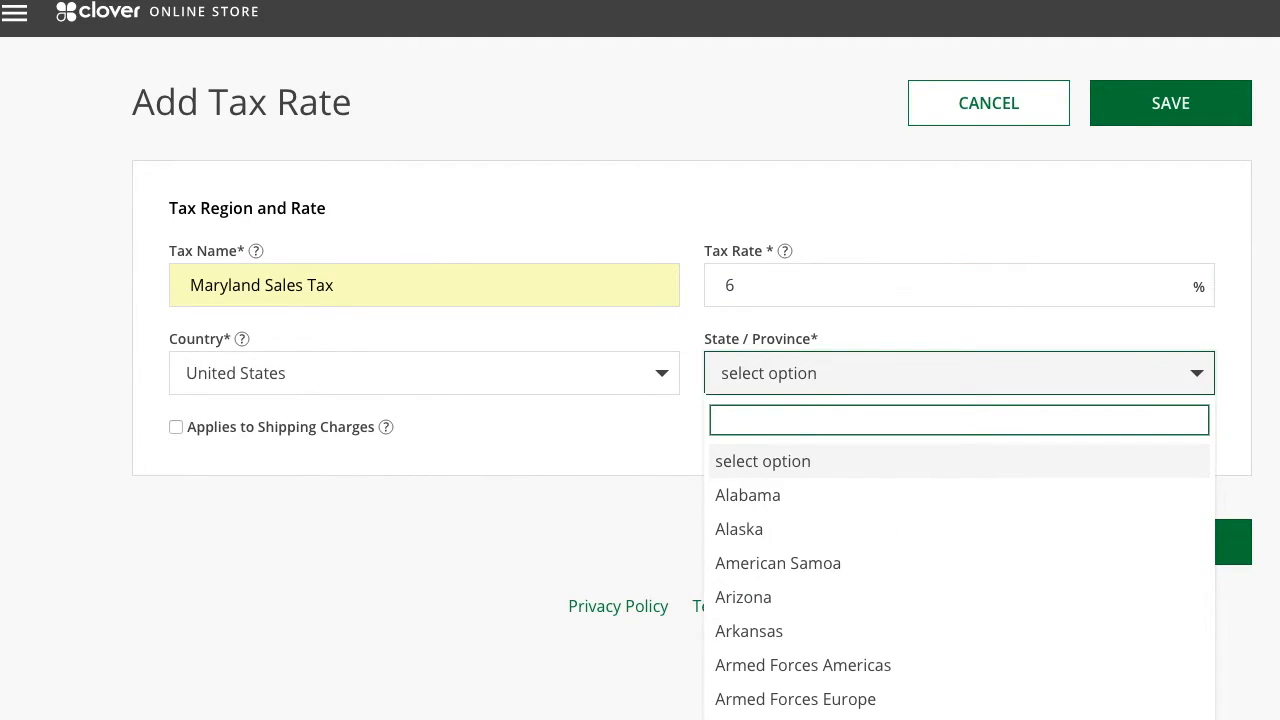
{"action": "type", "text": "maryl"}
{"action": "key", "text": "Return"}
{"action": "left_click", "coordinate": [696, 493]}
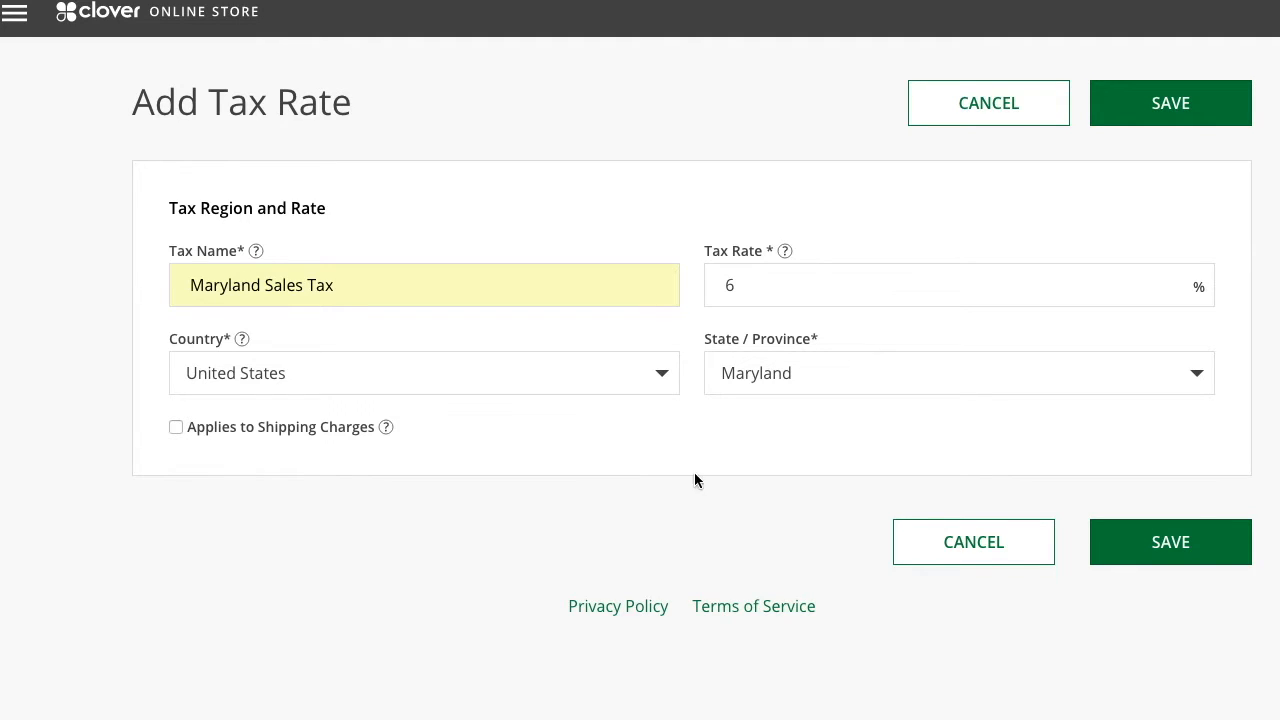
{"action": "left_click", "coordinate": [1125, 558]}
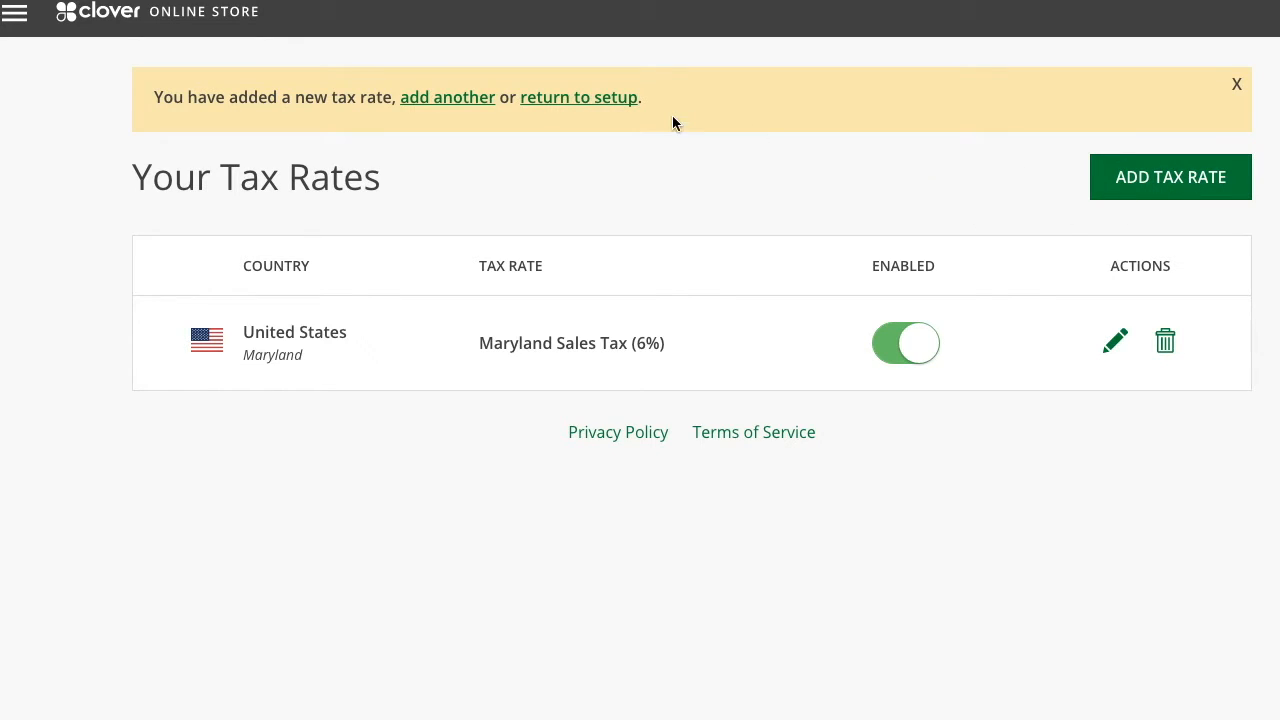
- Return to the store setup and open the refund policy configuration
{"action": "left_click", "coordinate": [579, 100]}
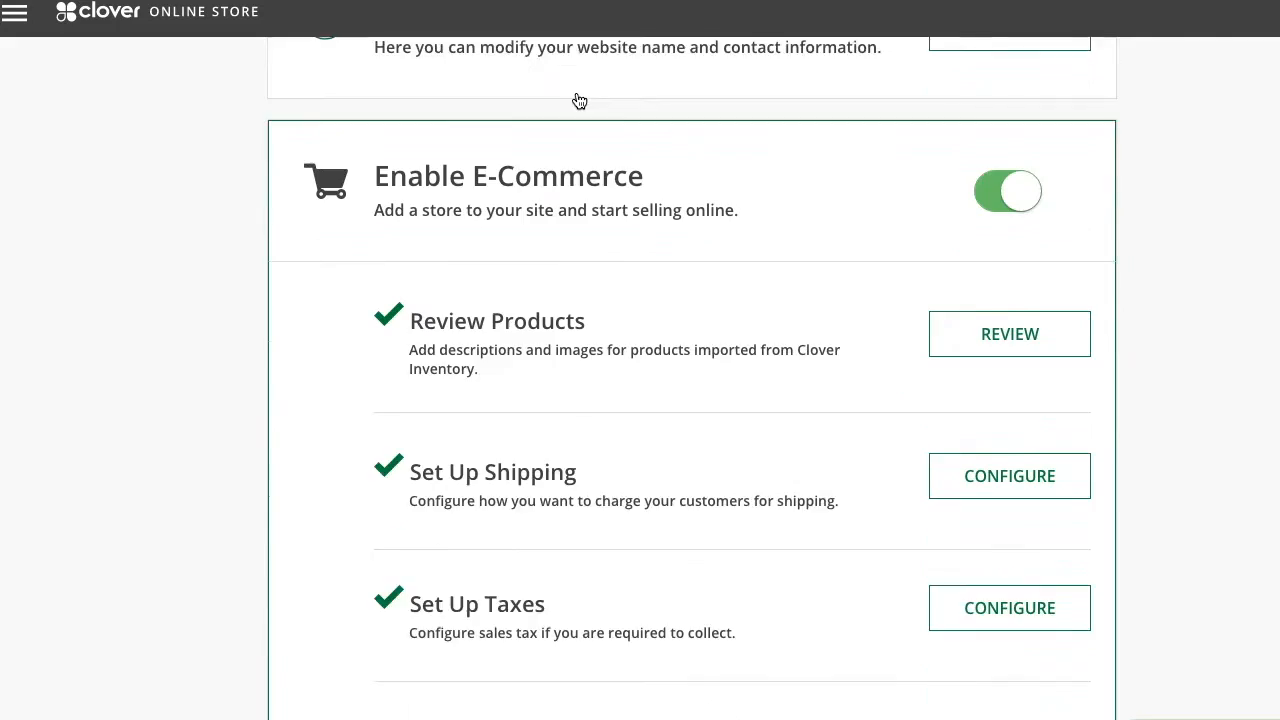
{"action": "scroll", "coordinate": [579, 100], "scroll_direction": "down", "scroll_amount": 2}
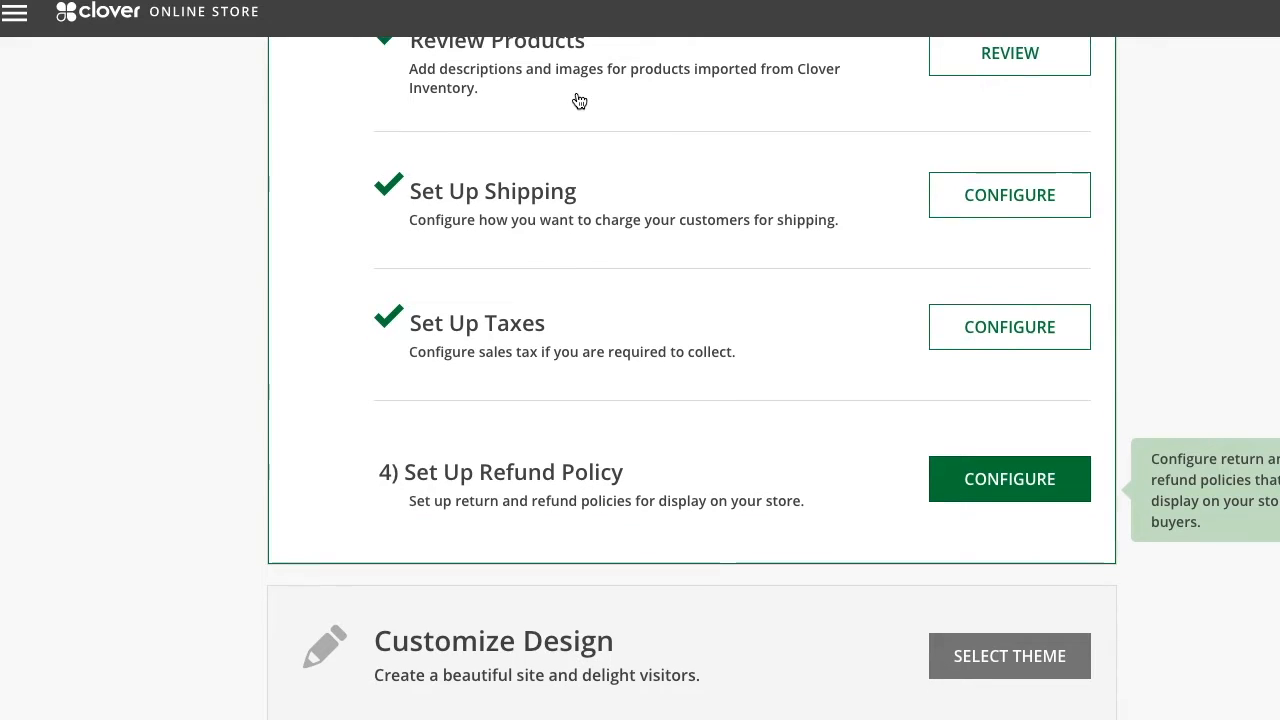
{"action": "scroll", "coordinate": [579, 101], "scroll_direction": "down", "scroll_amount": 1}
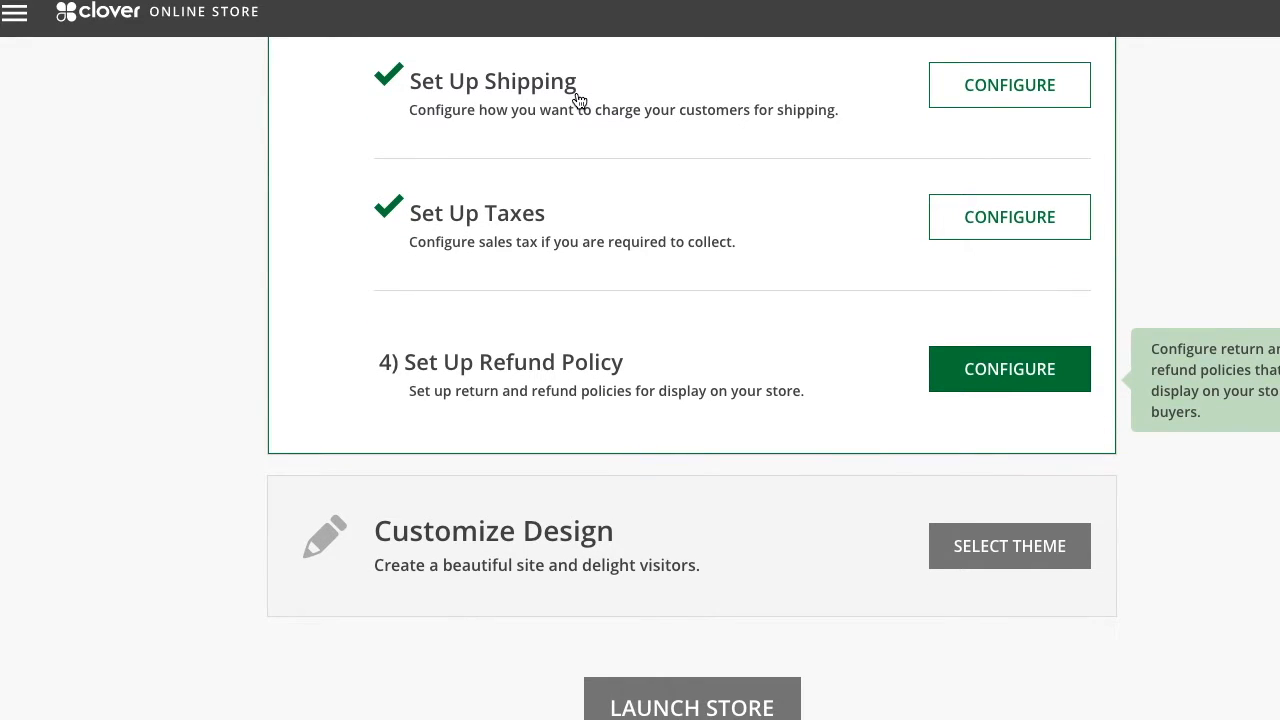
{"action": "left_click", "coordinate": [1006, 388]}
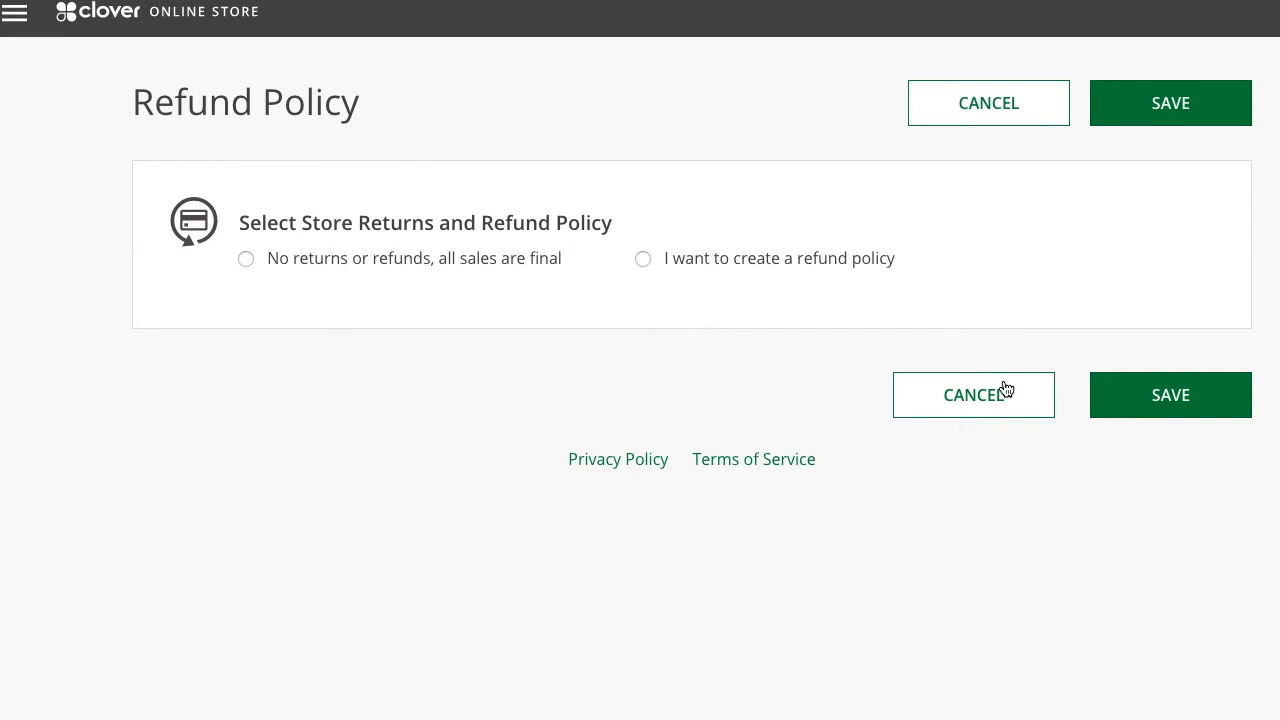
- Choose to create a refund policy and require customers to initiate returns within 30 days of purchase
{"action": "left_click", "coordinate": [246, 260]}
{"action": "left_click", "coordinate": [642, 260]}
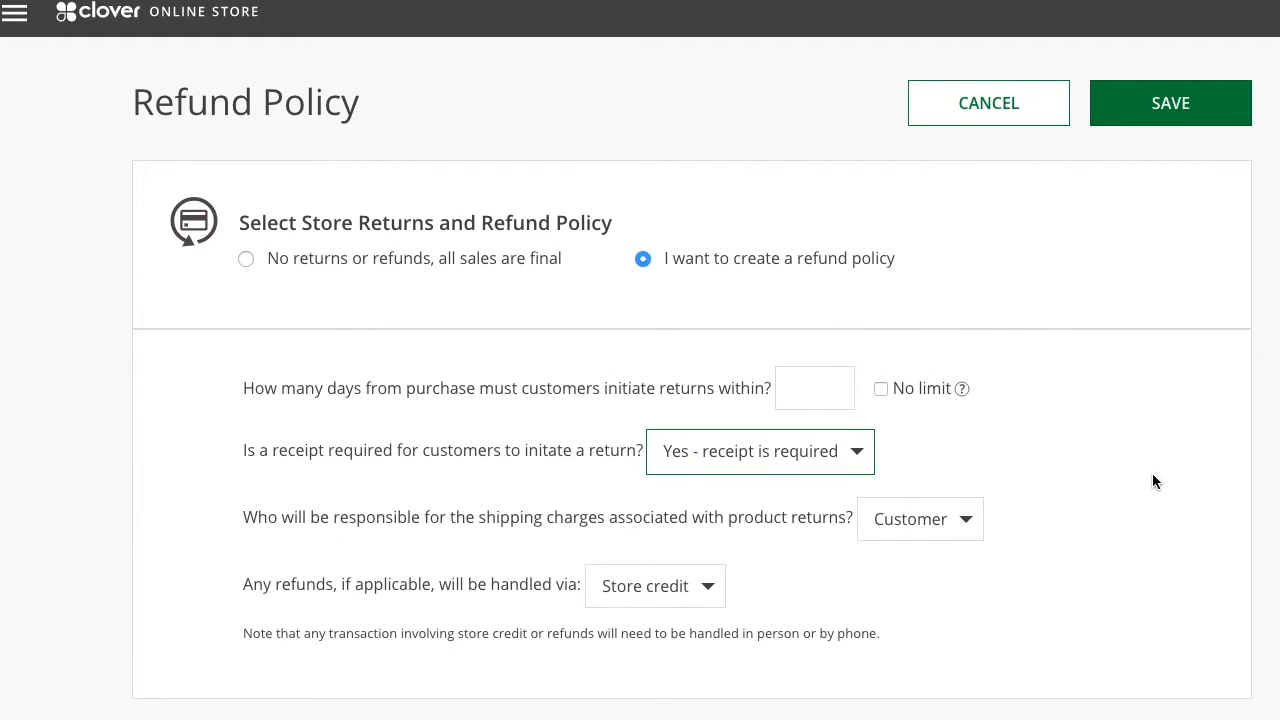
{"action": "left_click", "coordinate": [823, 396]}
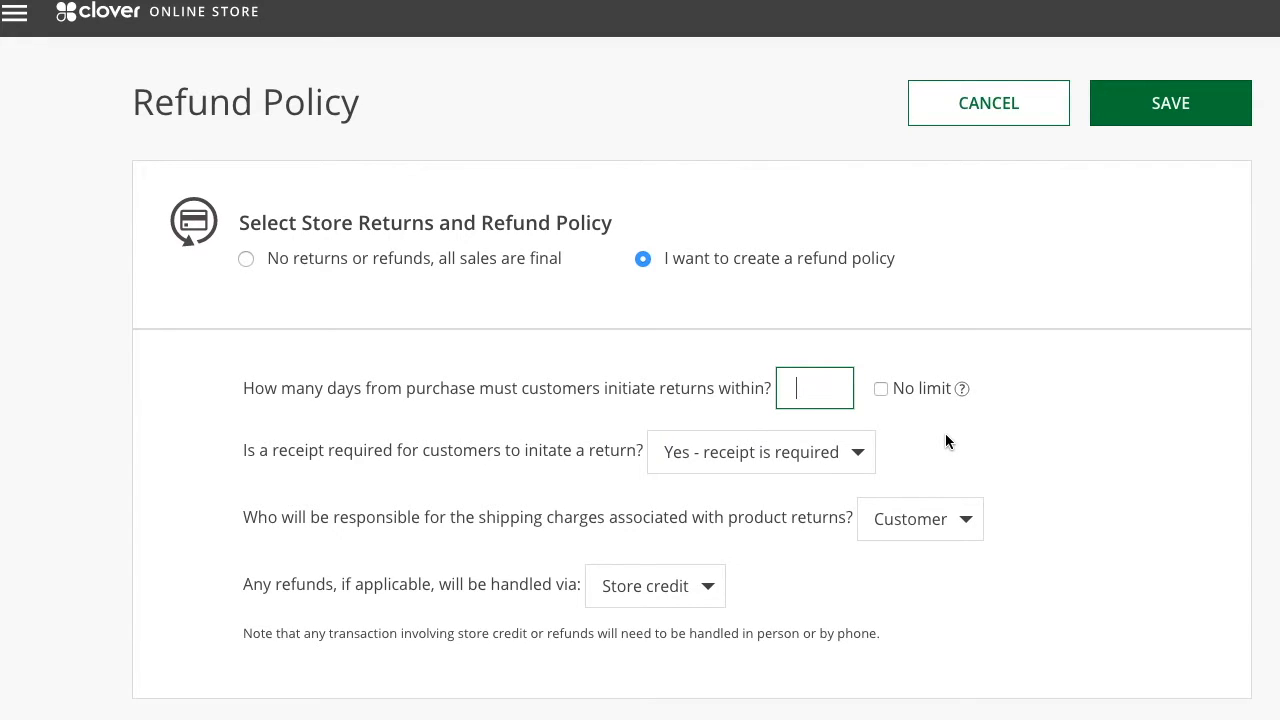
{"action": "type", "text": "30"}
{"action": "key", "text": "Tab"}
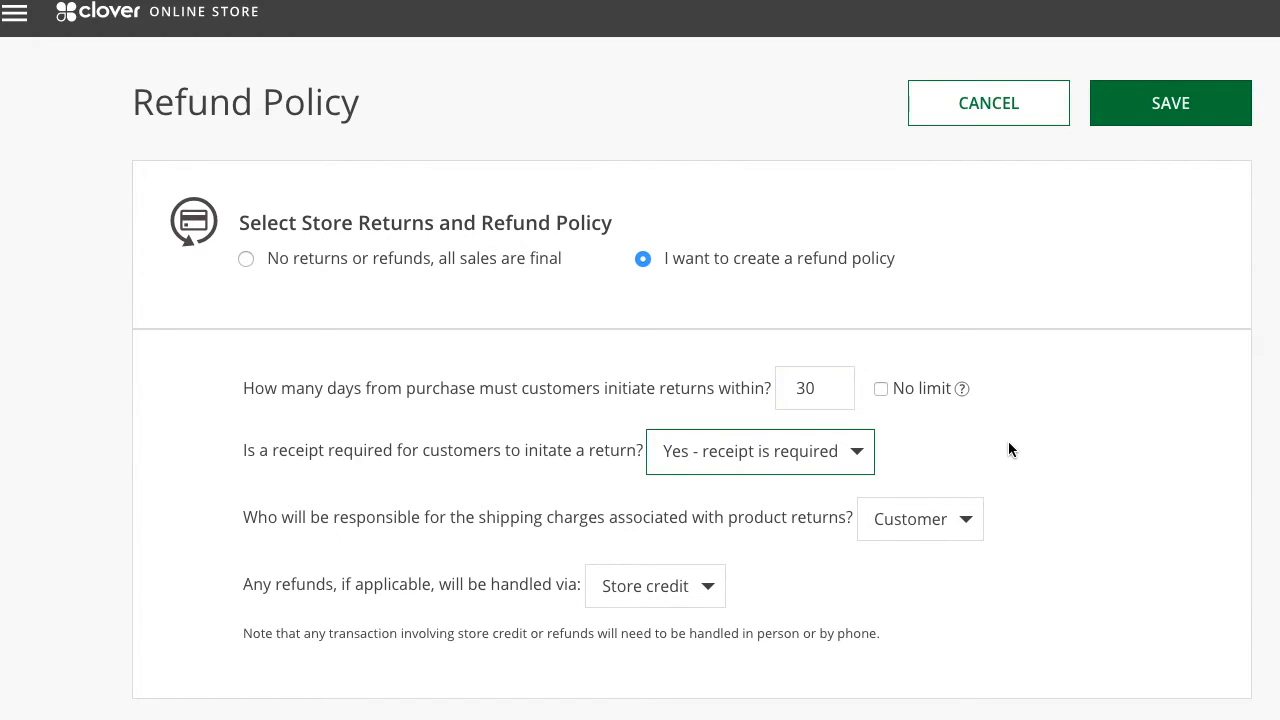
- Keep the receipt requirement for returns and make the merchant responsible for return shipping charges
{"action": "left_click", "coordinate": [829, 453]}
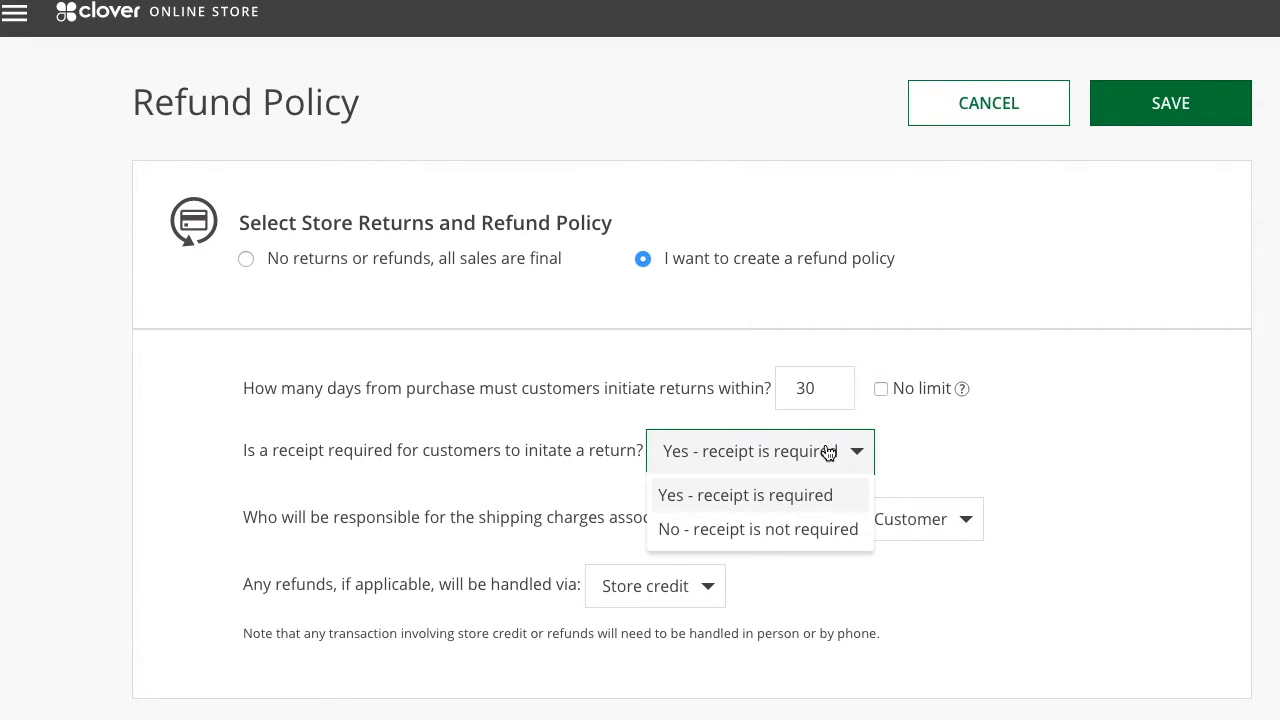
{"action": "left_click", "coordinate": [829, 453]}
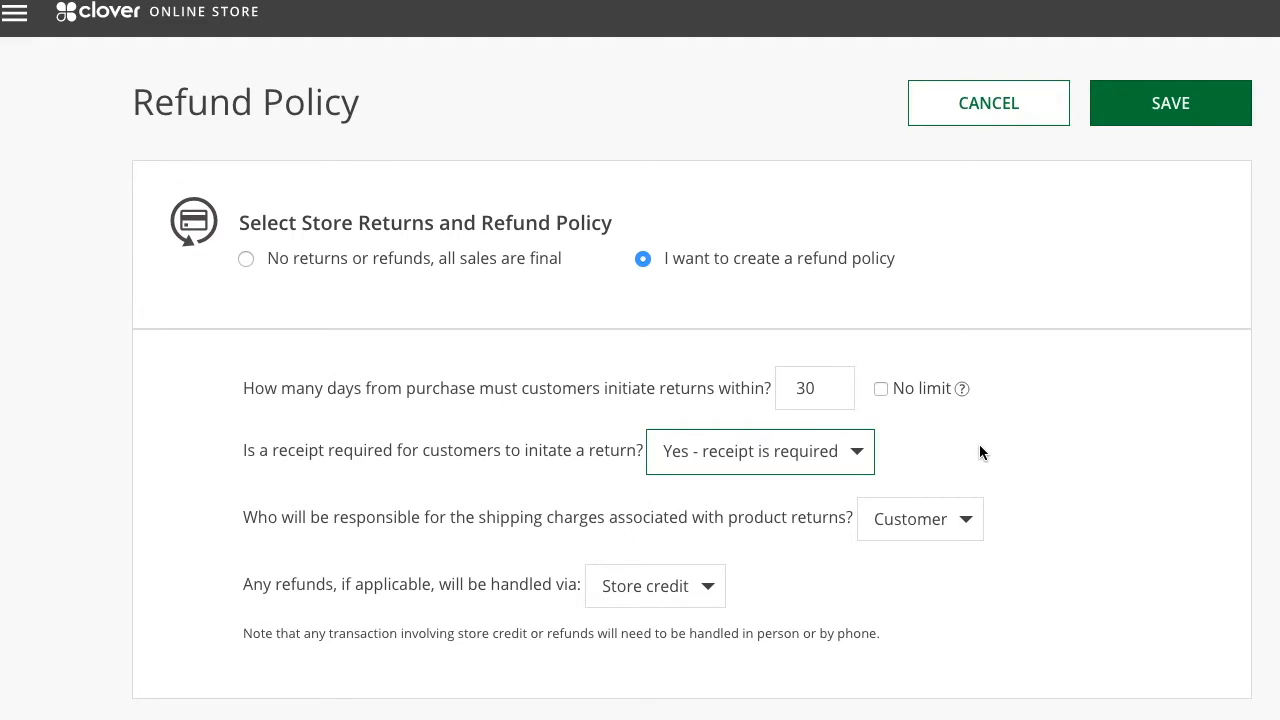
{"action": "left_click", "coordinate": [967, 522]}
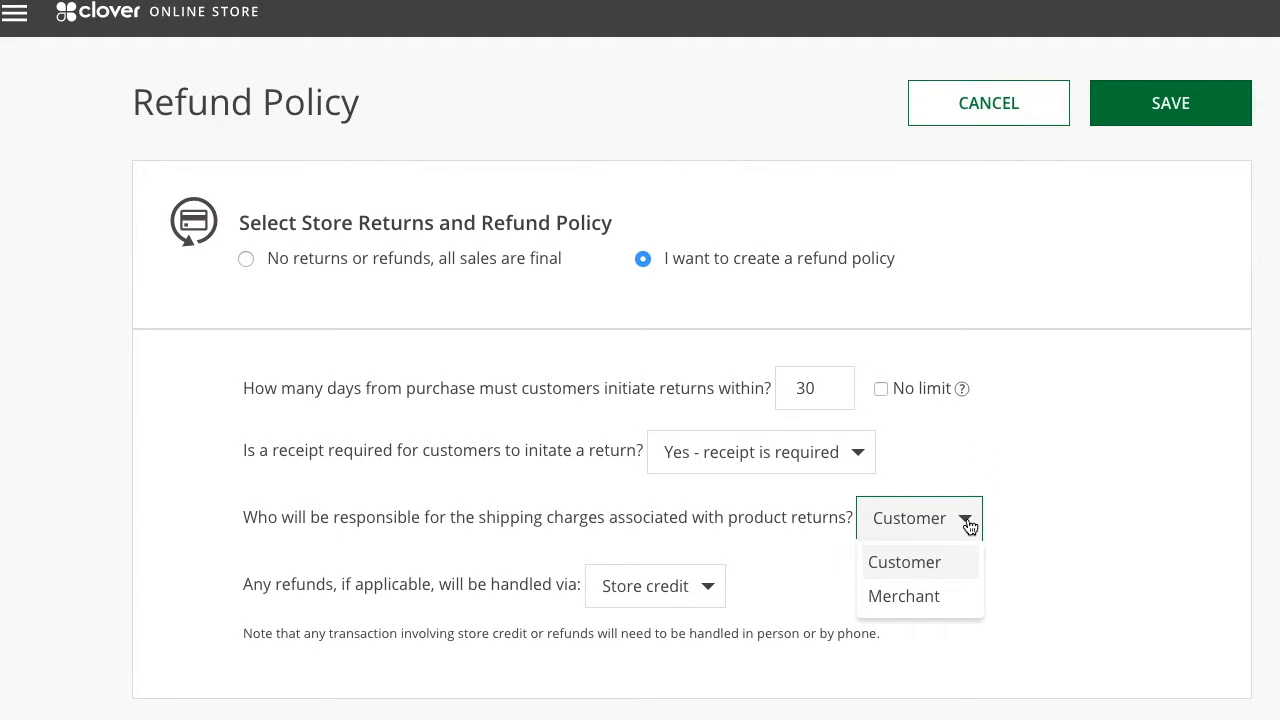
{"action": "left_click", "coordinate": [932, 603]}
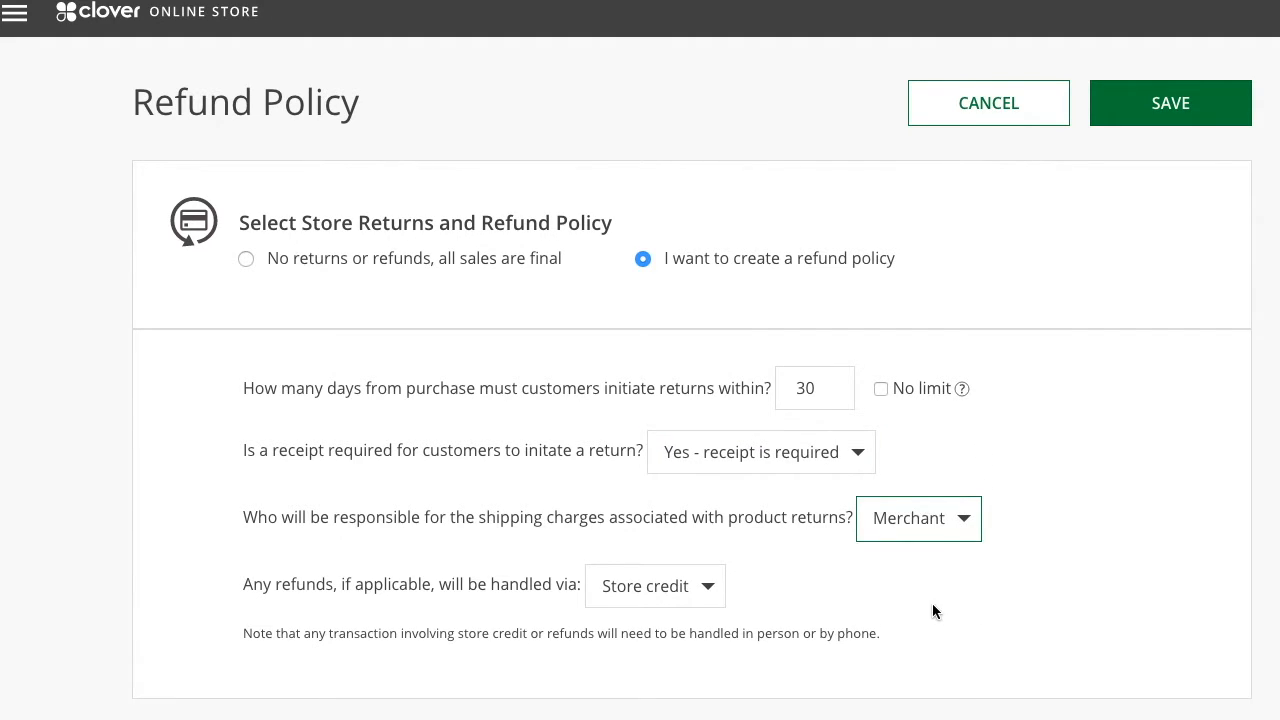
- Set refunds to be handled via cash refund and save the refund policy
{"action": "left_click", "coordinate": [671, 594]}
{"action": "left_click", "coordinate": [664, 663]}
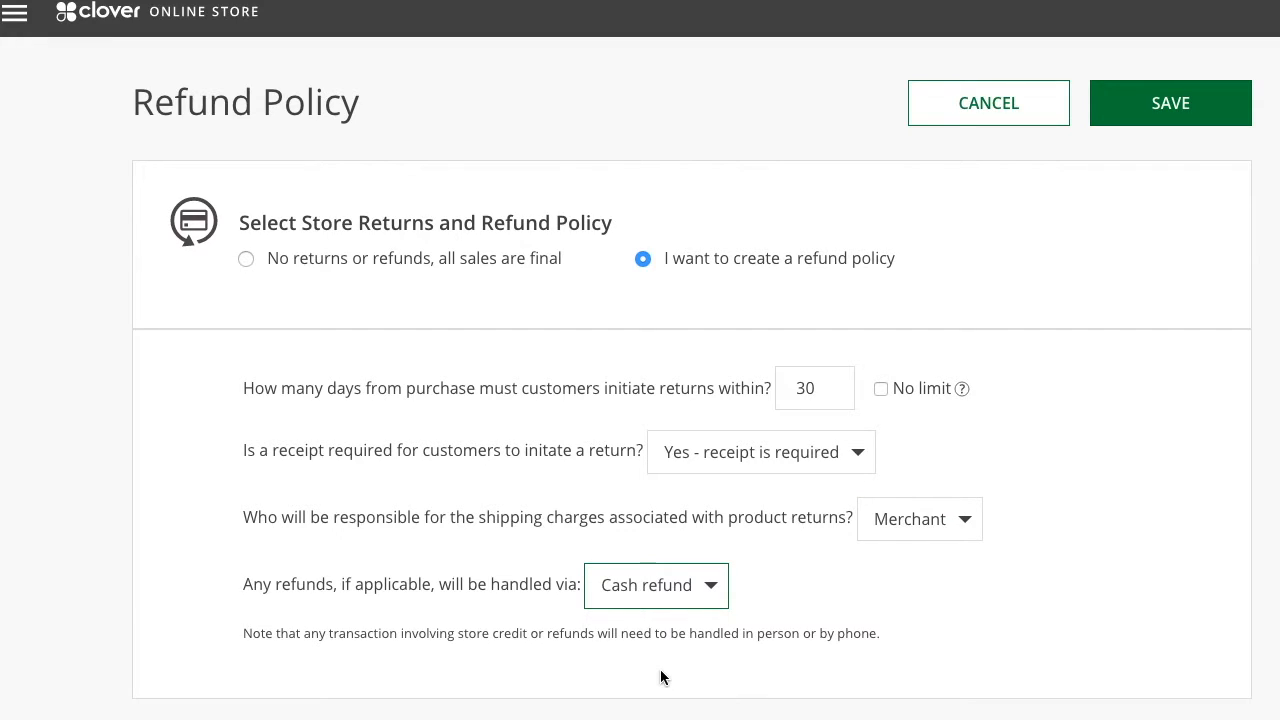
{"action": "left_click", "coordinate": [982, 640]}
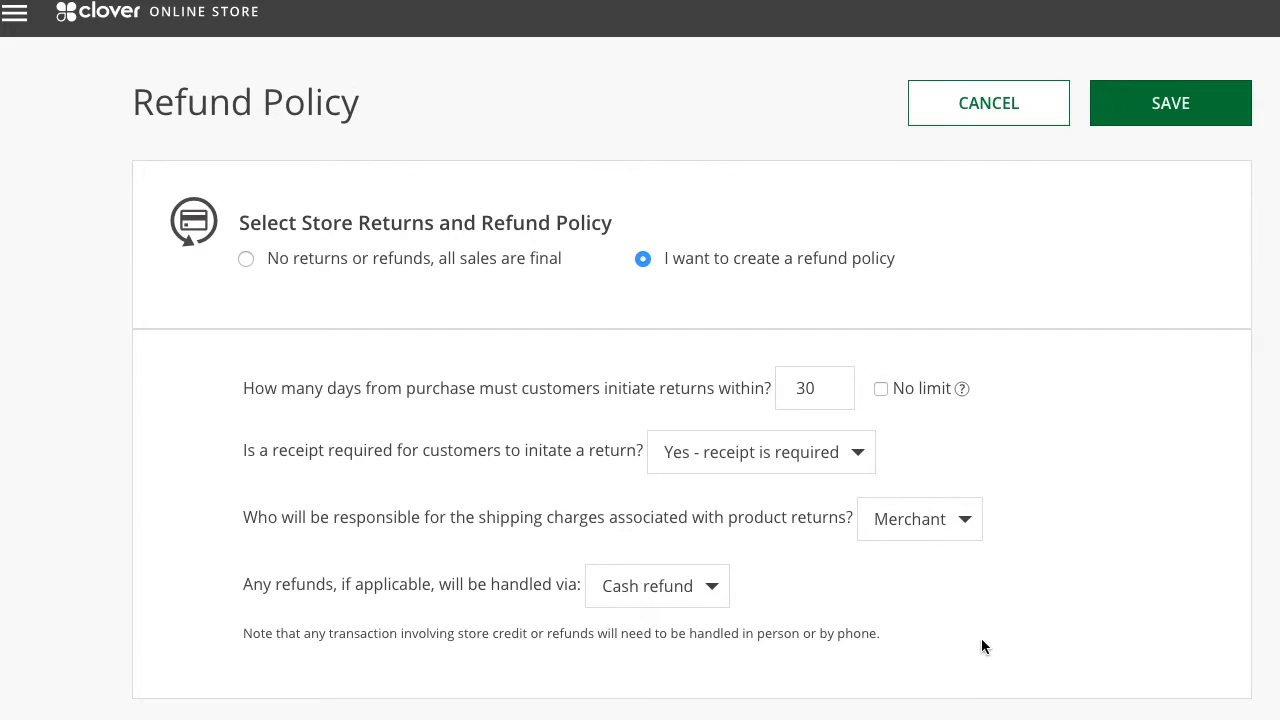
{"action": "scroll", "coordinate": [1125, 702], "scroll_direction": "down", "scroll_amount": 1}
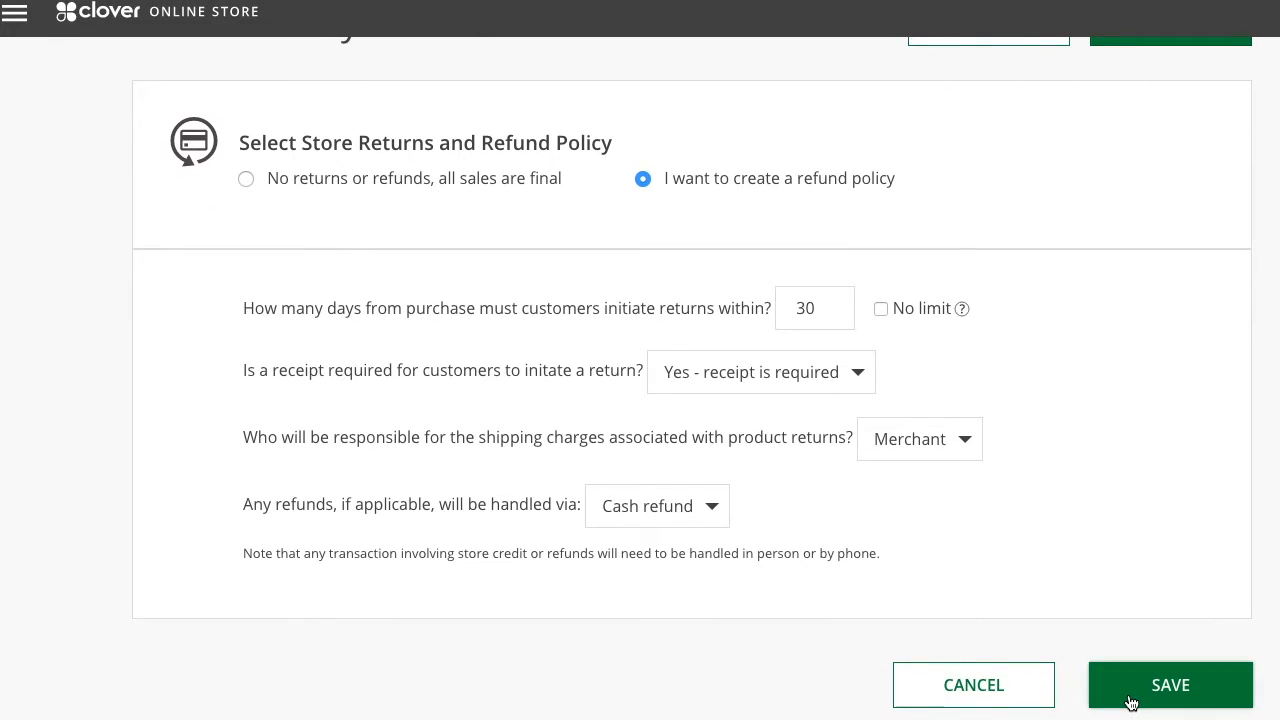
{"action": "left_click", "coordinate": [1170, 685]}
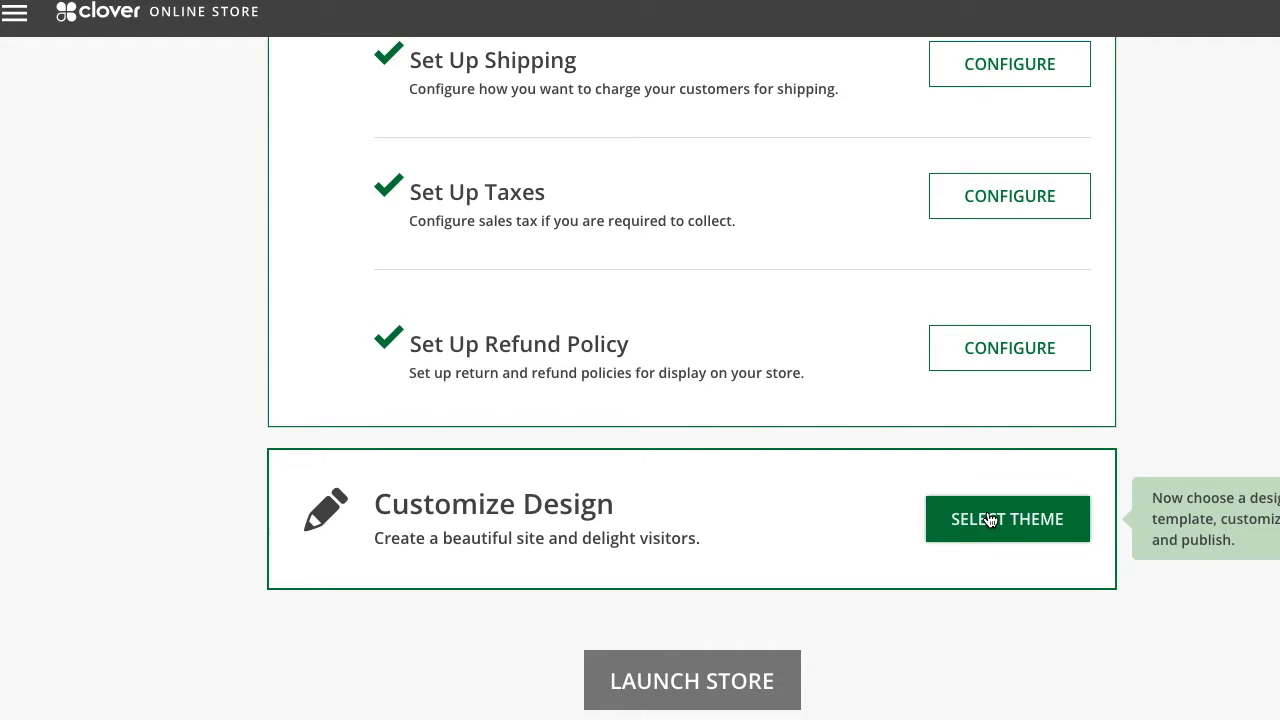
- Open the theme selection for the store design, decline the quick tour, and select the Symonny Farms theme
{"action": "left_click", "coordinate": [1007, 519]}
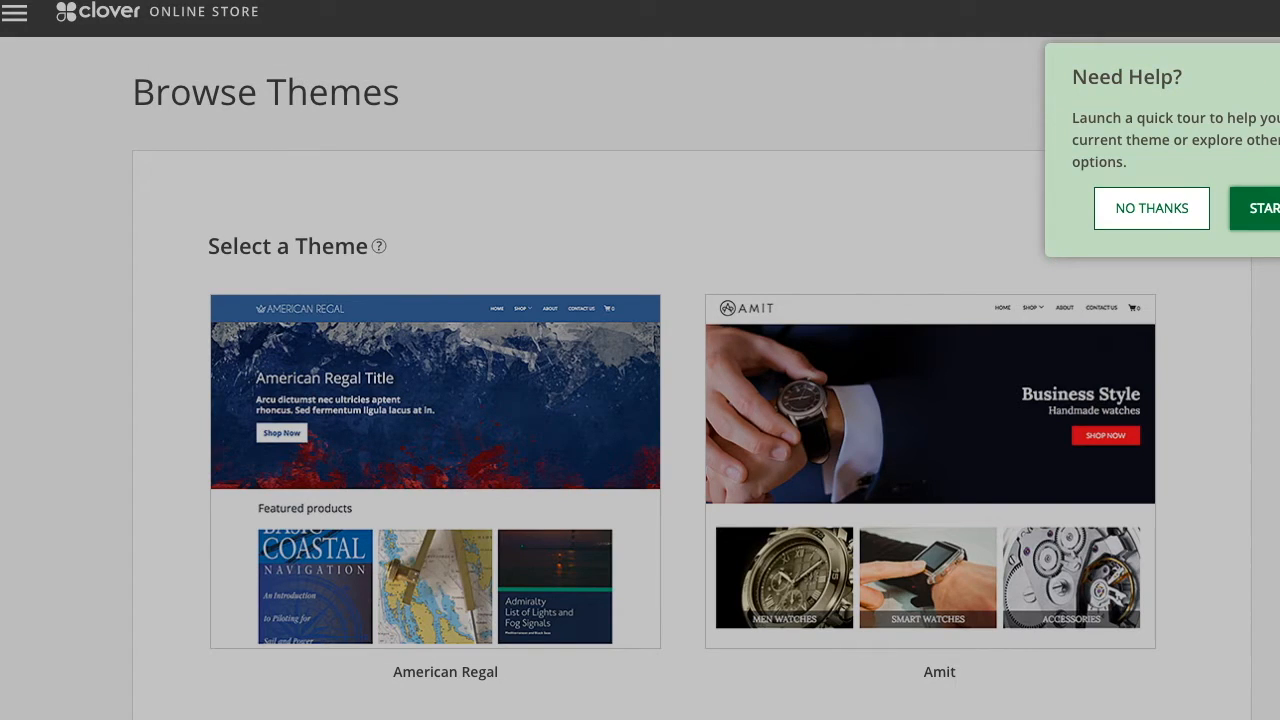
{"action": "left_click", "coordinate": [1152, 208]}
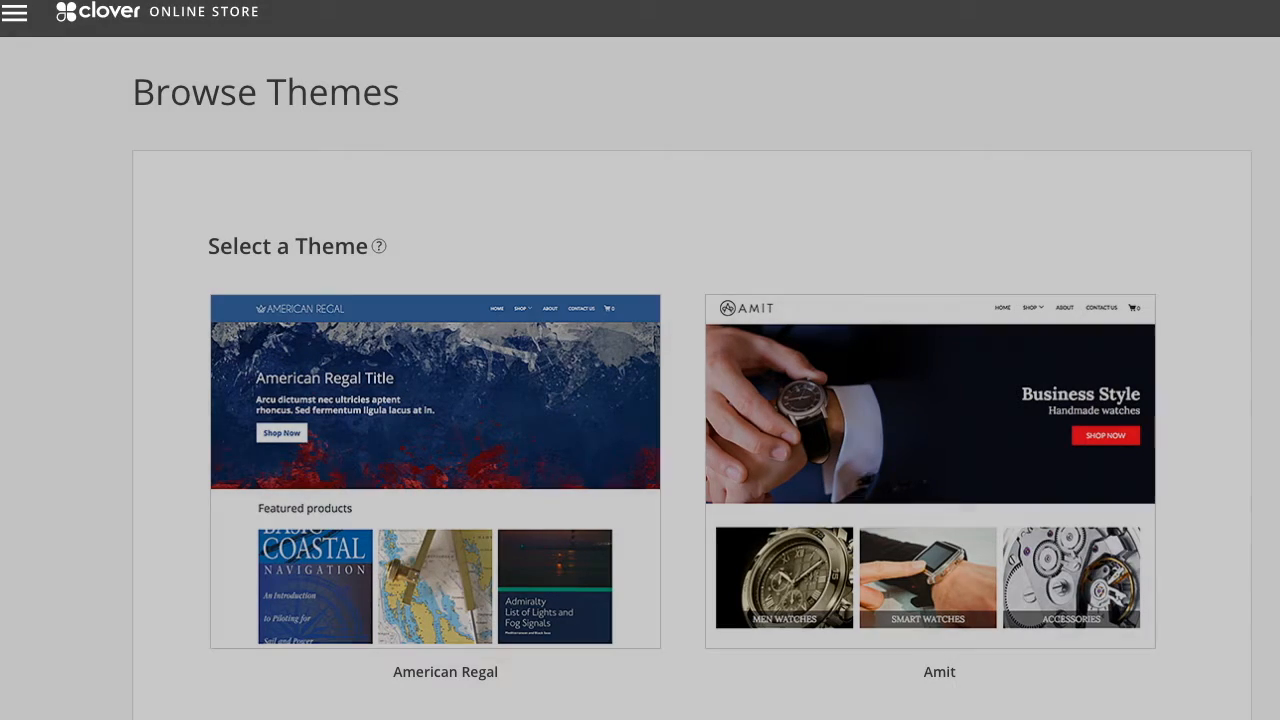
{"action": "scroll", "coordinate": [812, 298], "scroll_direction": "down", "scroll_amount": 3}
{"action": "scroll", "coordinate": [1229, 600], "scroll_direction": "down", "scroll_amount": 8}
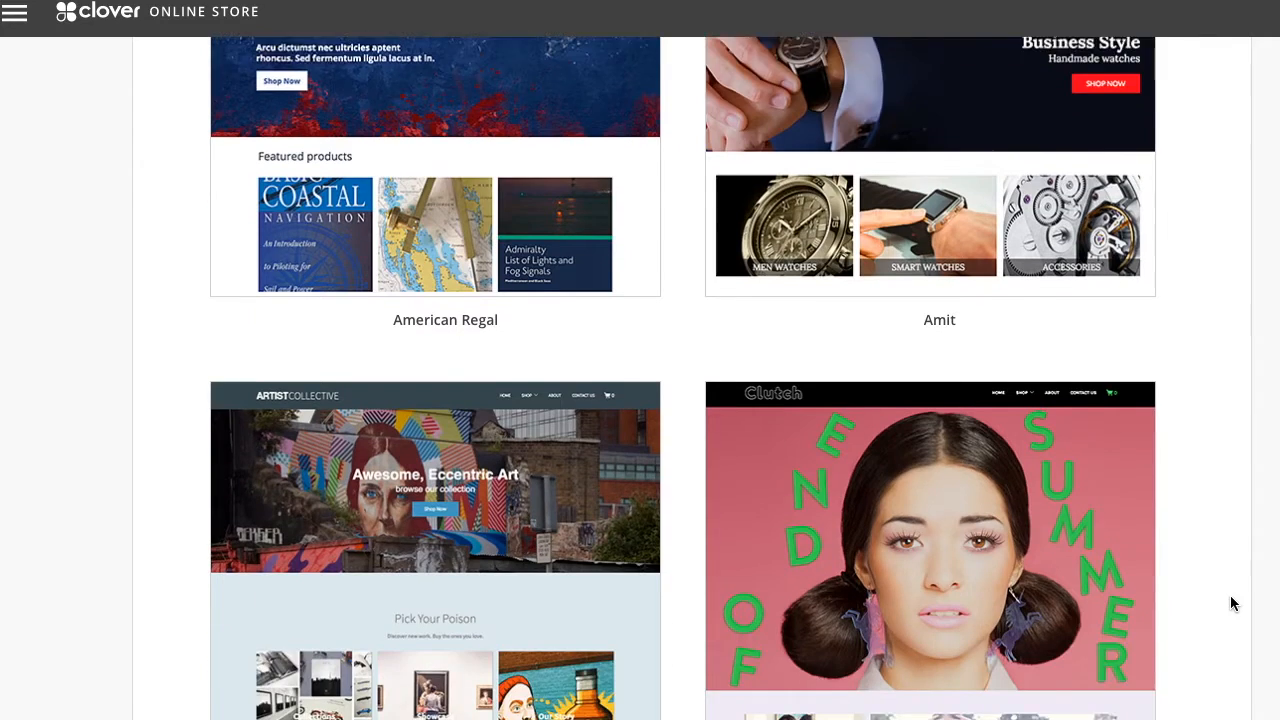
{"action": "scroll", "coordinate": [1232, 603], "scroll_direction": "down", "scroll_amount": 3}
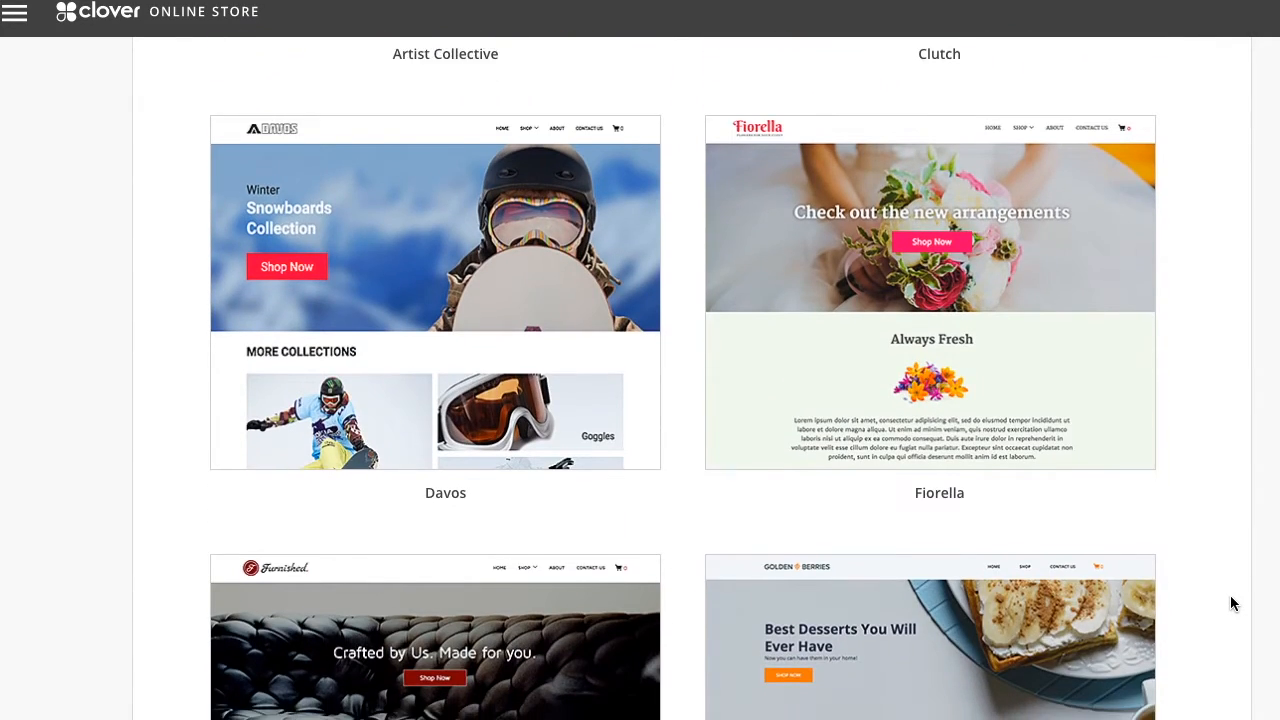
{"action": "scroll", "coordinate": [1232, 603], "scroll_direction": "down", "scroll_amount": 18}
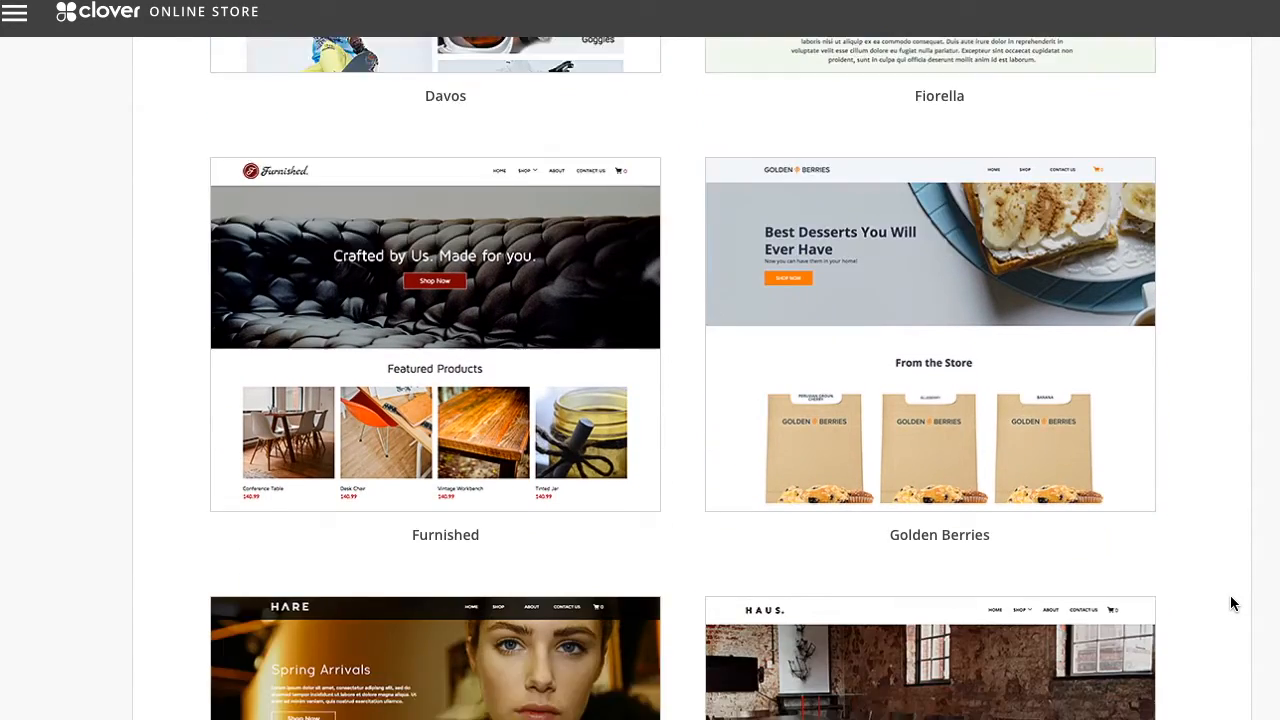
{"action": "scroll", "coordinate": [1232, 603], "scroll_direction": "down", "scroll_amount": 7}
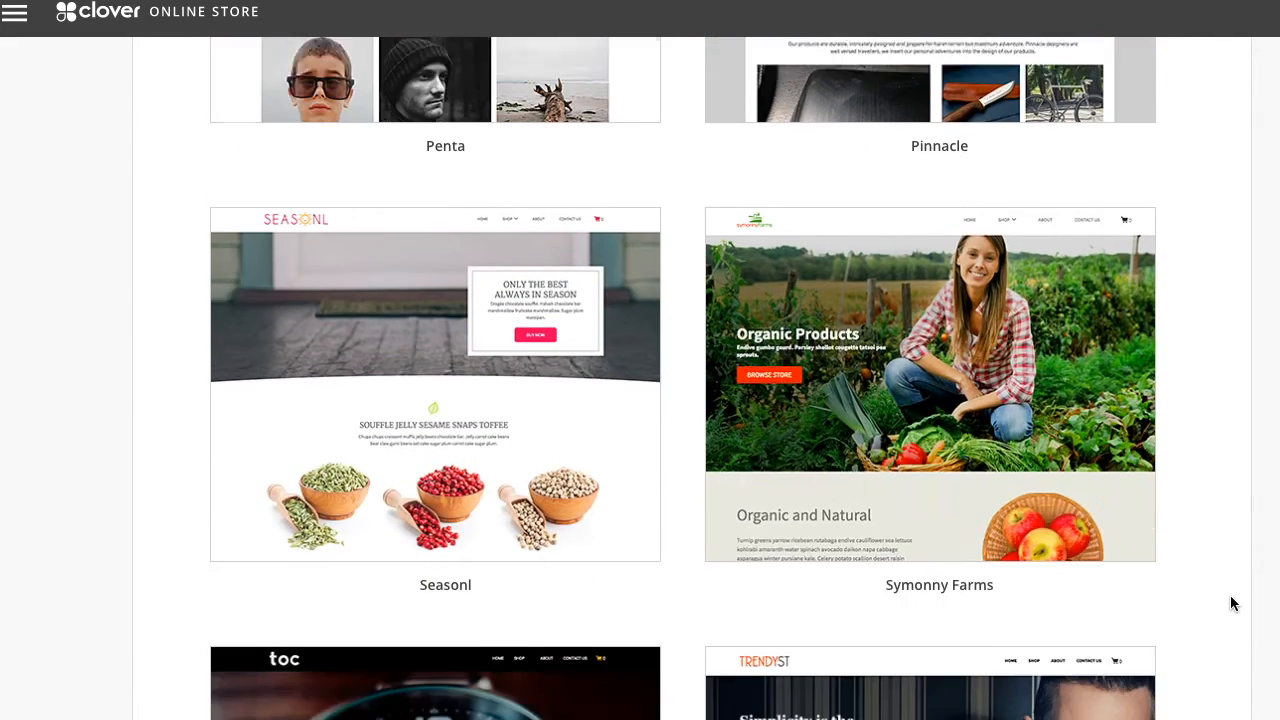
{"action": "mouse_move", "coordinate": [1063, 453]}
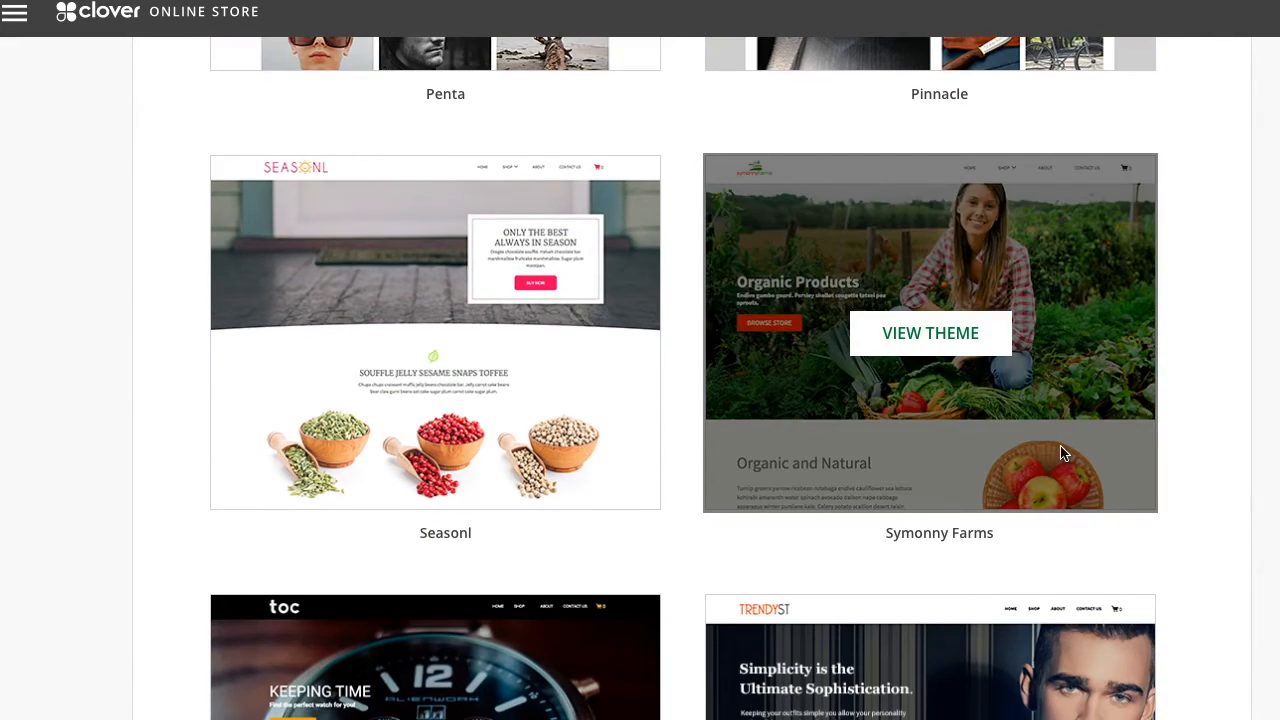
{"action": "left_click", "coordinate": [975, 334]}
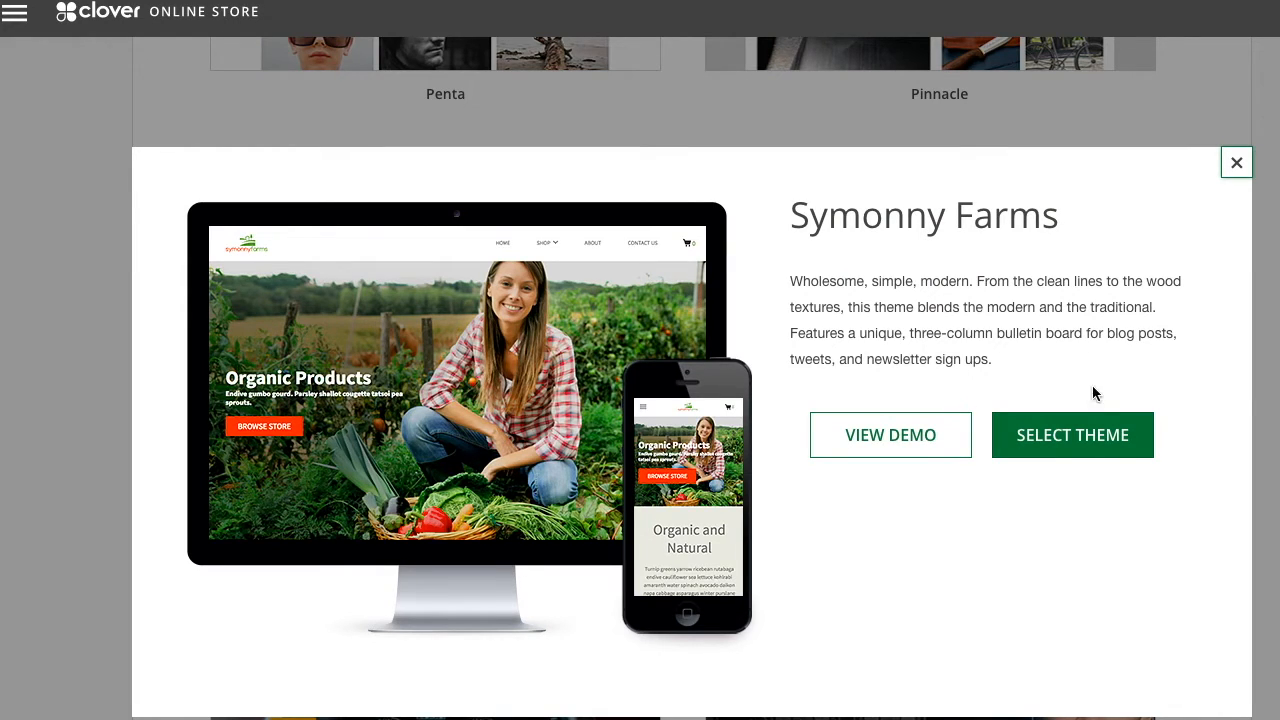
{"action": "left_click", "coordinate": [1094, 428]}
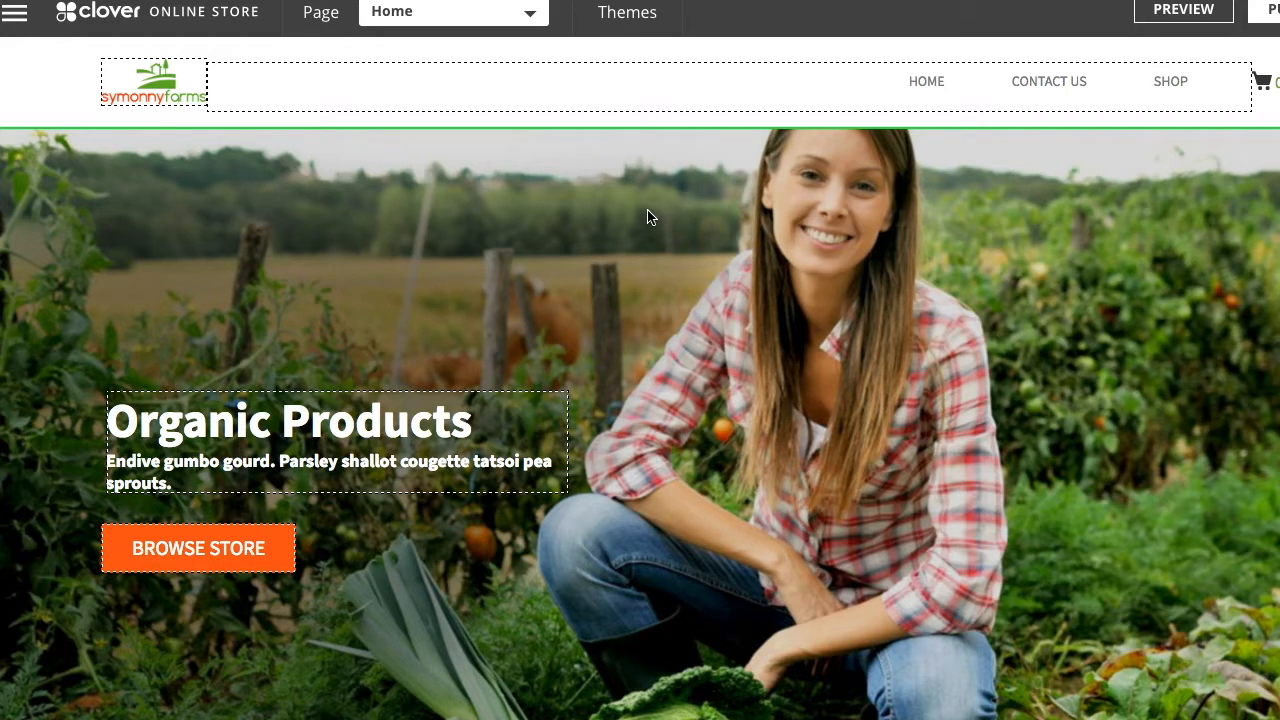
- Move the SHOP link ahead of CONTACT US in the site's navigation menu and save the menu
{"action": "scroll", "coordinate": [647, 217], "scroll_direction": "down", "scroll_amount": 1}
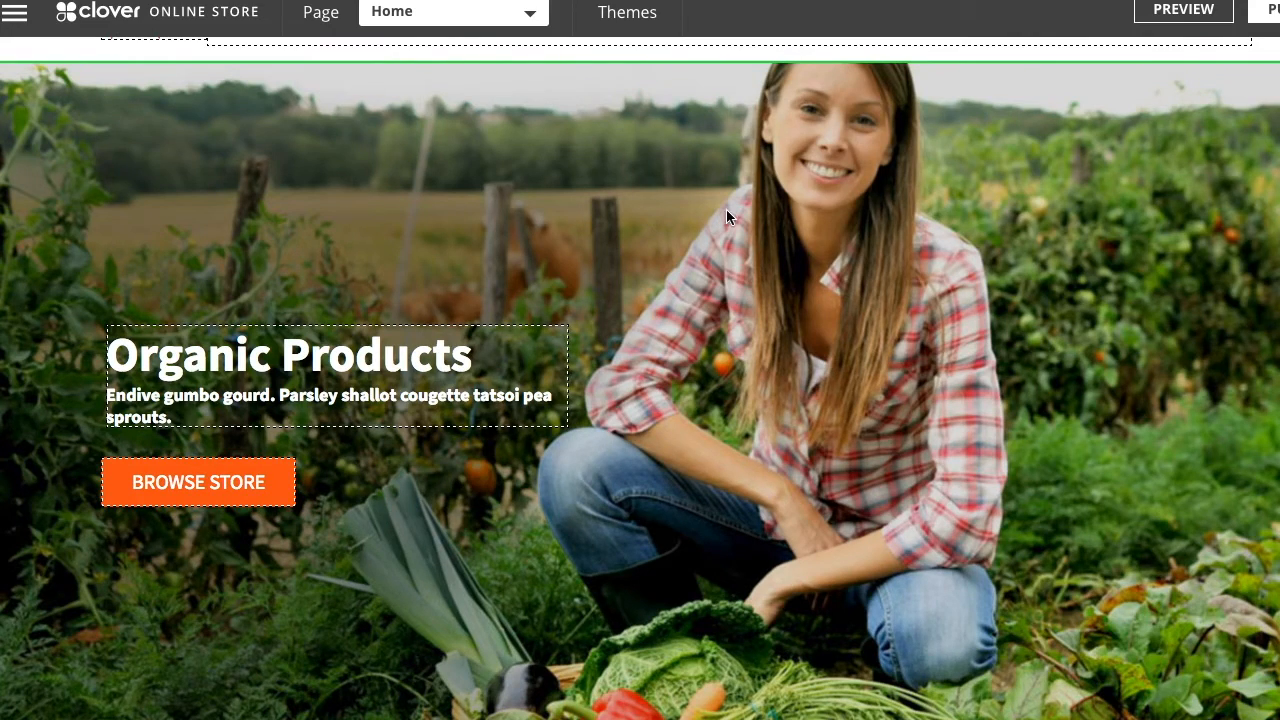
{"action": "scroll", "coordinate": [724, 212], "scroll_direction": "up", "scroll_amount": 1}
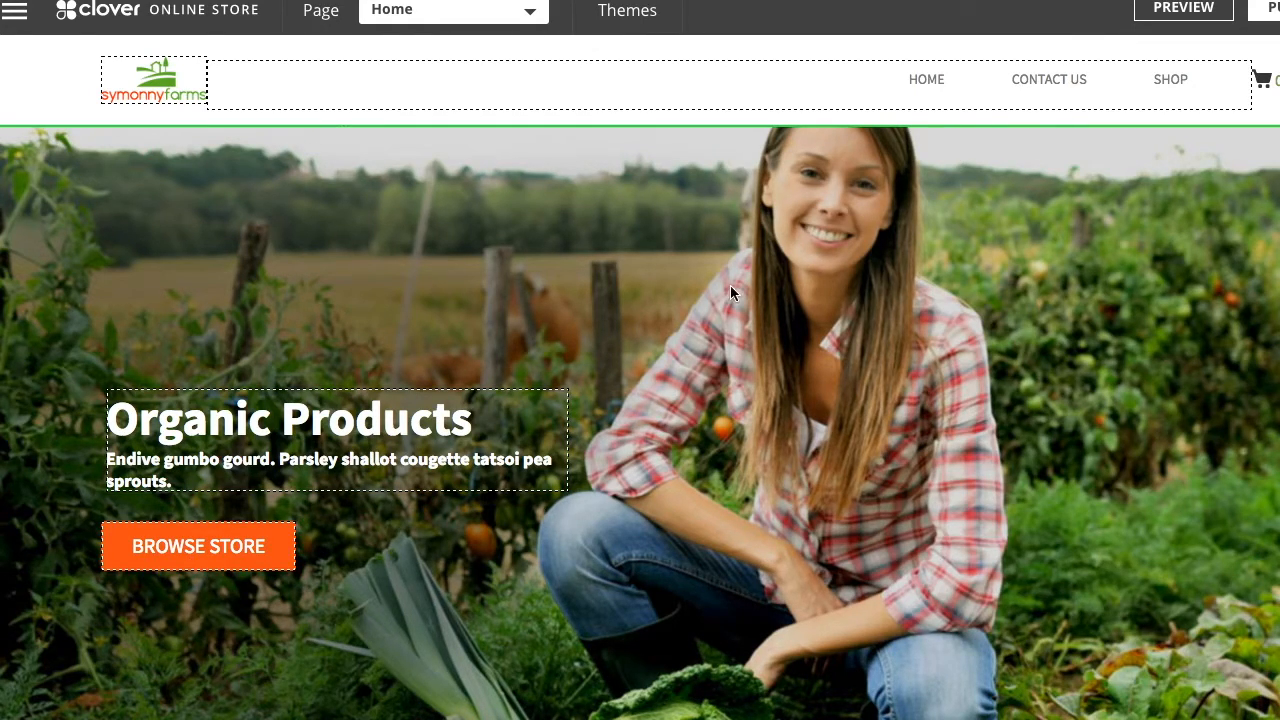
{"action": "left_click", "coordinate": [957, 86]}
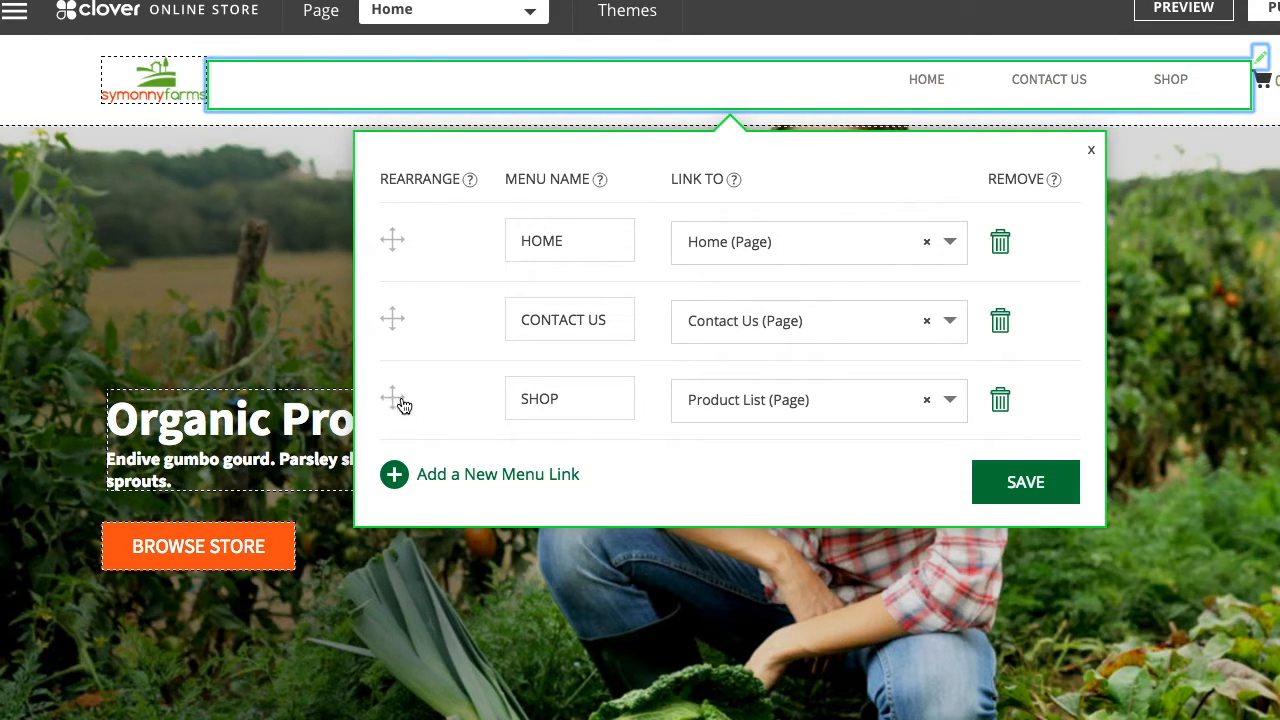
{"action": "left_click_drag", "start_coordinate": [398, 403], "coordinate": [393, 311]}
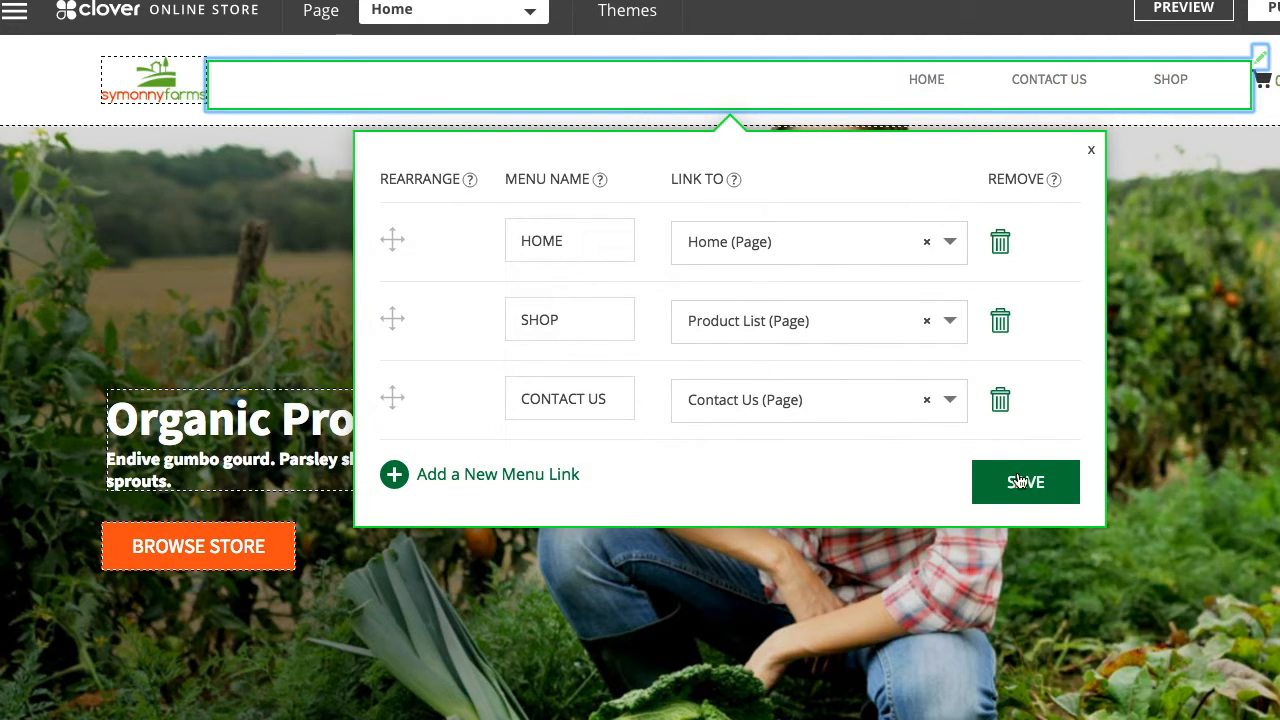
{"action": "left_click", "coordinate": [1043, 498]}
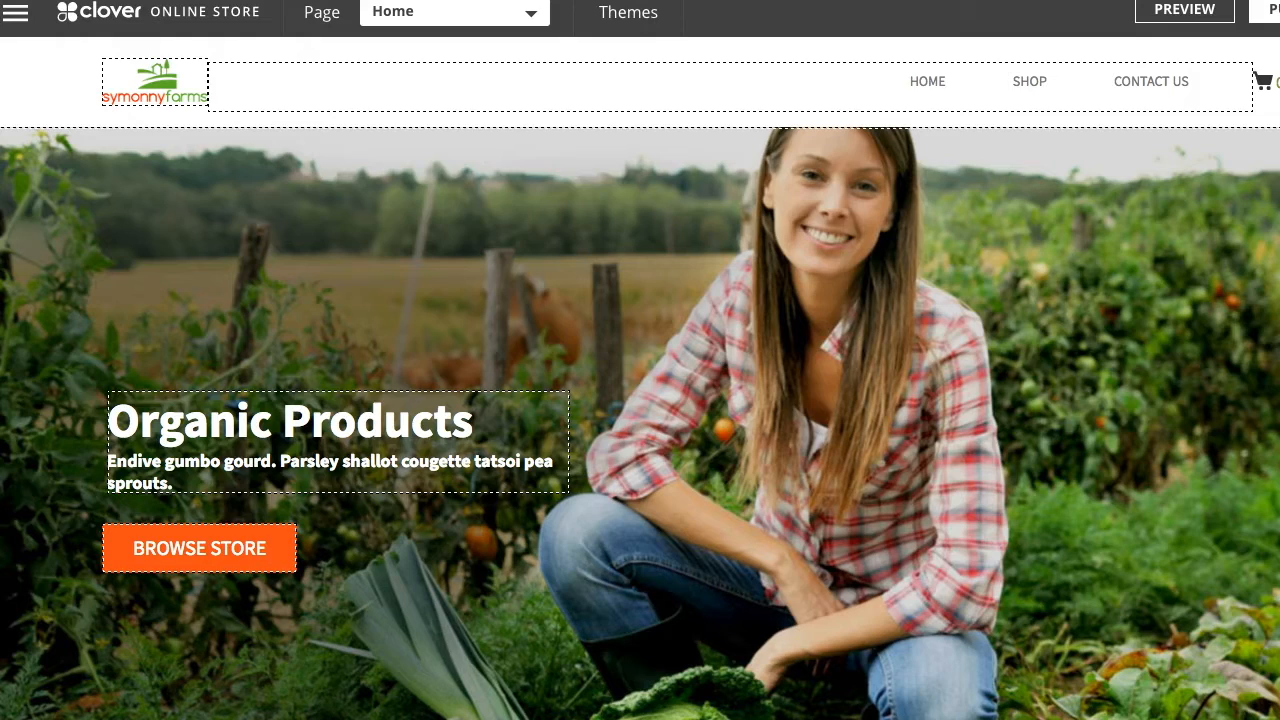
- Replace the company logo image with the text logo "Sports", choosing the Merriweather font and a large heading format
{"action": "left_click", "coordinate": [161, 70]}
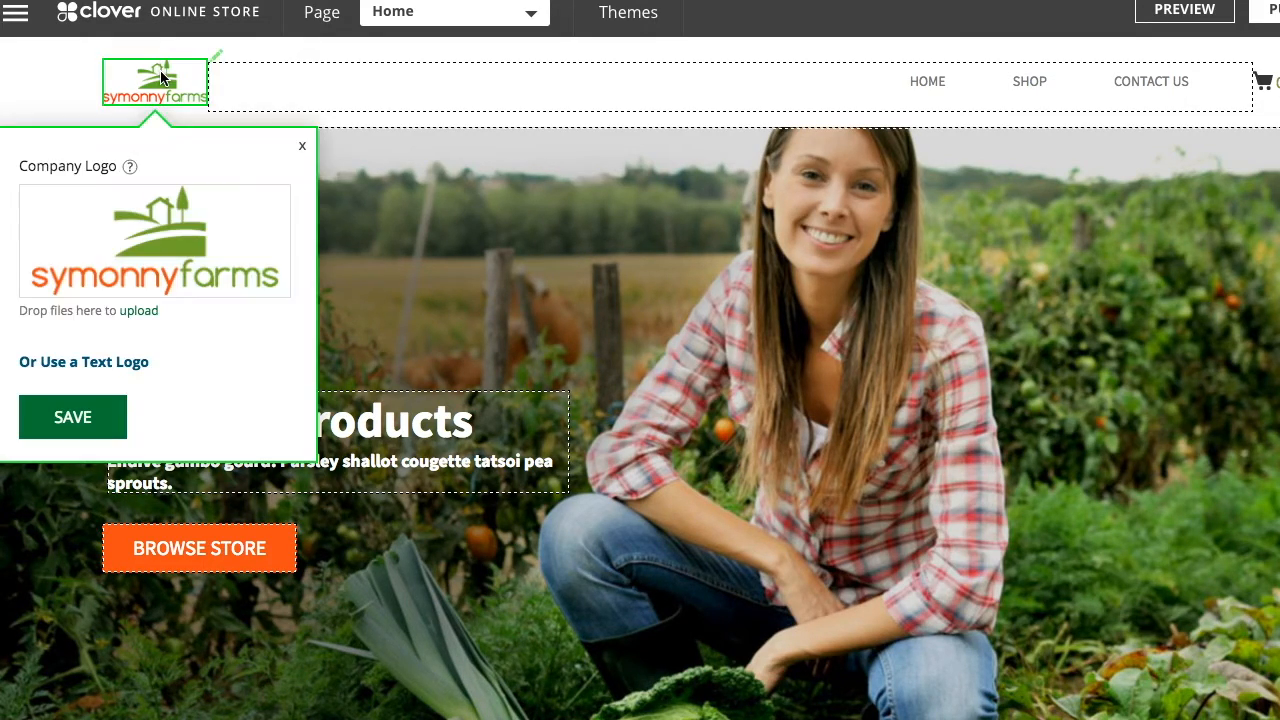
{"action": "left_click", "coordinate": [60, 362]}
{"action": "type", "text": "Sports"}
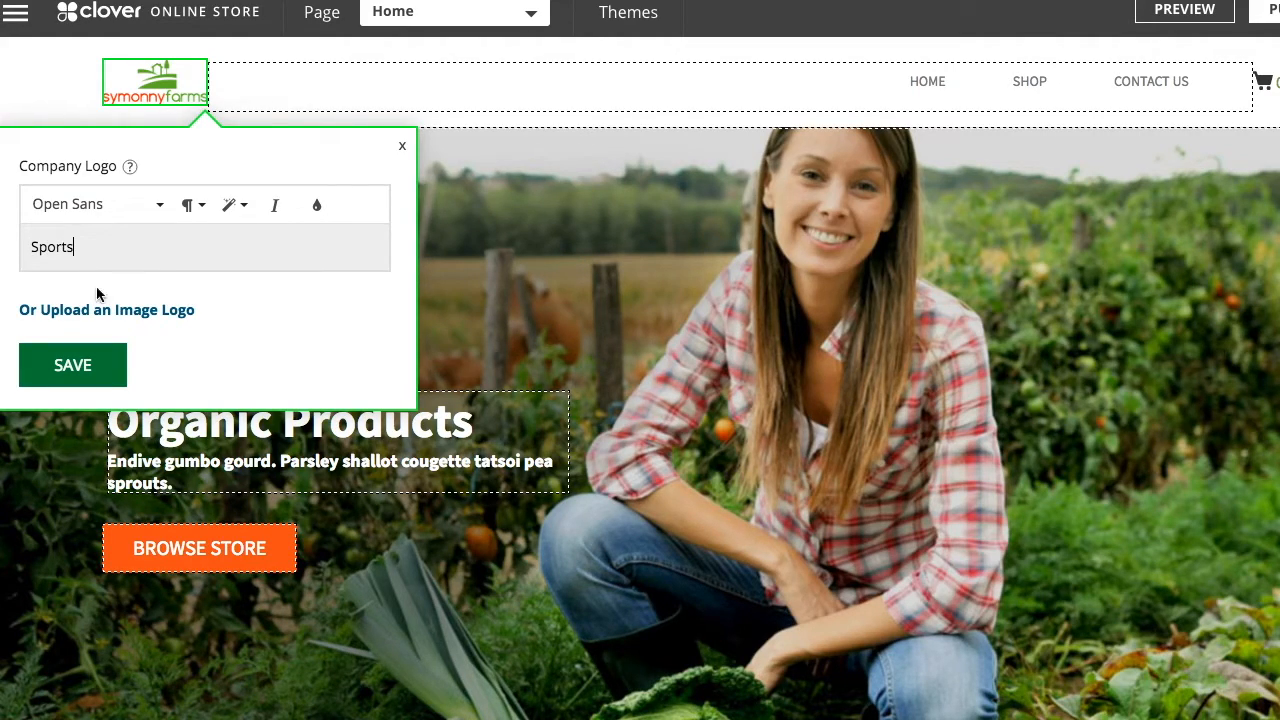
{"action": "left_click", "coordinate": [150, 208]}
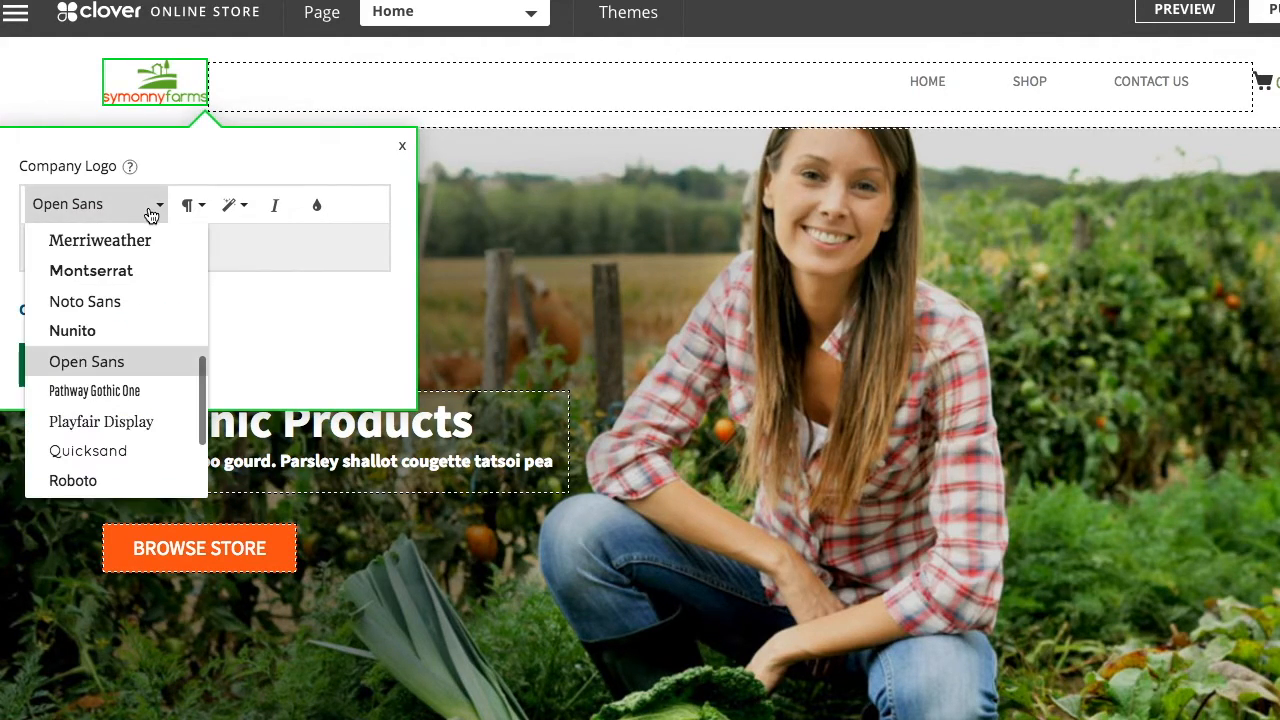
{"action": "left_click", "coordinate": [137, 256]}
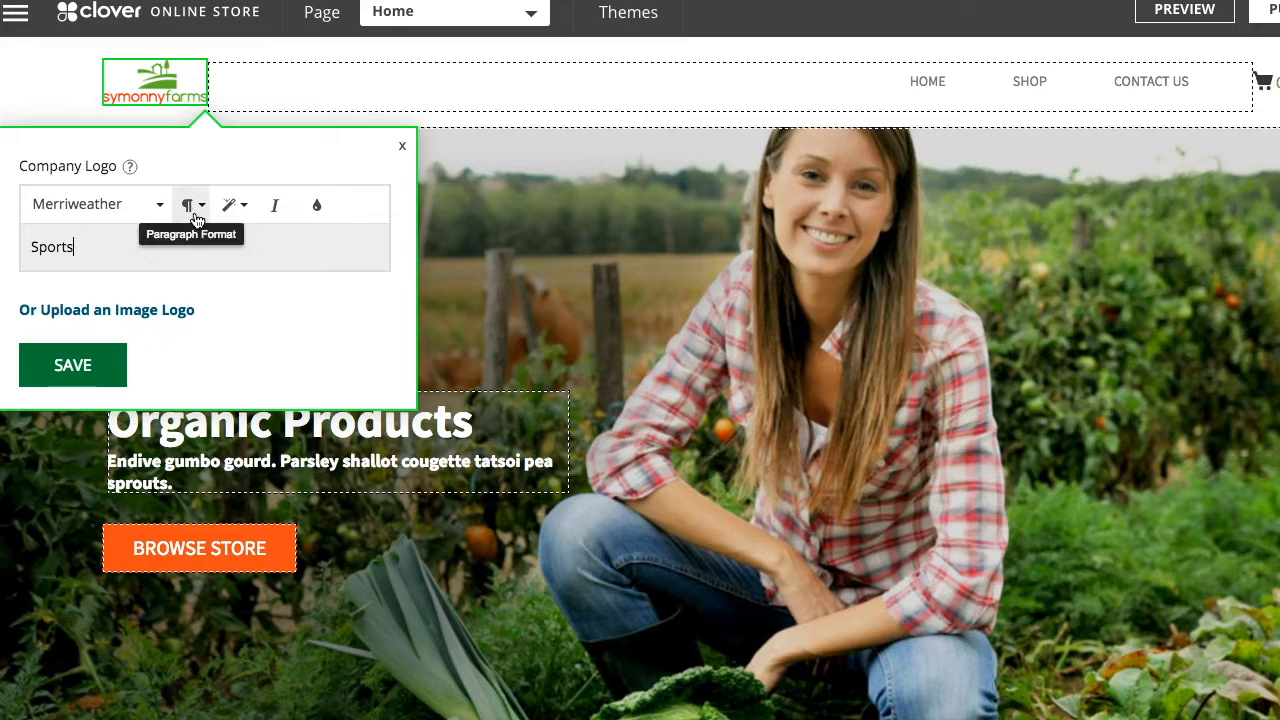
{"action": "left_click", "coordinate": [192, 206]}
{"action": "left_click", "coordinate": [208, 302]}
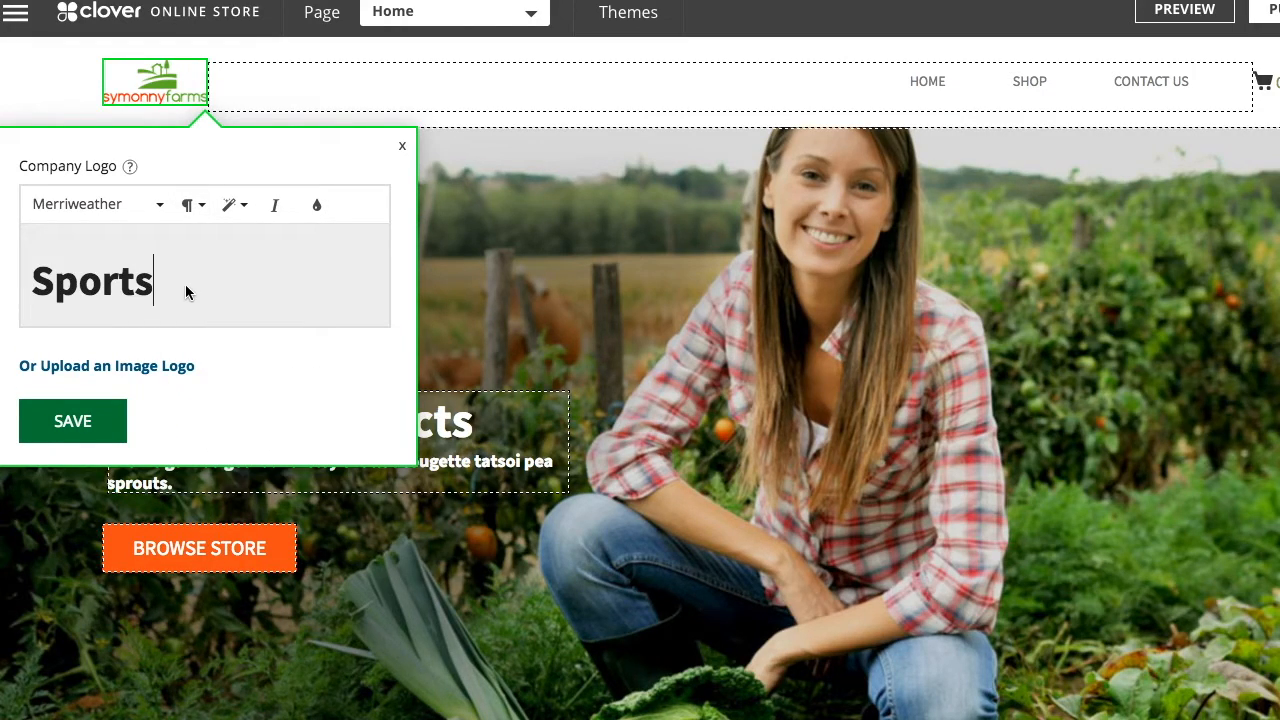
- Color the "Sports" logo text red and save the logo
{"action": "left_click_drag", "start_coordinate": [185, 284], "coordinate": [30, 282]}
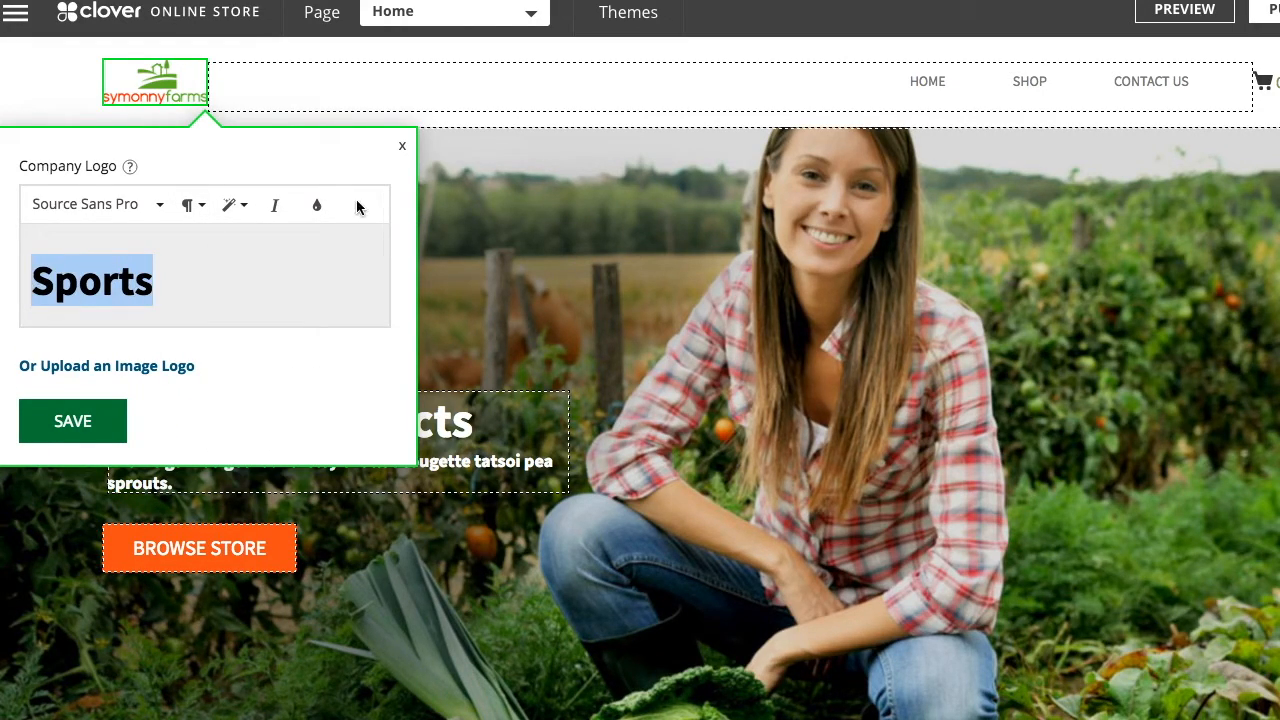
{"action": "left_click", "coordinate": [316, 205]}
{"action": "left_click", "coordinate": [132, 405]}
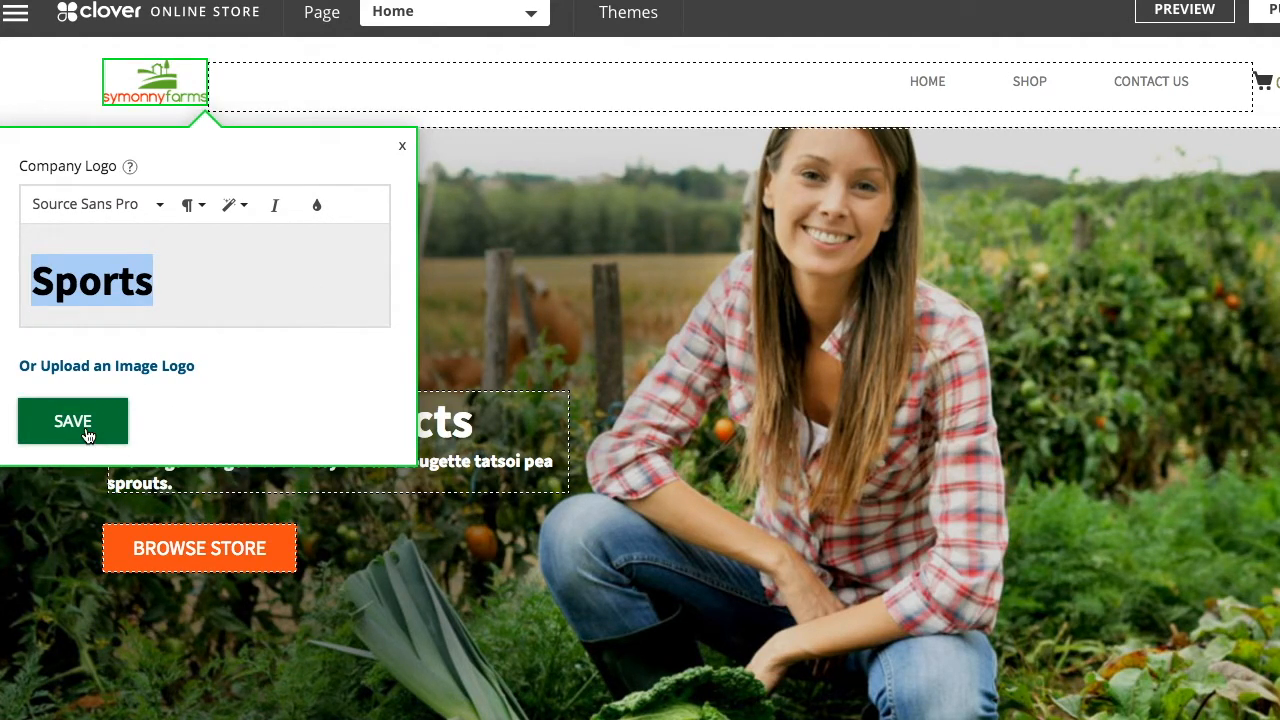
{"action": "left_click", "coordinate": [88, 436]}
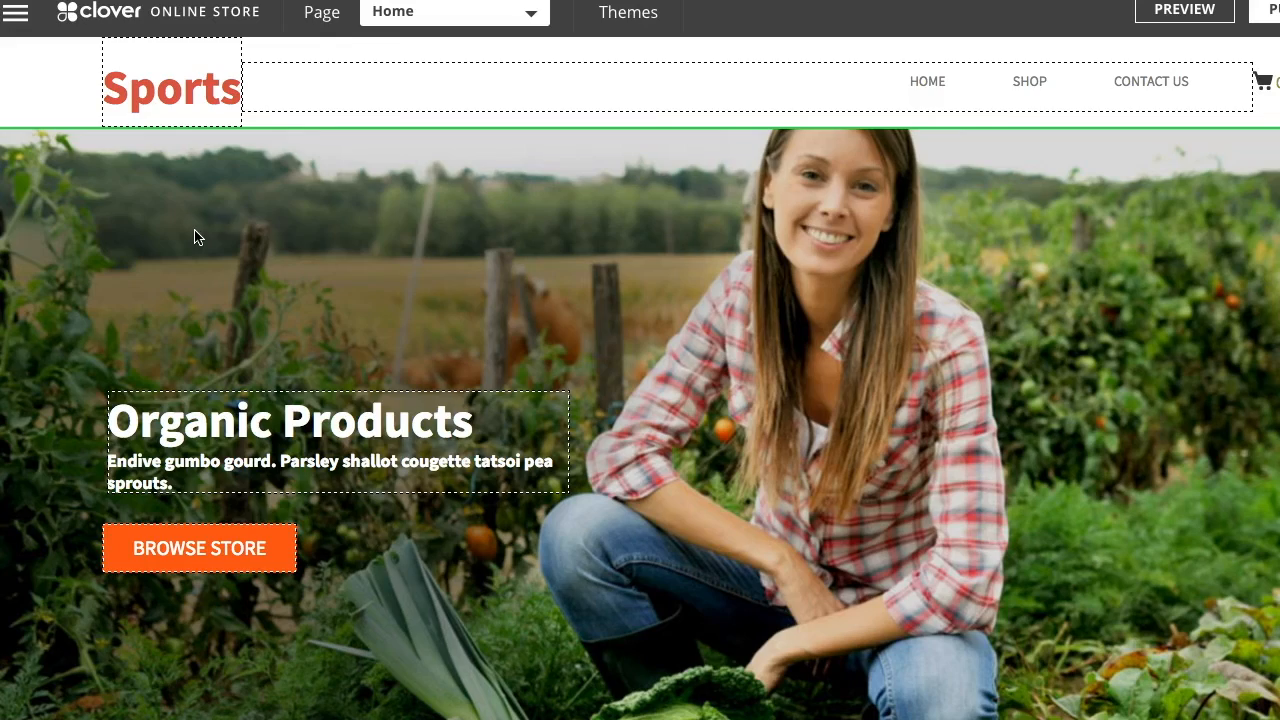
- Replace the home page hero image with "Home hero new.jpg", shift it slightly down within the crop frame, and save
{"action": "left_click", "coordinate": [652, 307]}
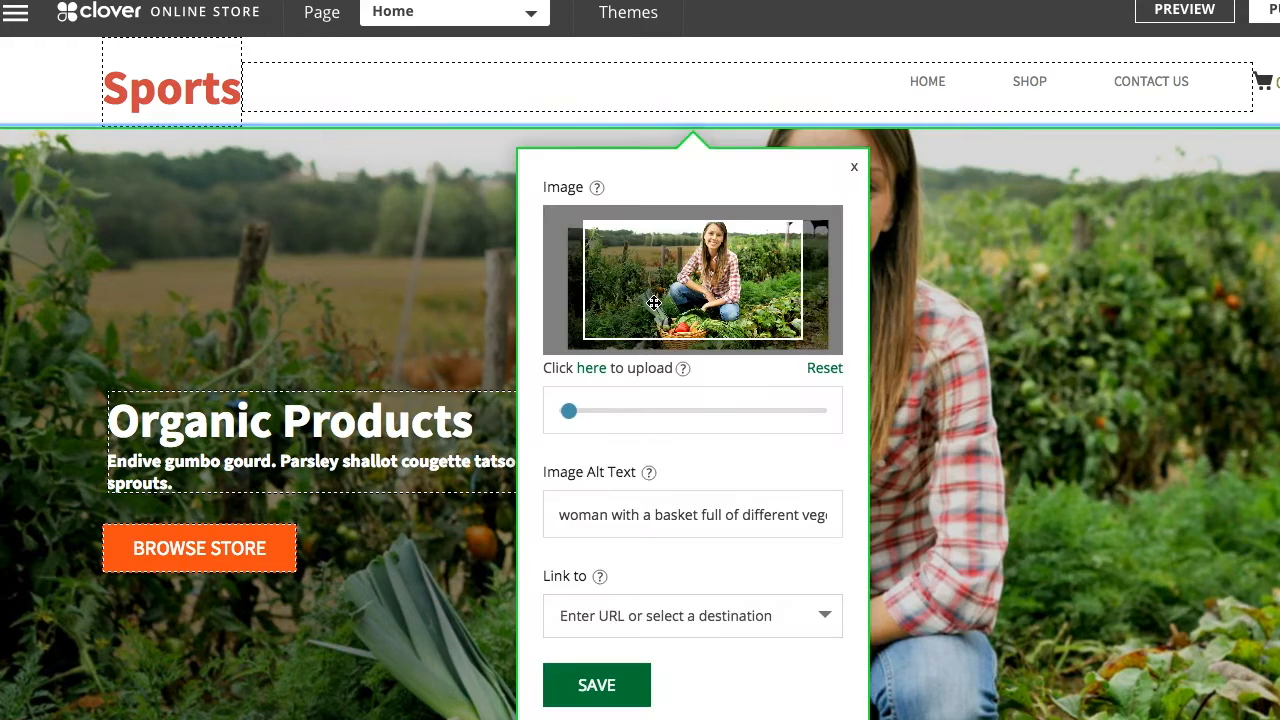
{"action": "left_click", "coordinate": [590, 369]}
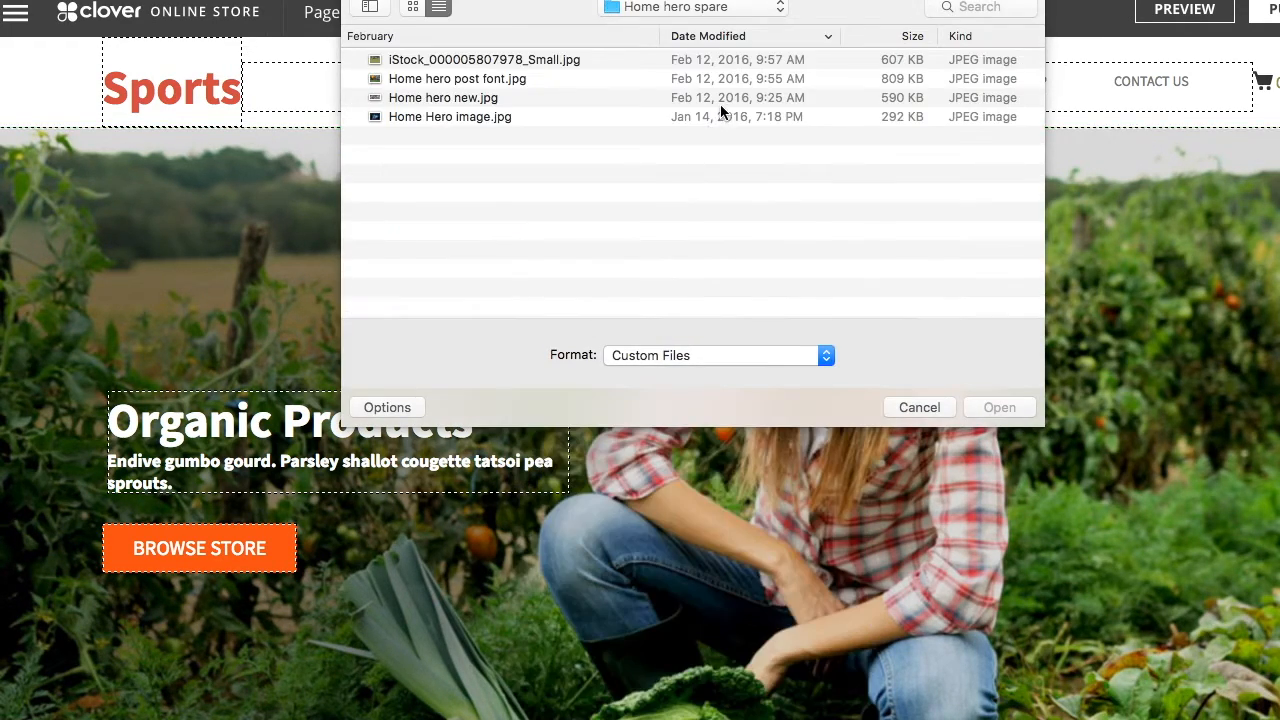
{"action": "double_click", "coordinate": [570, 98]}
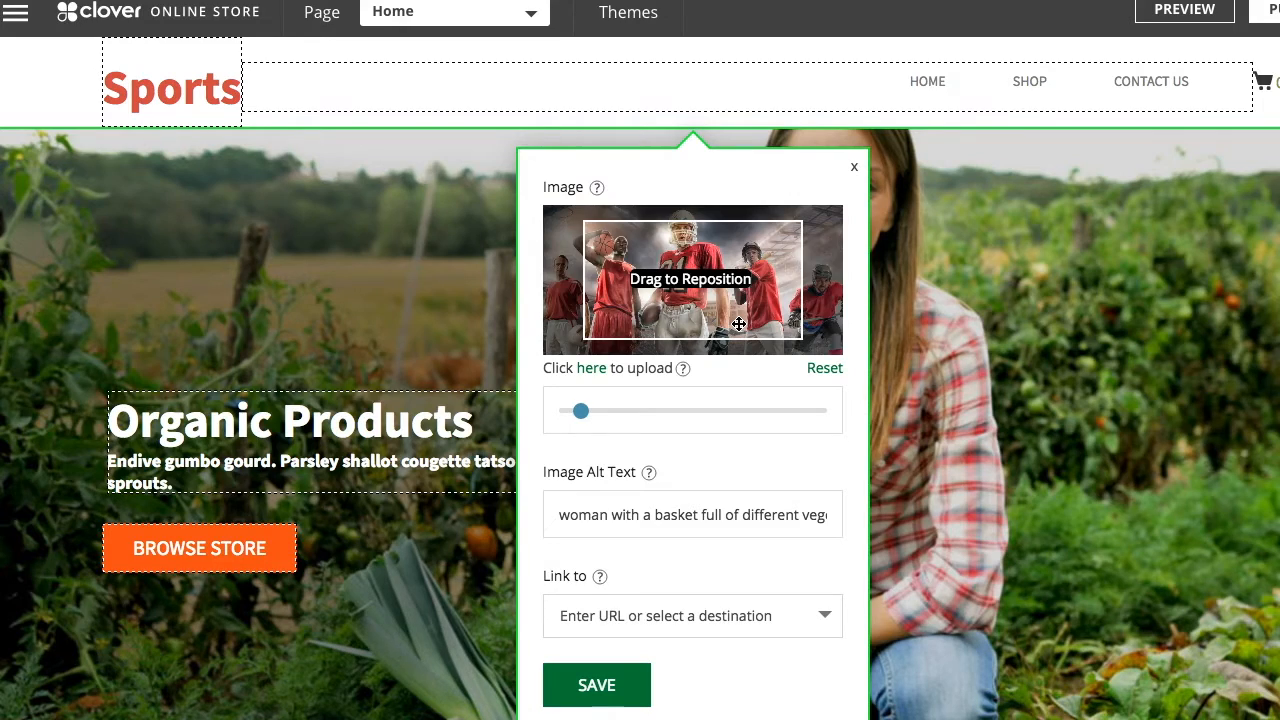
{"action": "left_click_drag", "start_coordinate": [737, 320], "coordinate": [741, 331]}
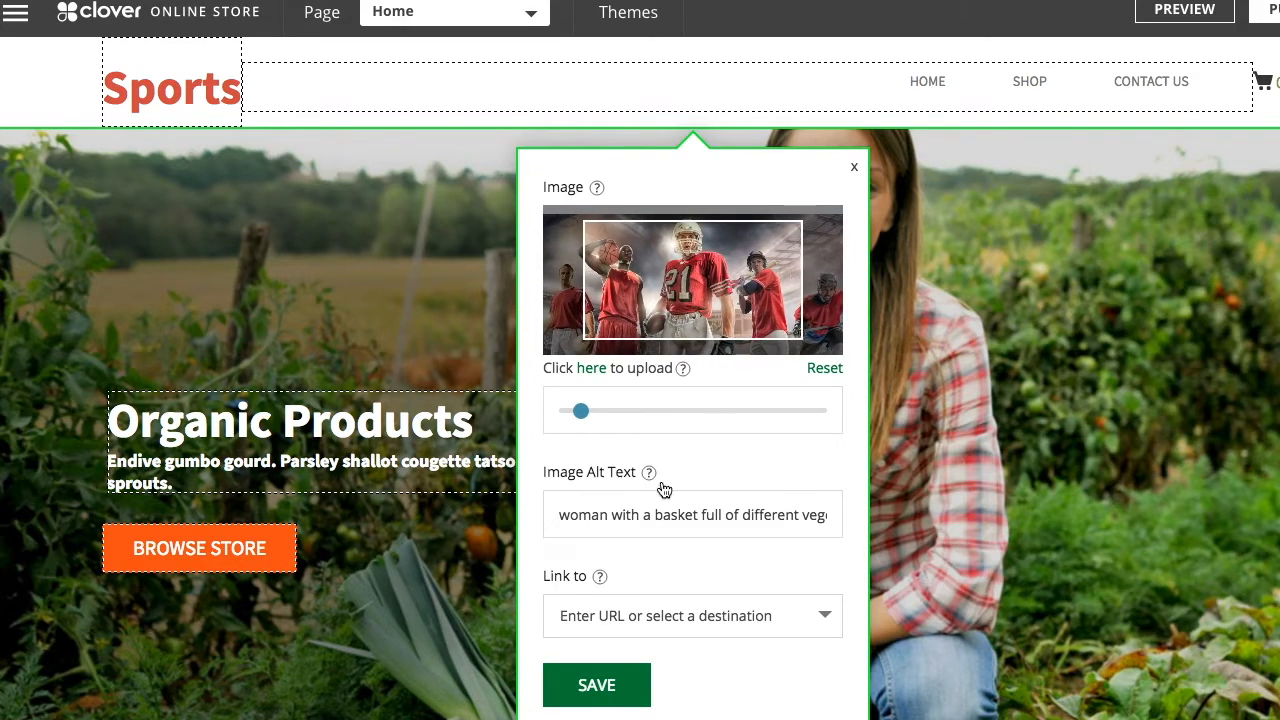
{"action": "left_click", "coordinate": [590, 686]}
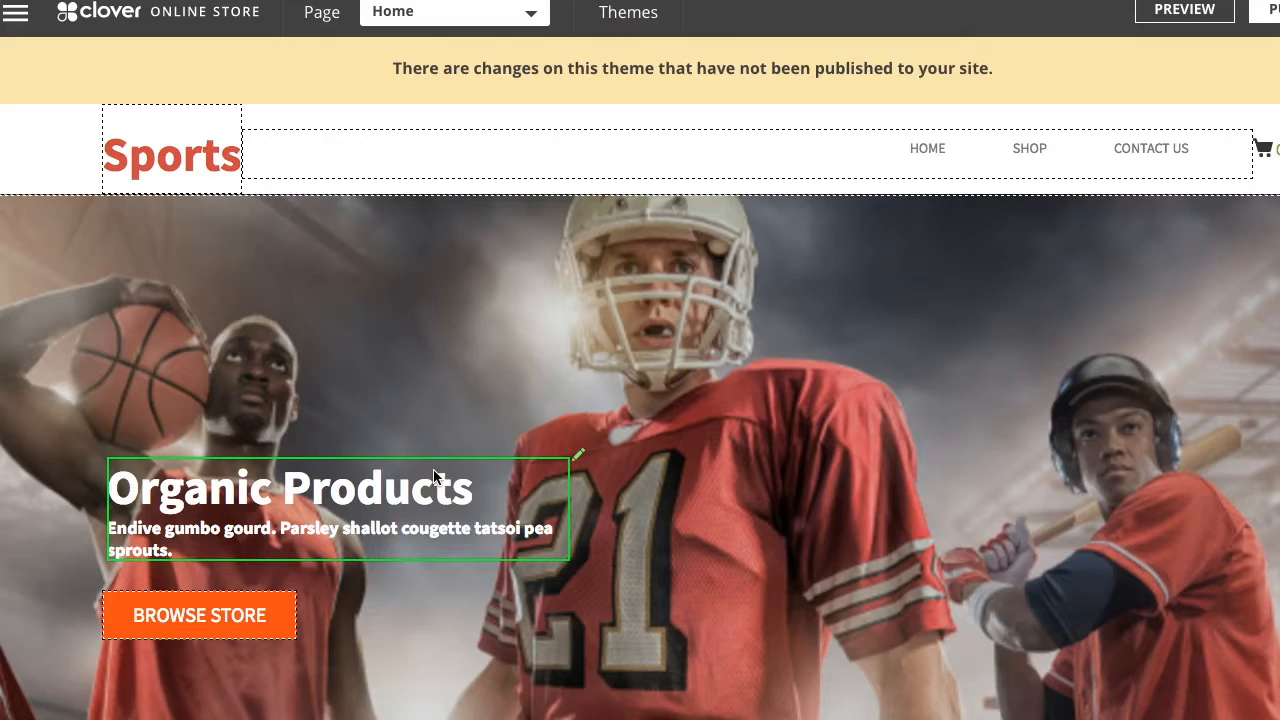
- Replace the hero text "Organic Products" and its subtitle with "Sporting Goods" and save
{"action": "left_click", "coordinate": [426, 485]}
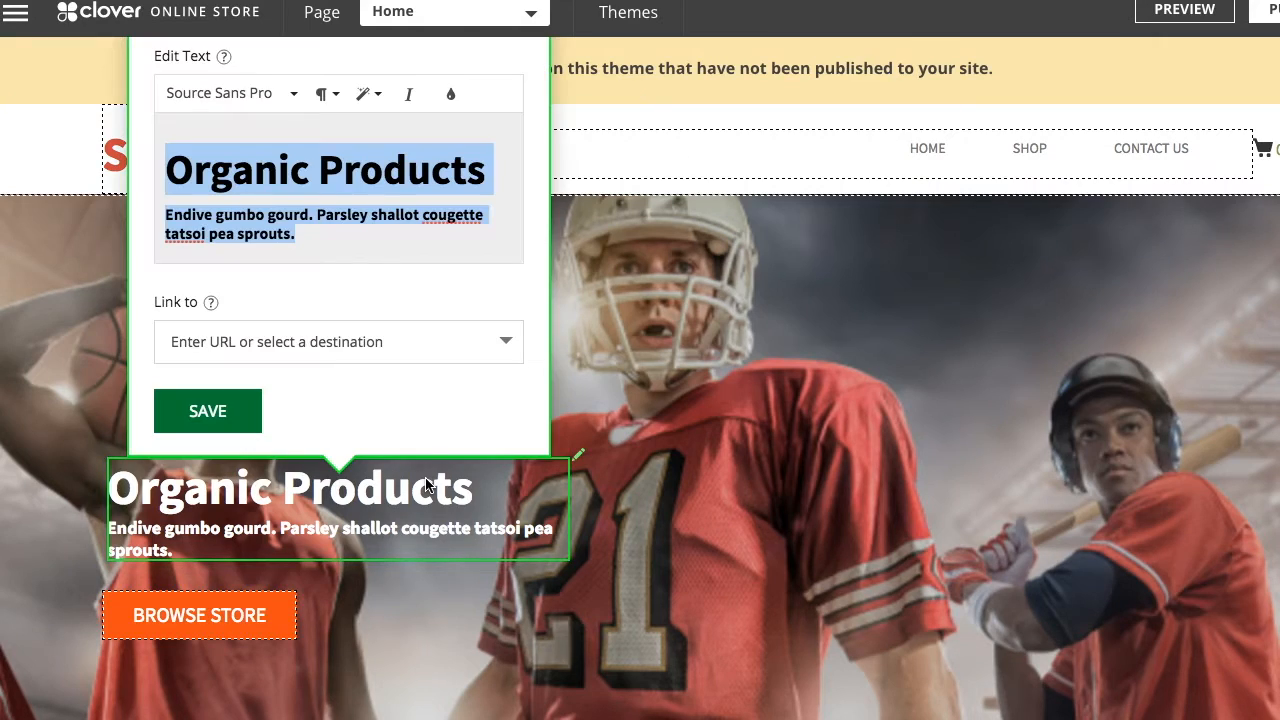
{"action": "type", "text": "Sporting Goods"}
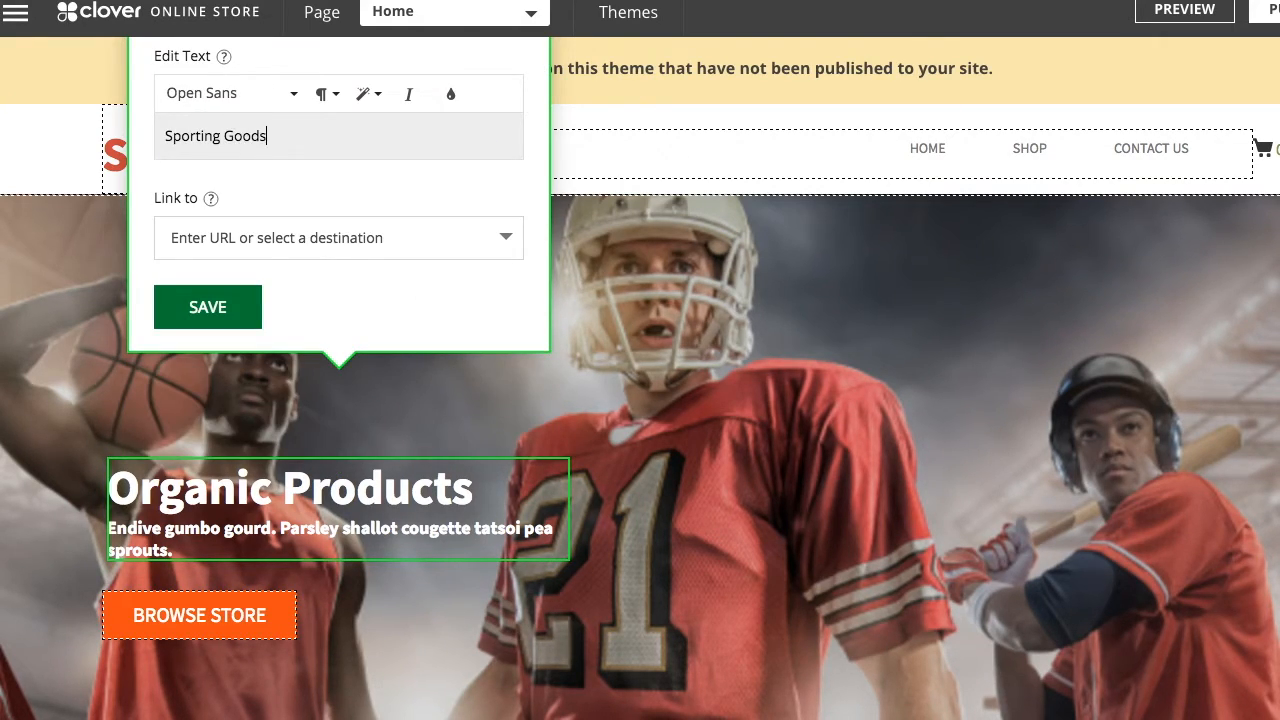
{"action": "left_click", "coordinate": [224, 320]}
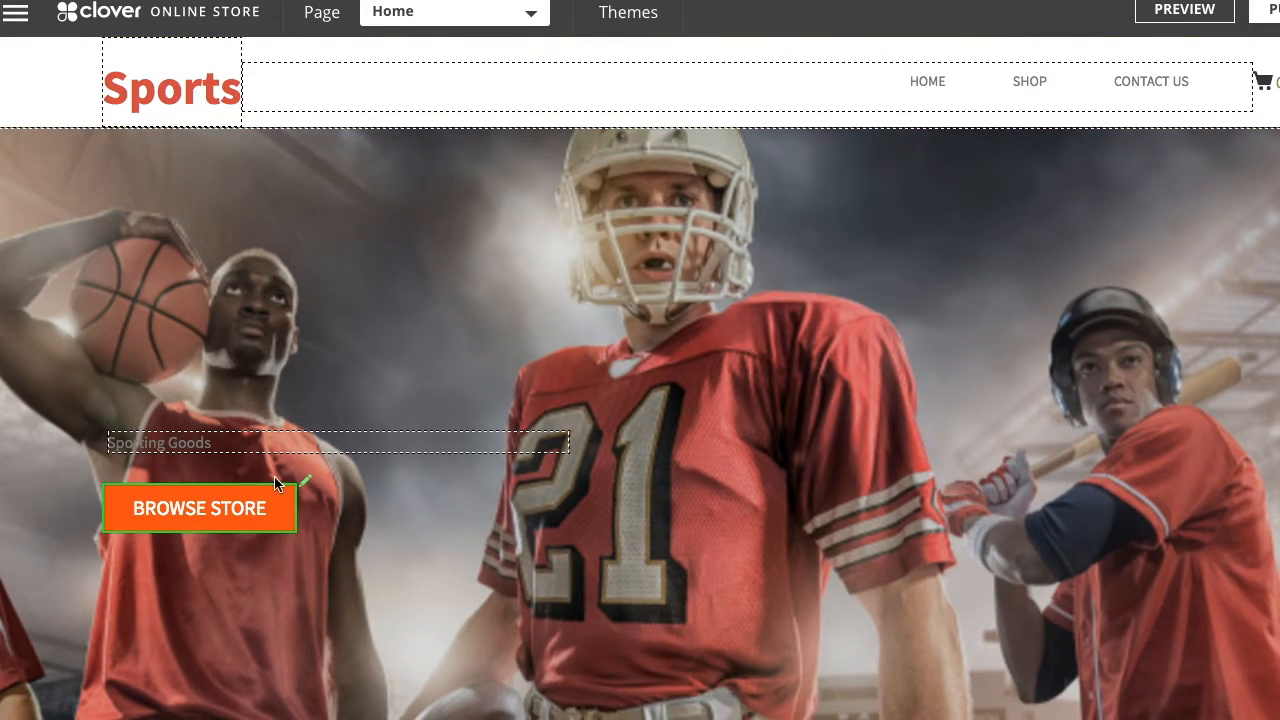
- Hide the "Organic and Natural" heading in the section below the hero image and save
{"action": "scroll", "coordinate": [433, 580], "scroll_direction": "down", "scroll_amount": 5}
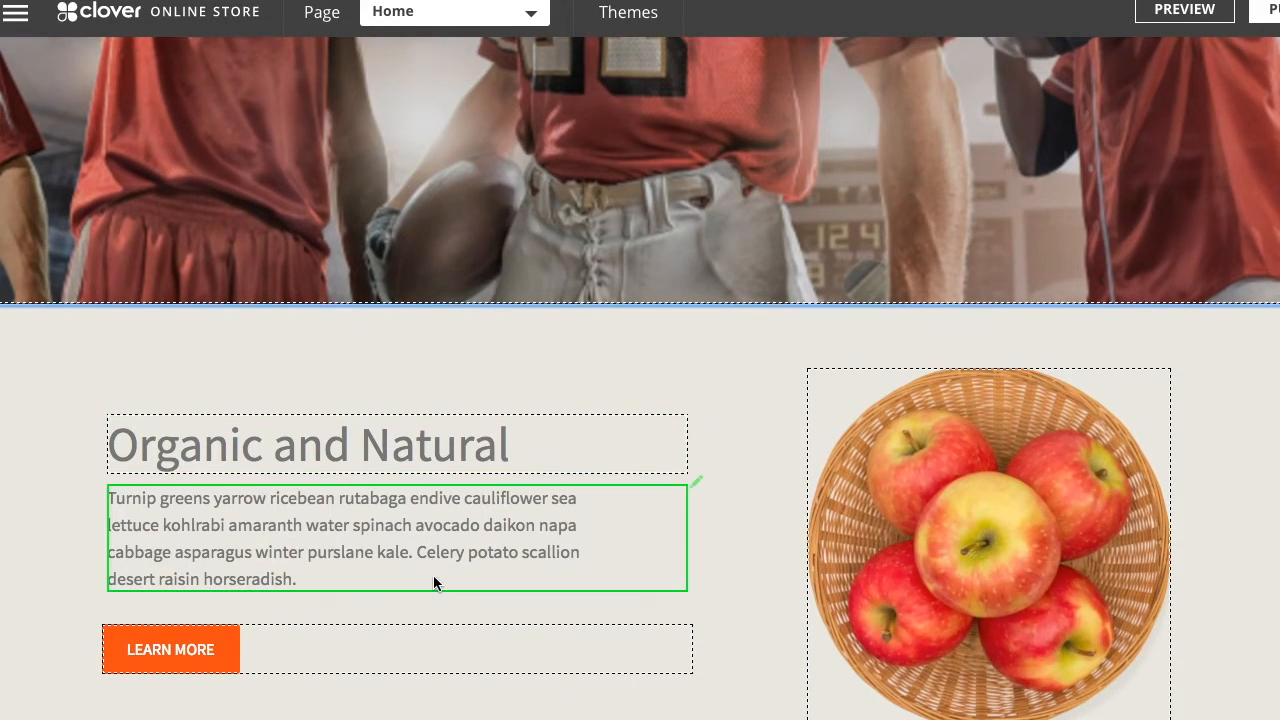
{"action": "left_click", "coordinate": [389, 442]}
{"action": "scroll", "coordinate": [380, 317], "scroll_direction": "up", "scroll_amount": 2}
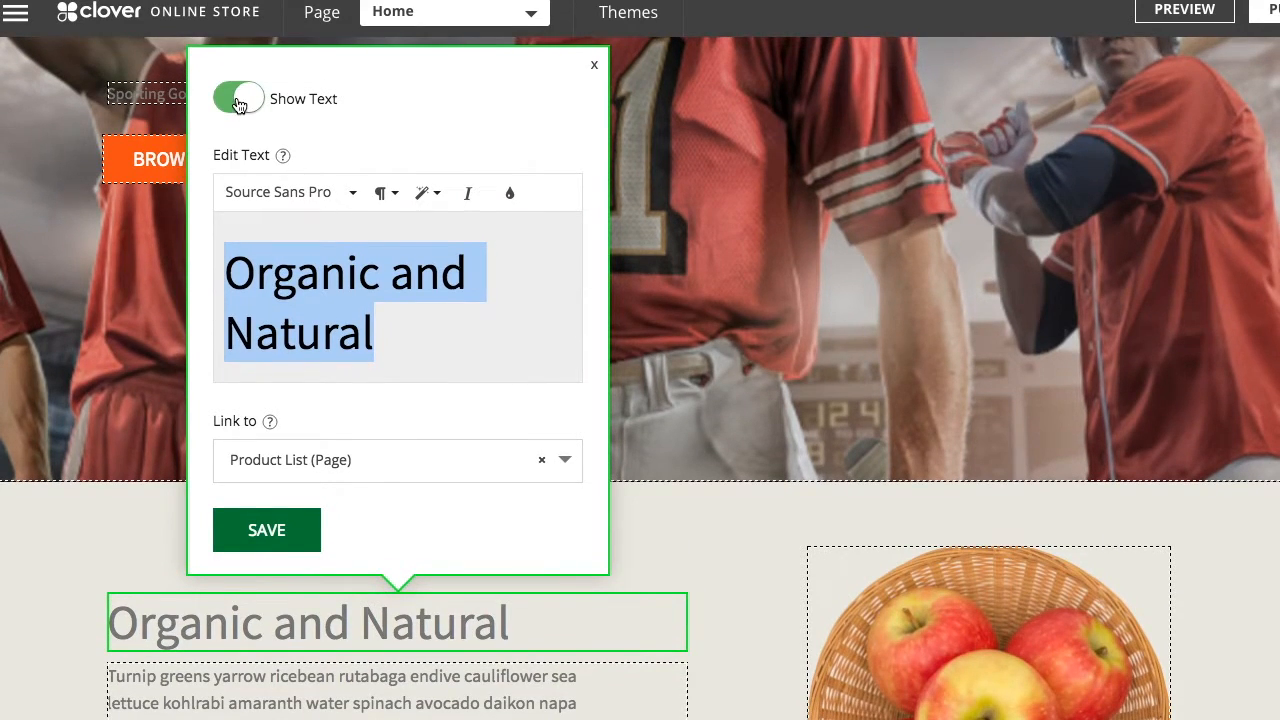
{"action": "left_click", "coordinate": [238, 104]}
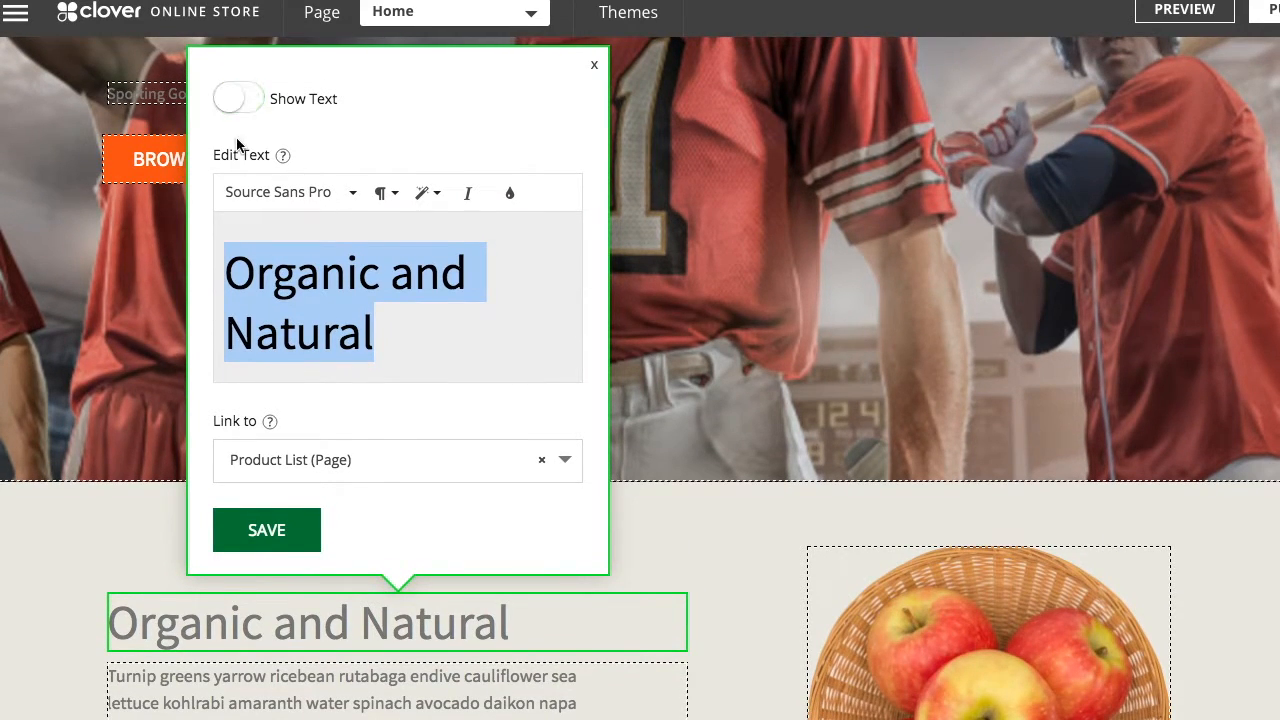
{"action": "left_click", "coordinate": [240, 522]}
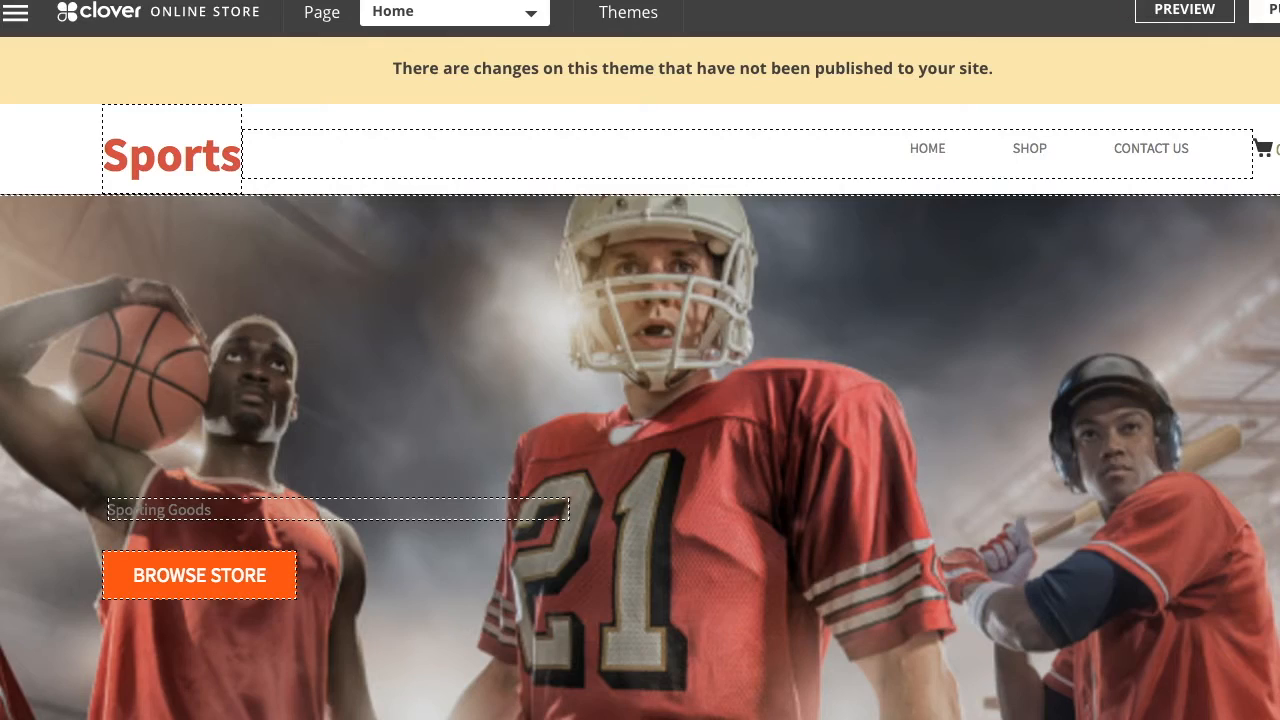
- Change the hero's "BROWSE STORE" button text to "Shop Now" and save
{"action": "scroll", "coordinate": [423, 540], "scroll_direction": "down", "scroll_amount": 5}
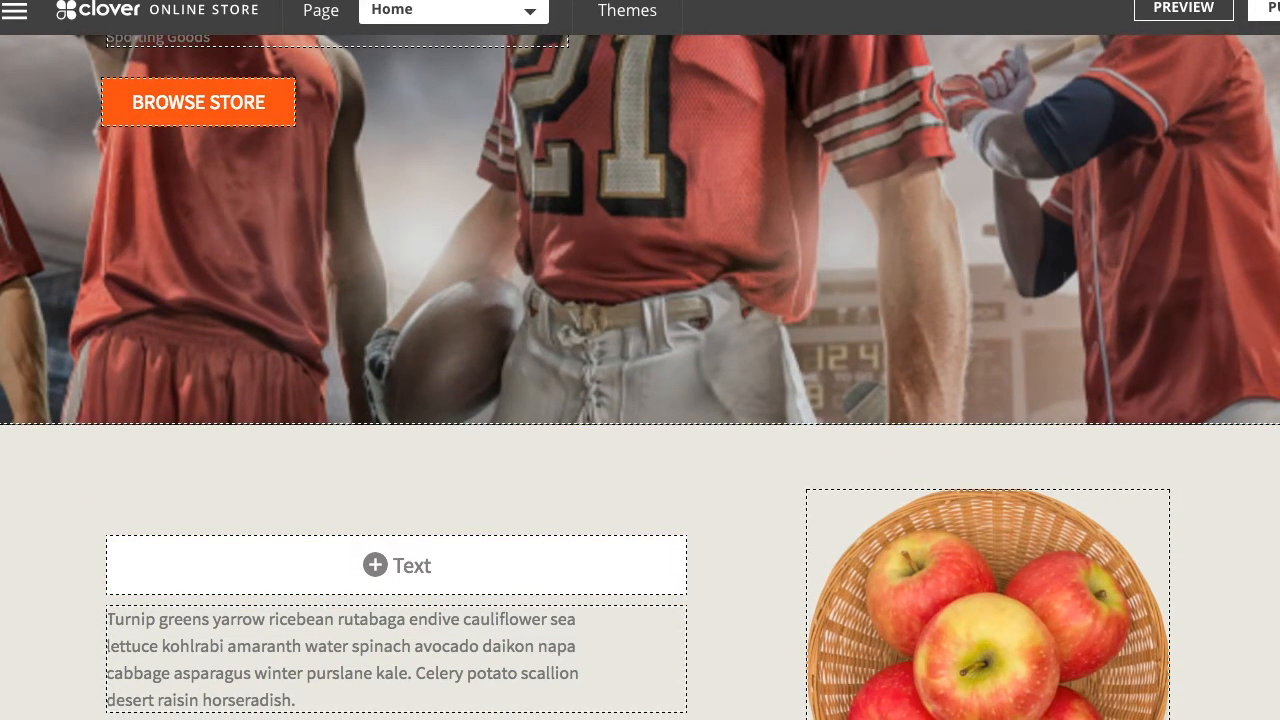
{"action": "scroll", "coordinate": [278, 620], "scroll_direction": "up", "scroll_amount": 4}
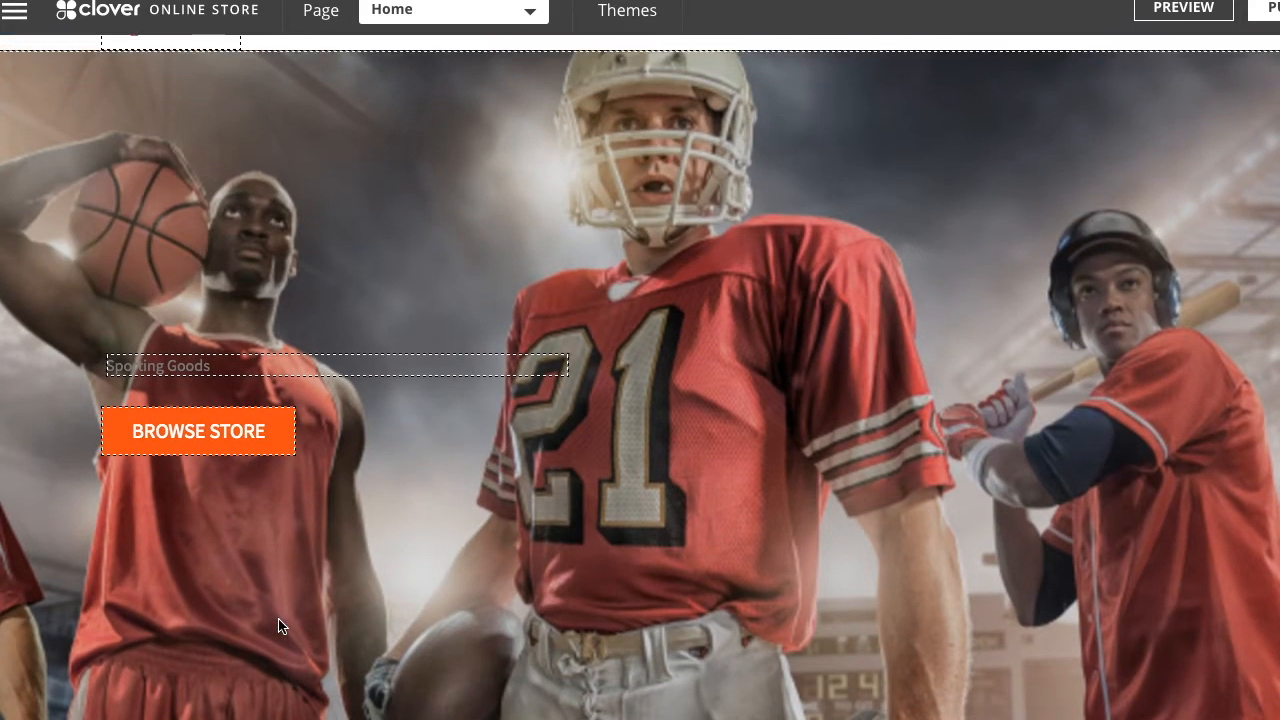
{"action": "left_click", "coordinate": [231, 438]}
{"action": "type", "text": "Shop Now"}
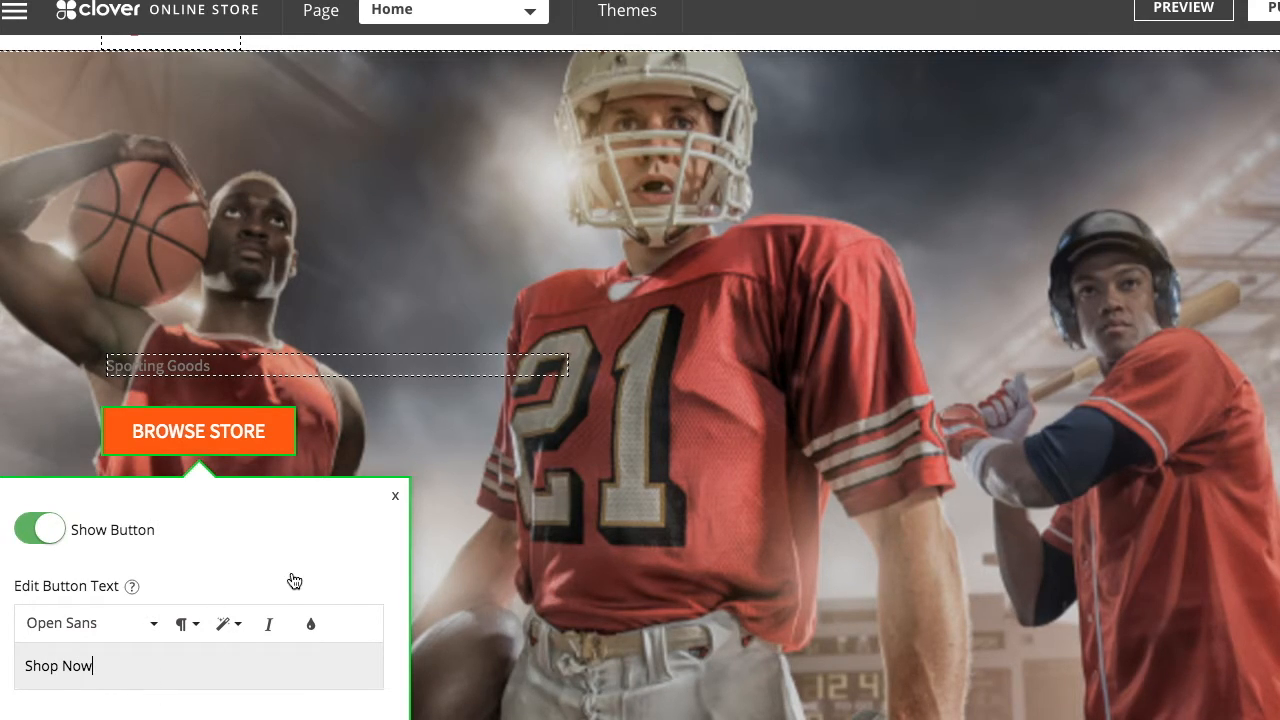
{"action": "left_click", "coordinate": [295, 462]}
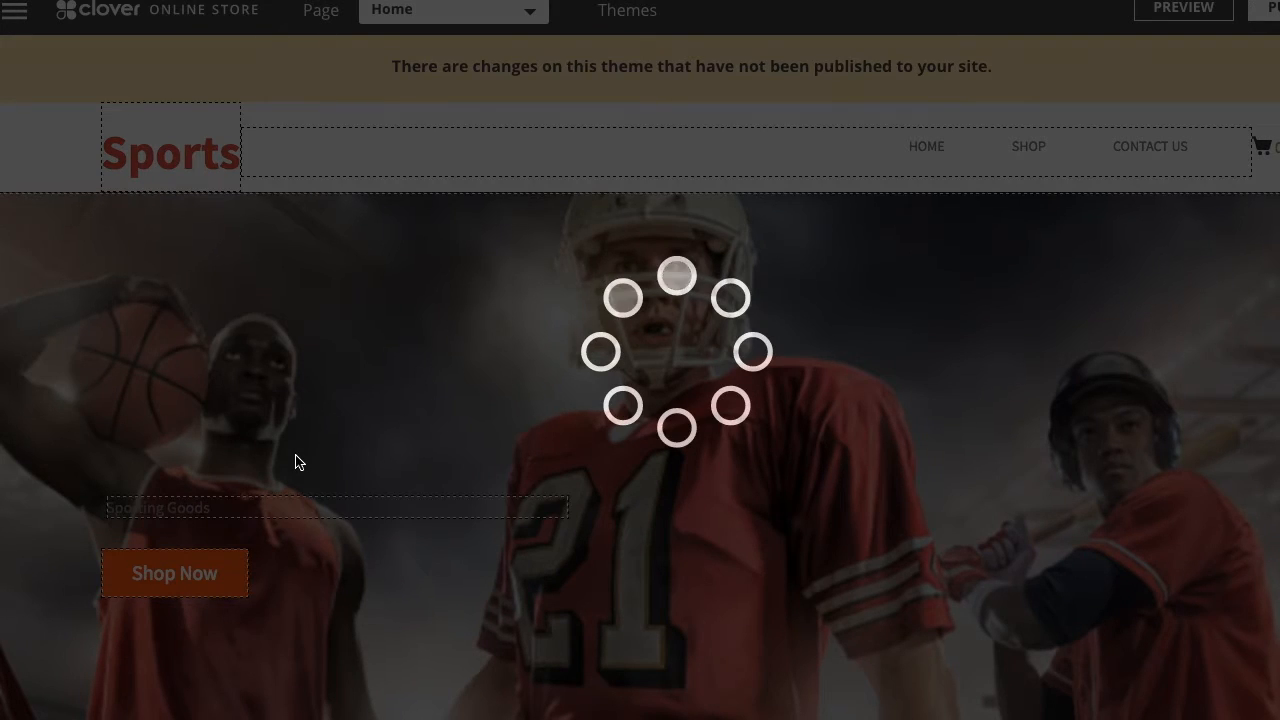
- Hide the vegetable placeholder paragraph and the "LEARN MORE" button in the section below the hero, saving each change
{"action": "scroll", "coordinate": [463, 527], "scroll_direction": "down", "scroll_amount": 5}
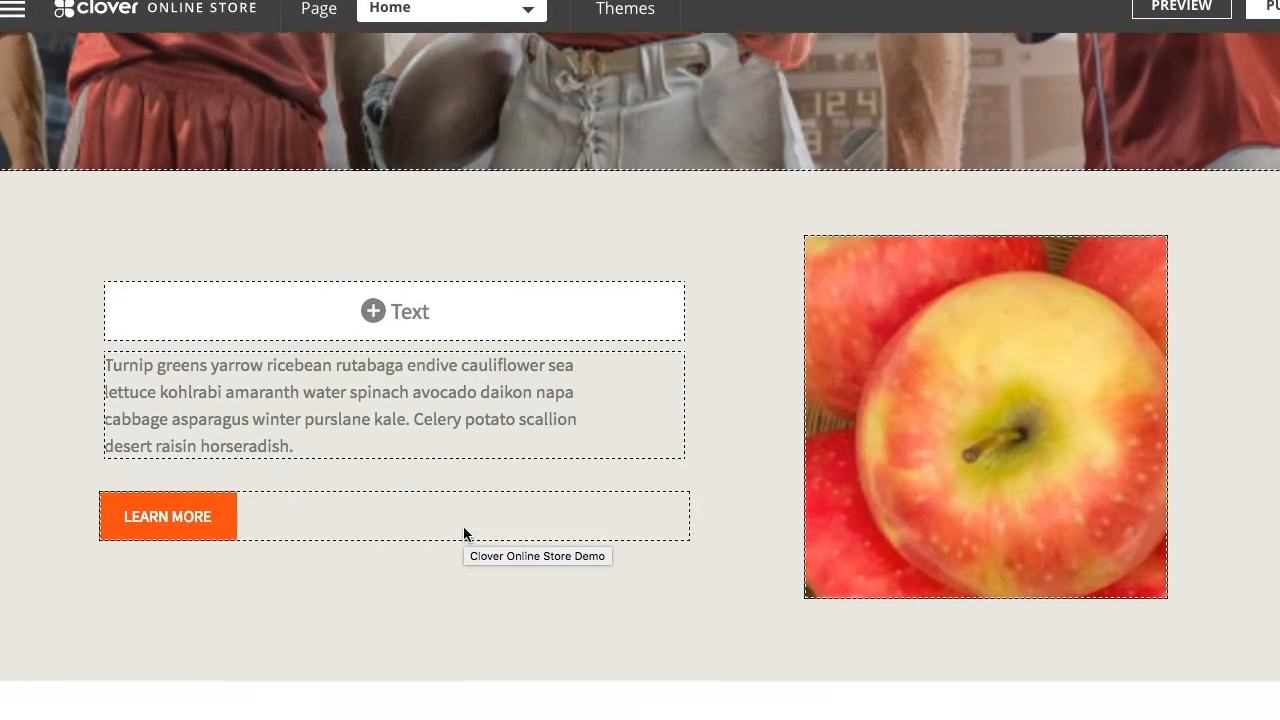
{"action": "left_click", "coordinate": [501, 393]}
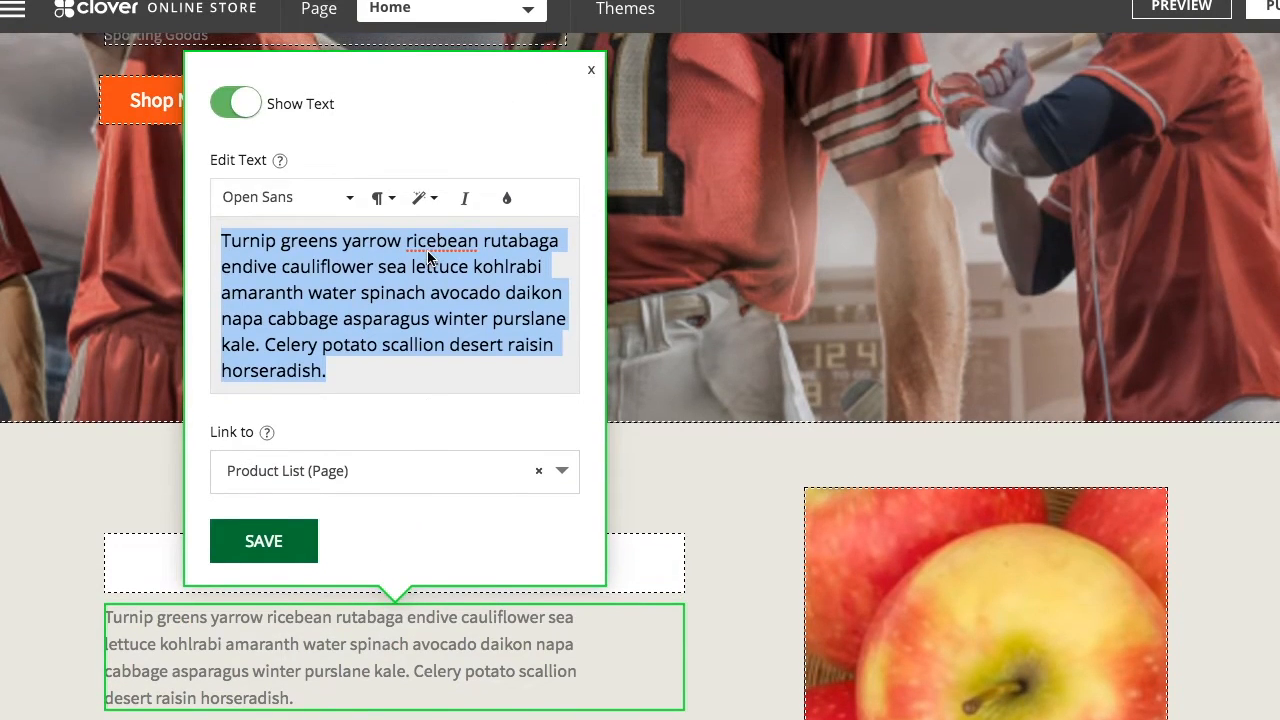
{"action": "left_click", "coordinate": [226, 106]}
{"action": "left_click", "coordinate": [258, 541]}
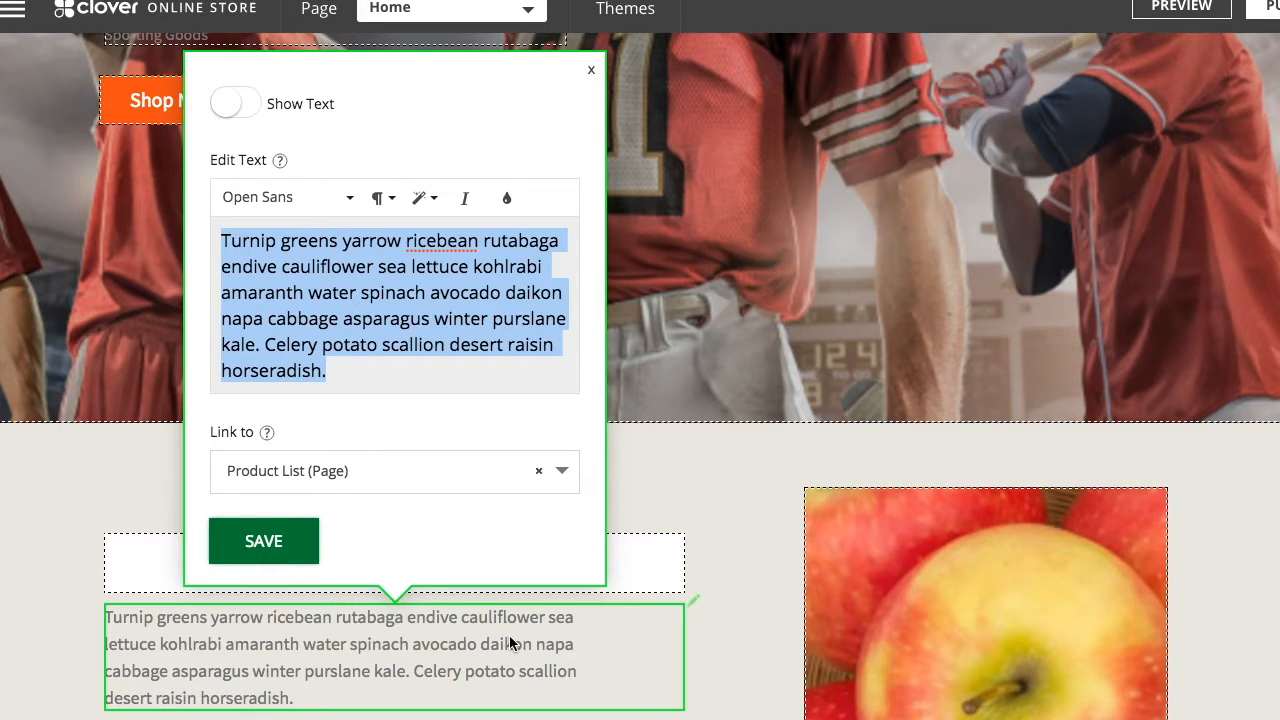
{"action": "scroll", "coordinate": [528, 546], "scroll_direction": "down", "scroll_amount": 5}
{"action": "scroll", "coordinate": [528, 546], "scroll_direction": "up", "scroll_amount": 2}
{"action": "left_click", "coordinate": [151, 434]}
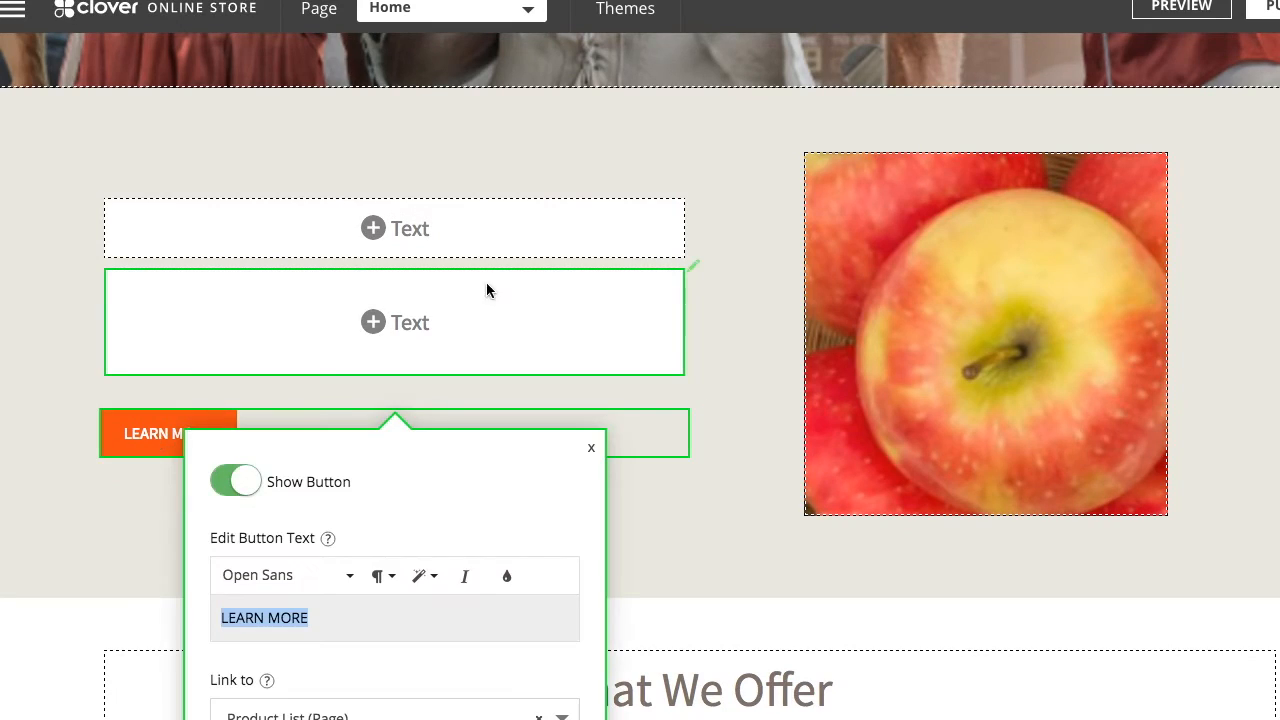
{"action": "left_click", "coordinate": [226, 484]}
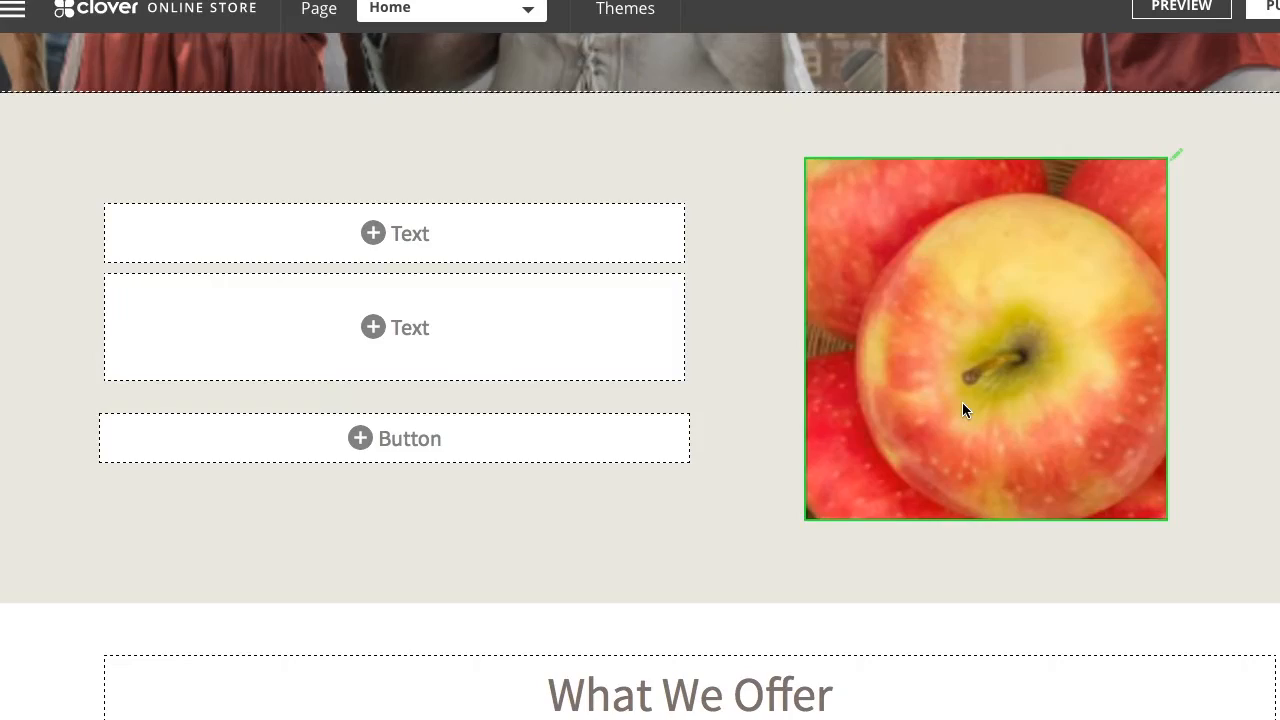
- Hide the apple basket image in the section below the hero and save
{"action": "left_click", "coordinate": [962, 402]}
{"action": "left_click", "coordinate": [845, 118]}
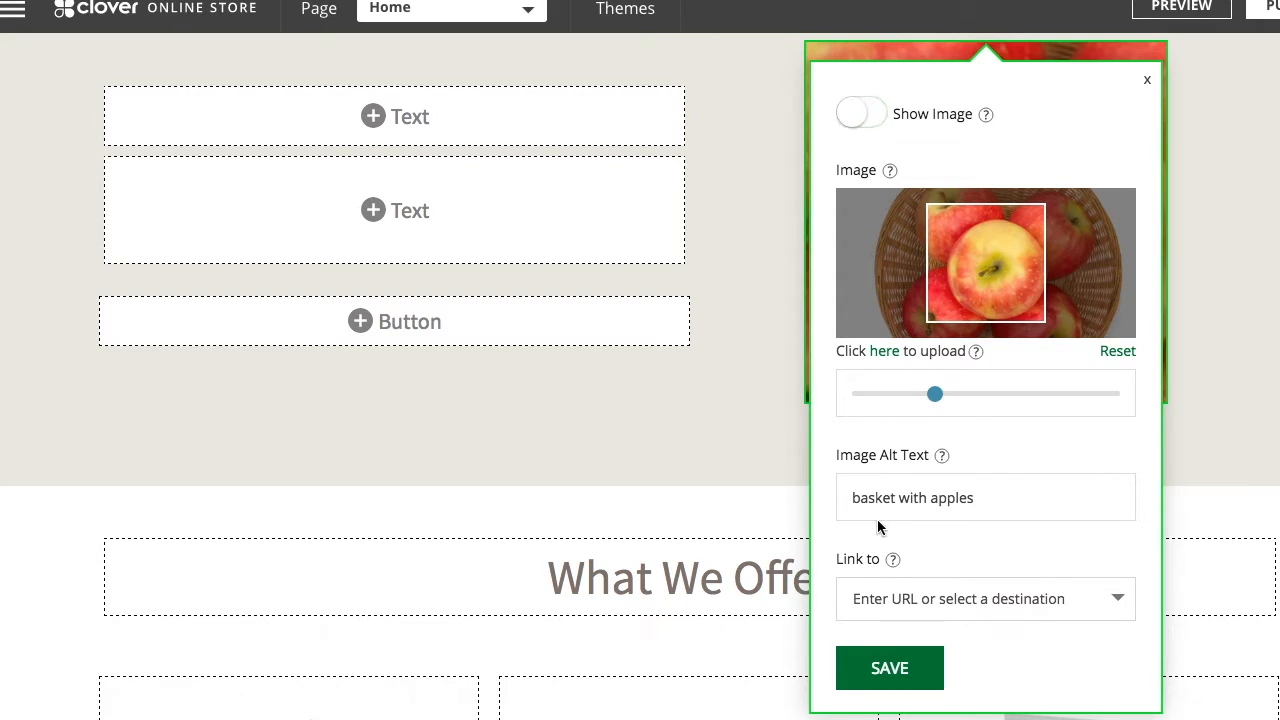
{"action": "left_click", "coordinate": [889, 666]}
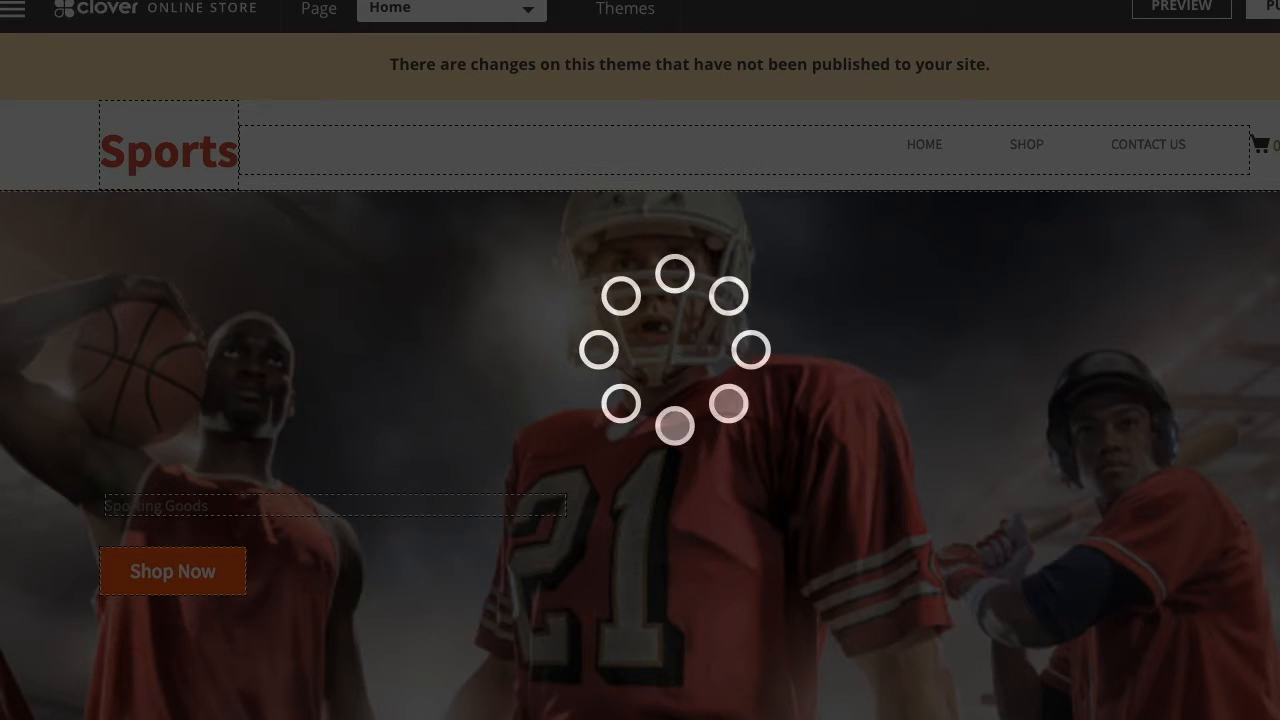
- Replace the Breads & Pasta image under "What We Offer" with "Football Product Photo.jpg", found by searching "Football", and shift it left within the crop frame
{"action": "scroll", "coordinate": [631, 330], "scroll_direction": "down", "scroll_amount": 12}
{"action": "scroll", "coordinate": [631, 335], "scroll_direction": "down", "scroll_amount": 4}
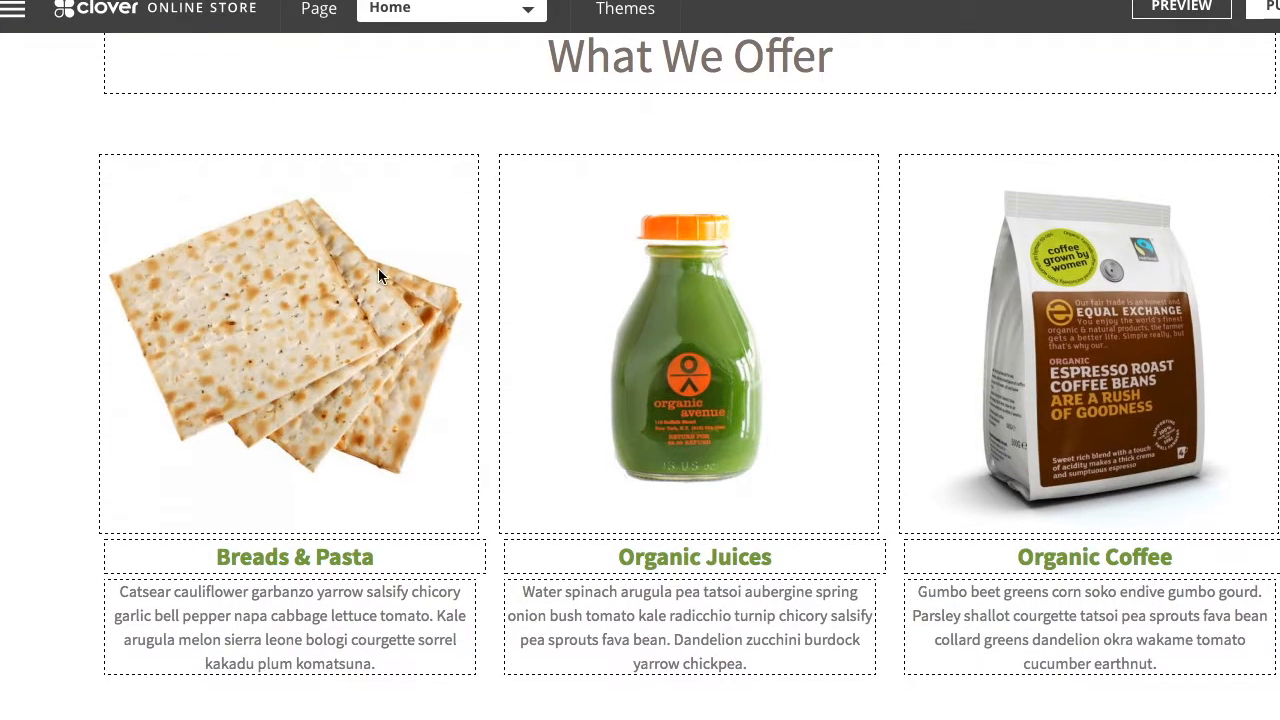
{"action": "left_click", "coordinate": [324, 322]}
{"action": "left_click", "coordinate": [196, 424]}
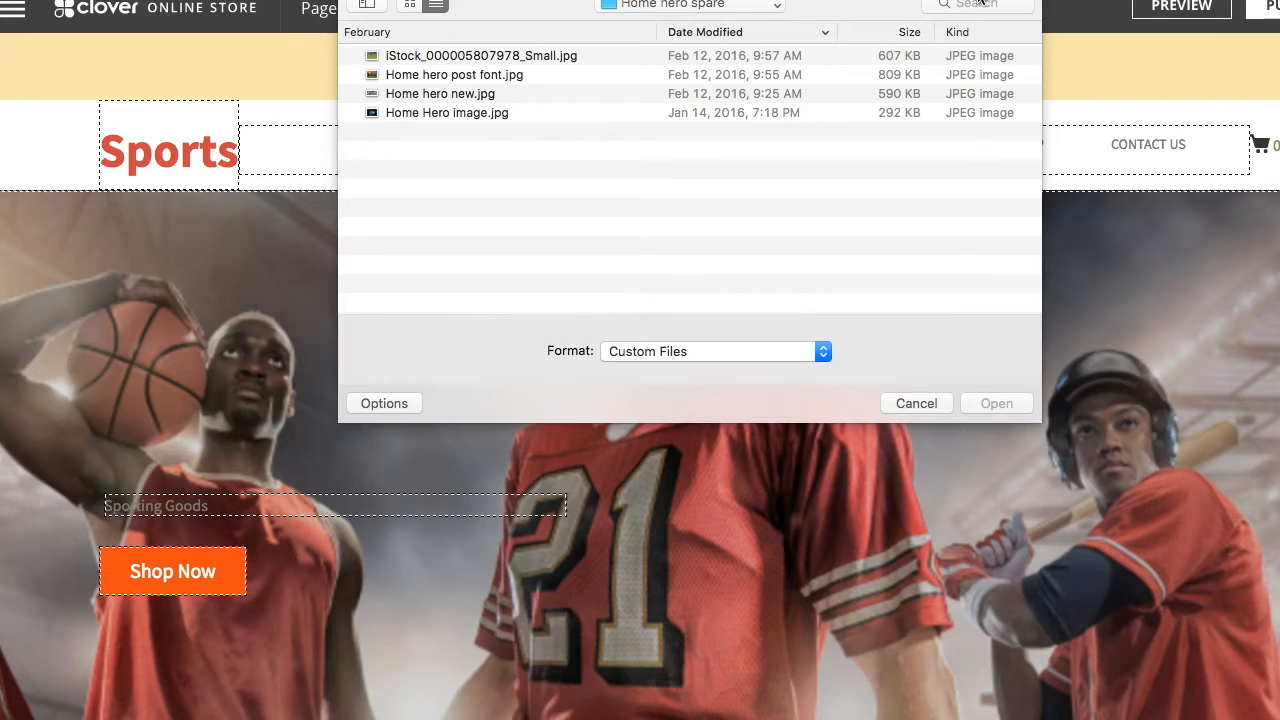
{"action": "left_click", "coordinate": [981, 3]}
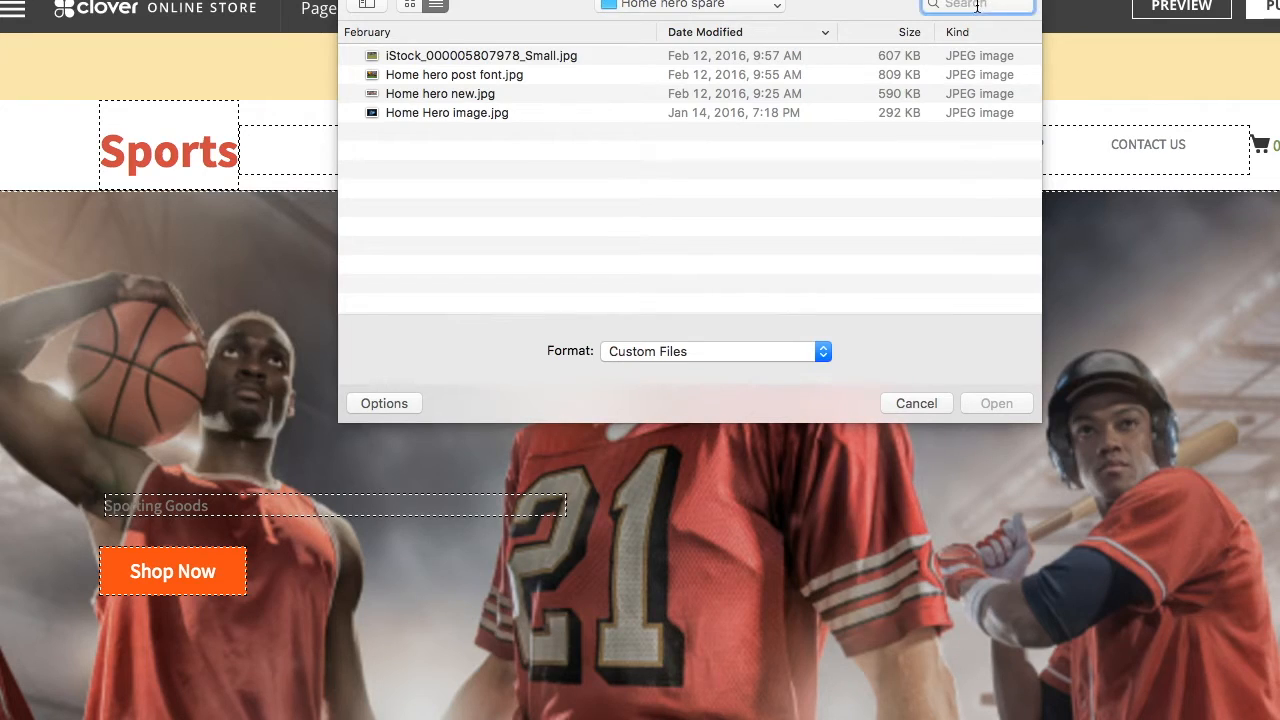
{"action": "type", "text": "Football"}
{"action": "key", "text": "Return"}
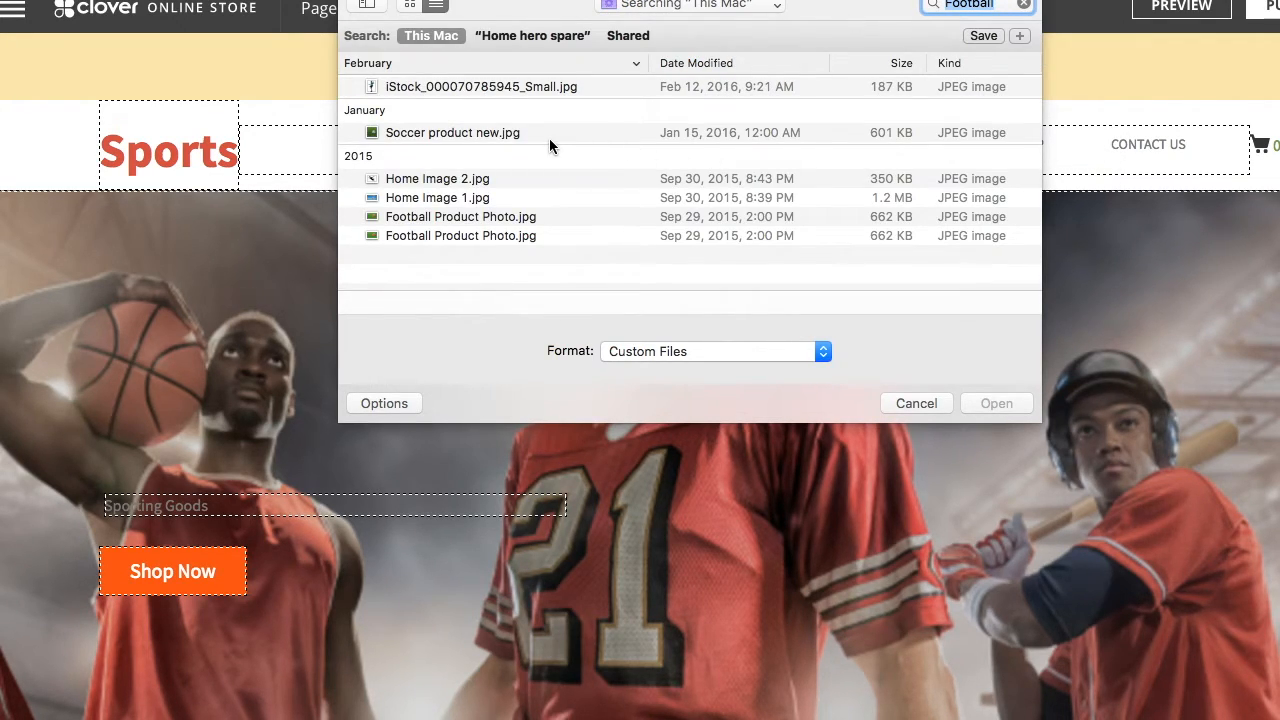
{"action": "double_click", "coordinate": [527, 216]}
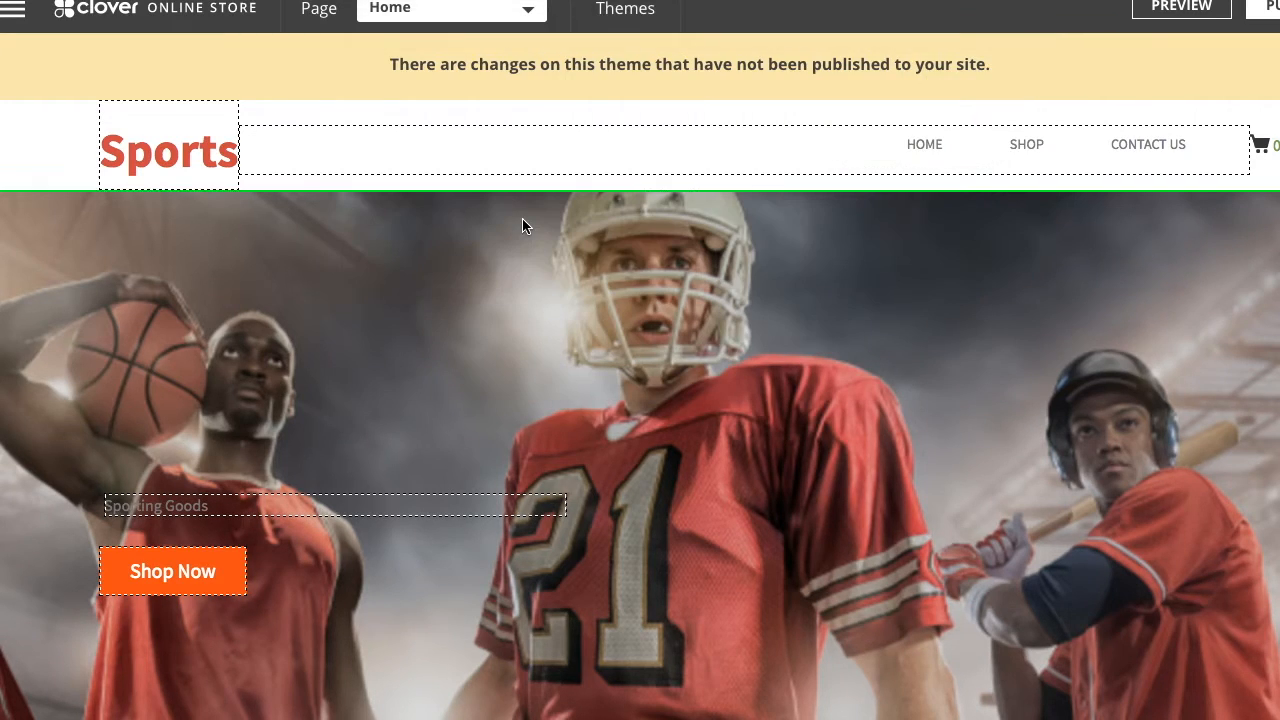
{"action": "scroll", "coordinate": [173, 422], "scroll_direction": "down", "scroll_amount": 5}
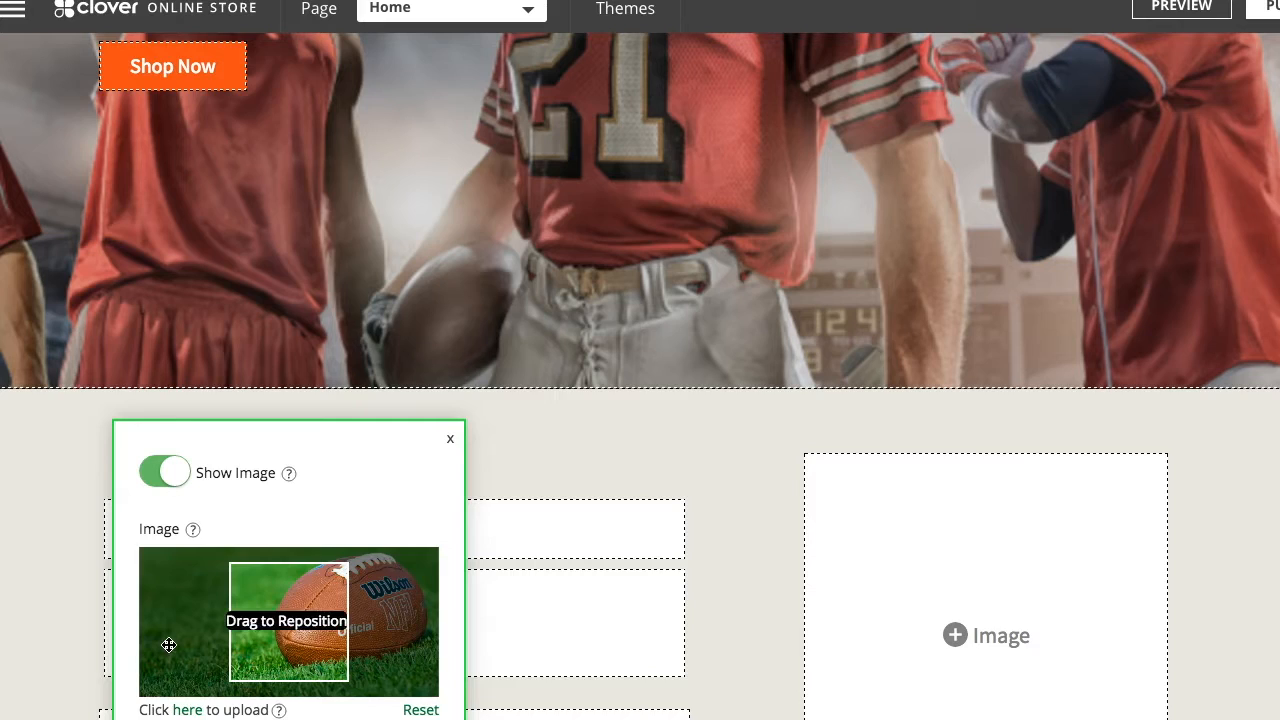
{"action": "scroll", "coordinate": [190, 715], "scroll_direction": "down", "scroll_amount": 4}
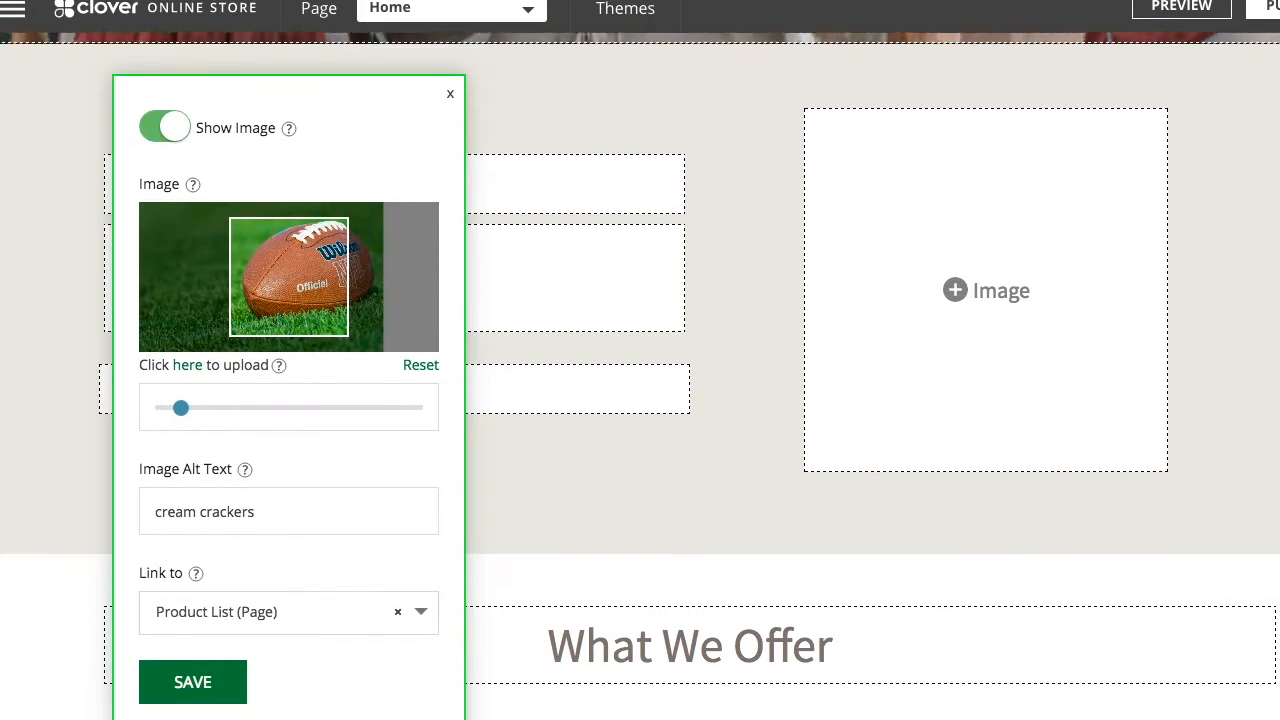
- Set the football image's alt text to "Football", link it to the Football product, and save
{"action": "left_click", "coordinate": [273, 499]}
{"action": "key", "text": "ctrl+a"}
{"action": "type", "text": "Fo"}
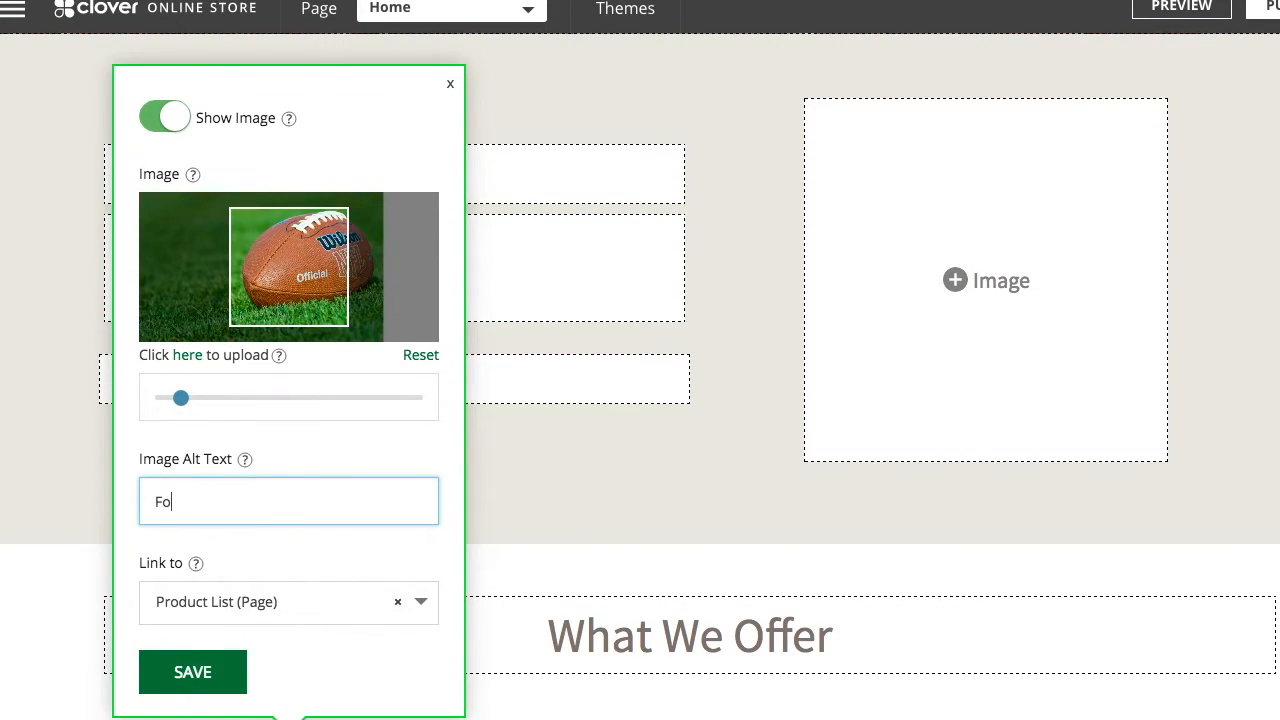
{"action": "left_click", "coordinate": [269, 618]}
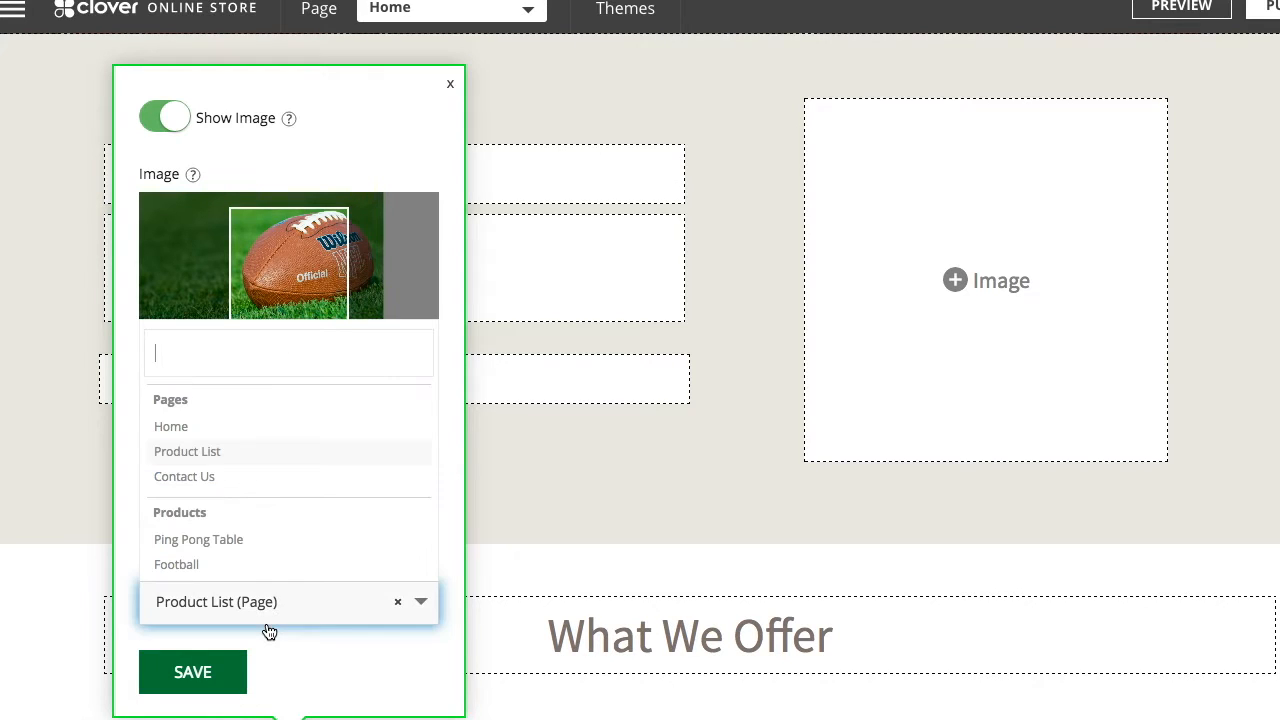
{"action": "left_click", "coordinate": [263, 568]}
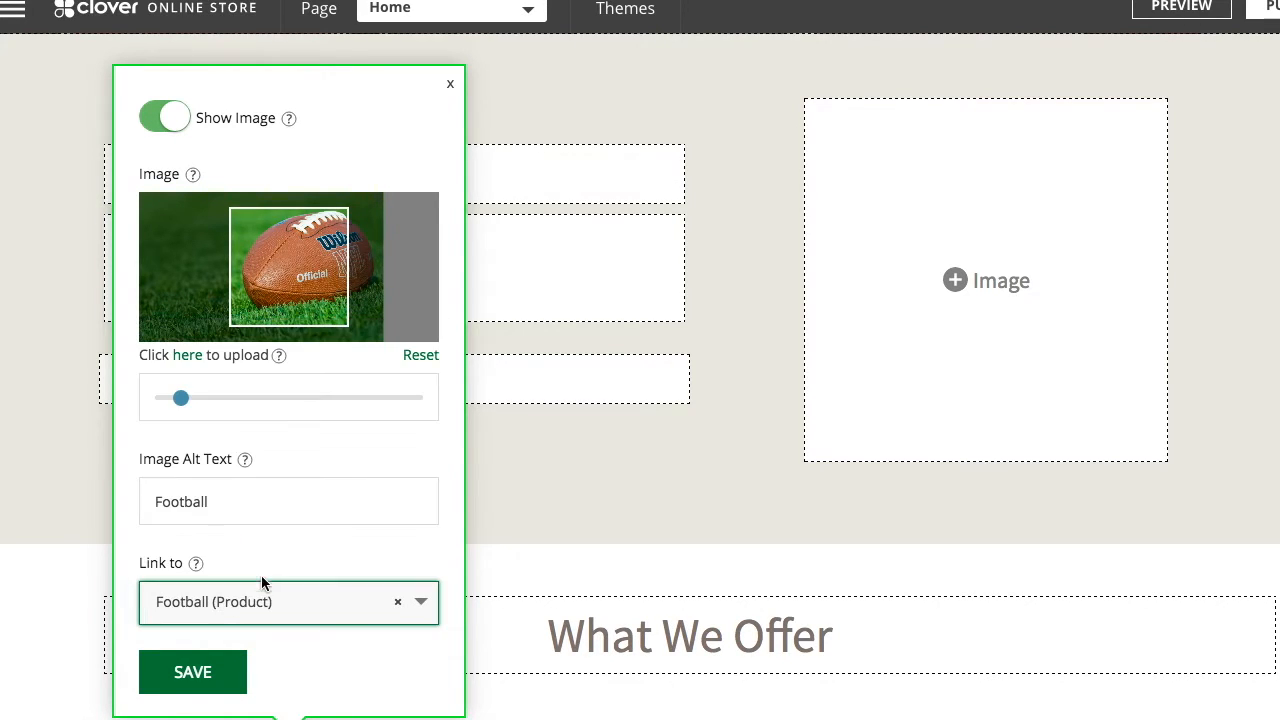
{"action": "left_click", "coordinate": [193, 672]}
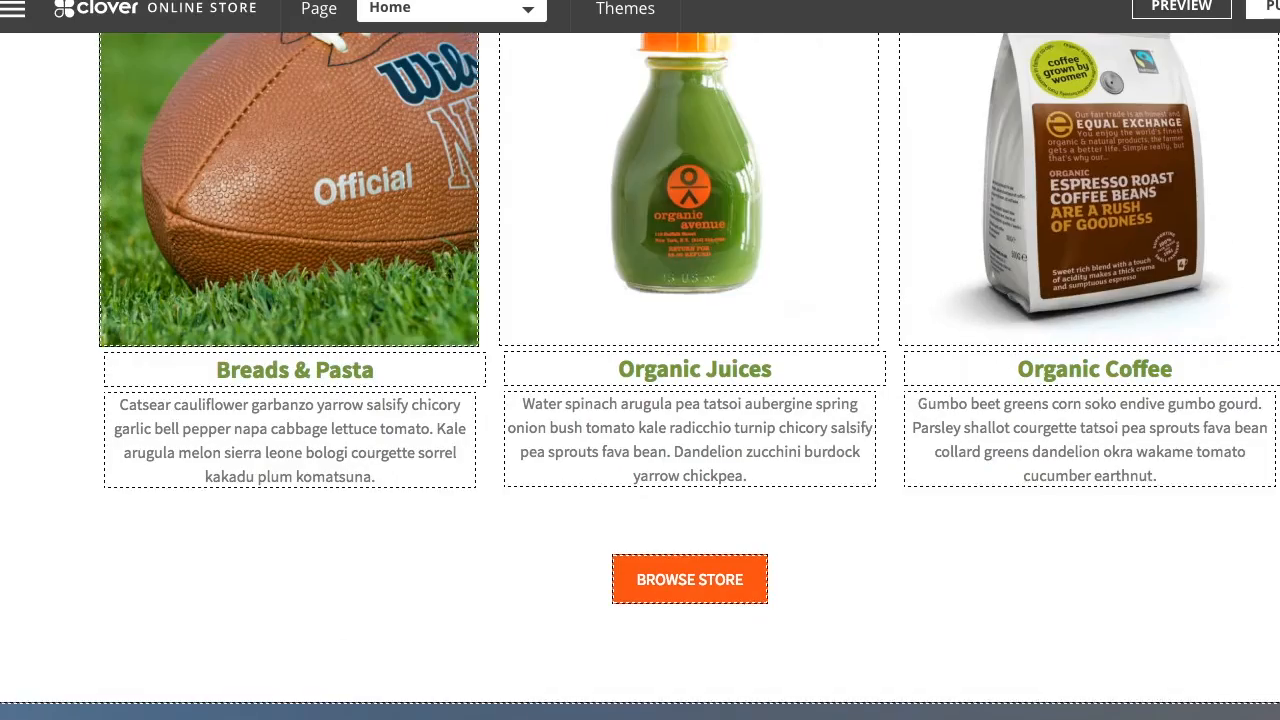
- Change the "Breads & Pasta" title to "Football", link it to the Football product, and save
{"action": "left_click", "coordinate": [295, 401]}
{"action": "type", "text": "Foo"}
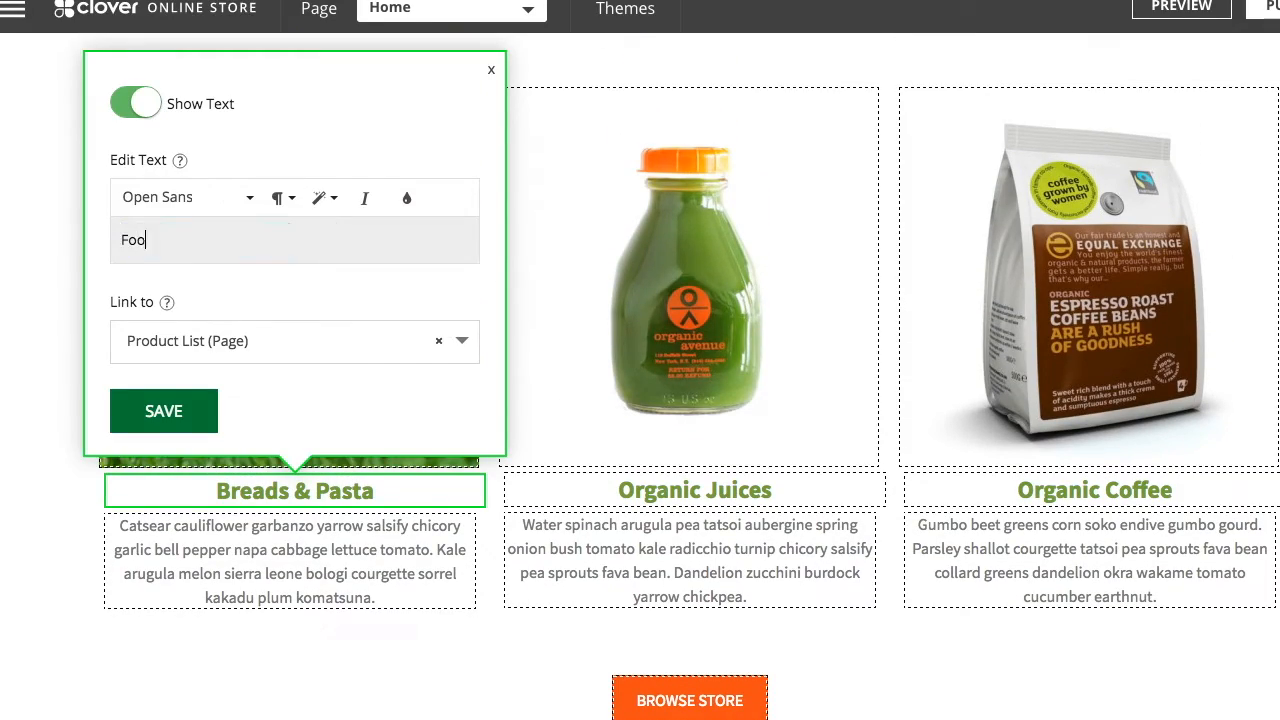
{"action": "left_click", "coordinate": [205, 333]}
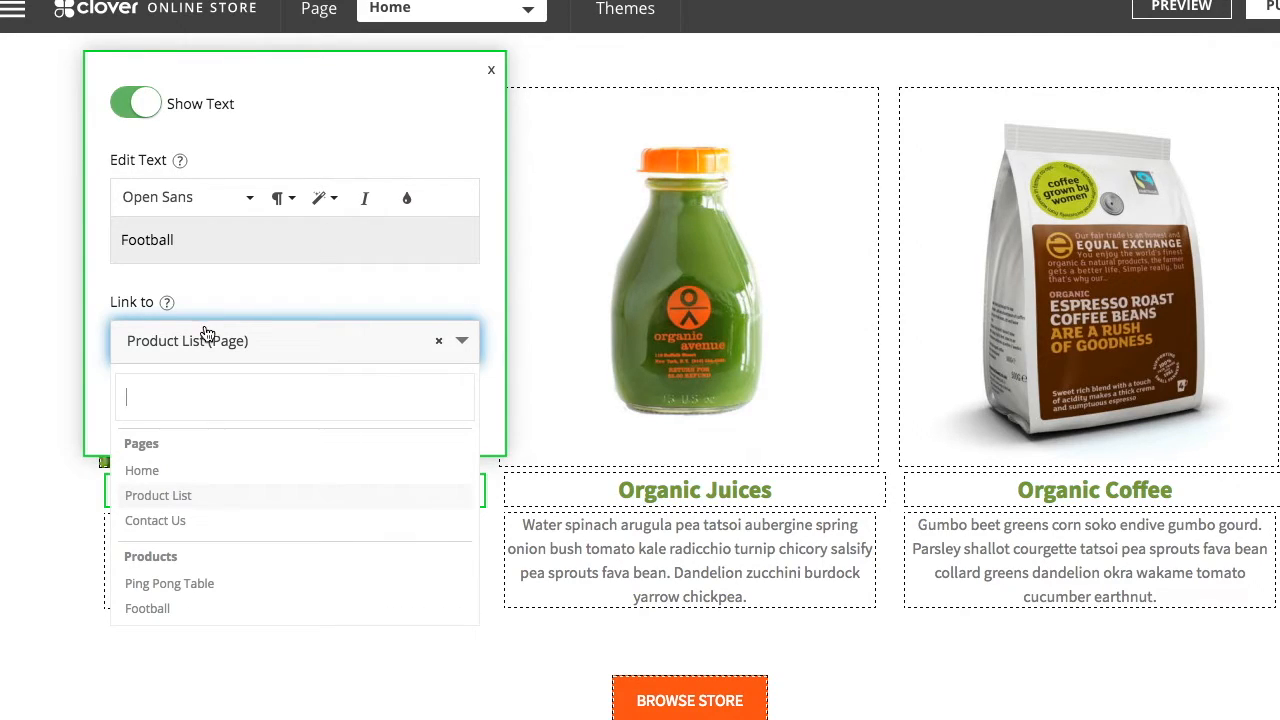
{"action": "left_click", "coordinate": [186, 610]}
{"action": "left_click", "coordinate": [155, 421]}
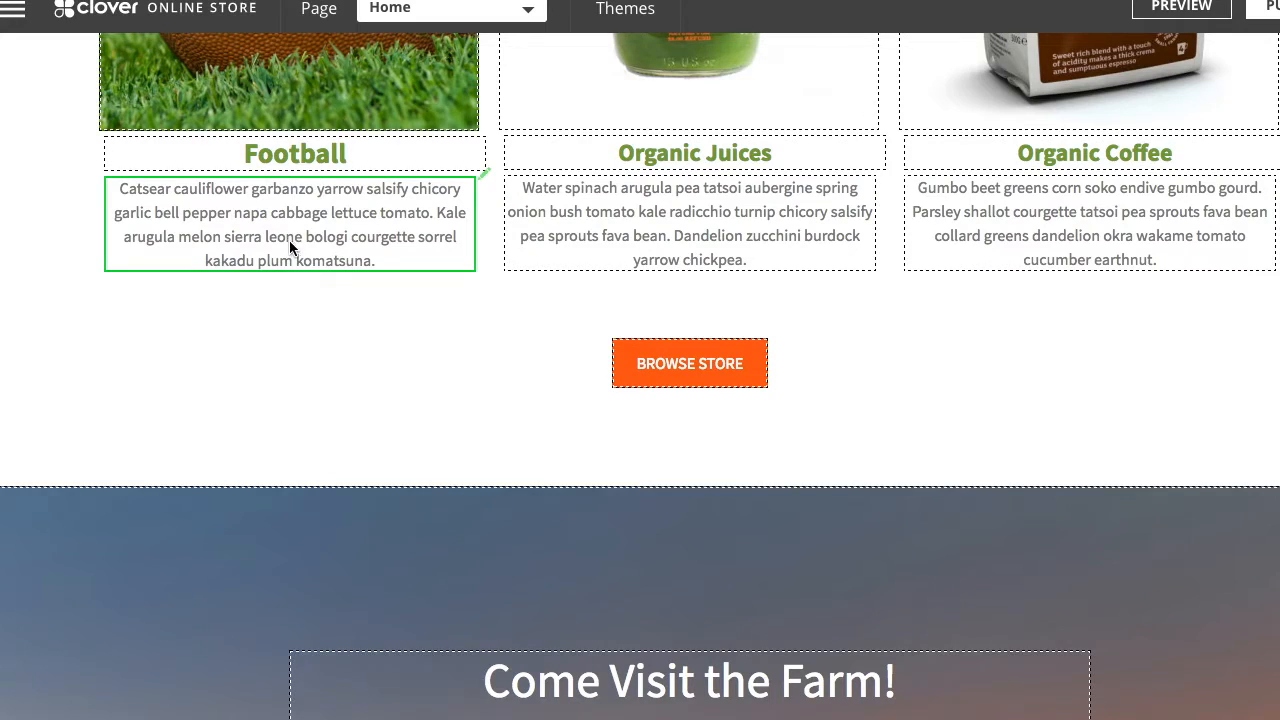
- Hide the placeholder description under the "Football" title and save
{"action": "left_click", "coordinate": [289, 240]}
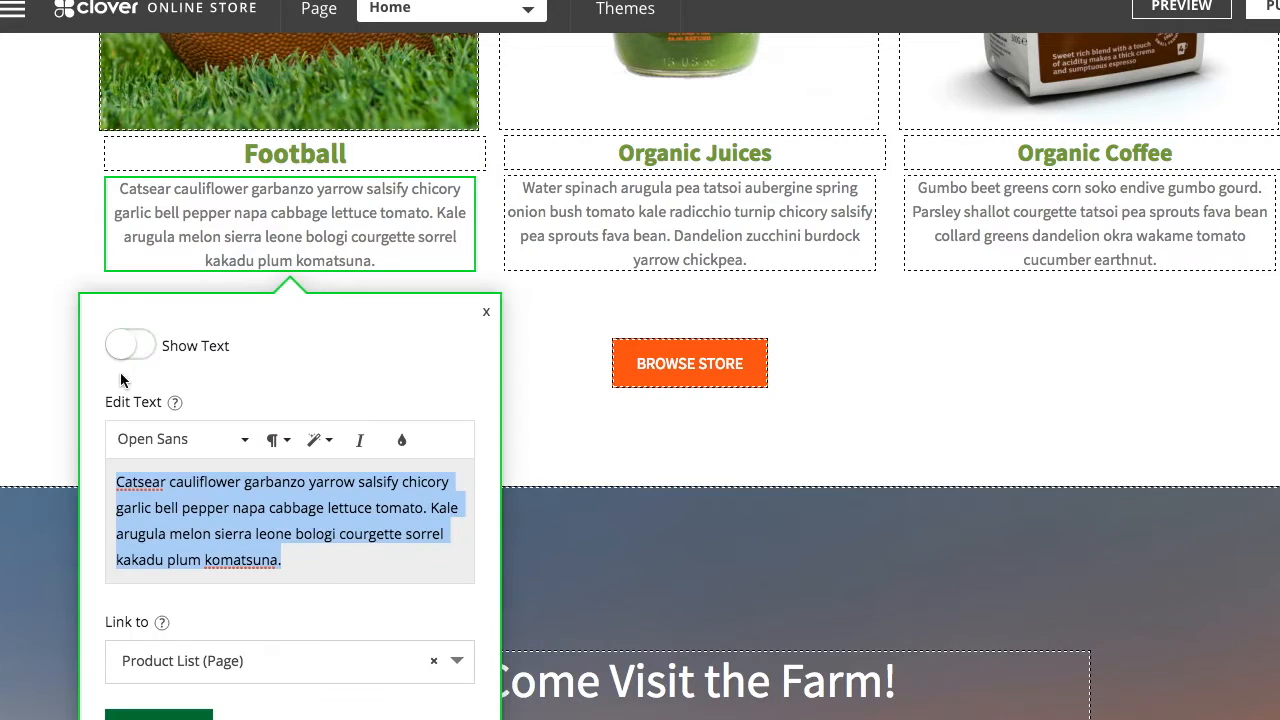
{"action": "scroll", "coordinate": [128, 700], "scroll_direction": "down", "scroll_amount": 1}
{"action": "left_click", "coordinate": [132, 690]}
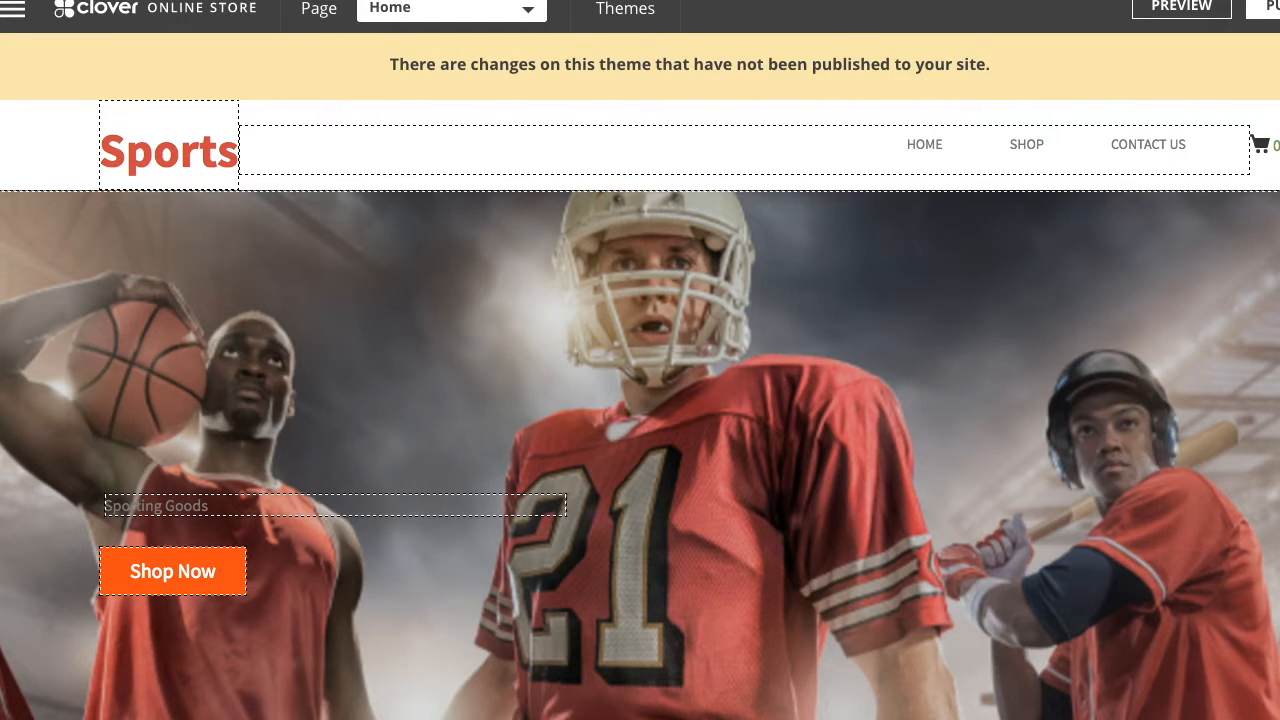
{"action": "scroll", "coordinate": [680, 669], "scroll_direction": "down", "scroll_amount": 10}
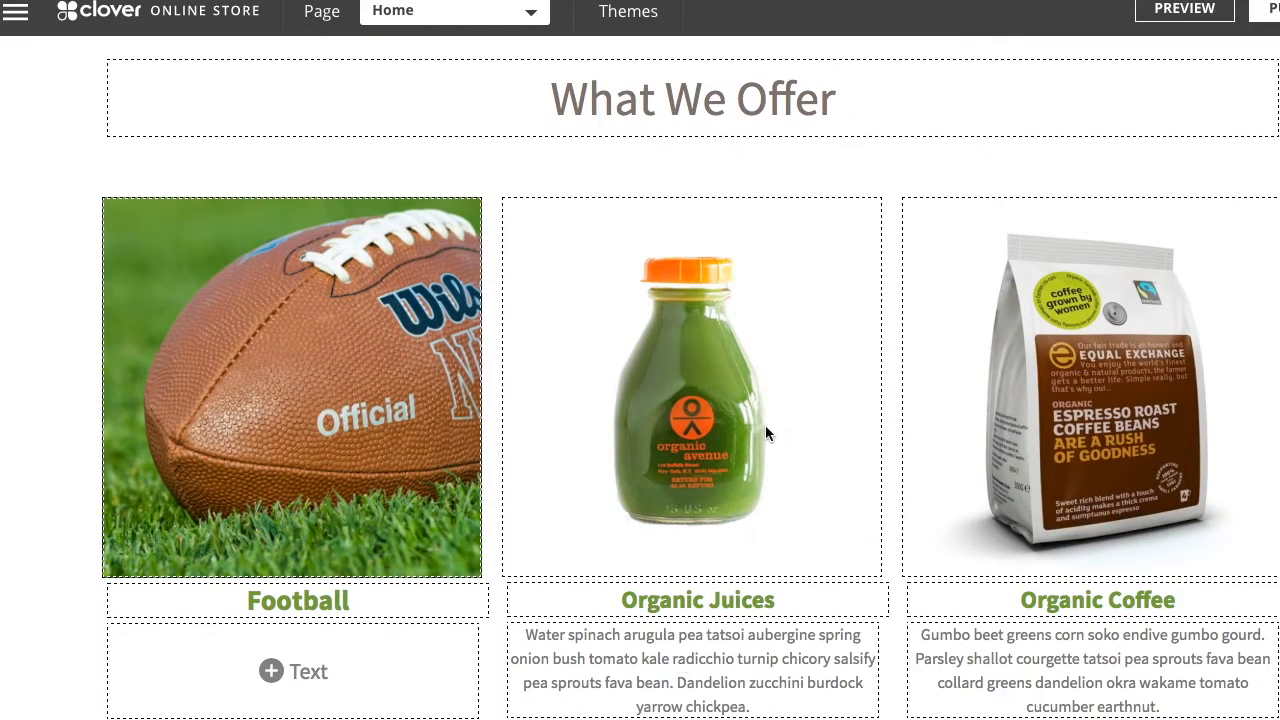
- Replace the Organic Juices image under "What We Offer" with "Ping Pong Green.jpg", found by searching "ping pong tab"
{"action": "left_click", "coordinate": [728, 432]}
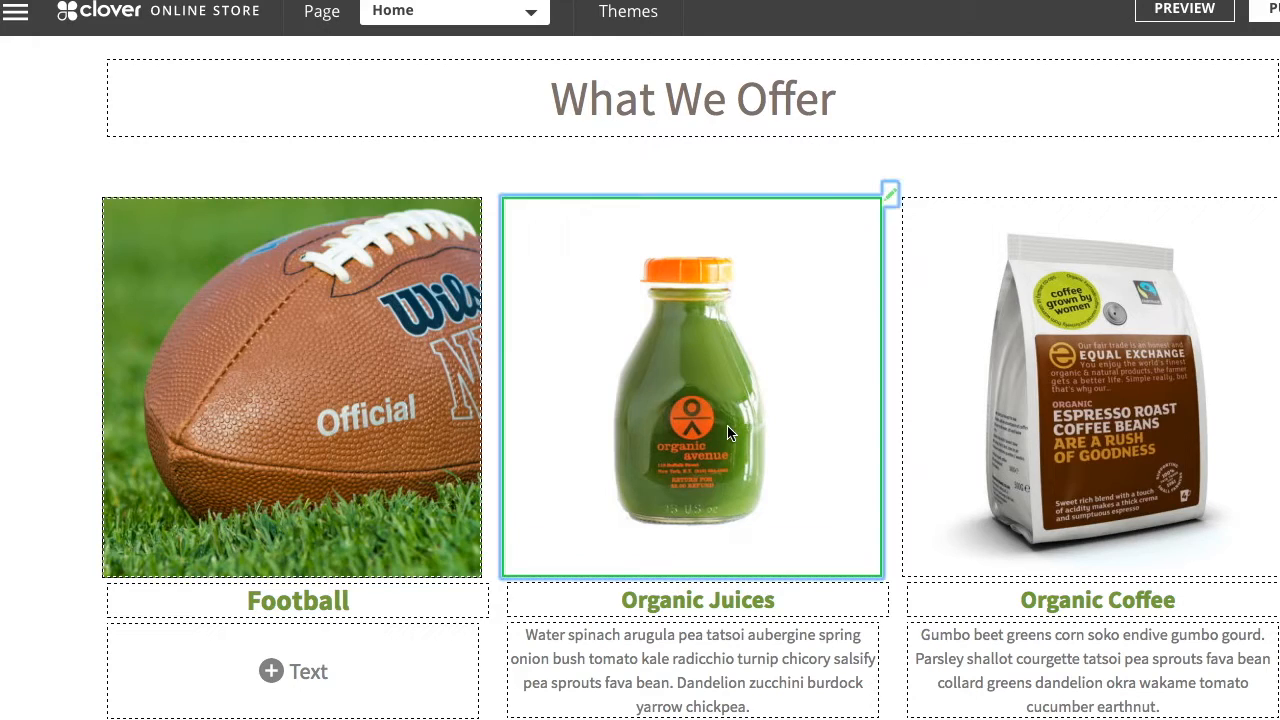
{"action": "left_click", "coordinate": [656, 443]}
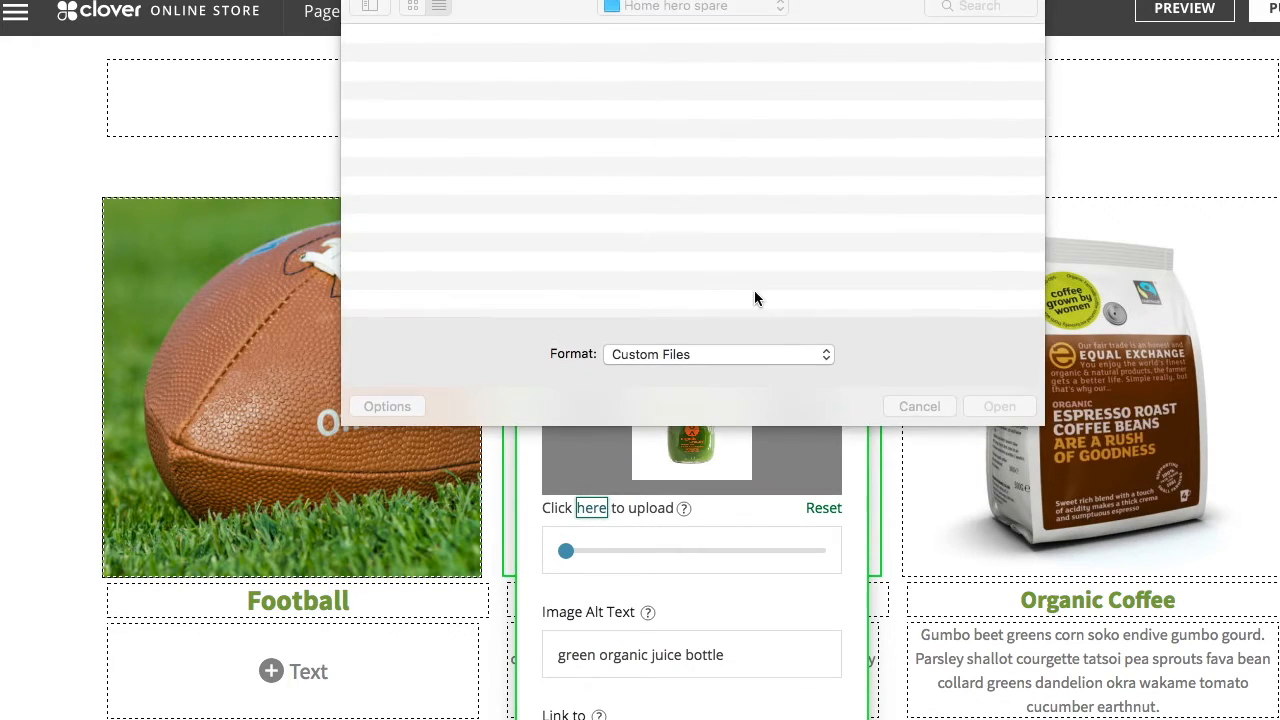
{"action": "left_click", "coordinate": [964, 8]}
{"action": "type", "text": "pi"}
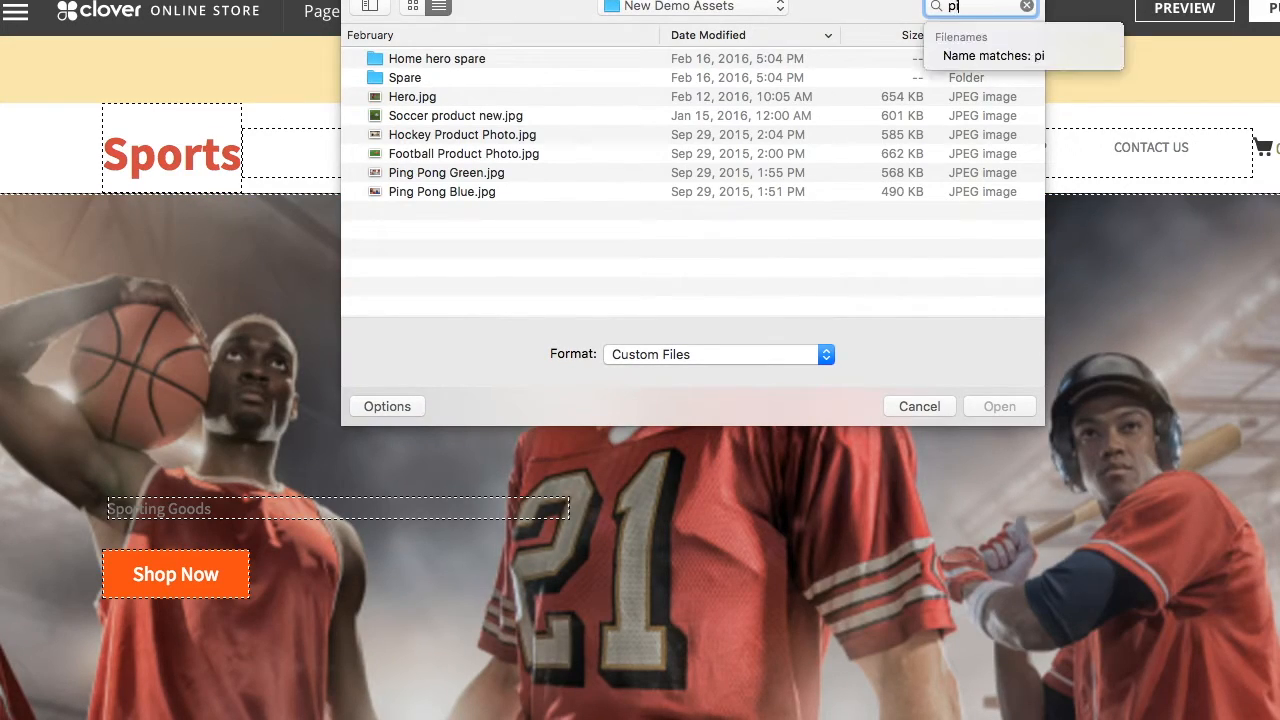
{"action": "type", "text": "ng pong tab"}
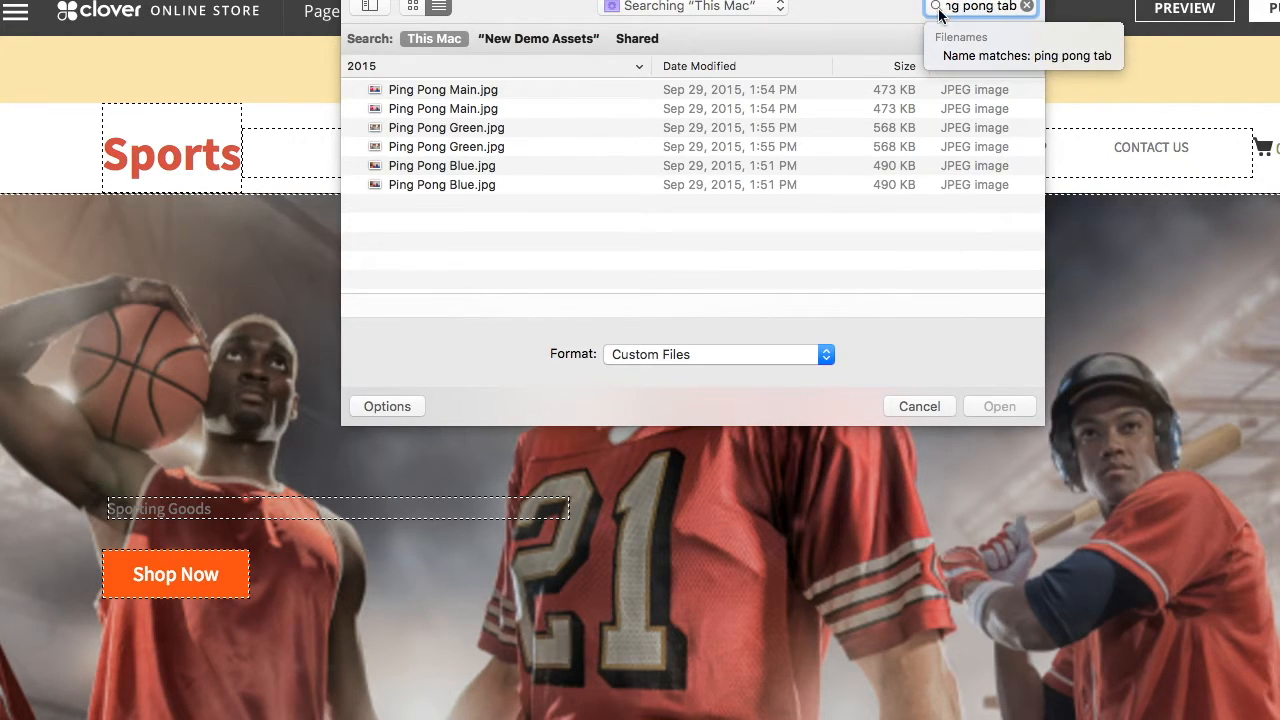
{"action": "double_click", "coordinate": [604, 146]}
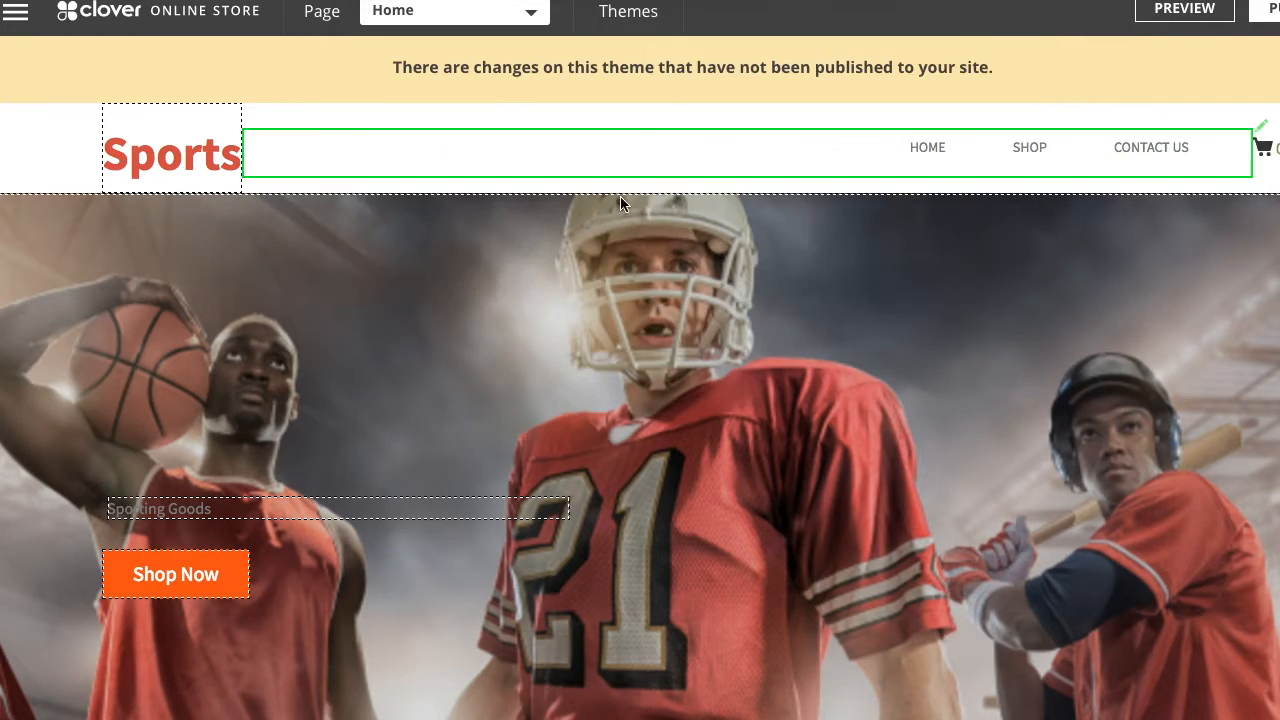
- Set the ping pong image's alt text to "Ping Pong Table", link it to the Ping Pong Table product, and save
{"action": "scroll", "coordinate": [907, 585], "scroll_direction": "down", "scroll_amount": 3}
{"action": "scroll", "coordinate": [906, 580], "scroll_direction": "down", "scroll_amount": 4}
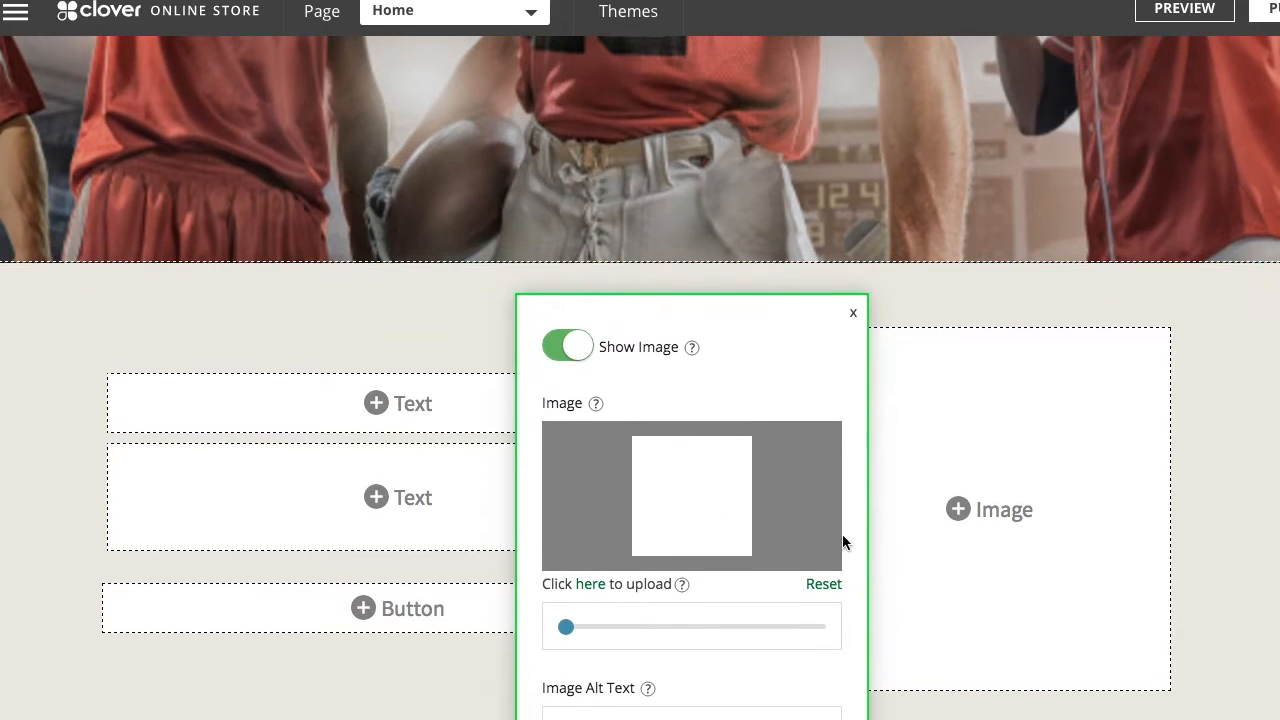
{"action": "scroll", "coordinate": [814, 656], "scroll_direction": "down", "scroll_amount": 3}
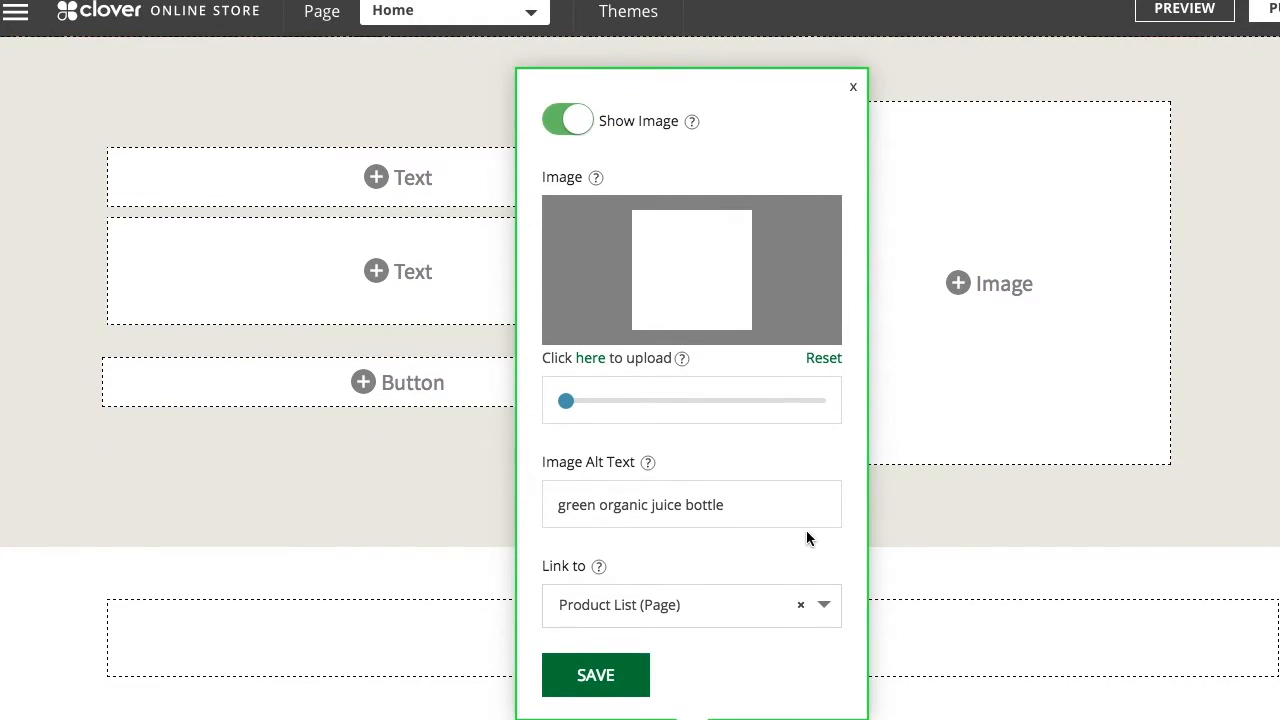
{"action": "left_click_drag", "start_coordinate": [769, 506], "coordinate": [528, 492]}
{"action": "type", "text": "Ping Pong Table"}
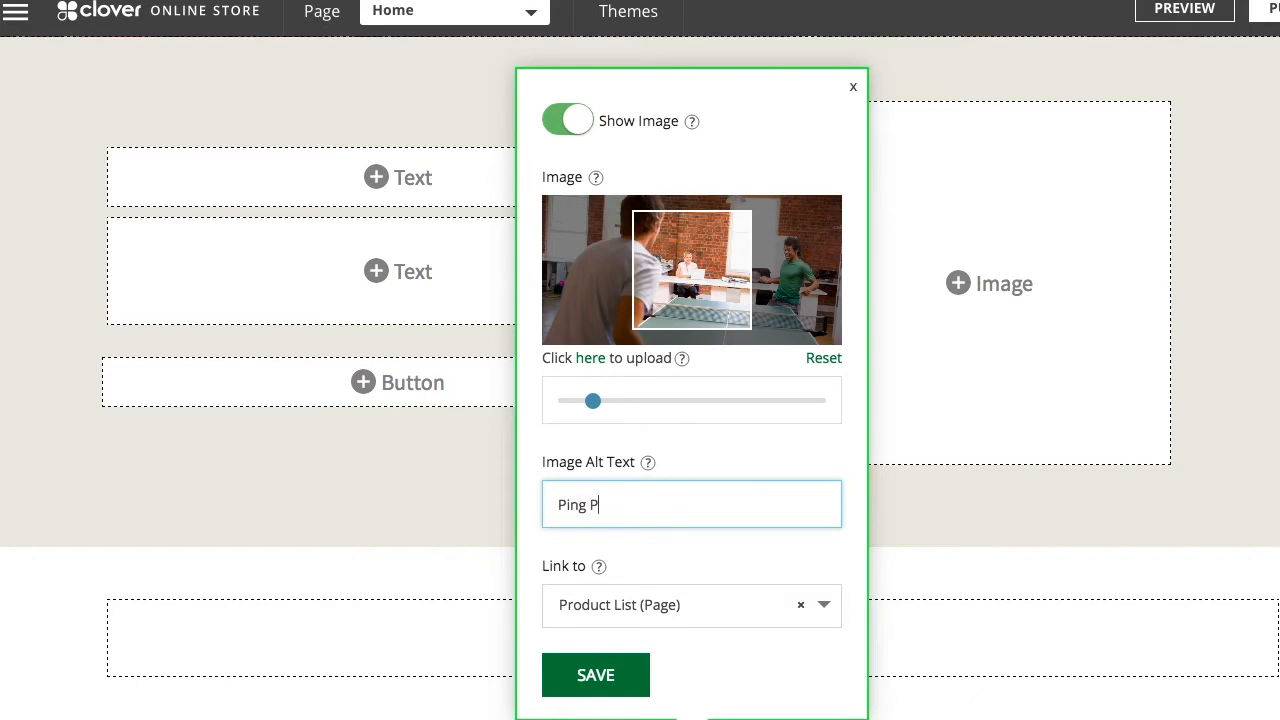
{"action": "left_click", "coordinate": [580, 620]}
{"action": "left_click", "coordinate": [644, 543]}
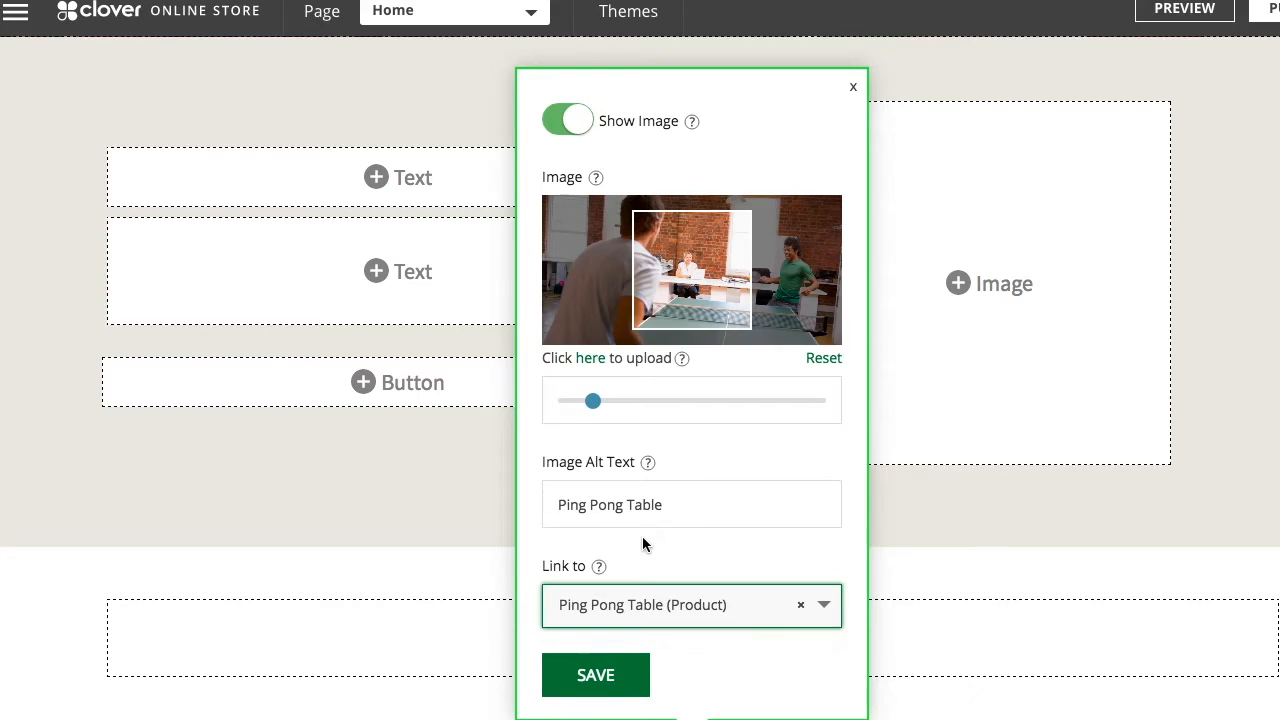
{"action": "left_click", "coordinate": [595, 675]}
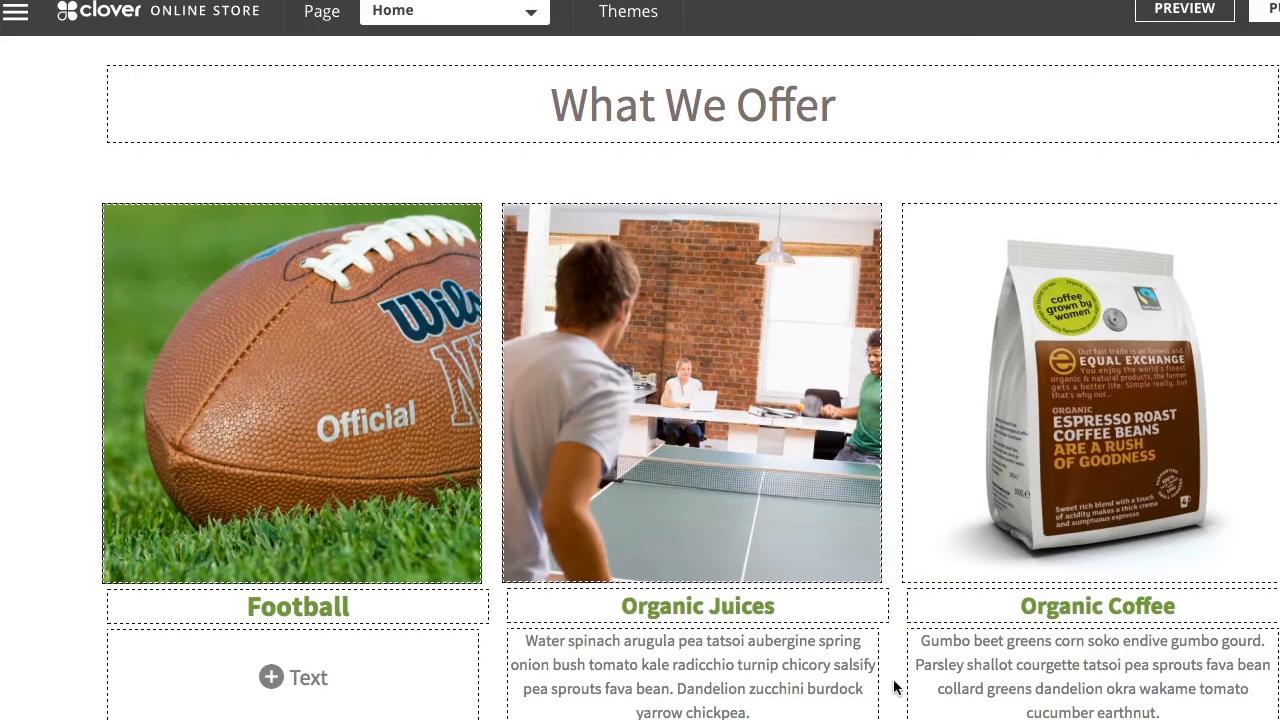
- Change the "Organic Juices" title to "Ping Pong Table", link it to the Ping Pong Table product, and save
{"action": "left_click", "coordinate": [697, 606]}
{"action": "type", "text": "Ping Pong Table"}
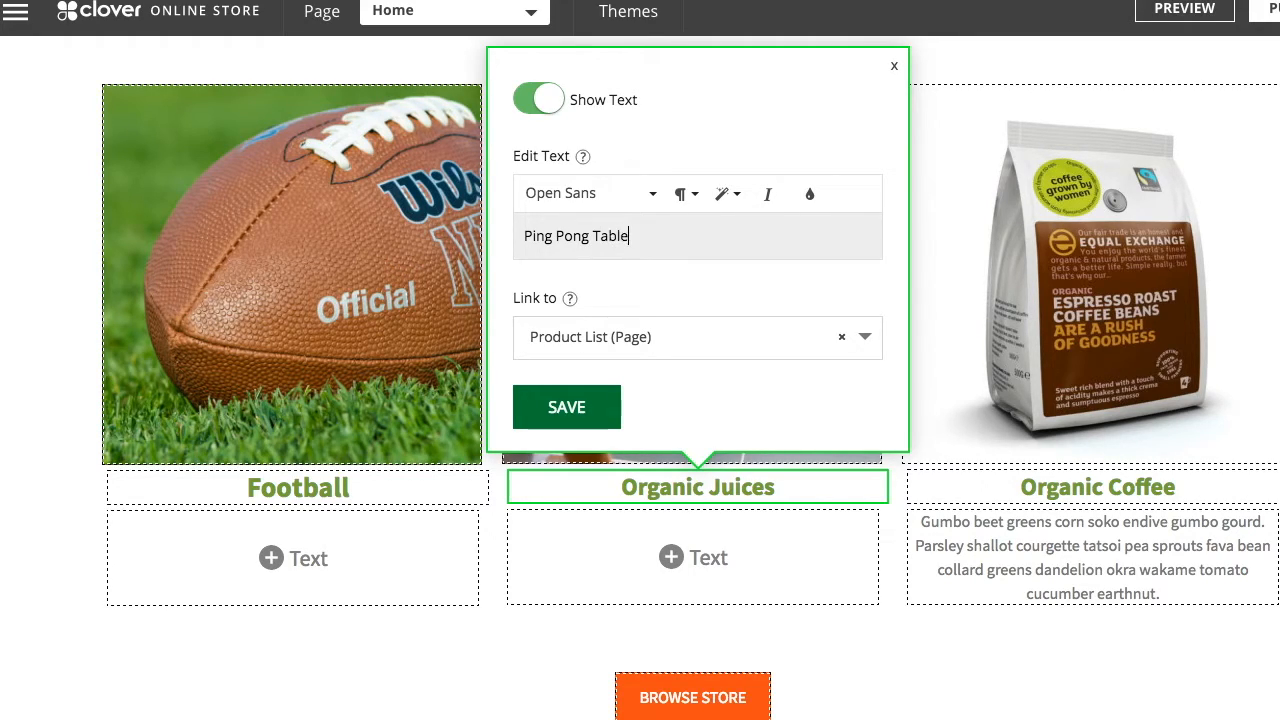
{"action": "left_click", "coordinate": [643, 343]}
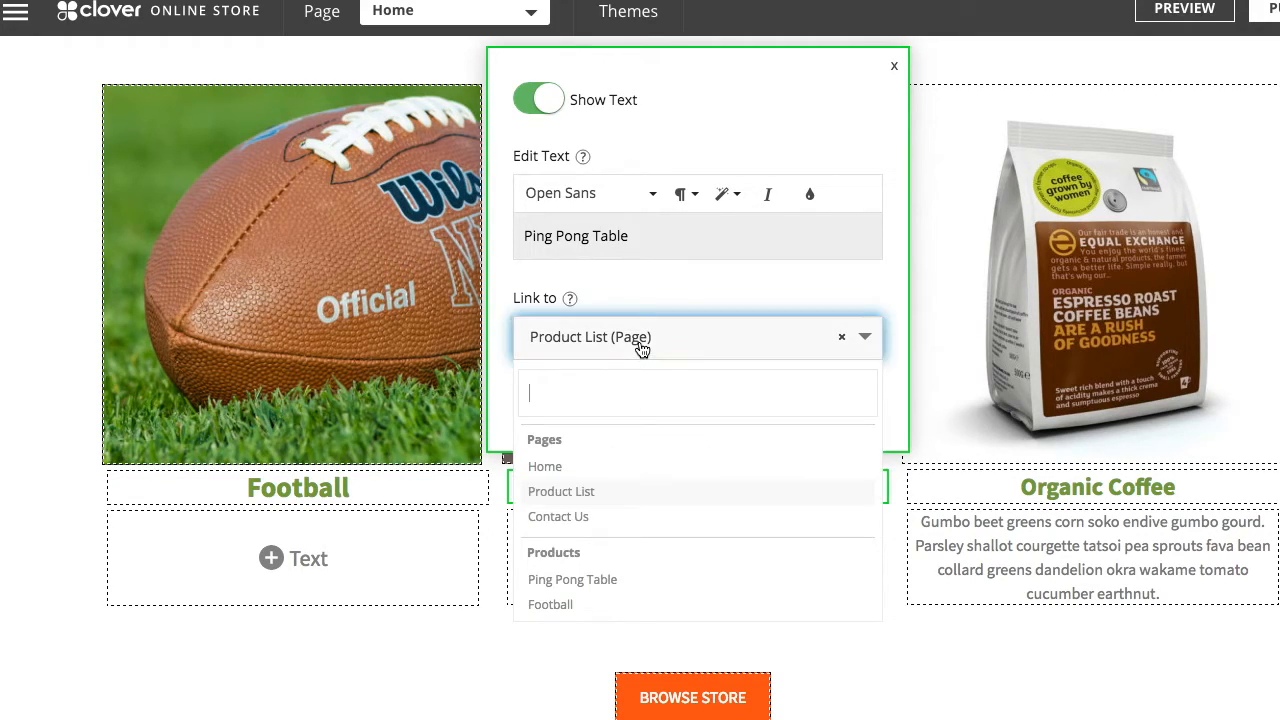
{"action": "left_click", "coordinate": [600, 581]}
{"action": "left_click", "coordinate": [558, 410]}
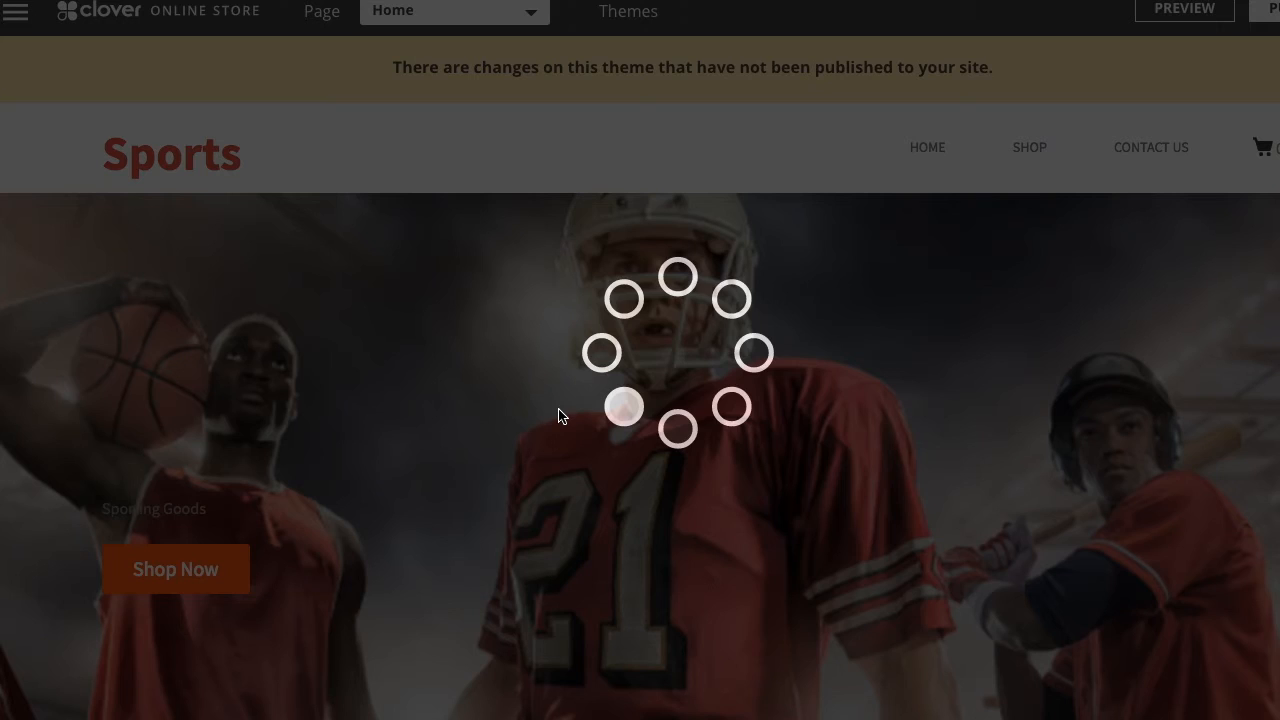
- Hide the placeholder description under the "Ping Pong Table" title and save
{"action": "scroll", "coordinate": [682, 688], "scroll_direction": "down", "scroll_amount": 8}
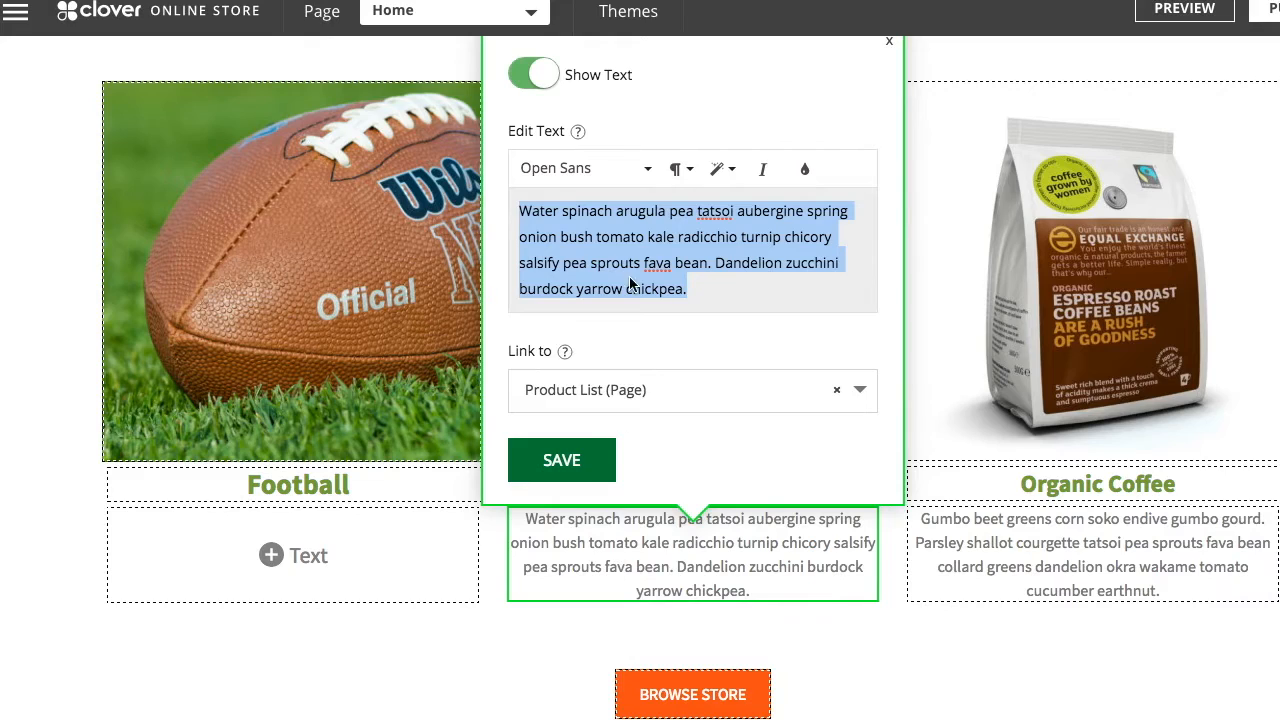
{"action": "left_click", "coordinate": [535, 78]}
{"action": "left_click", "coordinate": [545, 462]}
- Replace the Organic Coffee image under "What We Offer" with "Soccer Product Photo.jpg", found by searching "Soccer Ball"
{"action": "scroll", "coordinate": [681, 687], "scroll_direction": "down", "scroll_amount": 5}
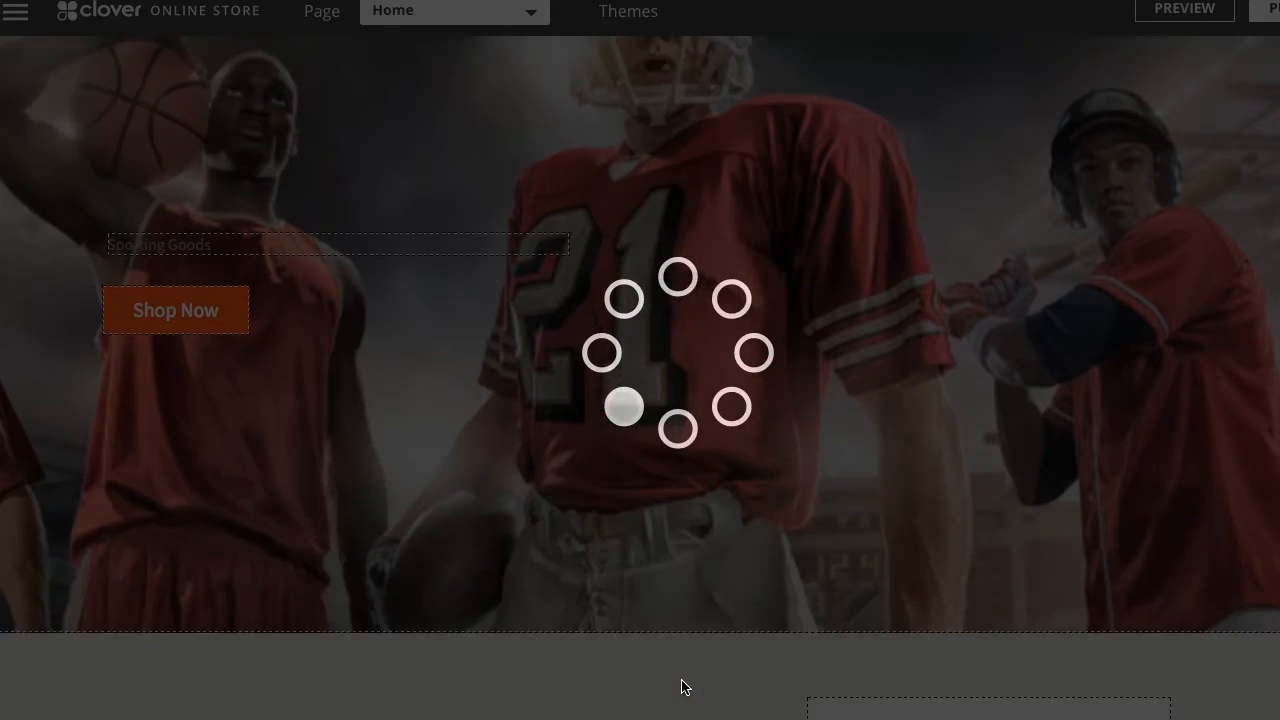
{"action": "scroll", "coordinate": [682, 688], "scroll_direction": "down", "scroll_amount": 6}
{"action": "scroll", "coordinate": [912, 617], "scroll_direction": "down", "scroll_amount": 4}
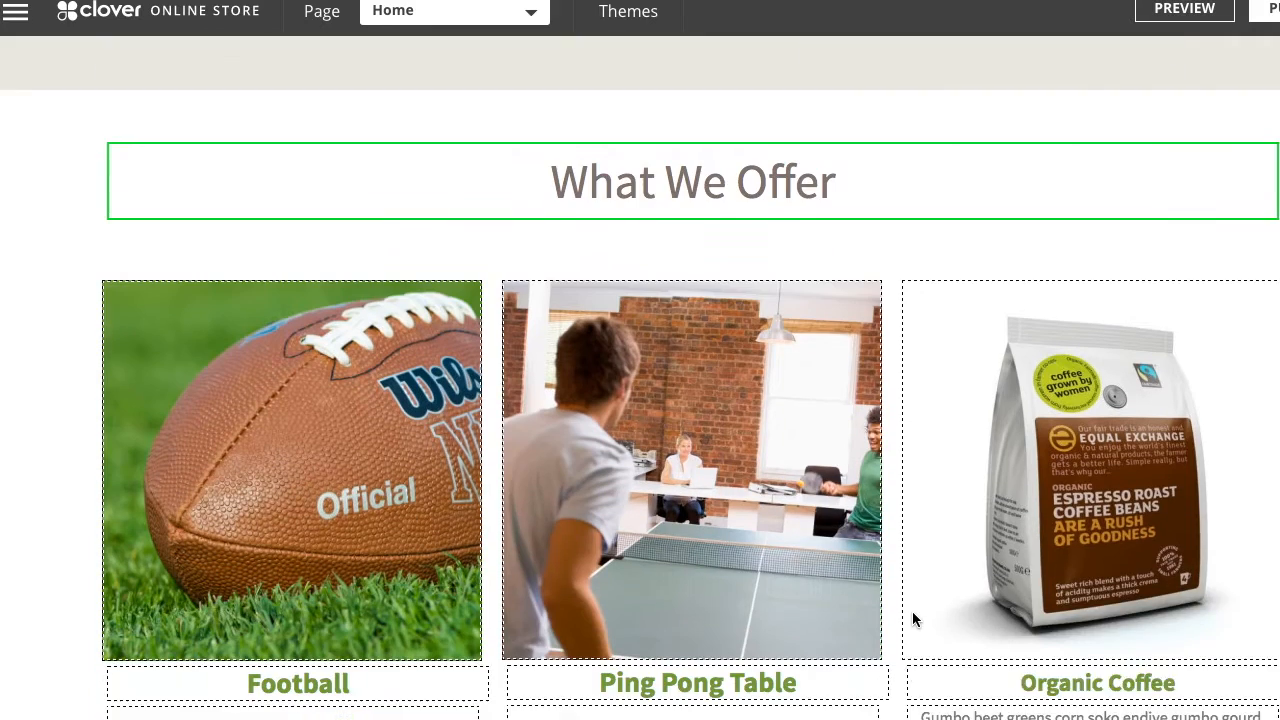
{"action": "scroll", "coordinate": [912, 617], "scroll_direction": "down", "scroll_amount": 3}
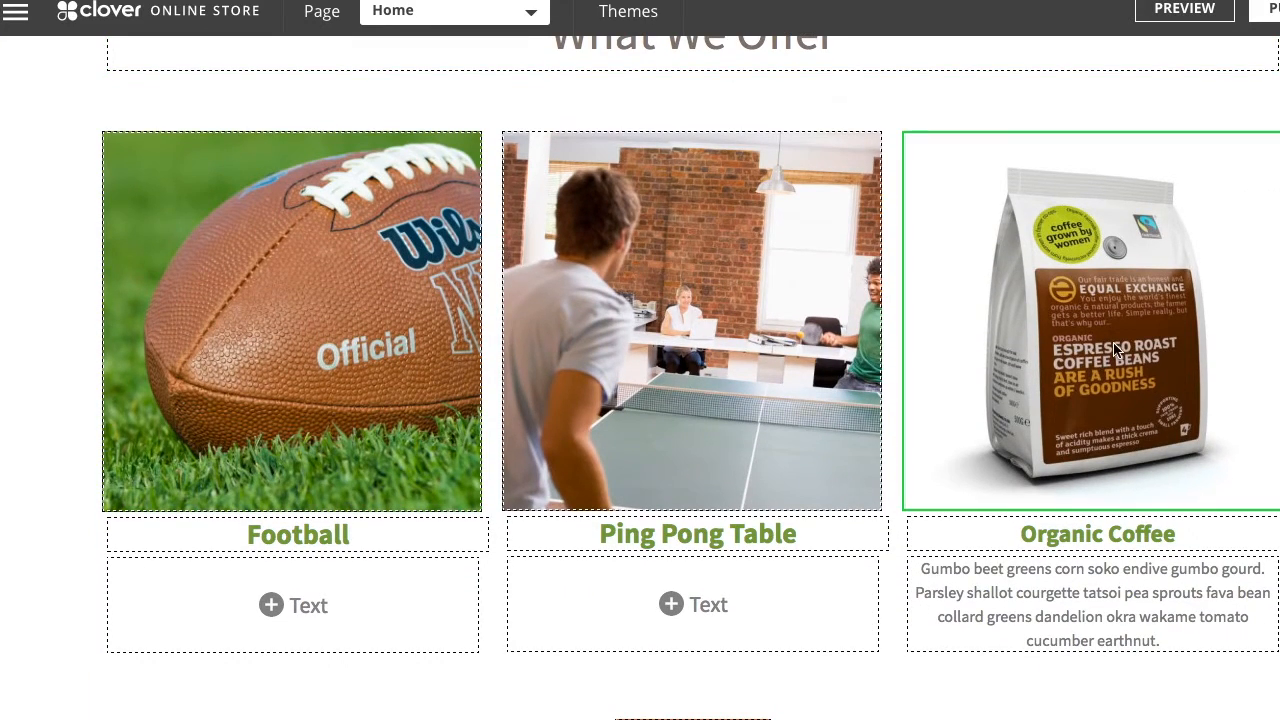
{"action": "left_click", "coordinate": [1117, 349]}
{"action": "left_click", "coordinate": [990, 442]}
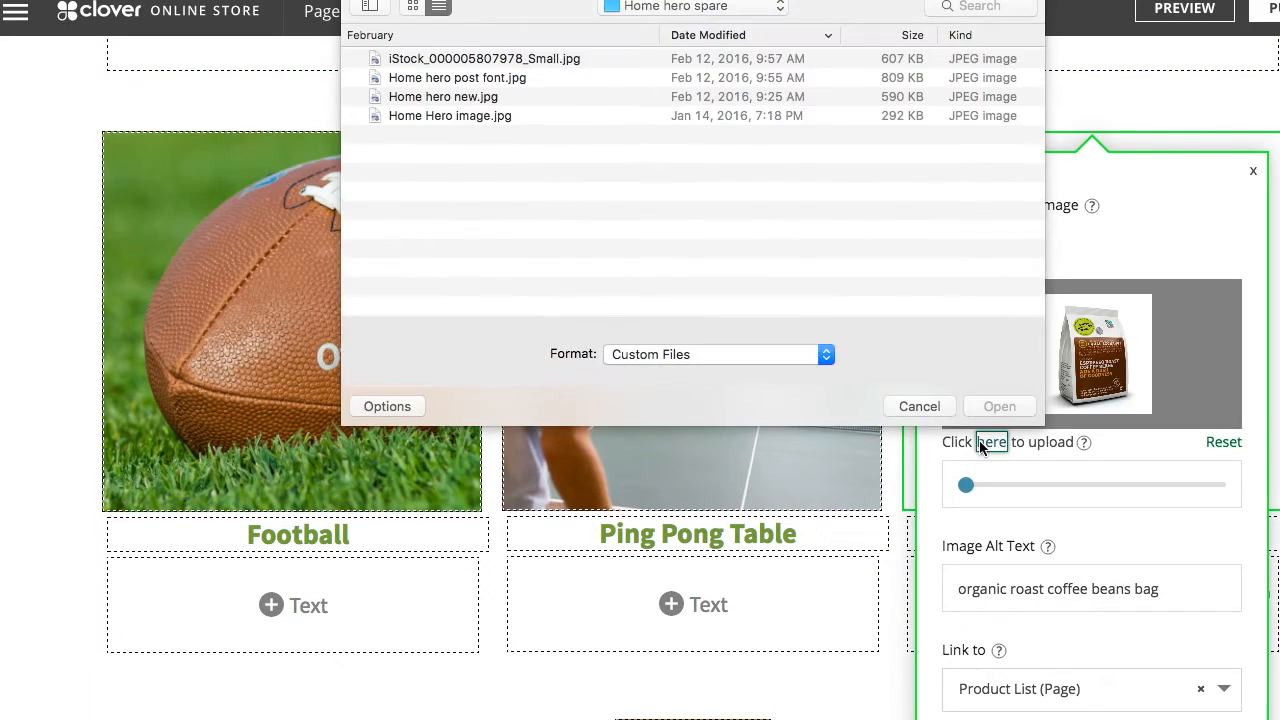
{"action": "type", "text": "Soccer Ball"}
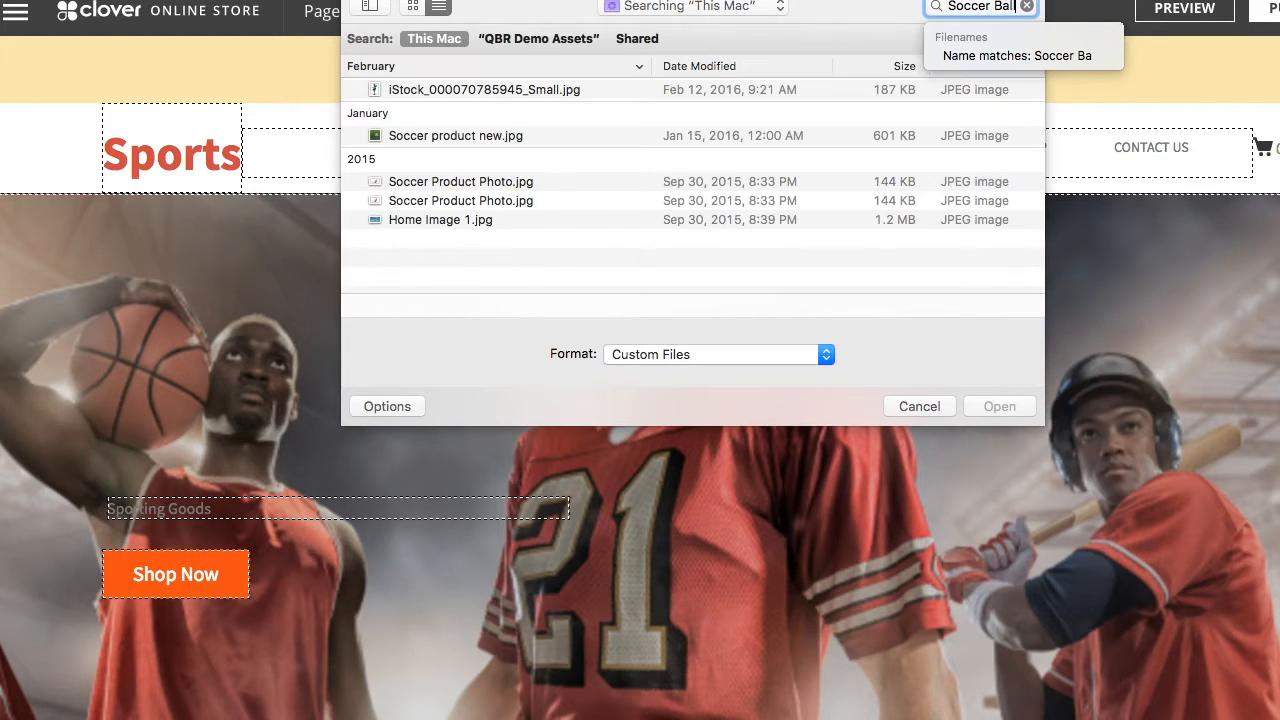
{"action": "key", "text": "Return"}
{"action": "scroll", "coordinate": [777, 94], "scroll_direction": "down", "scroll_amount": 2}
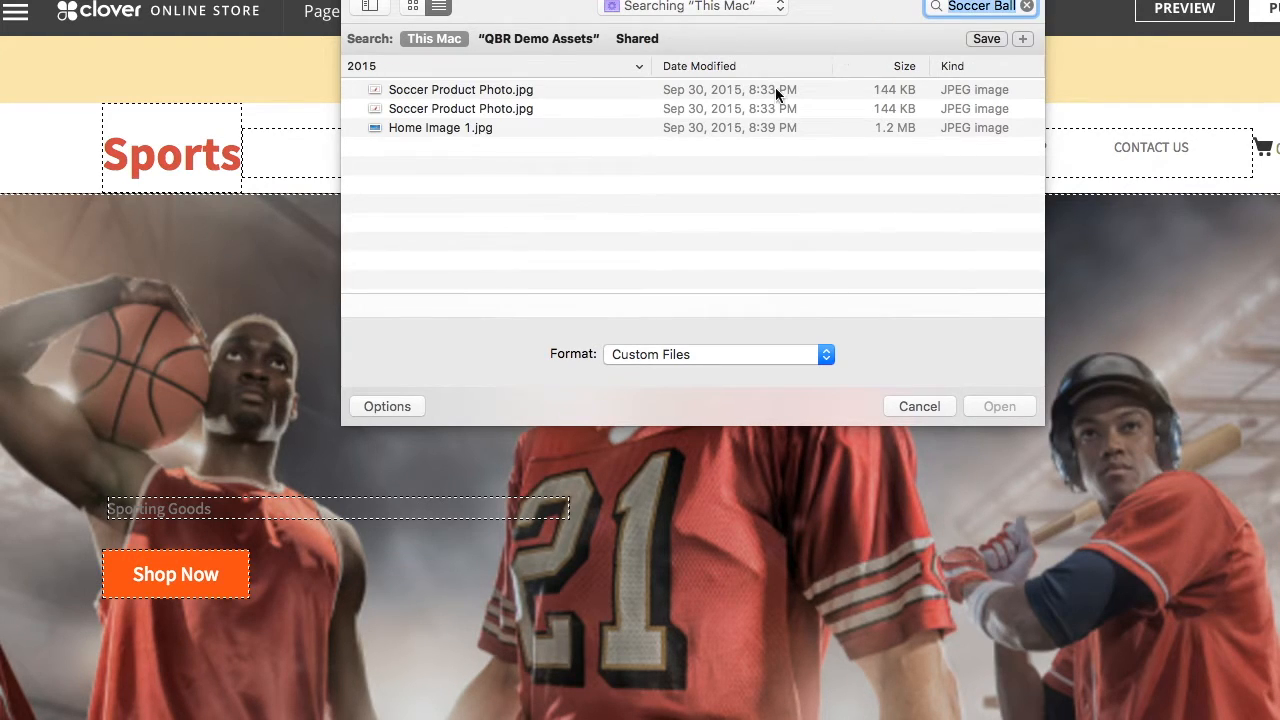
{"action": "double_click", "coordinate": [538, 91]}
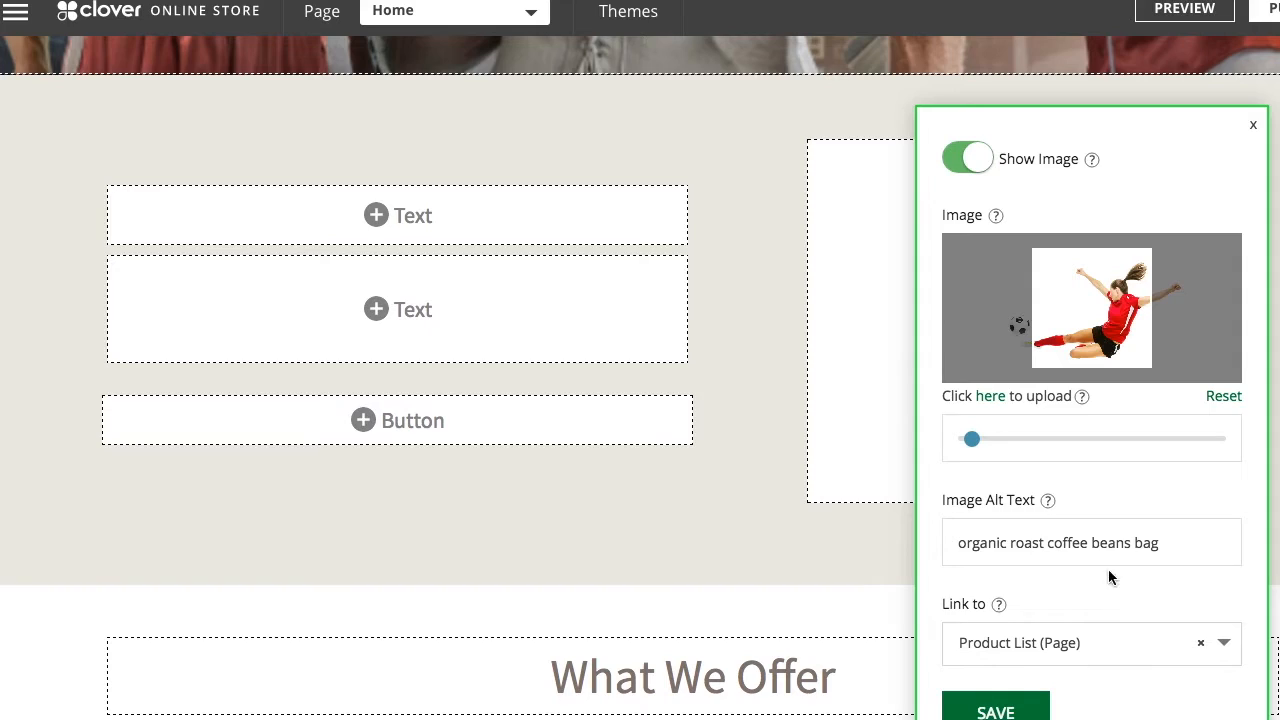
- Set the soccer image's alt text to "Soccer Ball", link it to the Soccer Ball product, and save
{"action": "triple_click", "coordinate": [1106, 541]}
{"action": "type", "text": "Soccer Ball"}
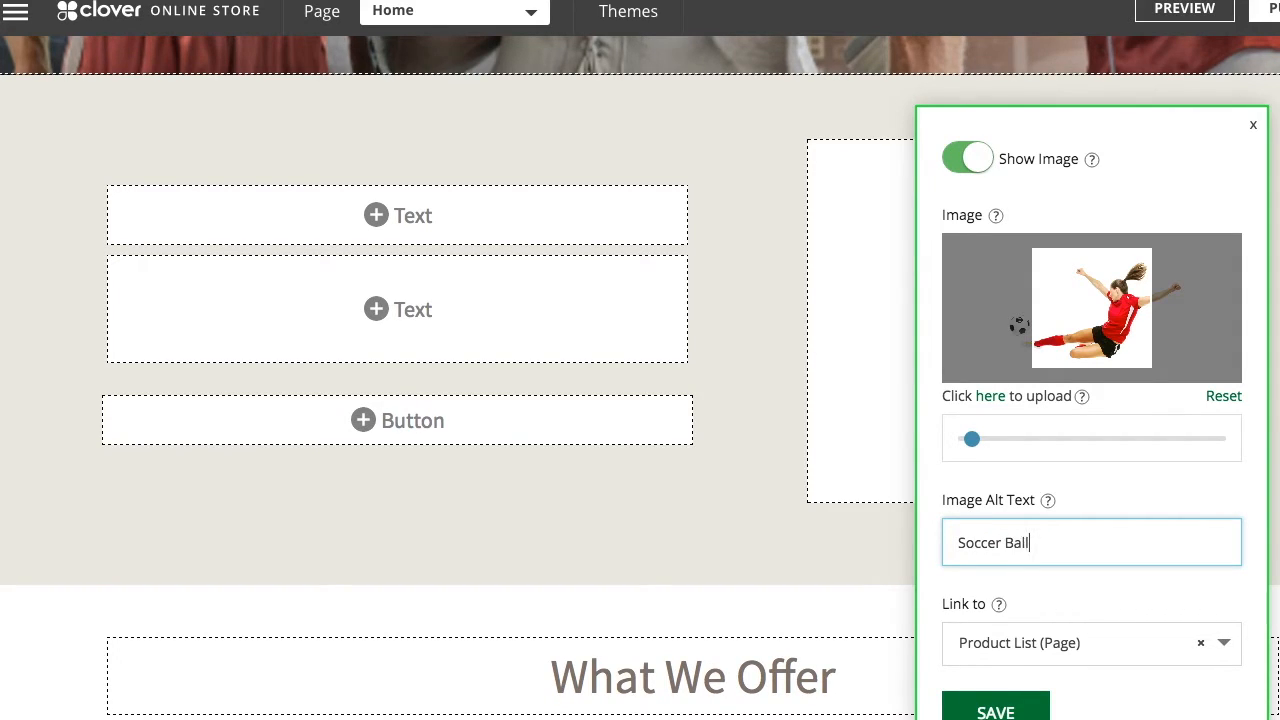
{"action": "left_click", "coordinate": [1140, 645]}
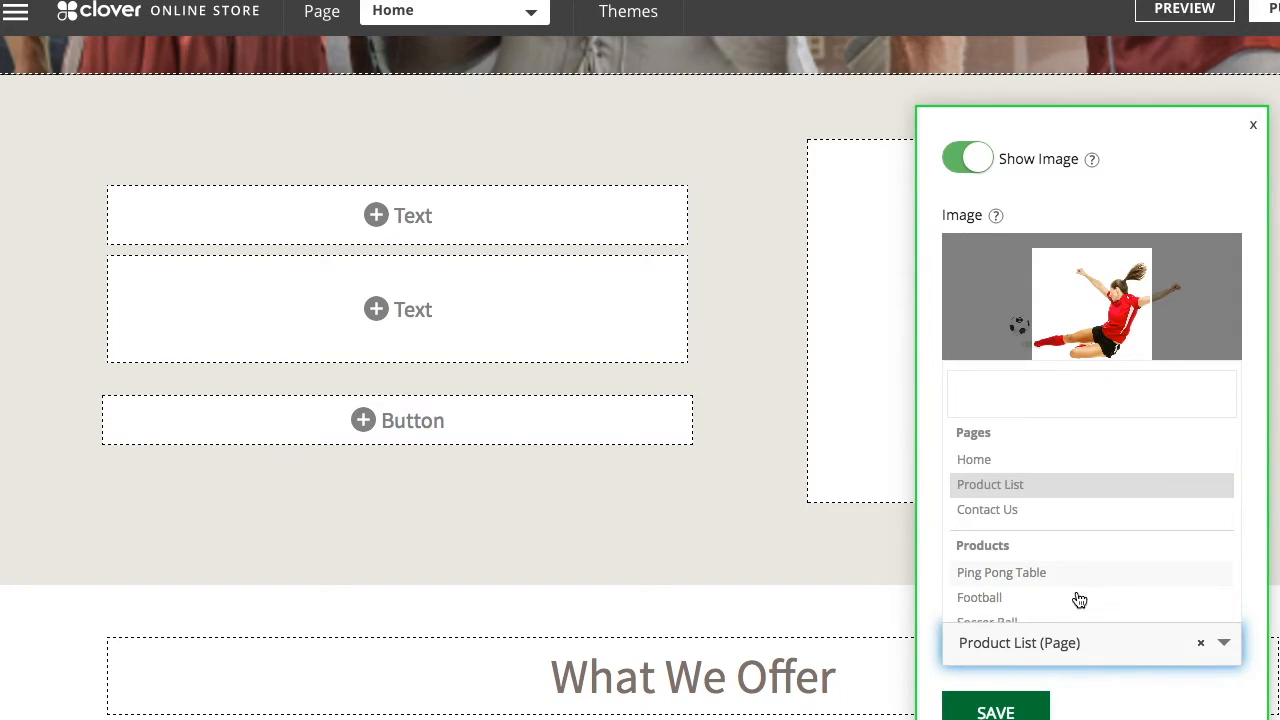
{"action": "scroll", "coordinate": [1080, 600], "scroll_direction": "down", "scroll_amount": 1}
{"action": "left_click", "coordinate": [1031, 592]}
{"action": "left_click", "coordinate": [993, 700]}
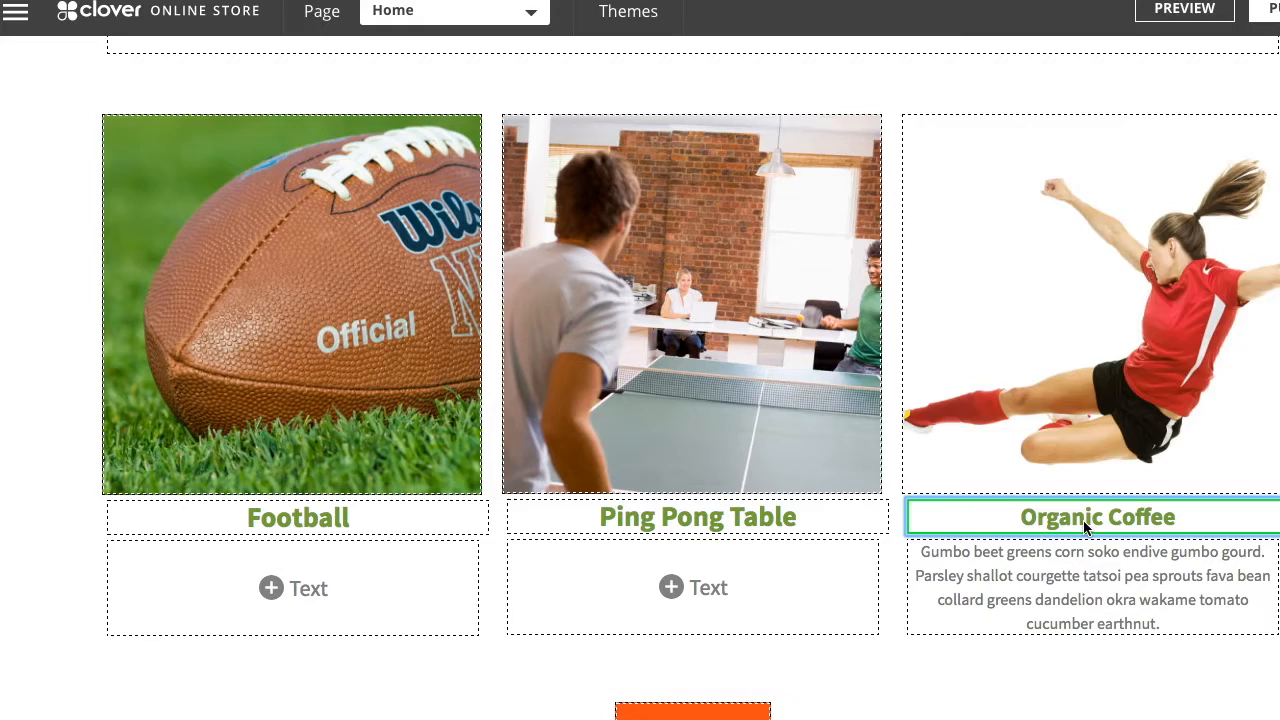
- Change the "Organic Coffee" title to "Soccer Ball", link it to the Soccer Ball product, and save
{"action": "left_click", "coordinate": [1096, 528]}
{"action": "type", "text": "Soccer Ball"}
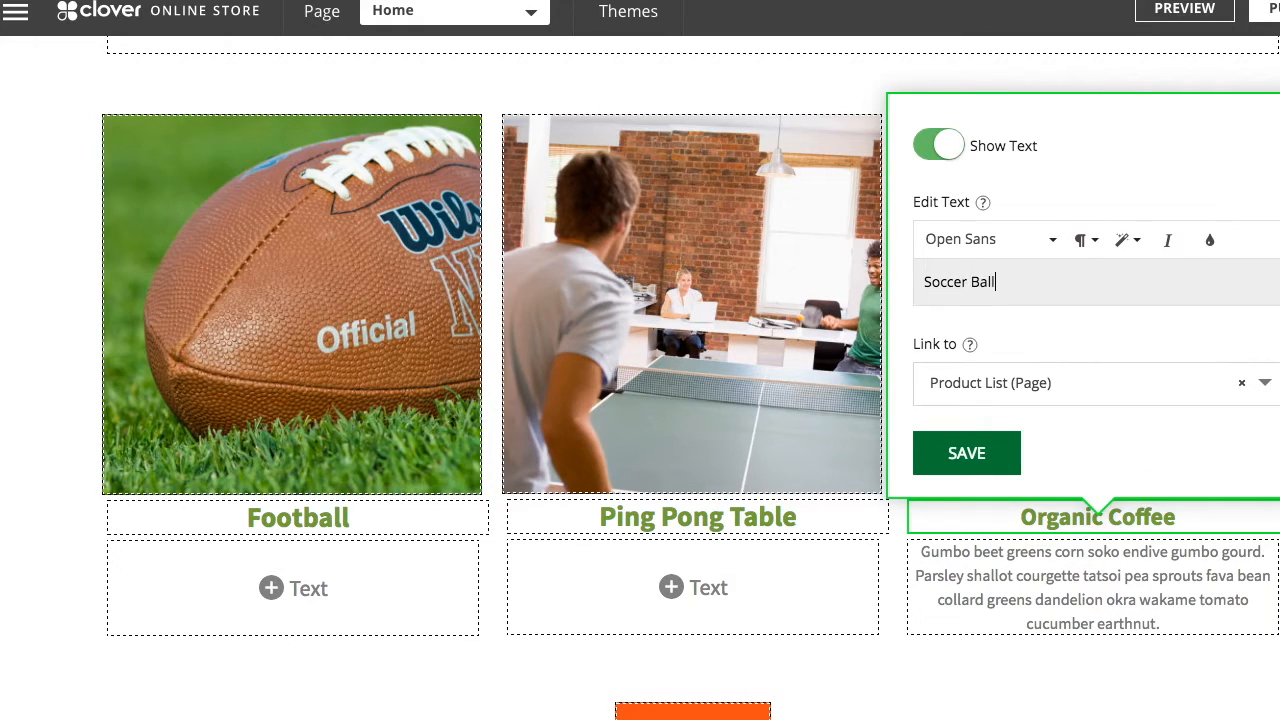
{"action": "left_click", "coordinate": [1077, 384]}
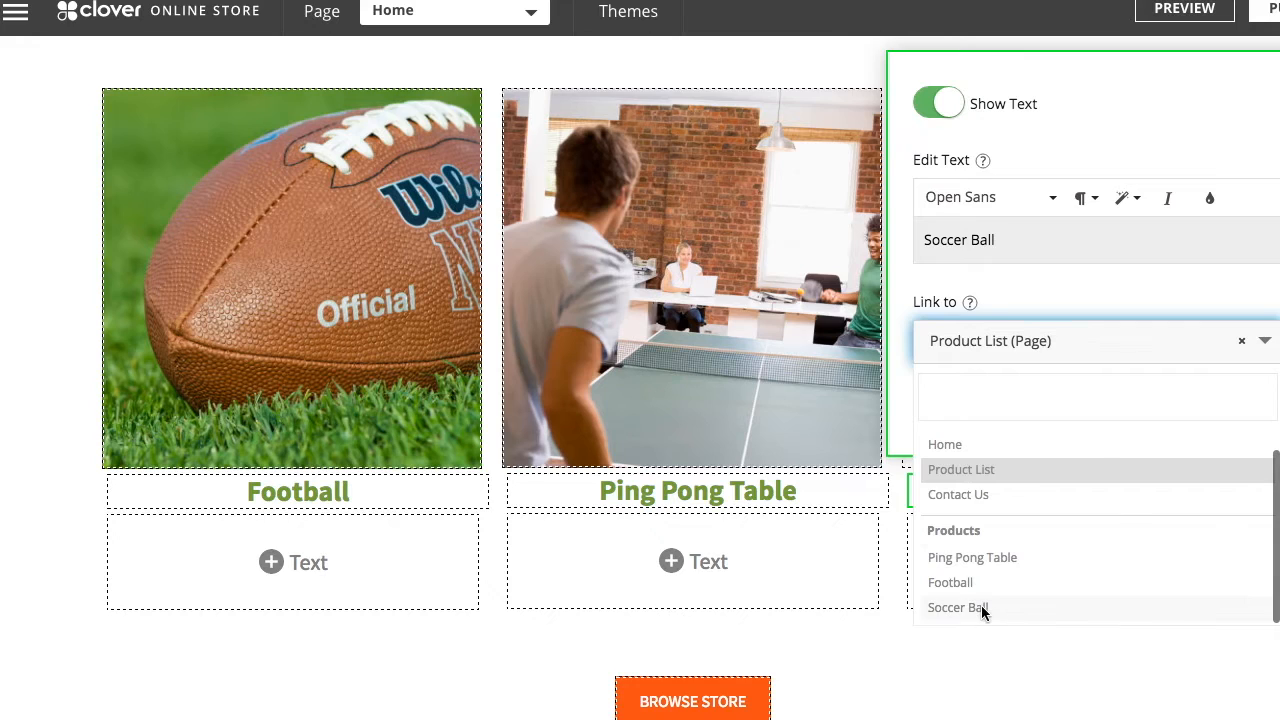
{"action": "left_click", "coordinate": [981, 605]}
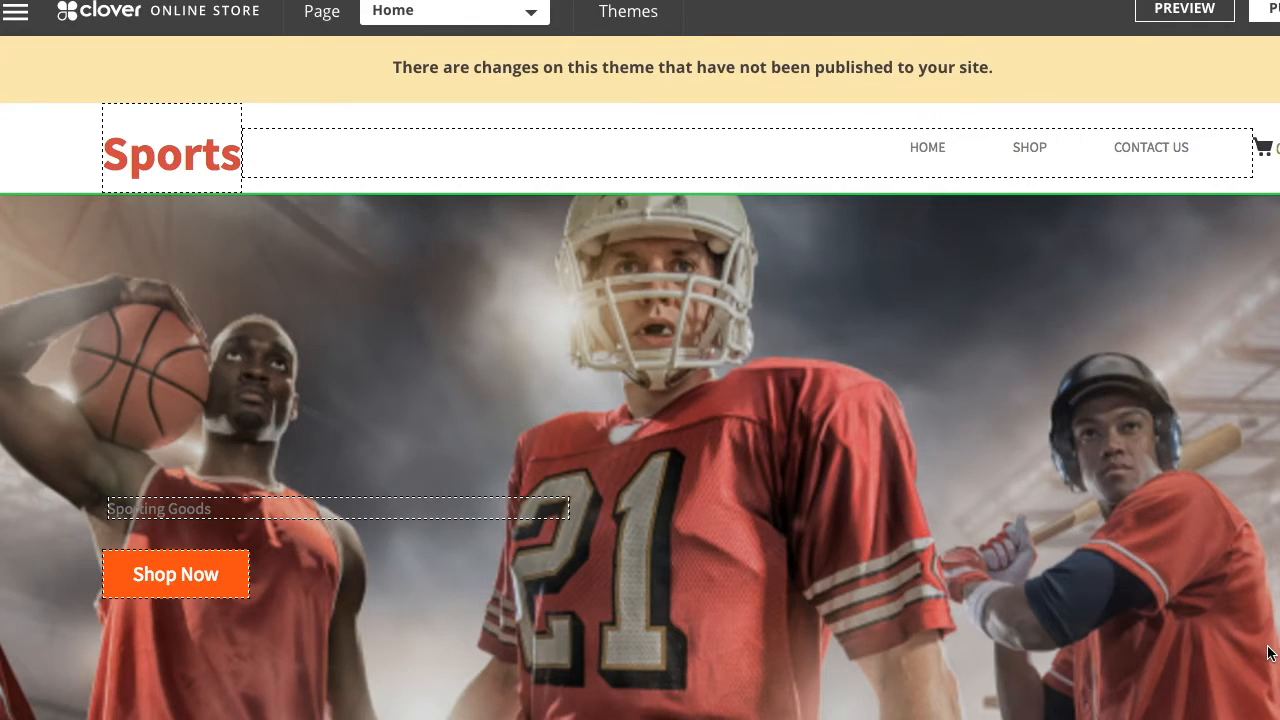
- Hide the placeholder description under the "Soccer Ball" title and save
{"action": "scroll", "coordinate": [1270, 652], "scroll_direction": "down", "scroll_amount": 15}
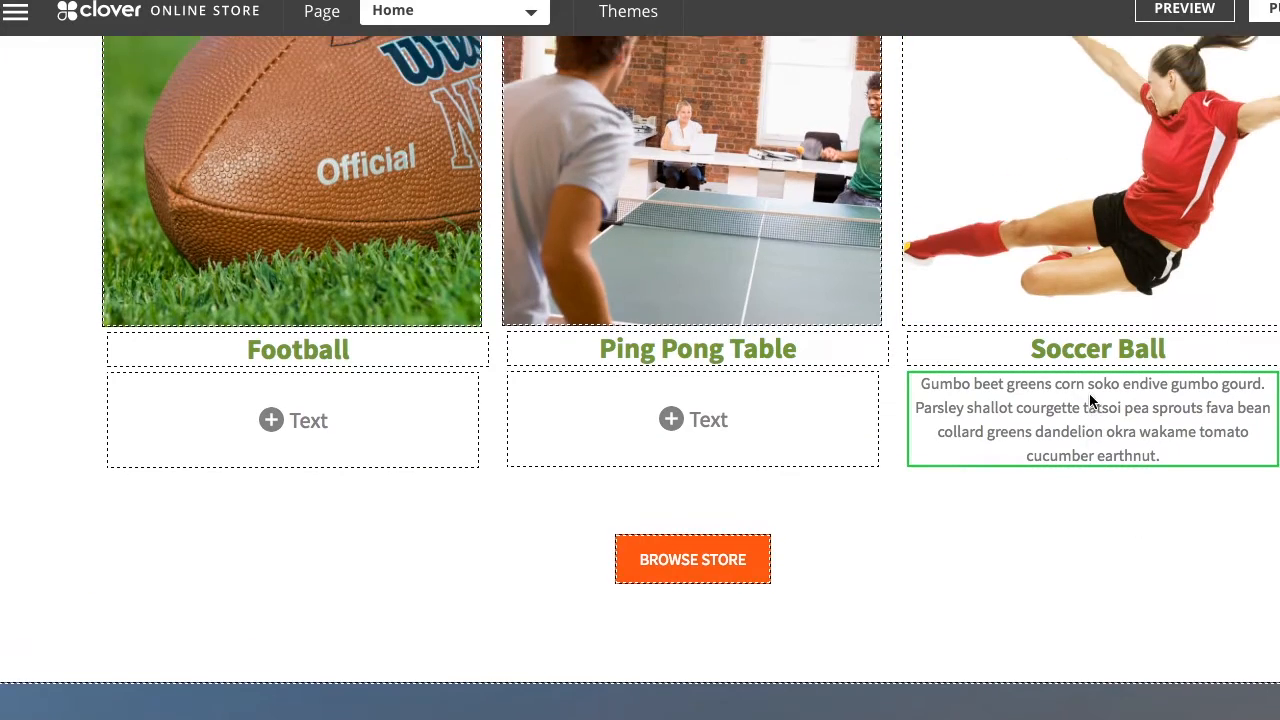
{"action": "left_click", "coordinate": [1057, 454]}
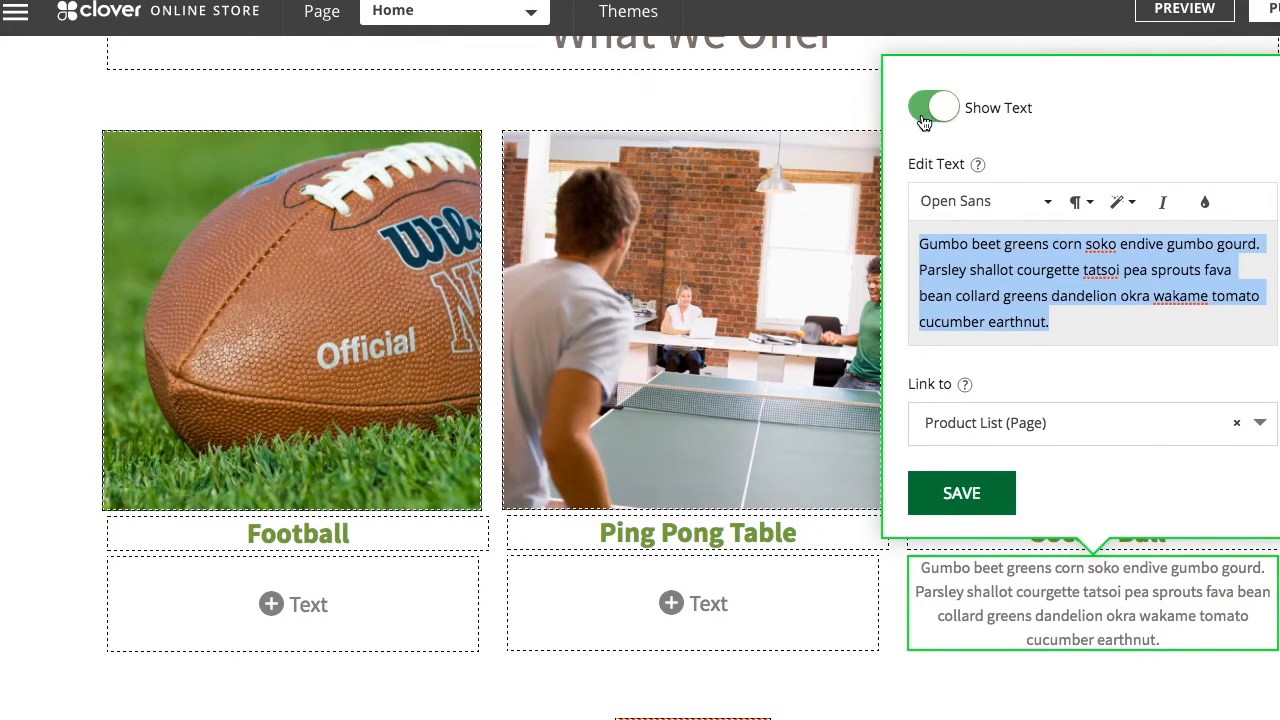
{"action": "left_click", "coordinate": [923, 117]}
{"action": "left_click", "coordinate": [944, 495]}
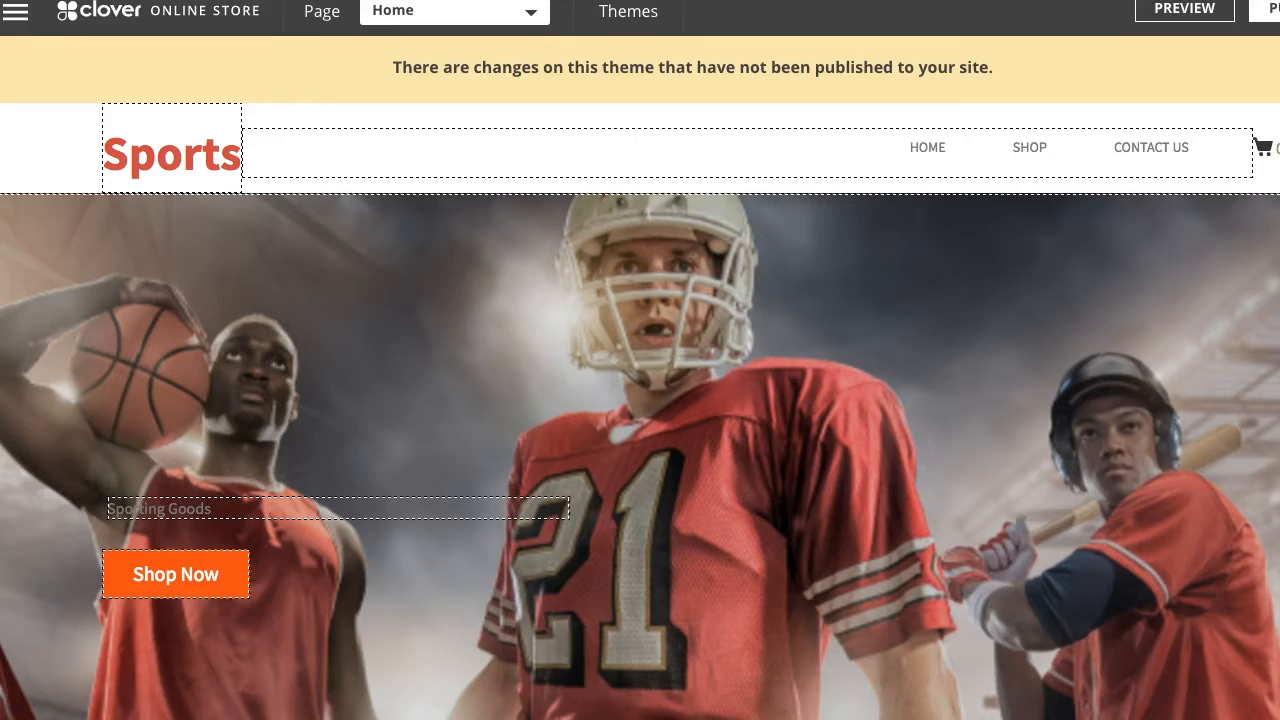
- Clear and hide the "Come Visit the Farm!" text in the banner above the footer and save
{"action": "scroll", "coordinate": [1100, 196], "scroll_direction": "down", "scroll_amount": 15}
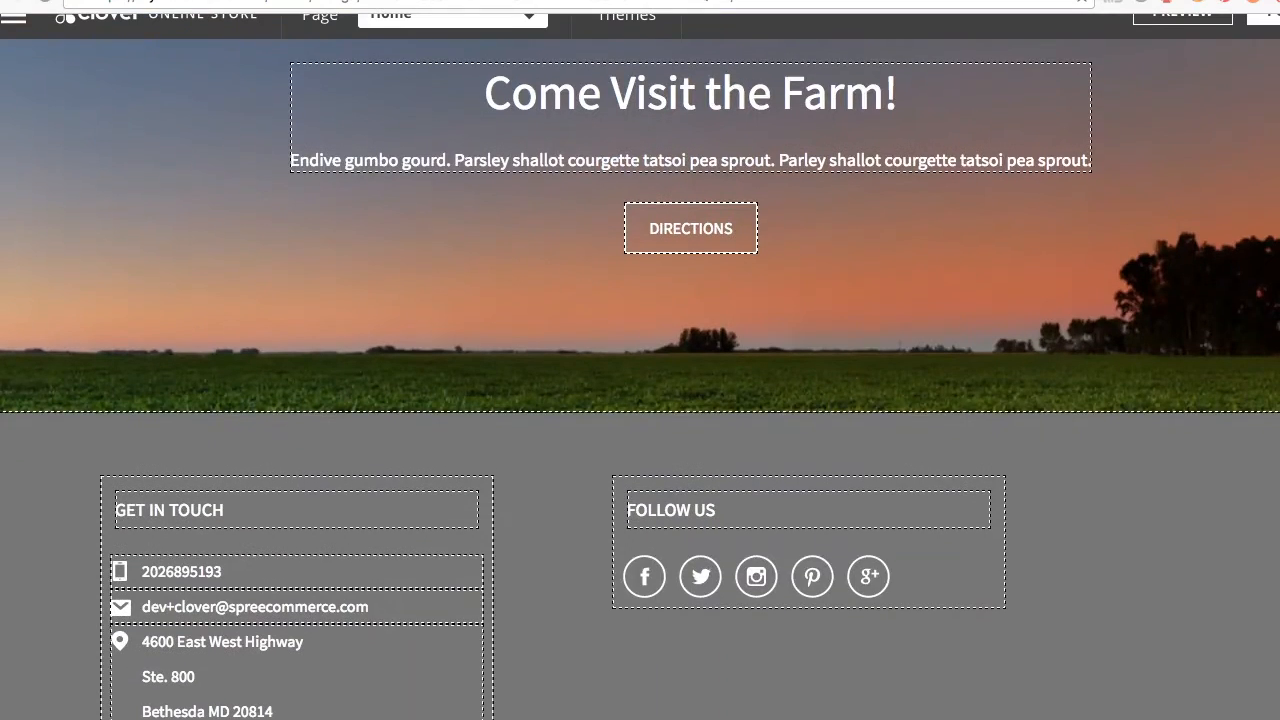
{"action": "left_click", "coordinate": [1033, 90]}
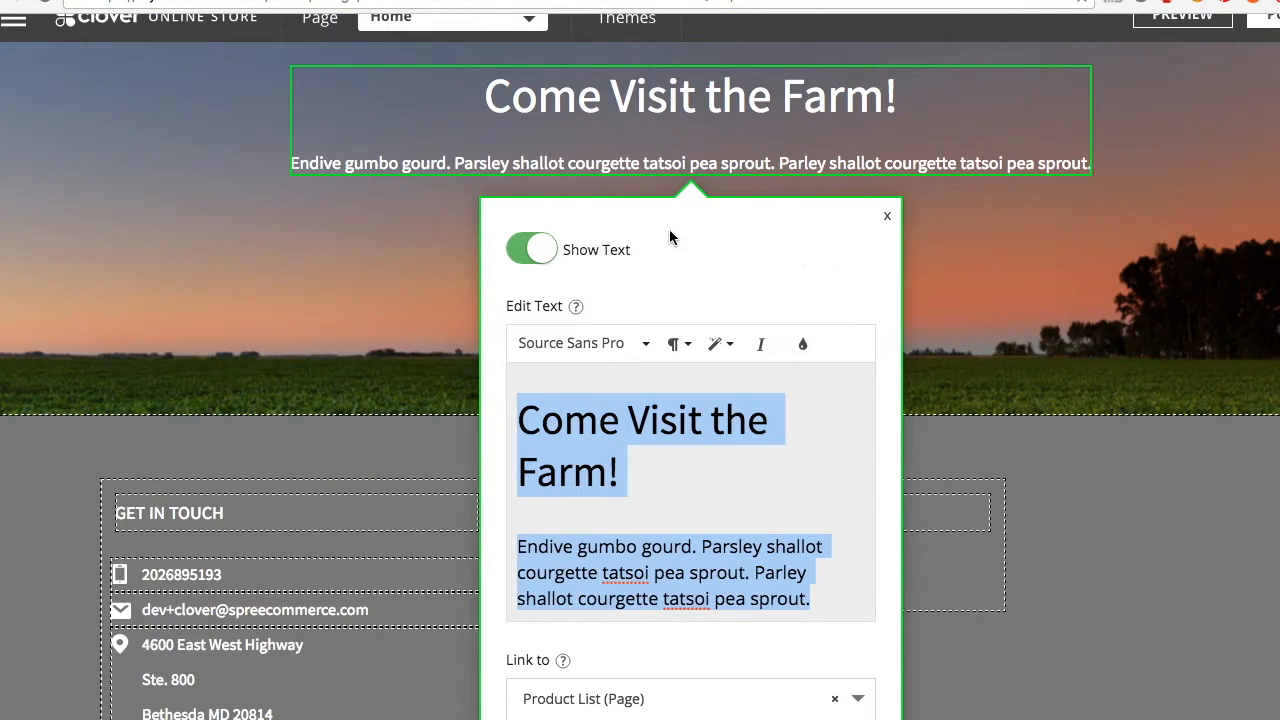
{"action": "left_click", "coordinate": [512, 248]}
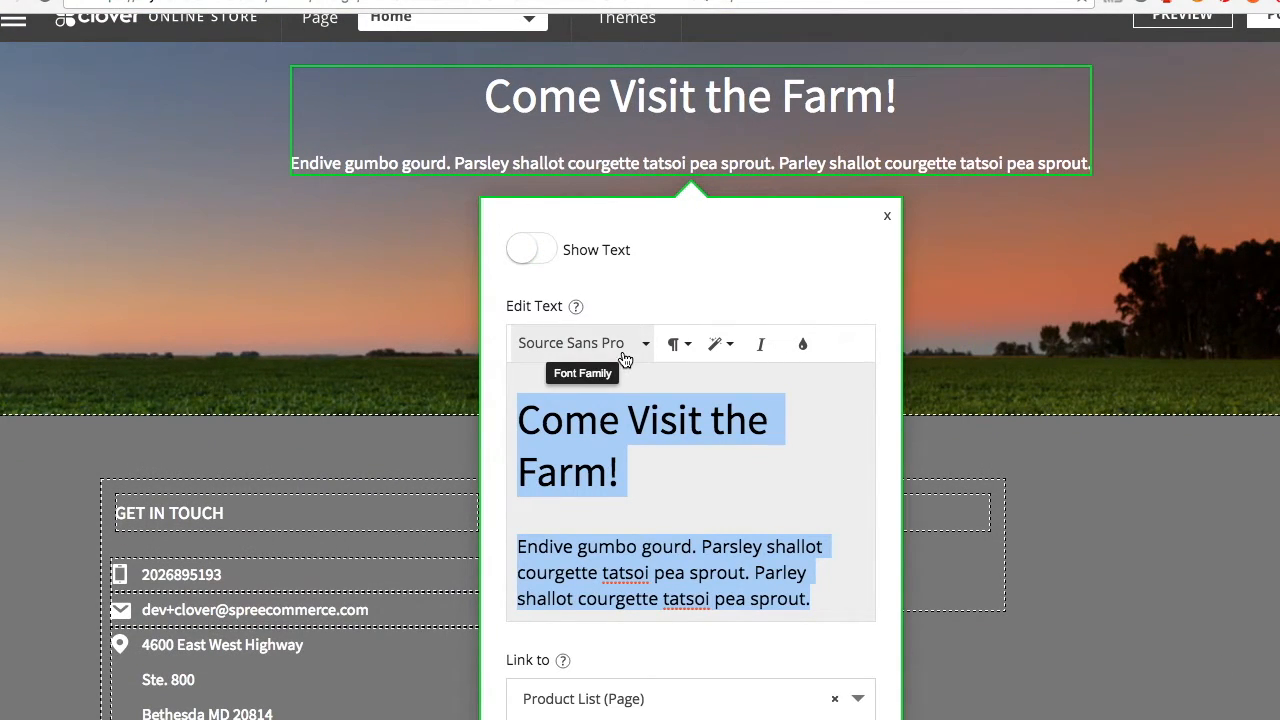
{"action": "key", "text": "BackSpace"}
{"action": "left_click", "coordinate": [560, 636]}
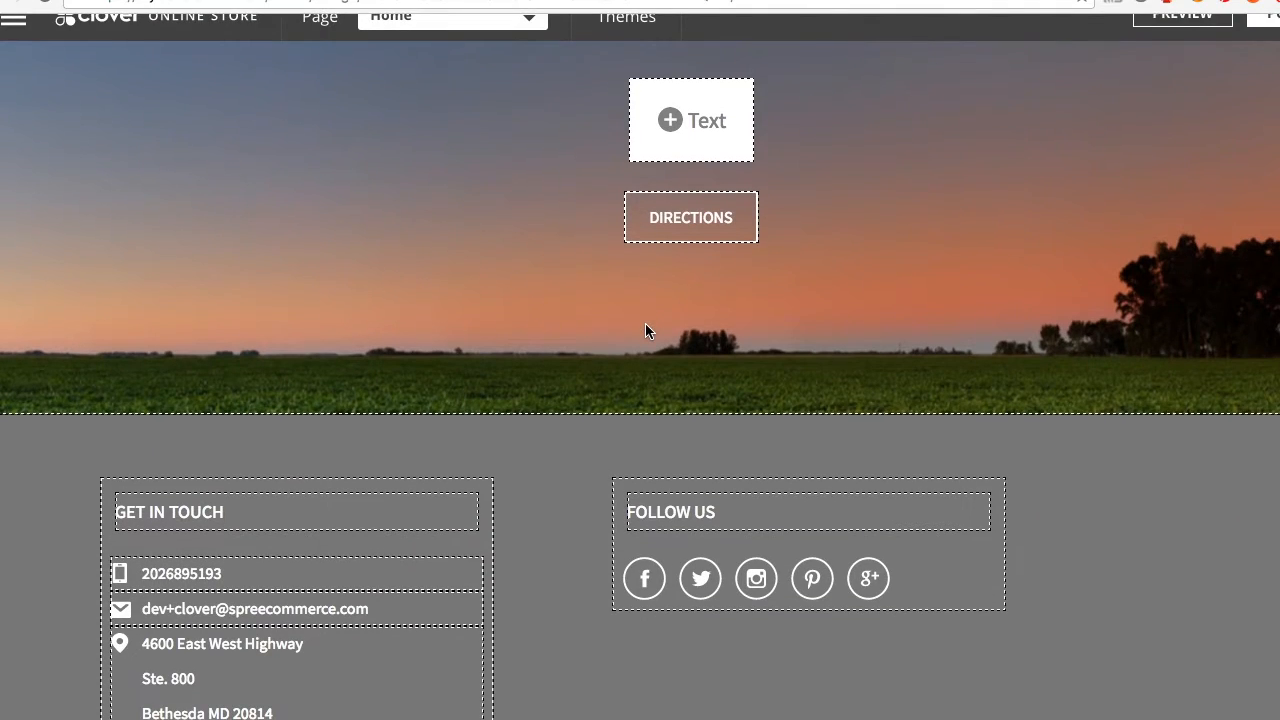
- Hide the "Directions" button in the banner above the footer
{"action": "left_click", "coordinate": [663, 220]}
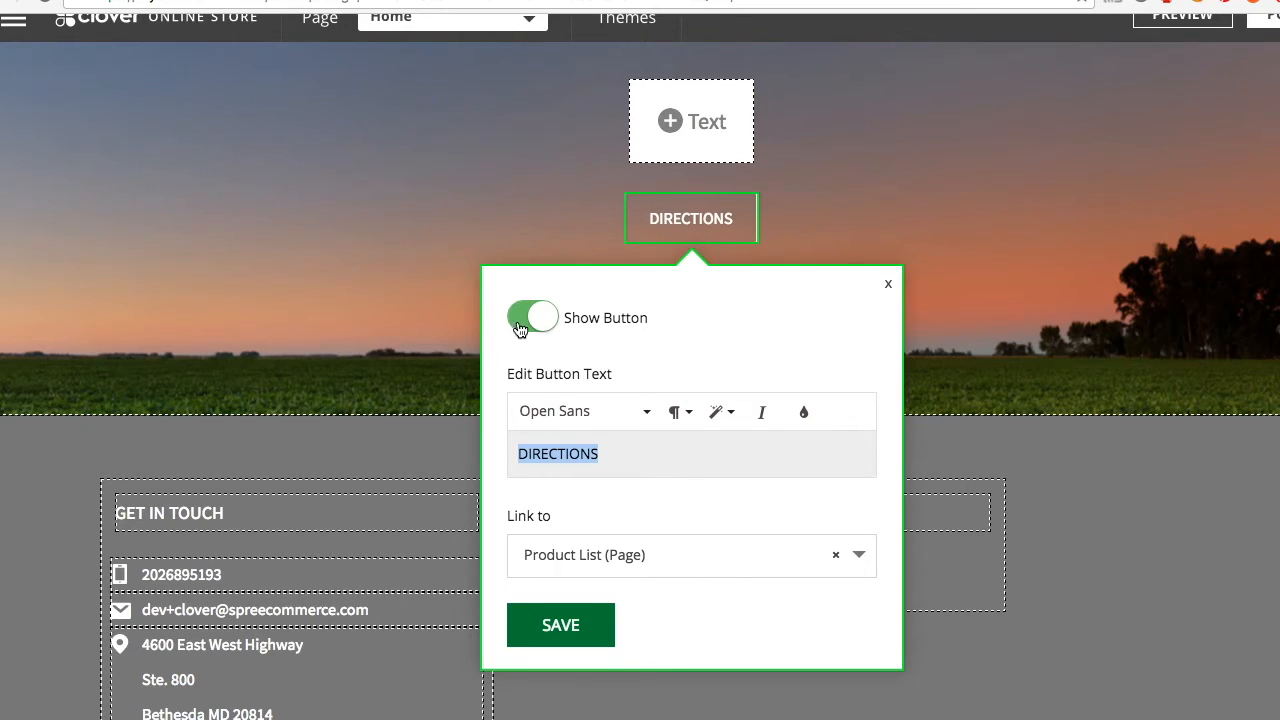
{"action": "left_click", "coordinate": [519, 330]}
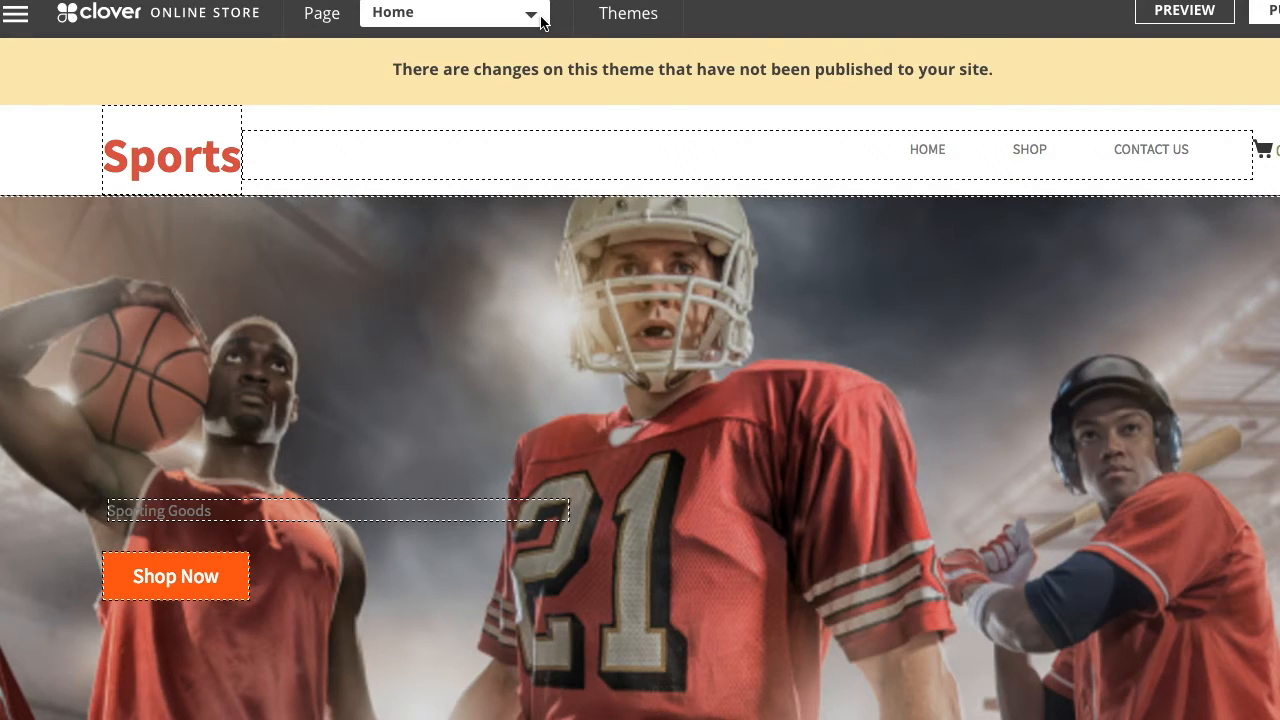
{"action": "left_click", "coordinate": [541, 20]}
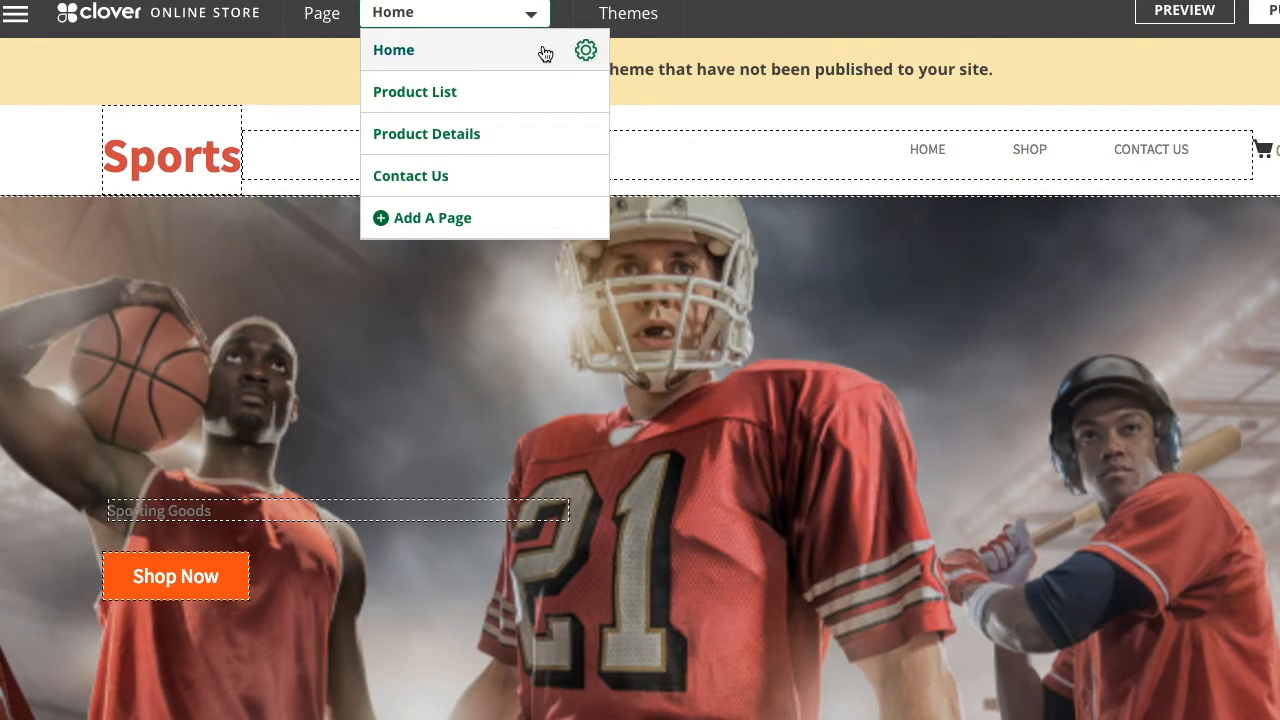
{"action": "mouse_move", "coordinate": [558, 137]}
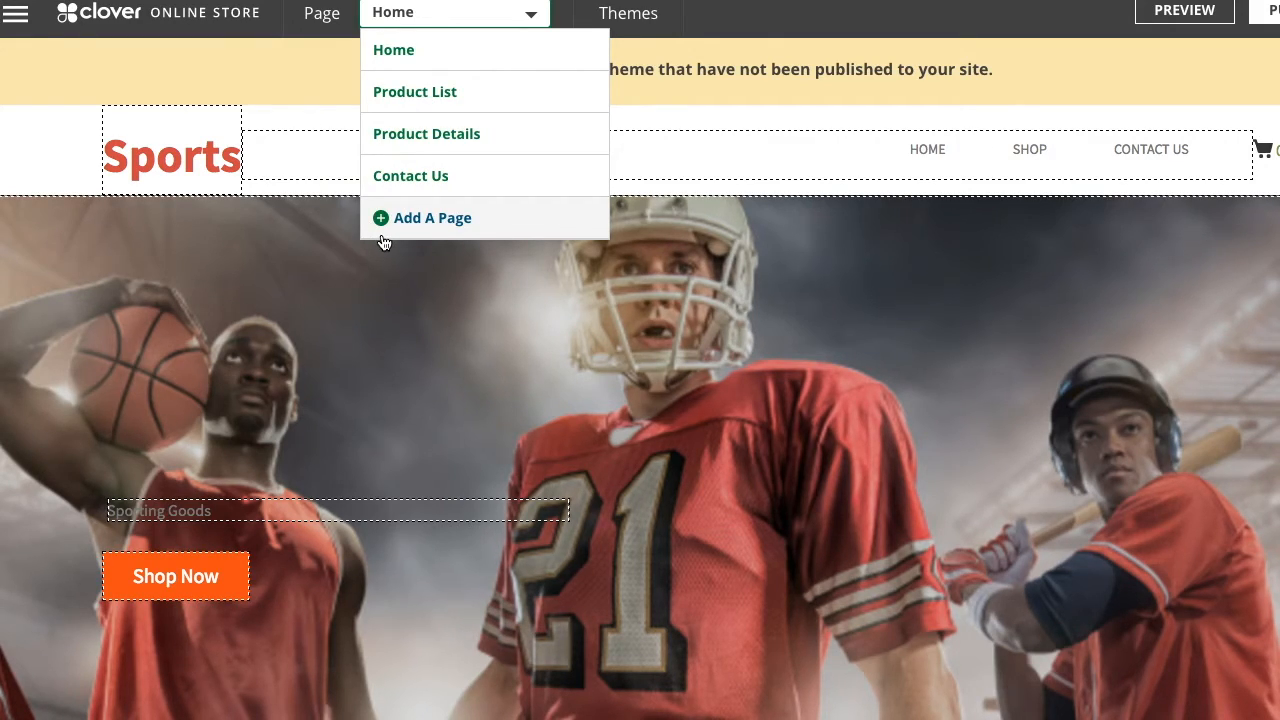
{"action": "left_click", "coordinate": [649, 164]}
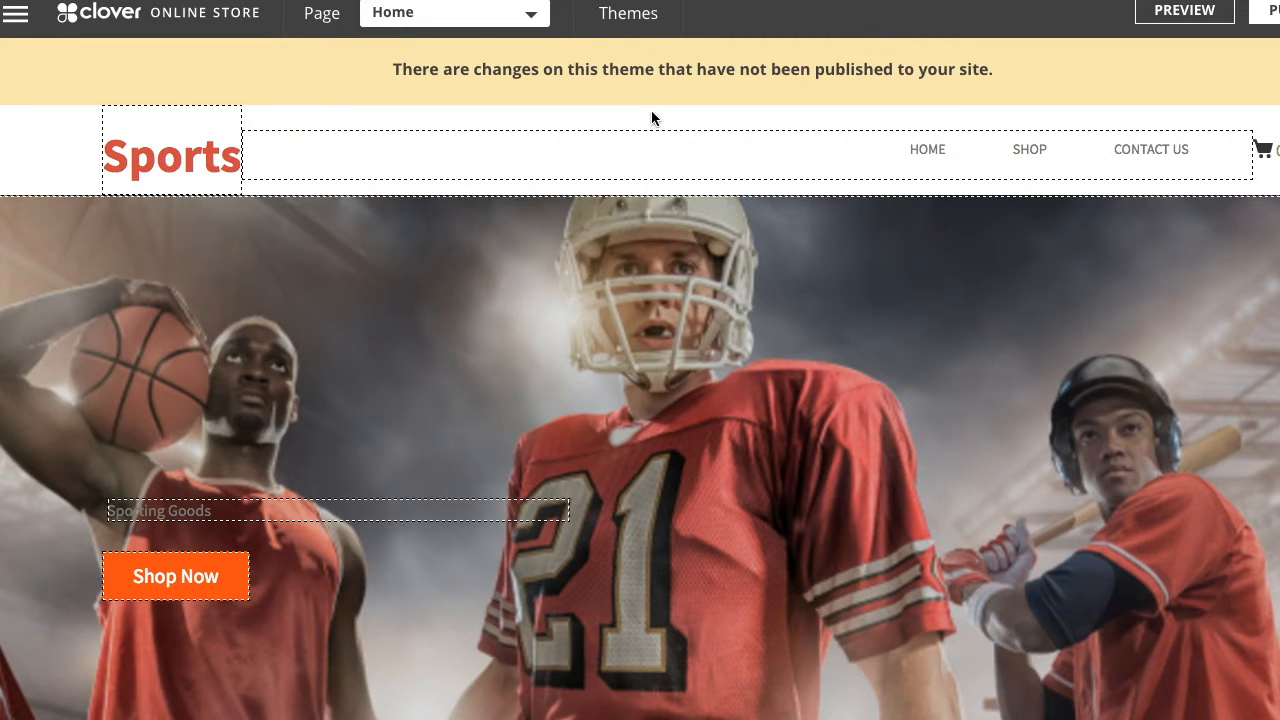
- Publish the customized theme as the active theme and return to the store setup
{"action": "left_click", "coordinate": [1258, 25]}
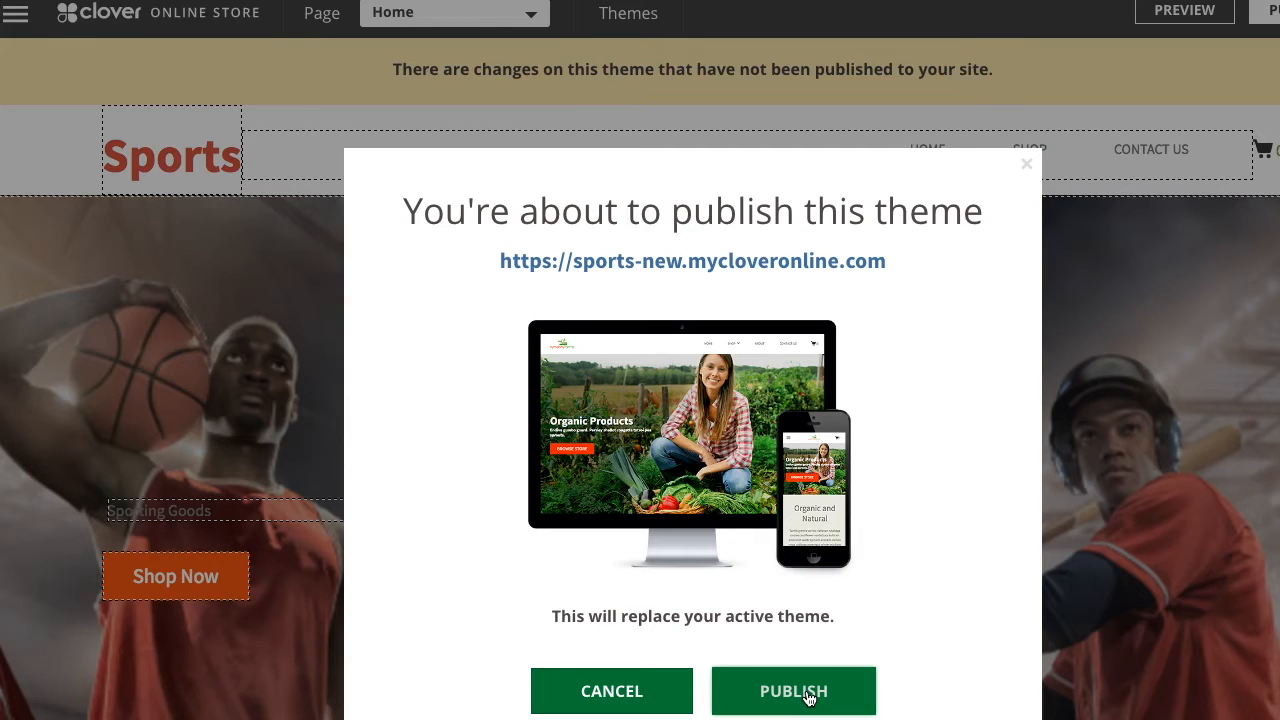
{"action": "left_click", "coordinate": [809, 697]}
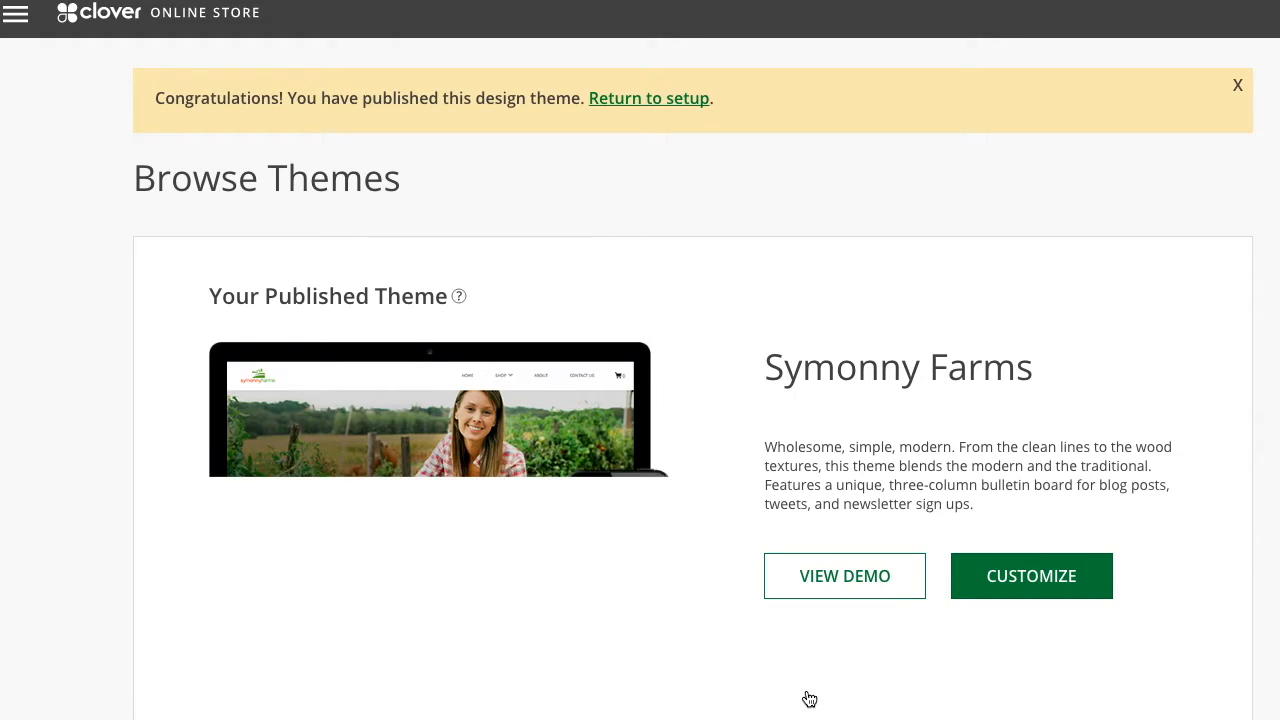
{"action": "left_click", "coordinate": [651, 104]}
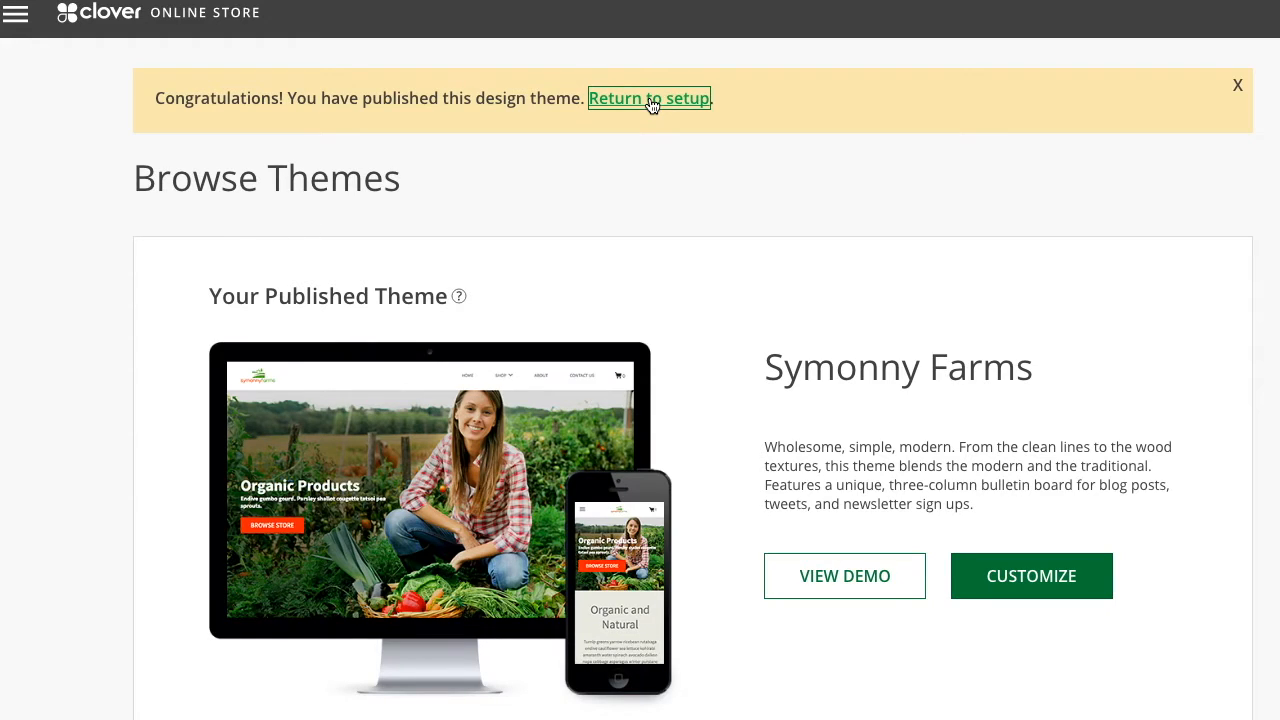
- Launch the online store from the setup page
{"action": "scroll", "coordinate": [696, 346], "scroll_direction": "down", "scroll_amount": 10}
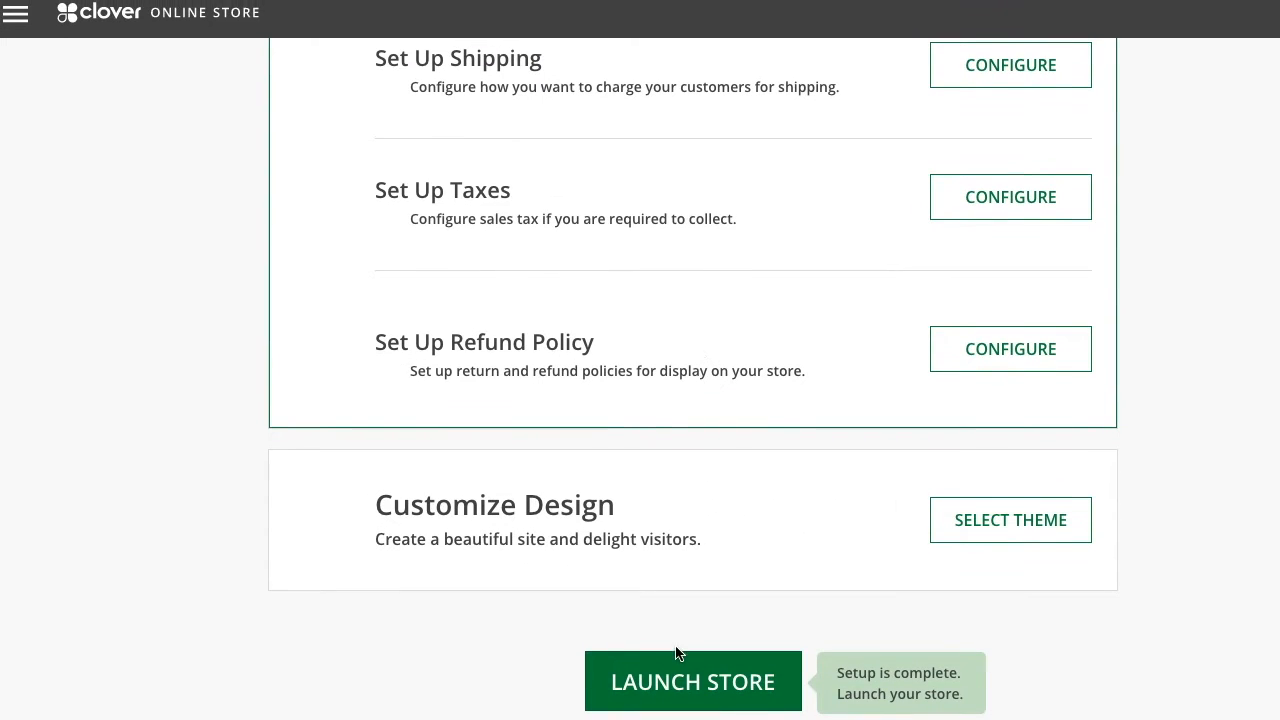
{"action": "left_click", "coordinate": [680, 680]}
{"action": "left_click", "coordinate": [733, 417]}
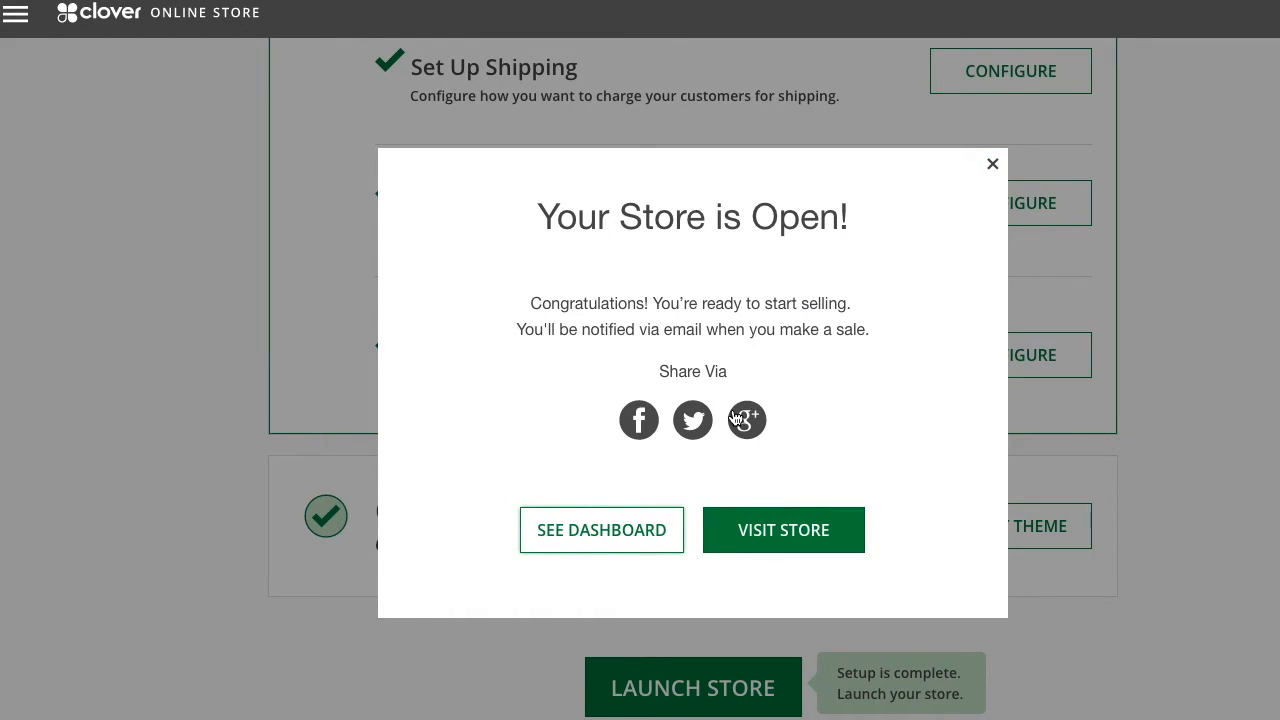
- Visit the live store and examine its home page from the hero banner down to the footer
{"action": "left_click", "coordinate": [771, 532]}
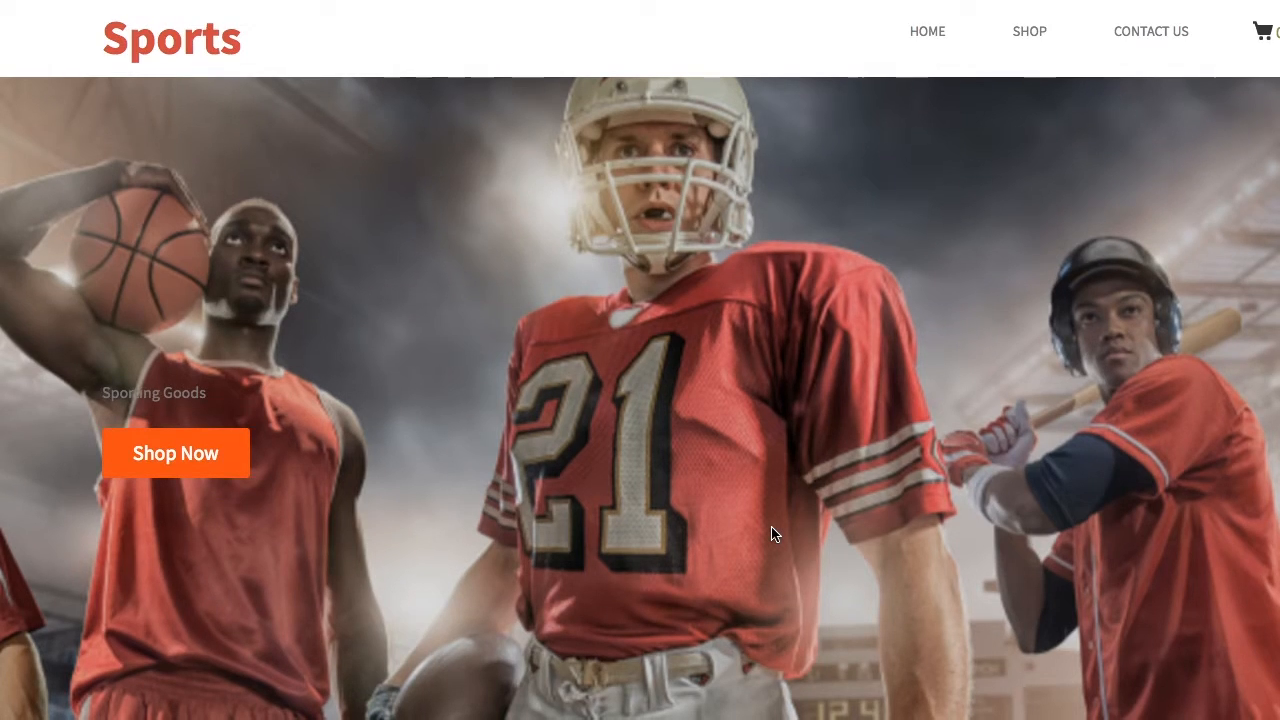
{"action": "scroll", "coordinate": [771, 527], "scroll_direction": "down", "scroll_amount": 5}
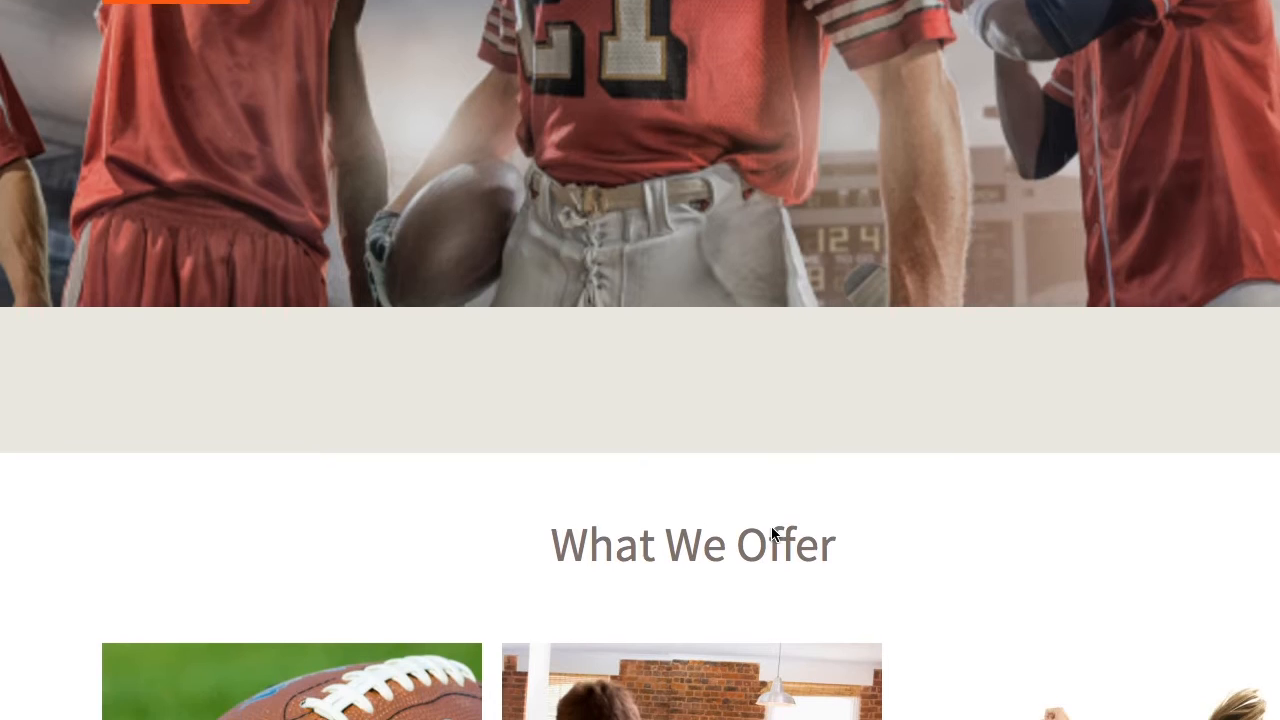
{"action": "scroll", "coordinate": [779, 440], "scroll_direction": "down", "scroll_amount": 5}
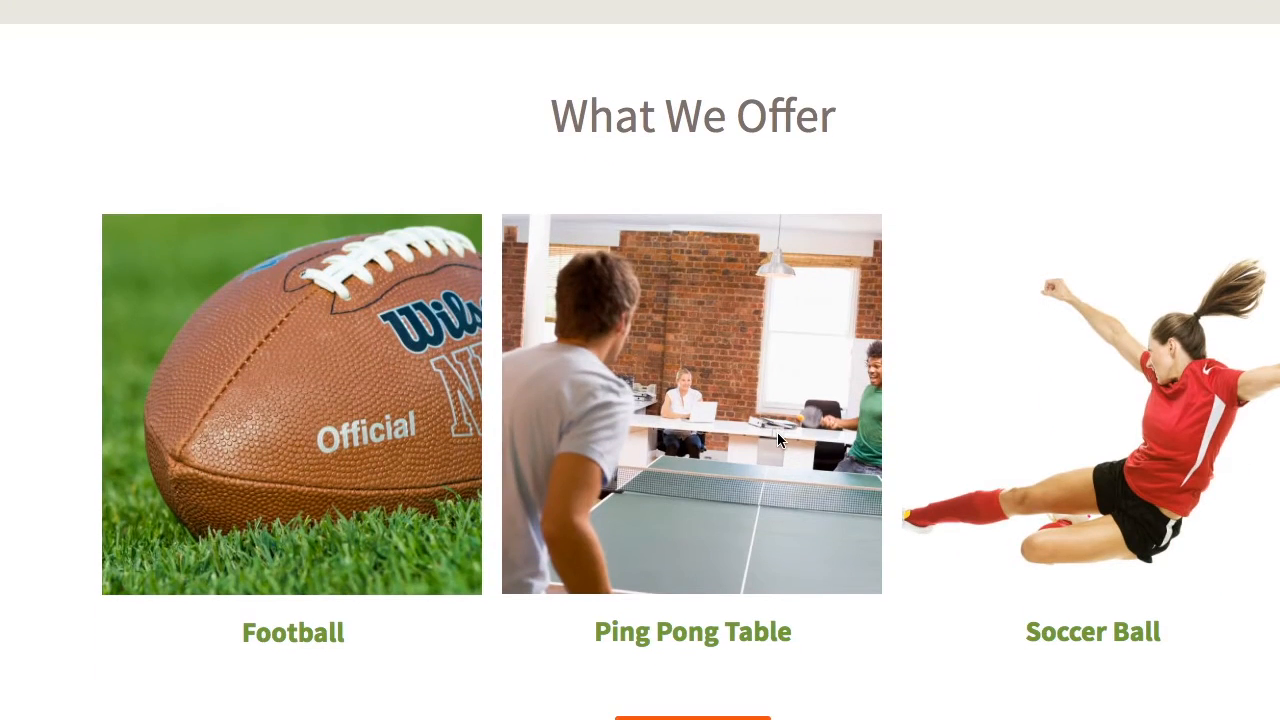
{"action": "scroll", "coordinate": [779, 440], "scroll_direction": "down", "scroll_amount": 2}
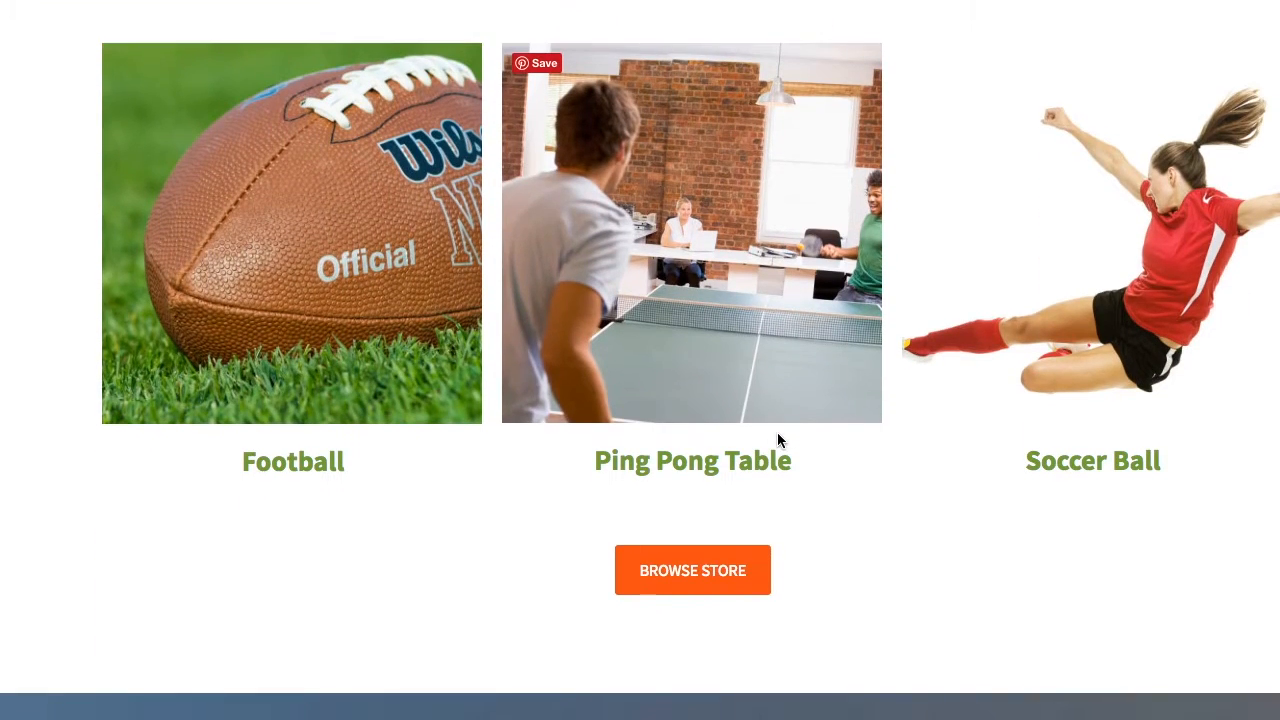
{"action": "scroll", "coordinate": [779, 440], "scroll_direction": "down", "scroll_amount": 5}
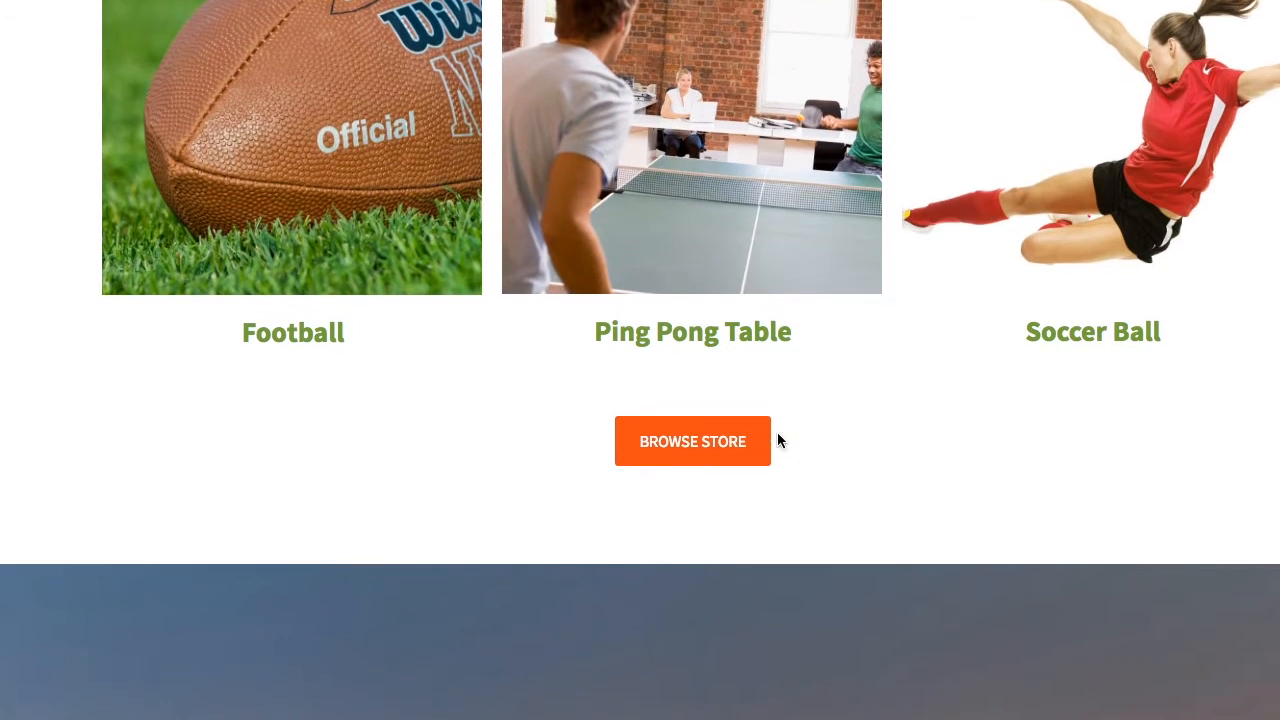
{"action": "scroll", "coordinate": [779, 440], "scroll_direction": "down", "scroll_amount": 1}
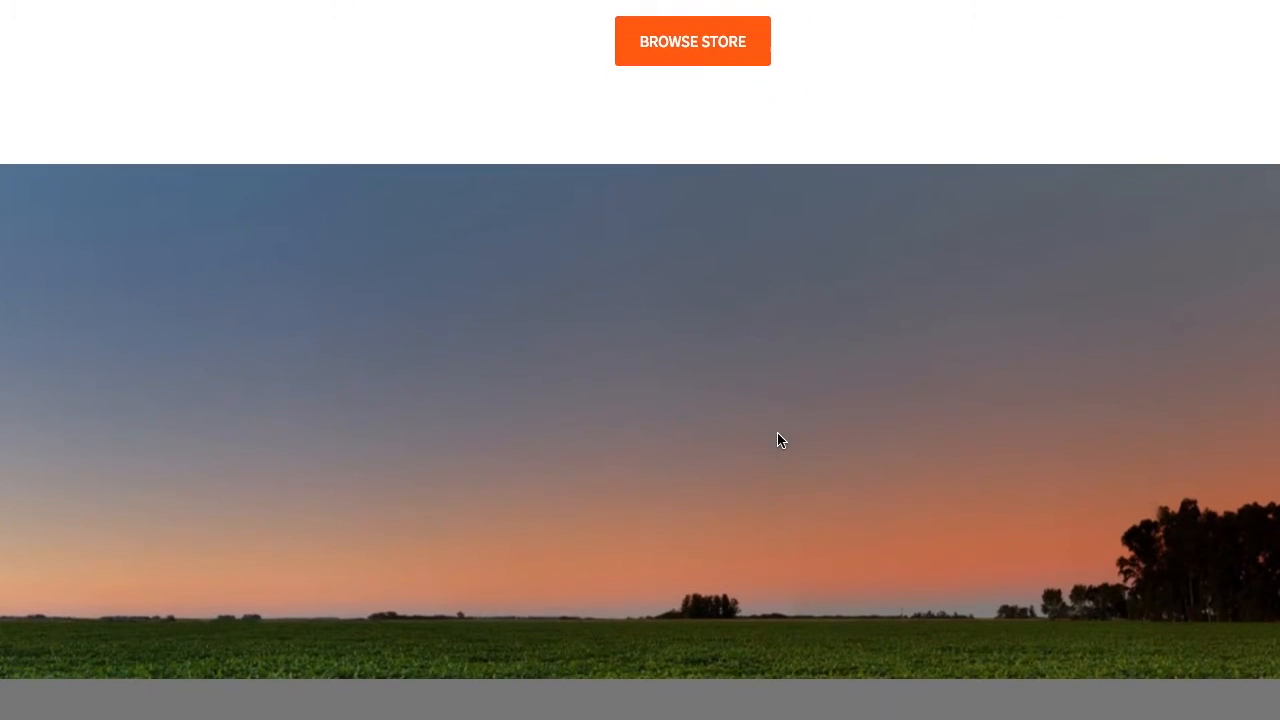
{"action": "scroll", "coordinate": [779, 440], "scroll_direction": "down", "scroll_amount": 2}
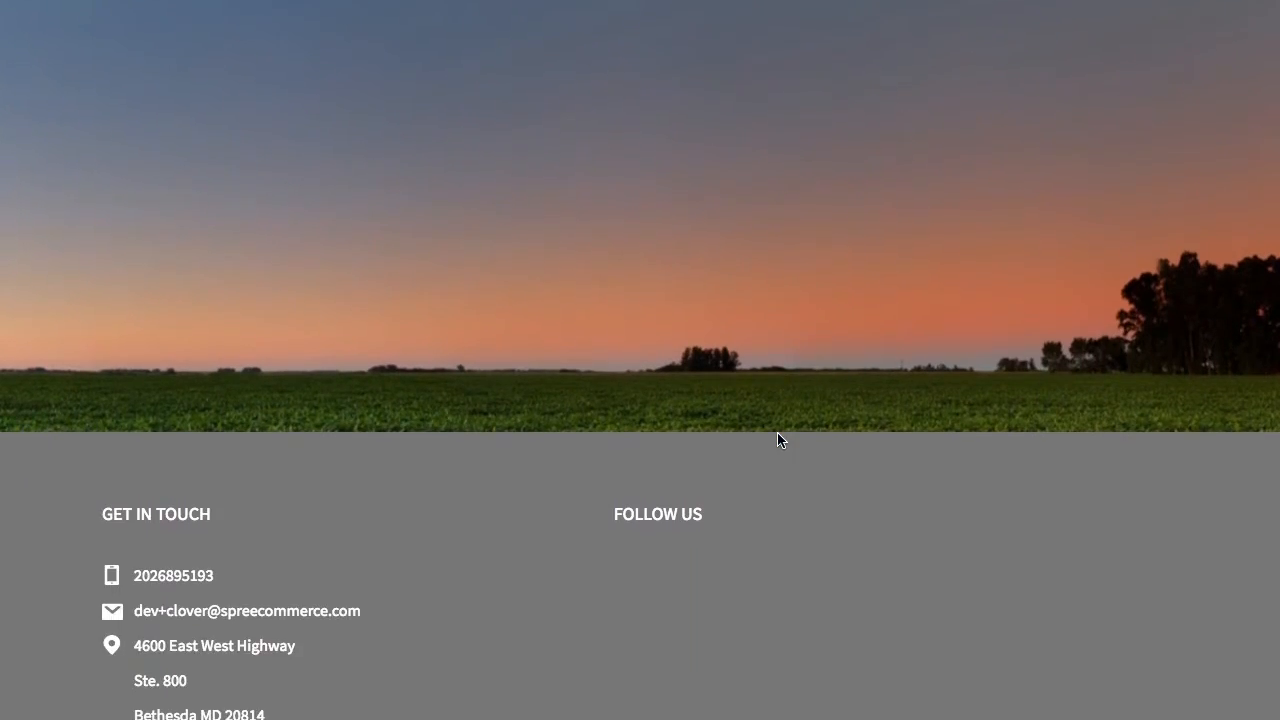
{"action": "scroll", "coordinate": [779, 440], "scroll_direction": "up", "scroll_amount": 2}
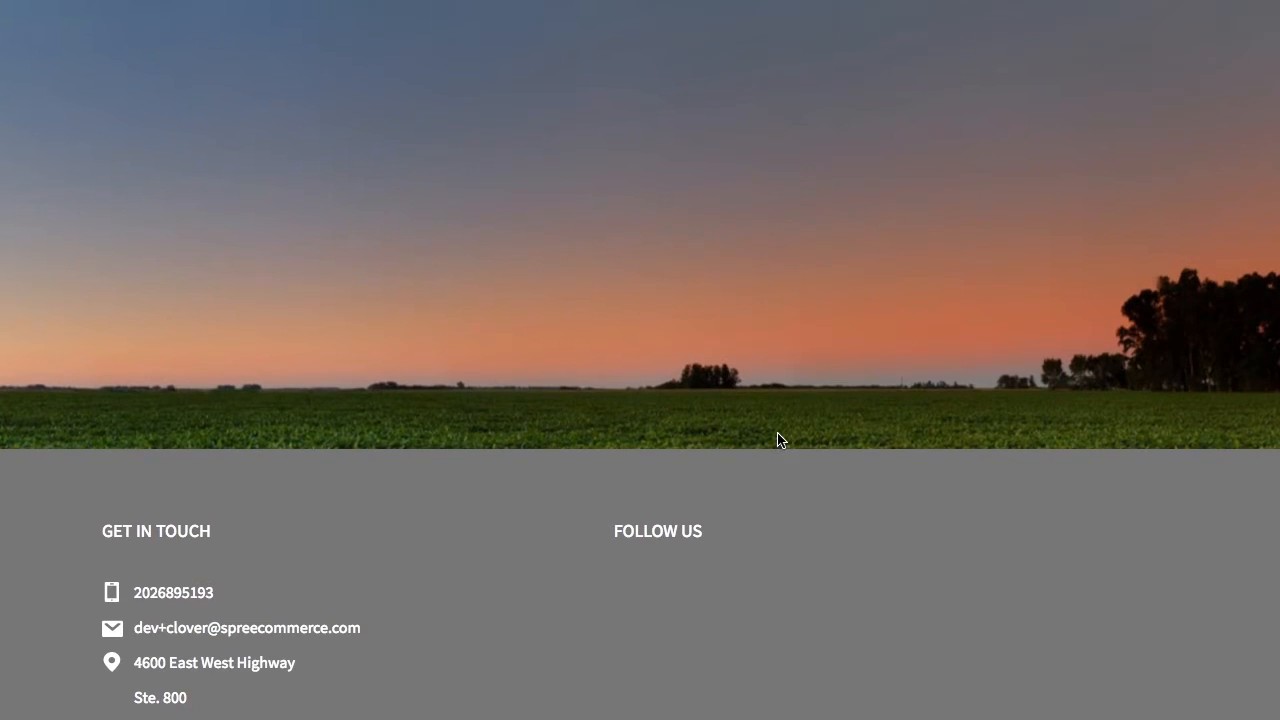
{"action": "scroll", "coordinate": [779, 440], "scroll_direction": "up", "scroll_amount": 10}
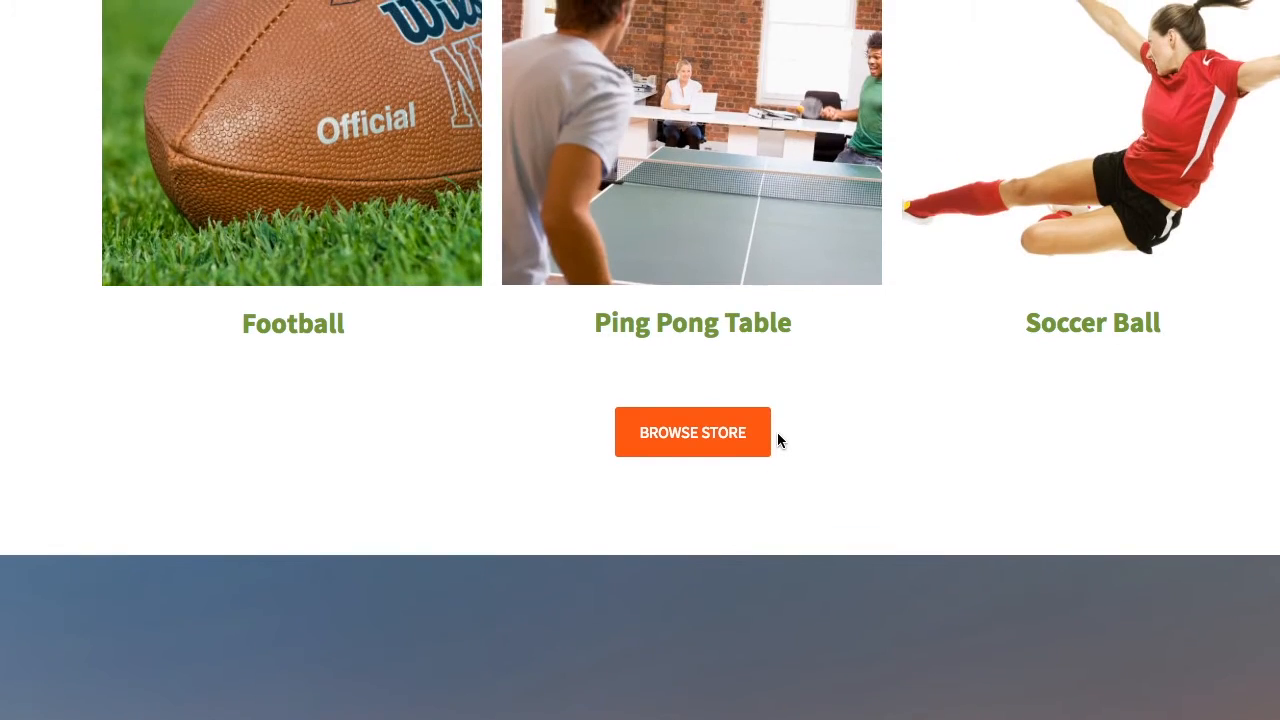
{"action": "scroll", "coordinate": [779, 440], "scroll_direction": "up", "scroll_amount": 1}
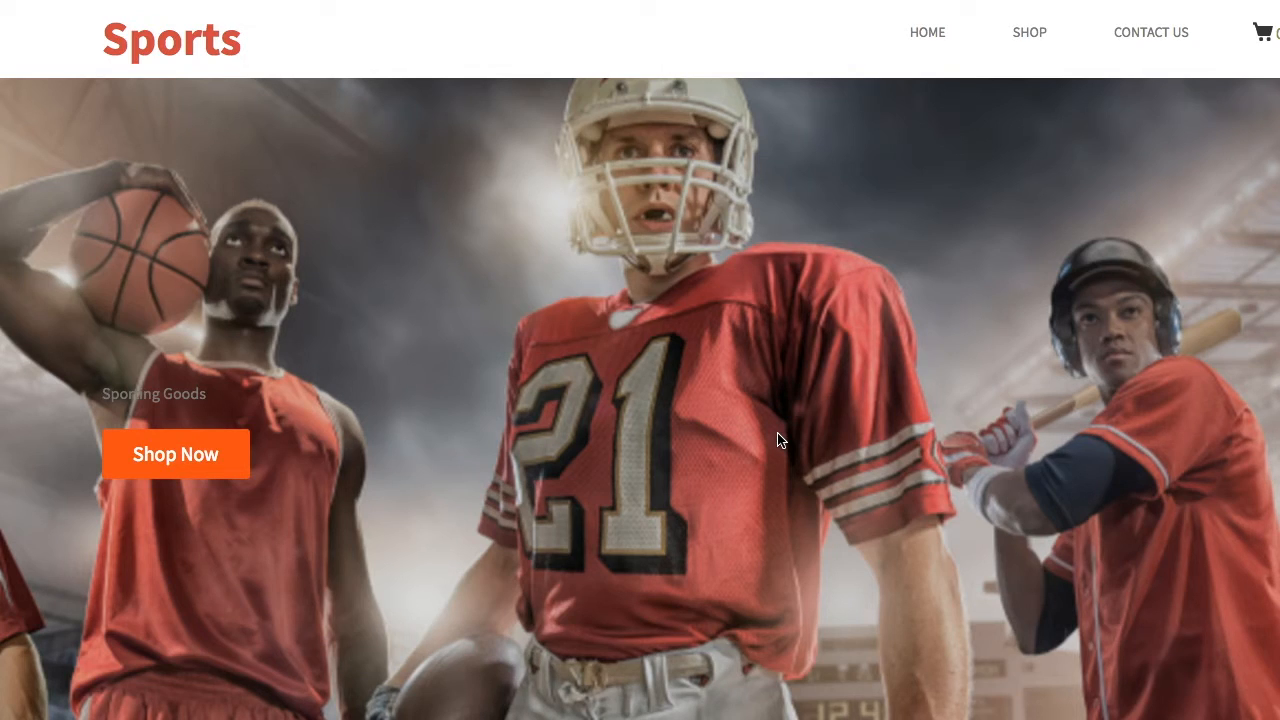
{"action": "scroll", "coordinate": [780, 440], "scroll_direction": "down", "scroll_amount": 1}
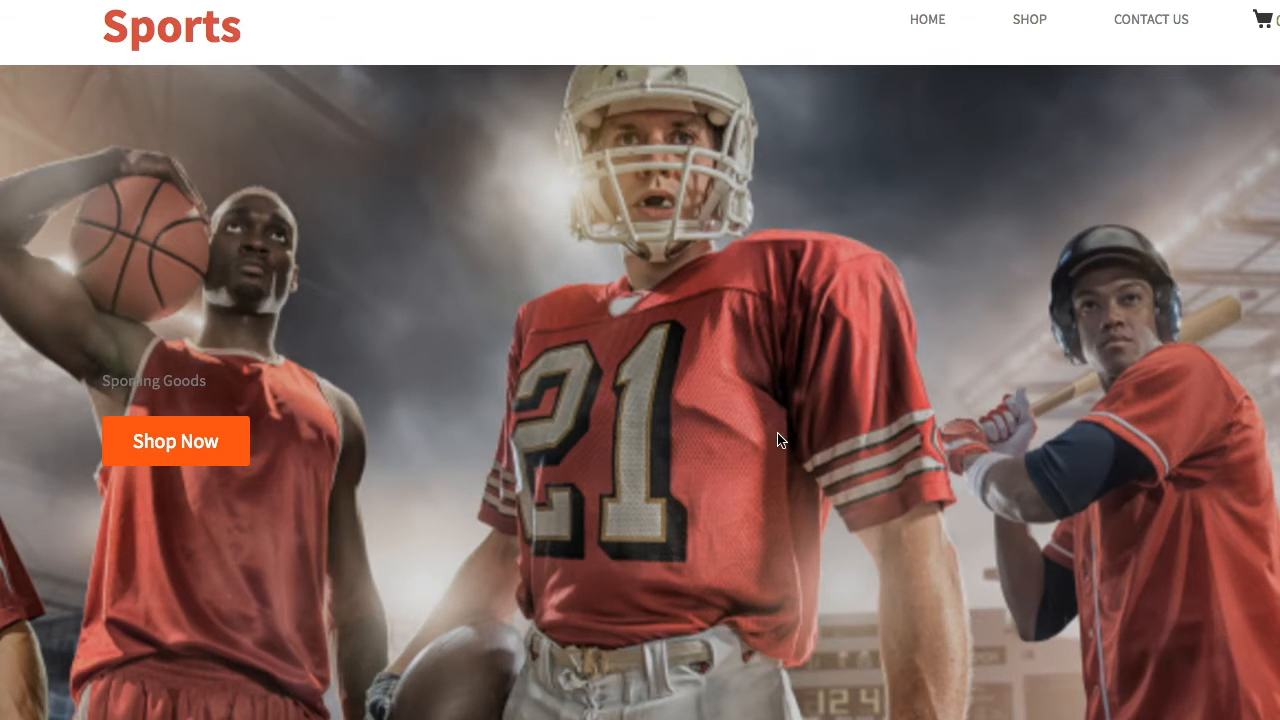
- Open the Football product from the home page, add one to the cart and proceed to checkout
{"action": "scroll", "coordinate": [780, 440], "scroll_direction": "down", "scroll_amount": 10}
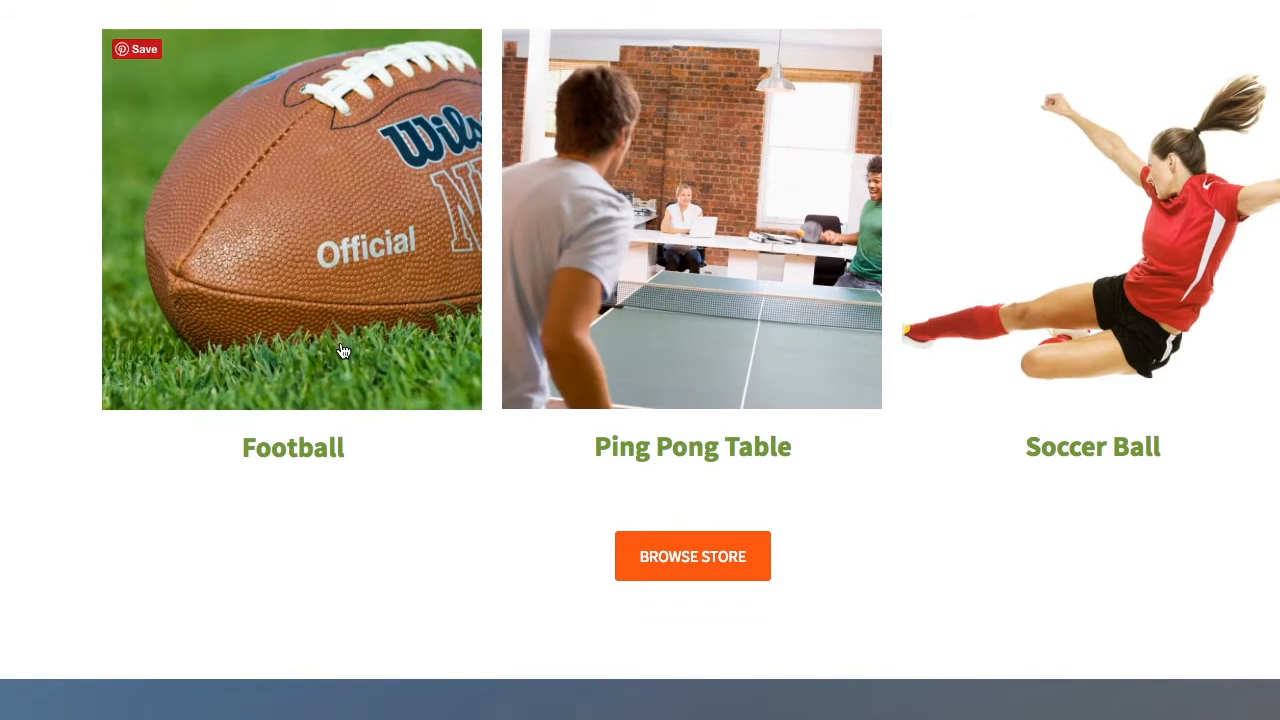
{"action": "left_click", "coordinate": [255, 347]}
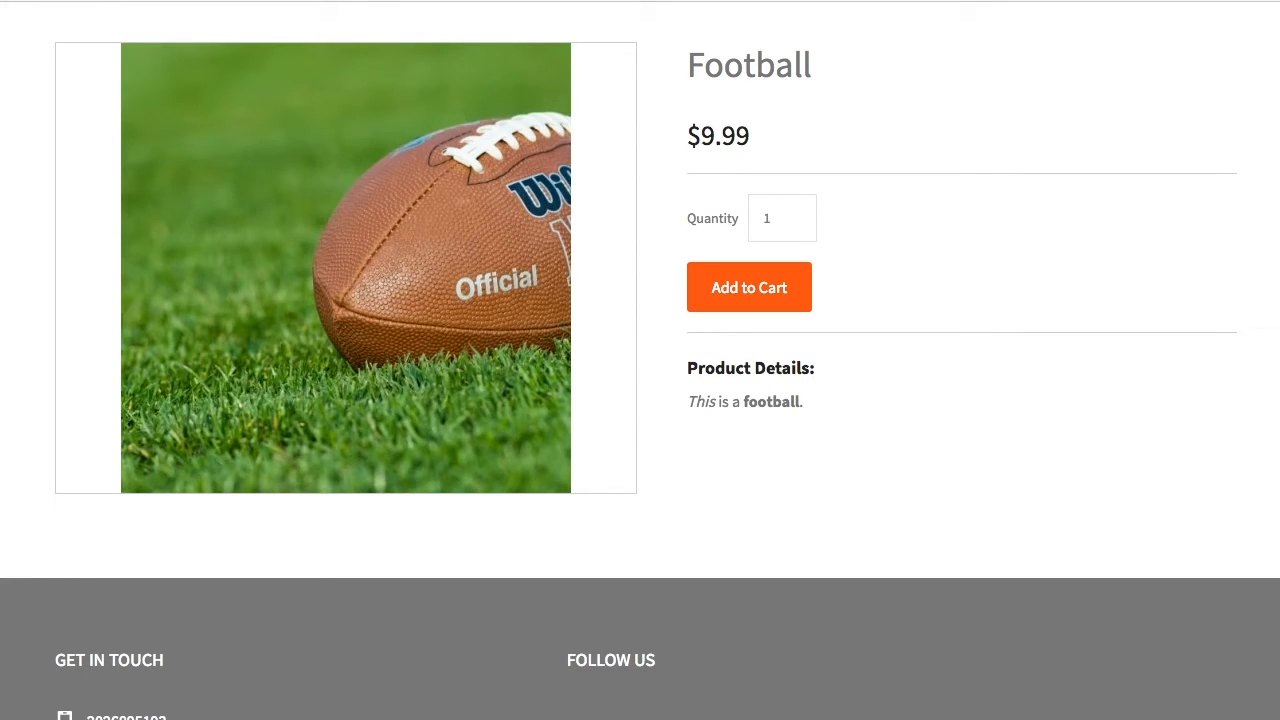
{"action": "left_click", "coordinate": [739, 290]}
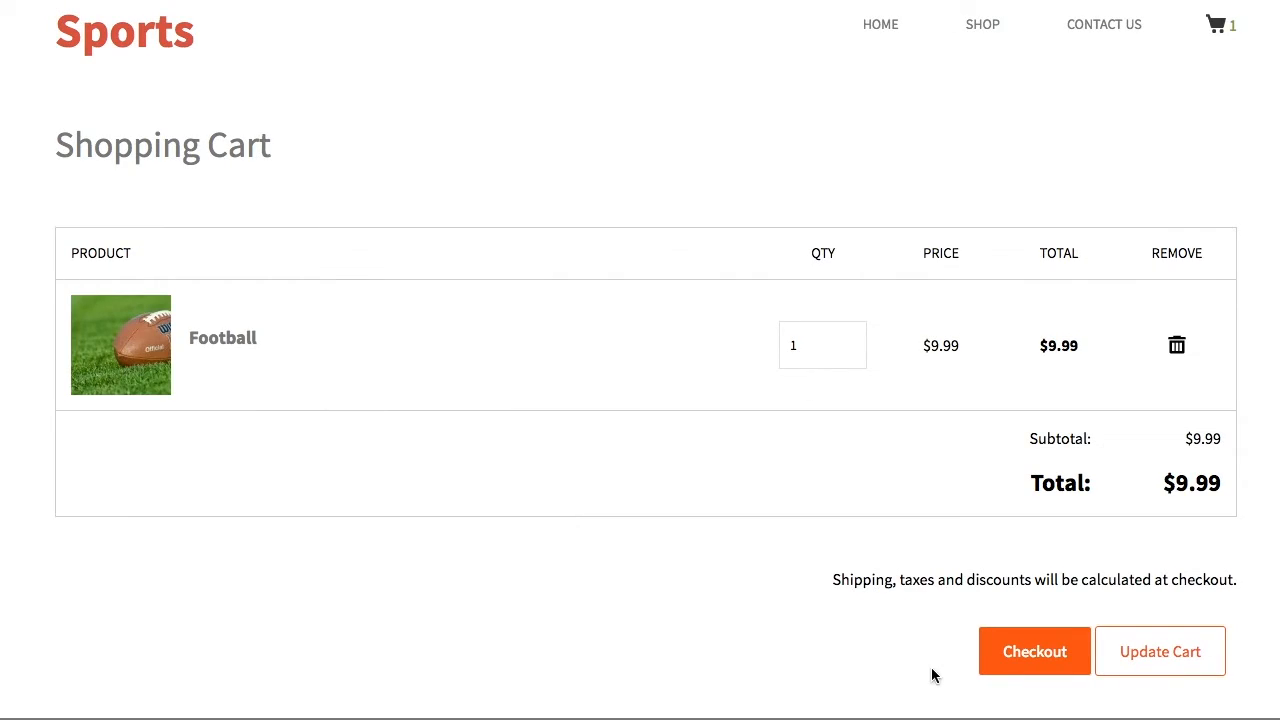
{"action": "left_click", "coordinate": [1058, 671]}
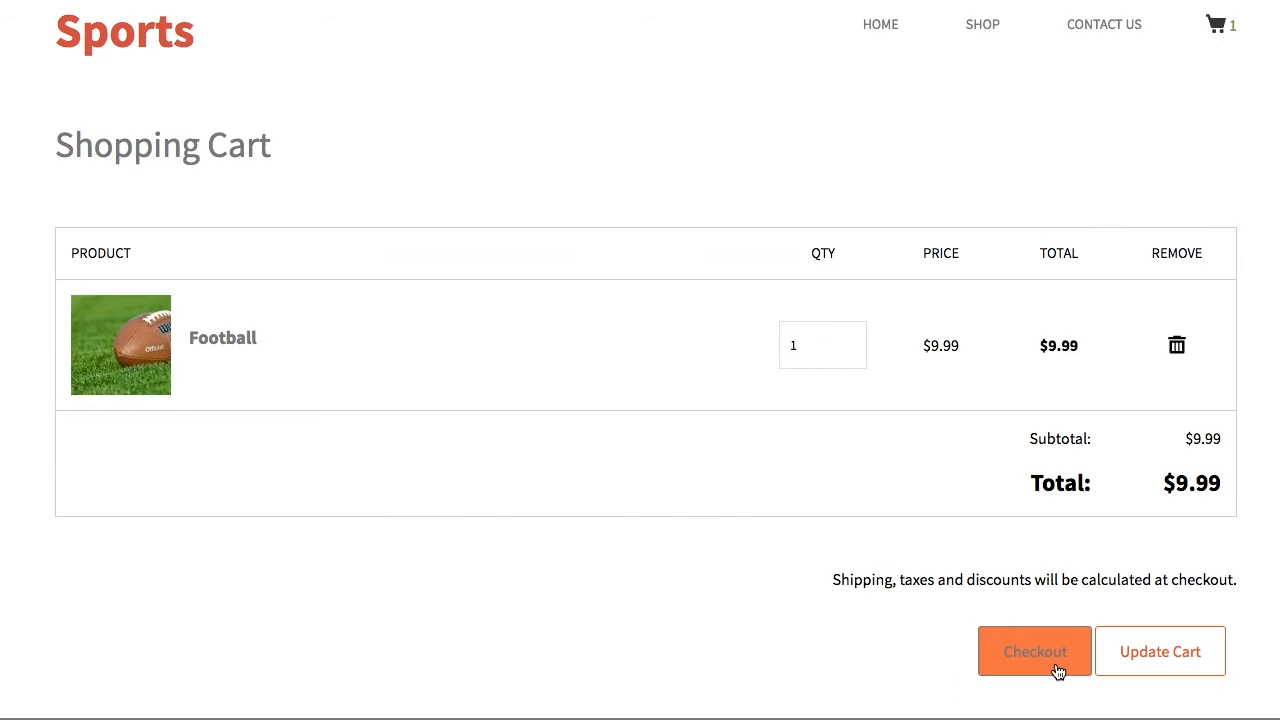
{"action": "left_click", "coordinate": [1058, 671]}
- Enter the customer's e-mail address in the checkout form using the autofill suggestion
{"action": "left_click", "coordinate": [403, 228]}
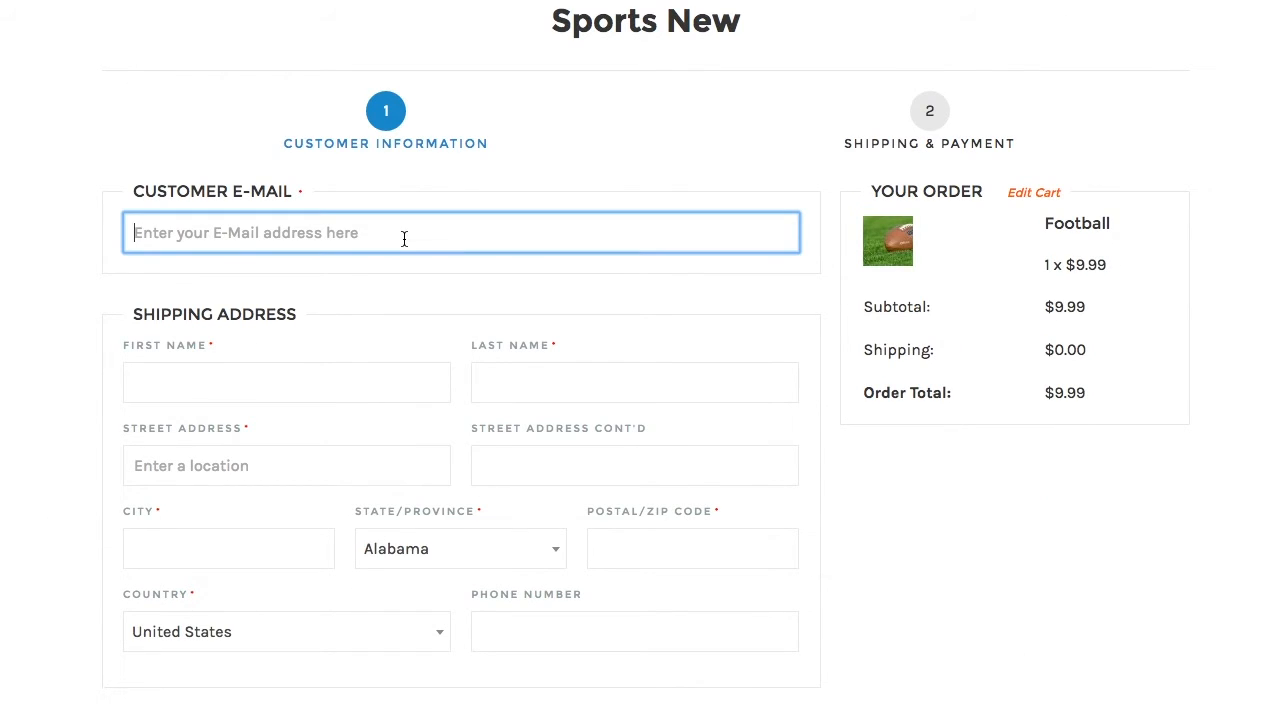
{"action": "type", "text": "ale"}
{"action": "key", "text": "Down"}
{"action": "key", "text": "Return"}
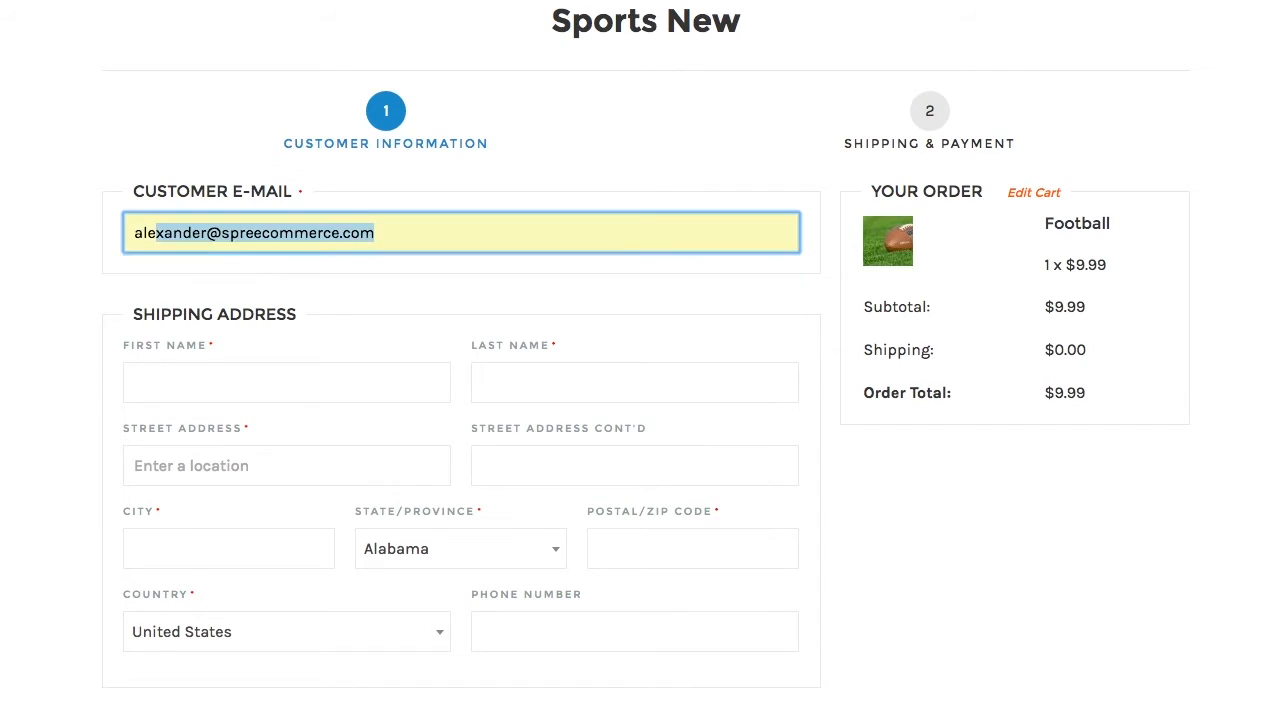
- Fill in the customer's first and last name in the shipping address
{"action": "key", "text": "Tab"}
{"action": "type", "text": "A"}
{"action": "key", "text": "Down"}
{"action": "key", "text": "Return"}
{"action": "key", "text": "Tab"}
{"action": "type", "text": "Di"}
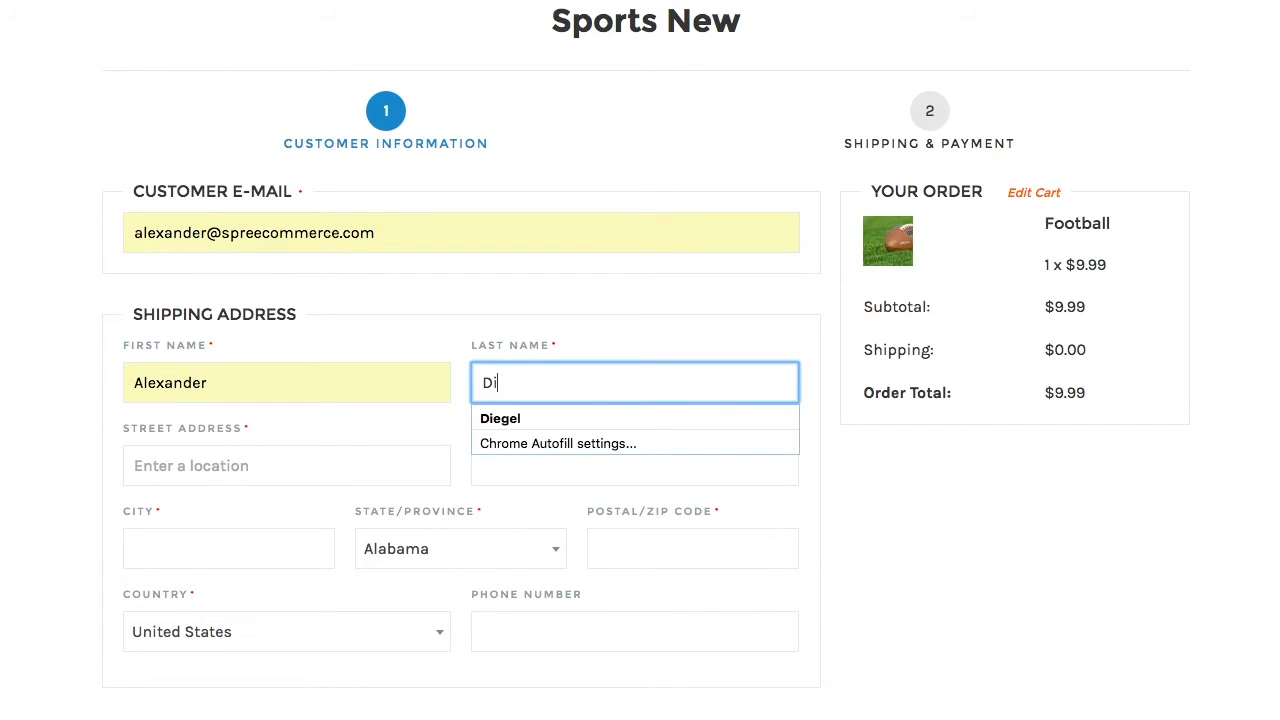
{"action": "key", "text": "Down"}
{"action": "key", "text": "Return"}
- Fill in the customer's street address from the suggested locations, keep billing the same as shipping, and continue to shipping and payment
{"action": "key", "text": "Tab"}
{"action": "type", "text": "46"}
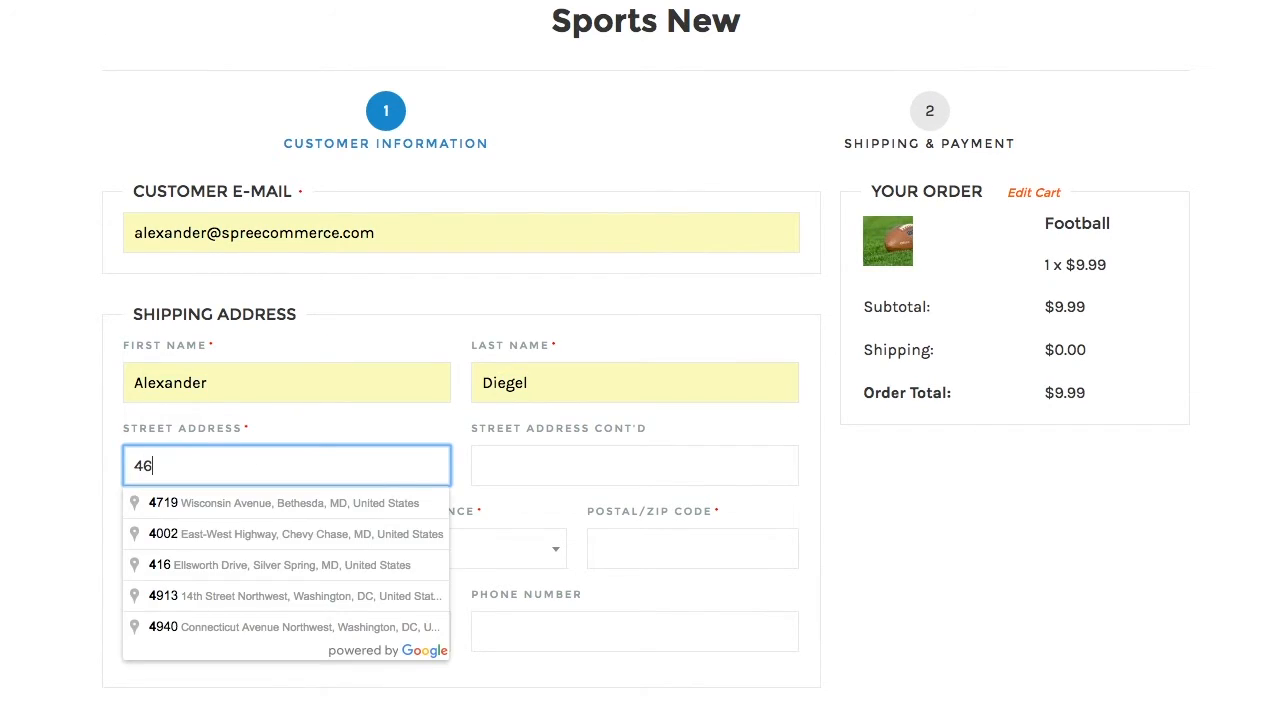
{"action": "key", "text": "Down"}
{"action": "key", "text": "Return"}
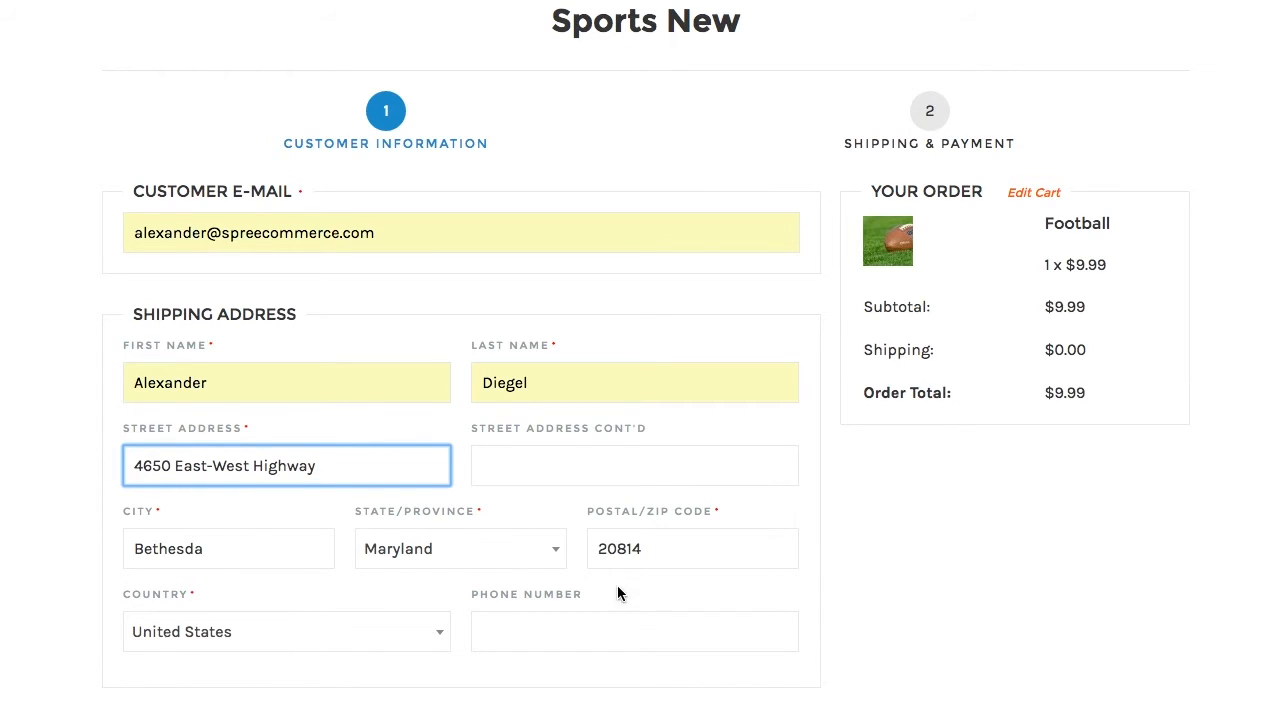
{"action": "left_click", "coordinate": [938, 592]}
{"action": "scroll", "coordinate": [943, 594], "scroll_direction": "down", "scroll_amount": 3}
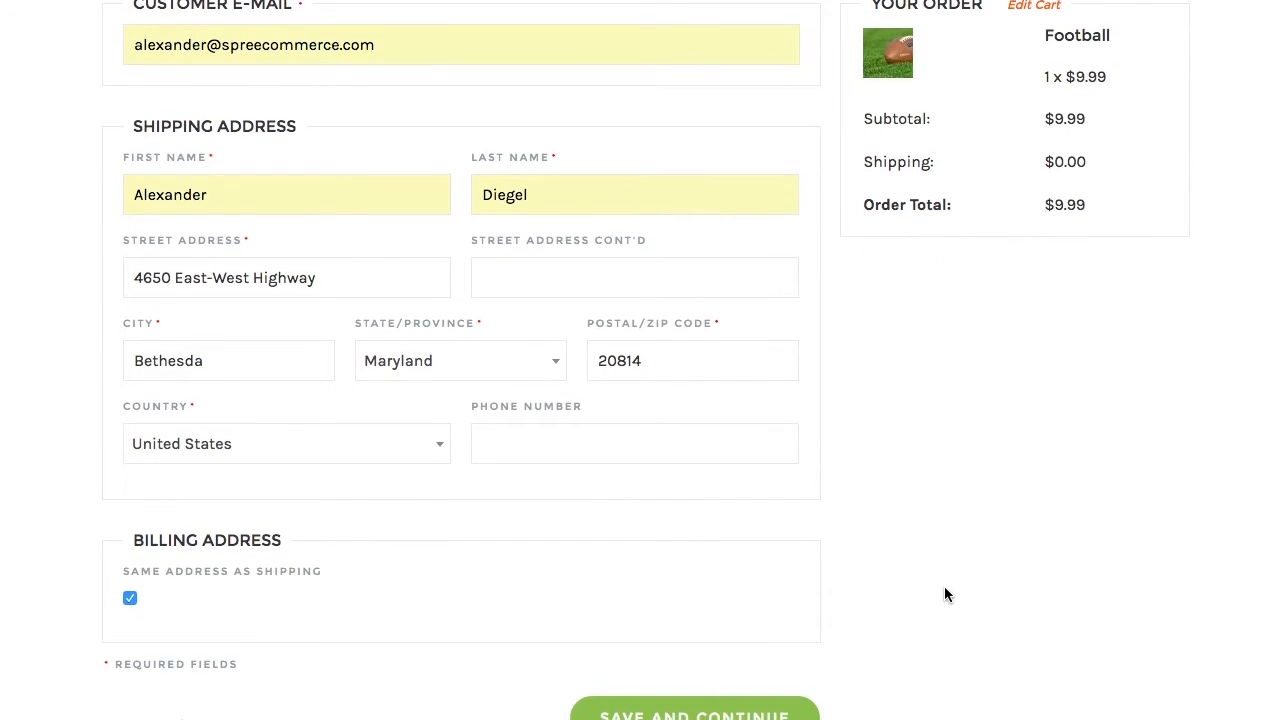
{"action": "left_click", "coordinate": [700, 712]}
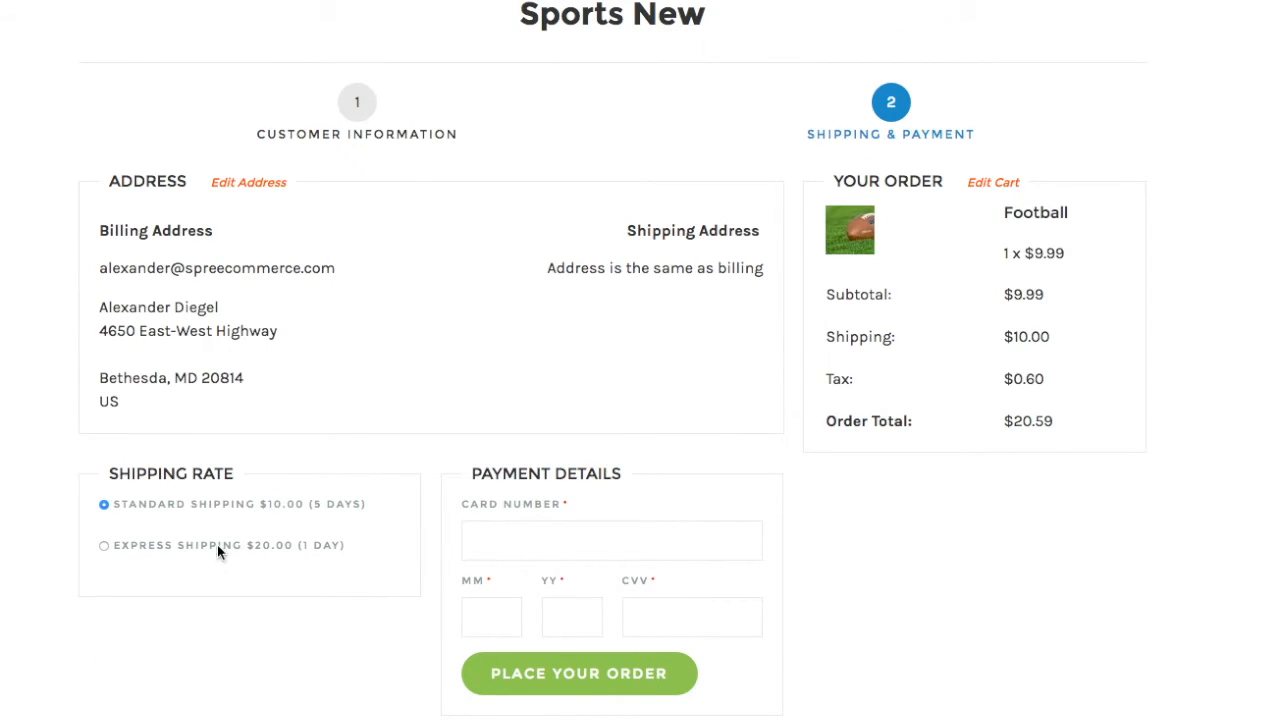
- Select Express Shipping as the shipping rate and enter the card number in the payment details
{"action": "left_click", "coordinate": [106, 546]}
{"action": "left_click", "coordinate": [486, 528]}
{"action": "type", "text": "4111 111"}
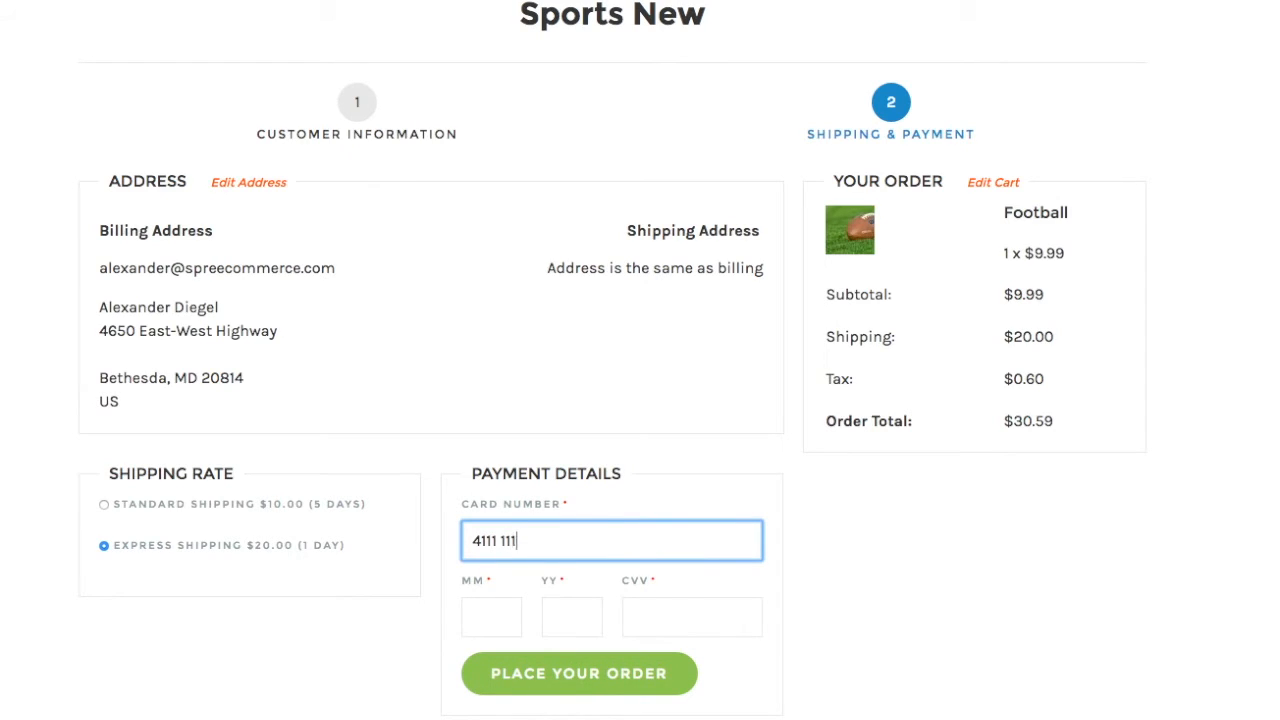
{"action": "type", "text": "1 1111 1111"}
{"action": "key", "text": "Tab"}
- Fill in the card's expiry month, expiry year and security code, and place the order
{"action": "type", "text": "11"}
{"action": "key", "text": "Tab"}
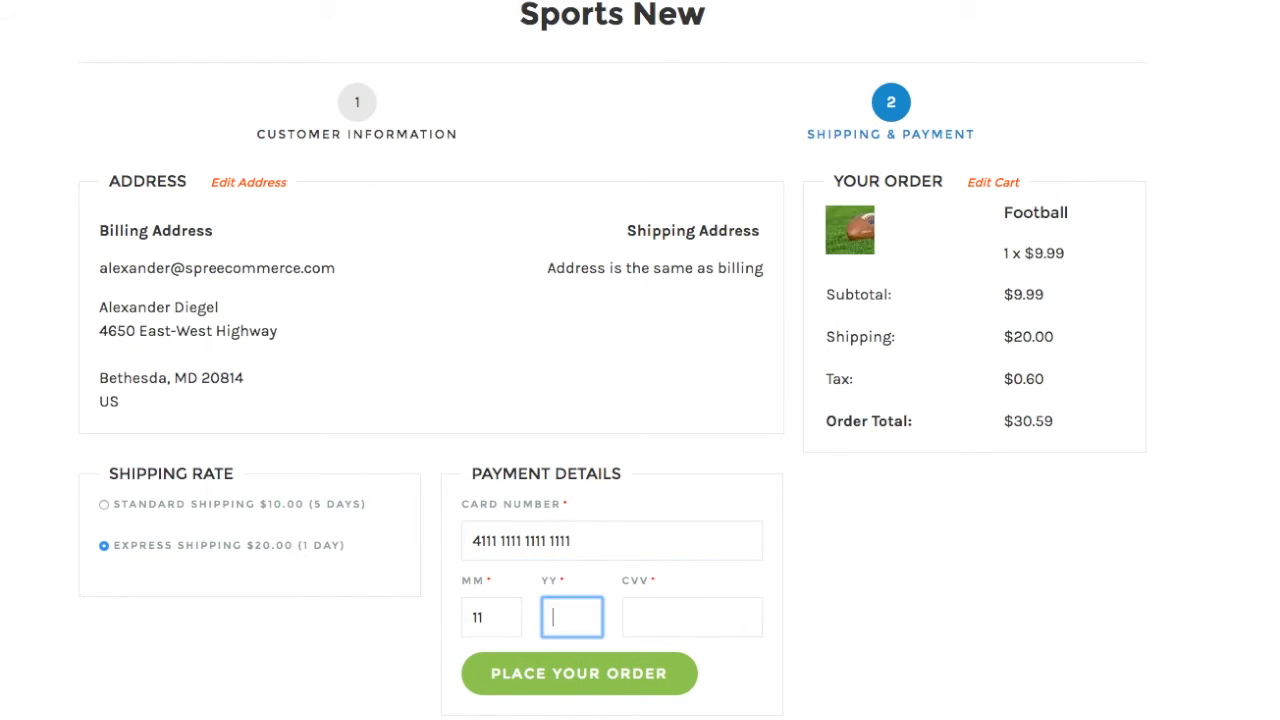
{"action": "type", "text": "17"}
{"action": "key", "text": "Tab"}
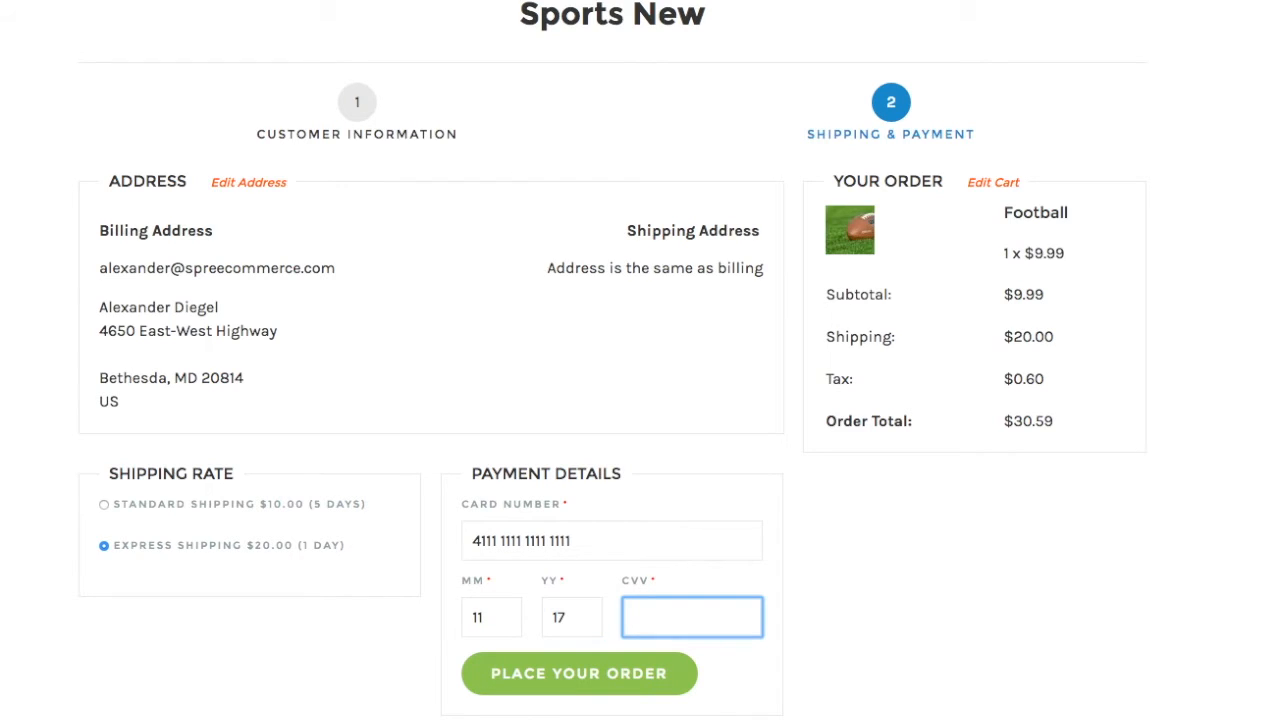
{"action": "type", "text": "100"}
{"action": "left_click", "coordinate": [512, 690]}
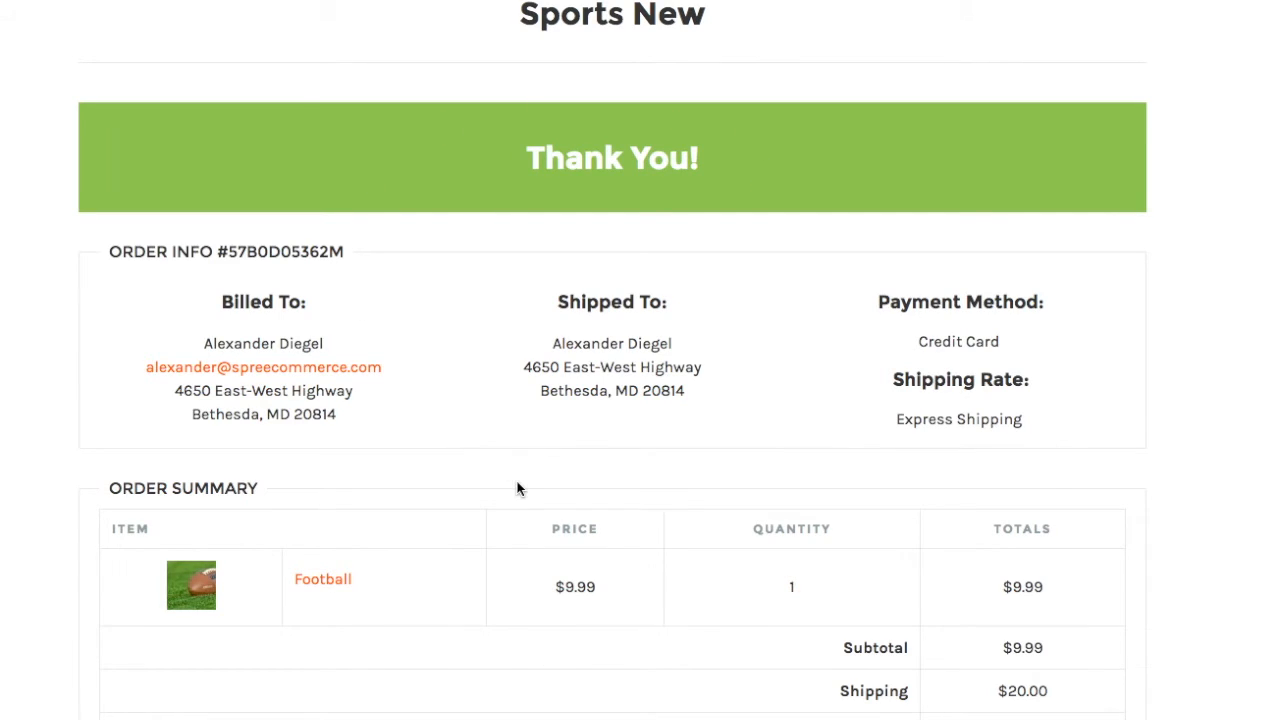
{"action": "scroll", "coordinate": [517, 488], "scroll_direction": "down", "scroll_amount": 1}
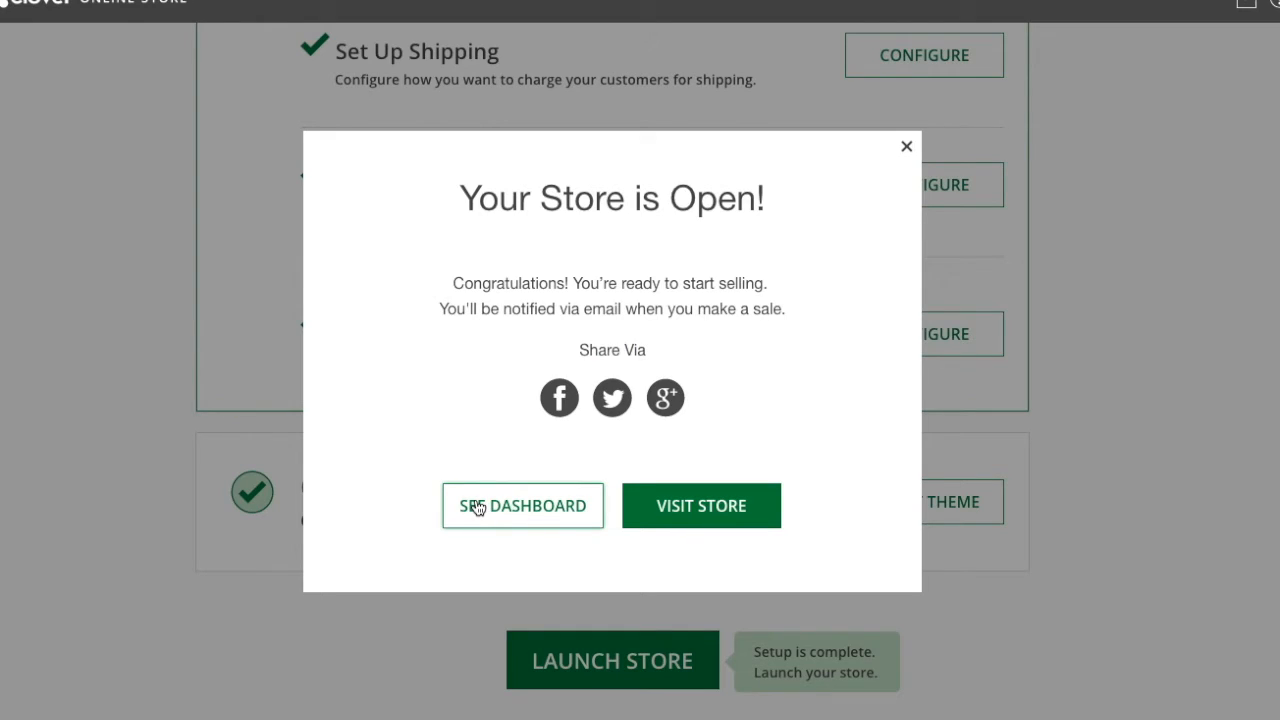
- Go to the store dashboard and open the newly received order's details from the orders list, declining the help tour
{"action": "left_click", "coordinate": [478, 508]}
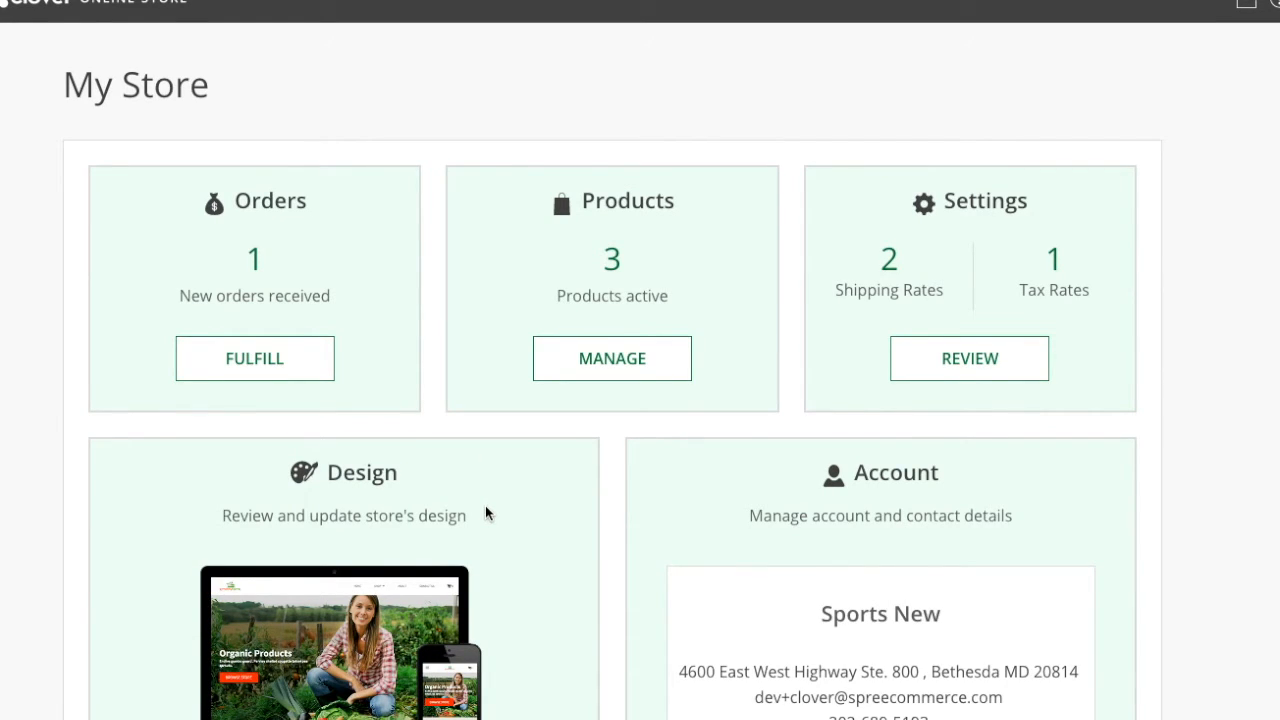
{"action": "scroll", "coordinate": [906, 327], "scroll_direction": "down", "scroll_amount": 2}
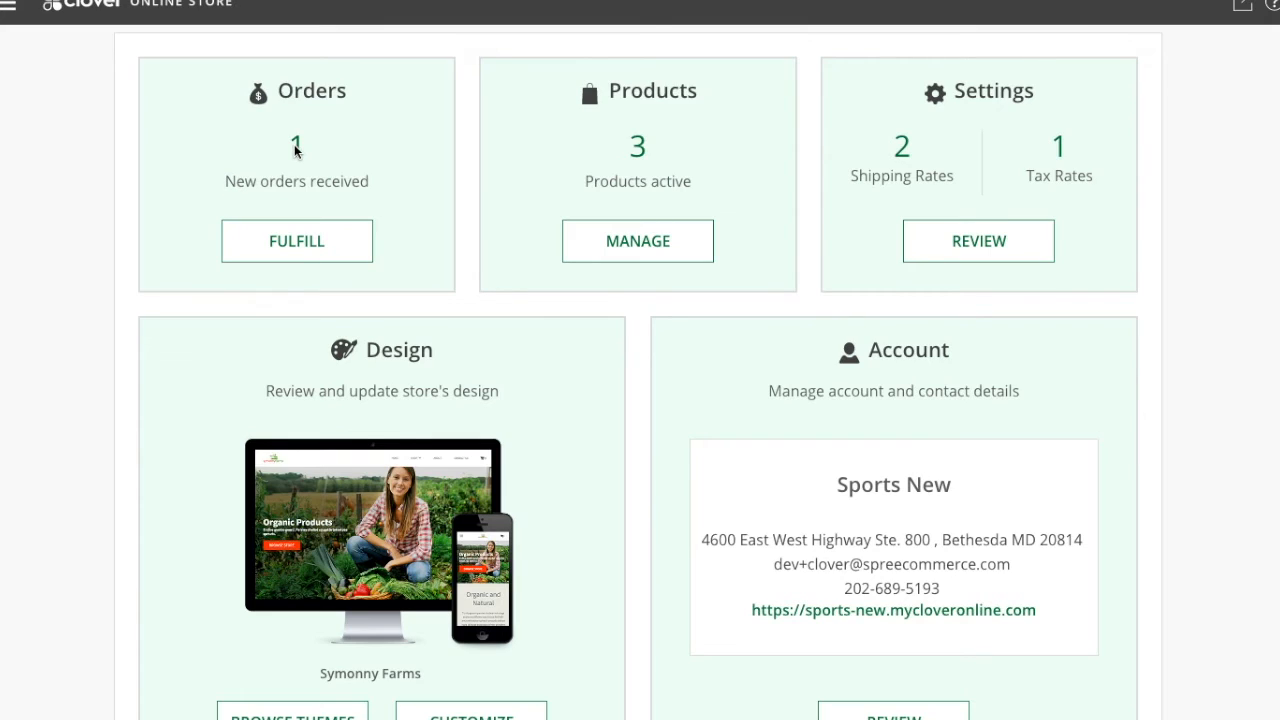
{"action": "left_click", "coordinate": [291, 258]}
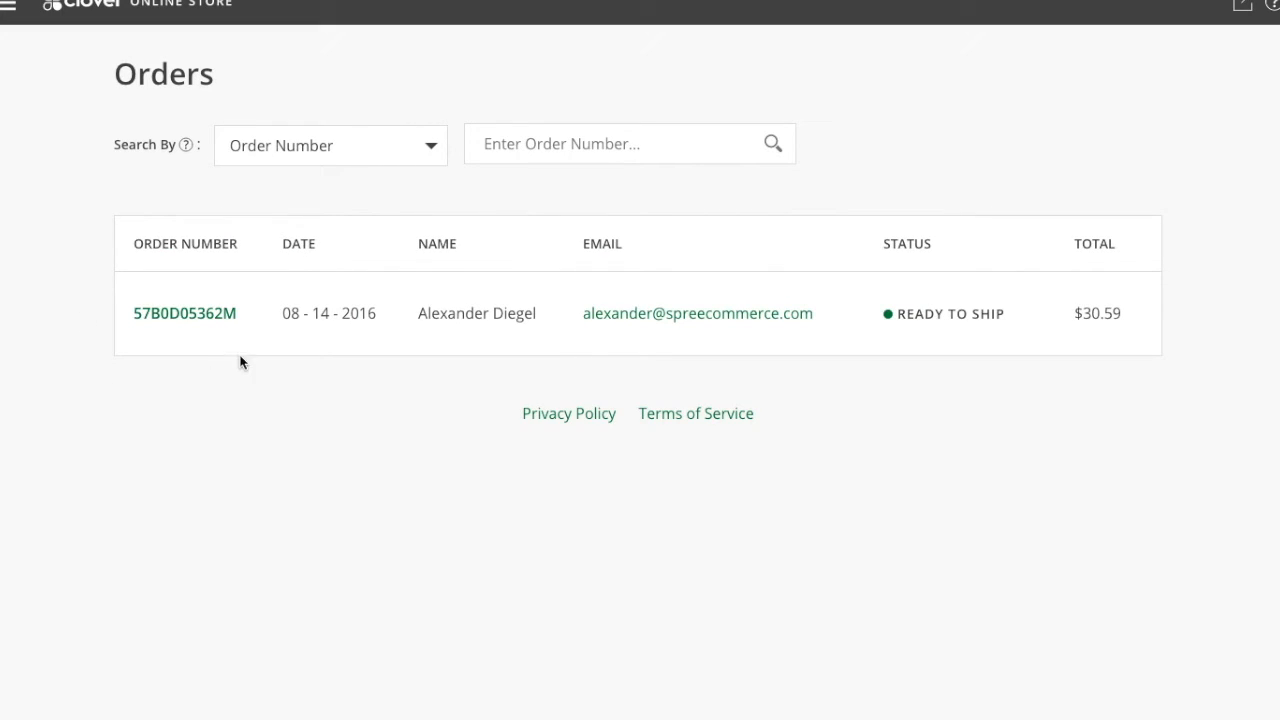
{"action": "left_click", "coordinate": [226, 313]}
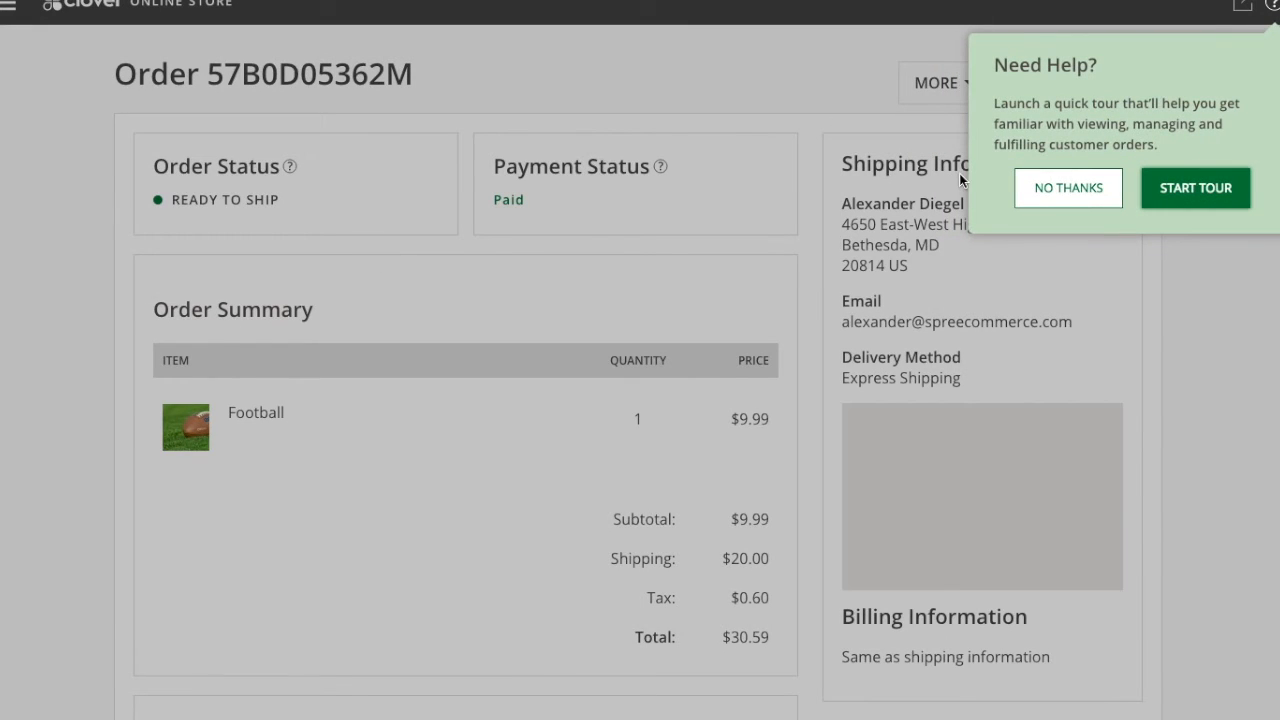
{"action": "left_click", "coordinate": [1073, 190]}
- Examine the order's summary, shipping and billing information, notes and history on its details page
{"action": "scroll", "coordinate": [1076, 351], "scroll_direction": "down", "scroll_amount": 1}
{"action": "scroll", "coordinate": [1076, 351], "scroll_direction": "down", "scroll_amount": 1}
{"action": "scroll", "coordinate": [1184, 429], "scroll_direction": "down", "scroll_amount": 4}
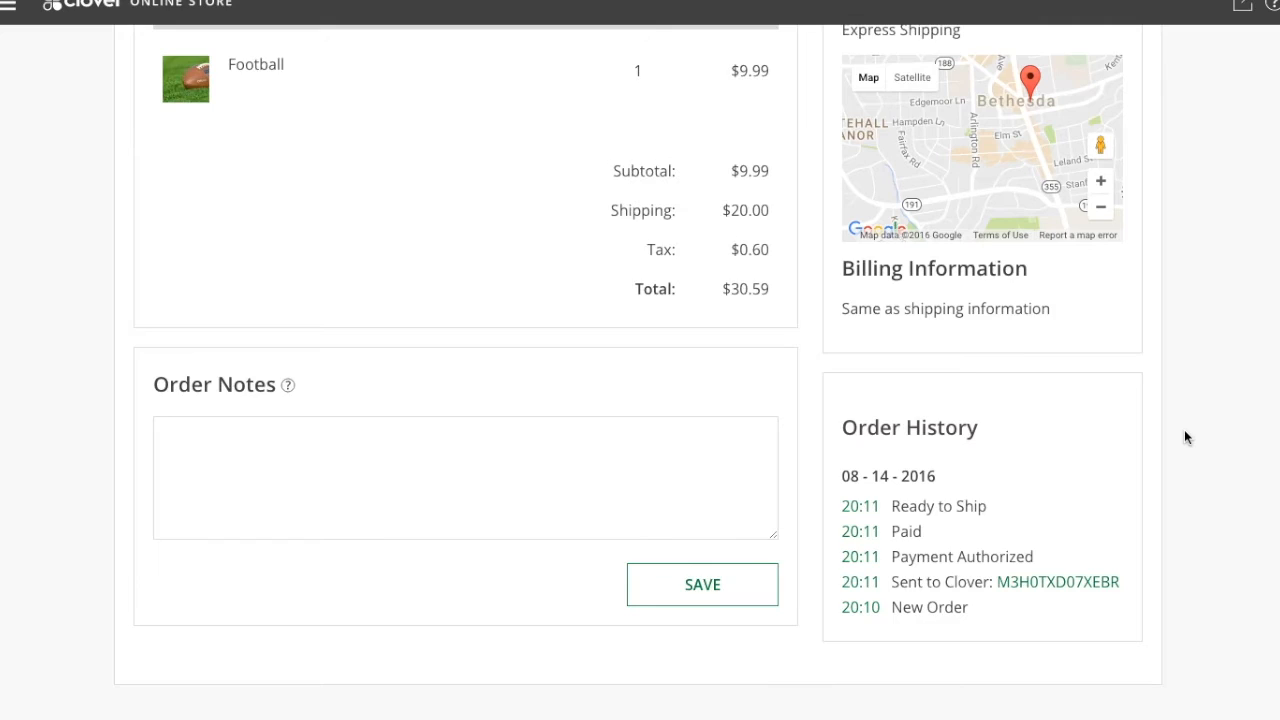
{"action": "scroll", "coordinate": [1184, 437], "scroll_direction": "up", "scroll_amount": 3}
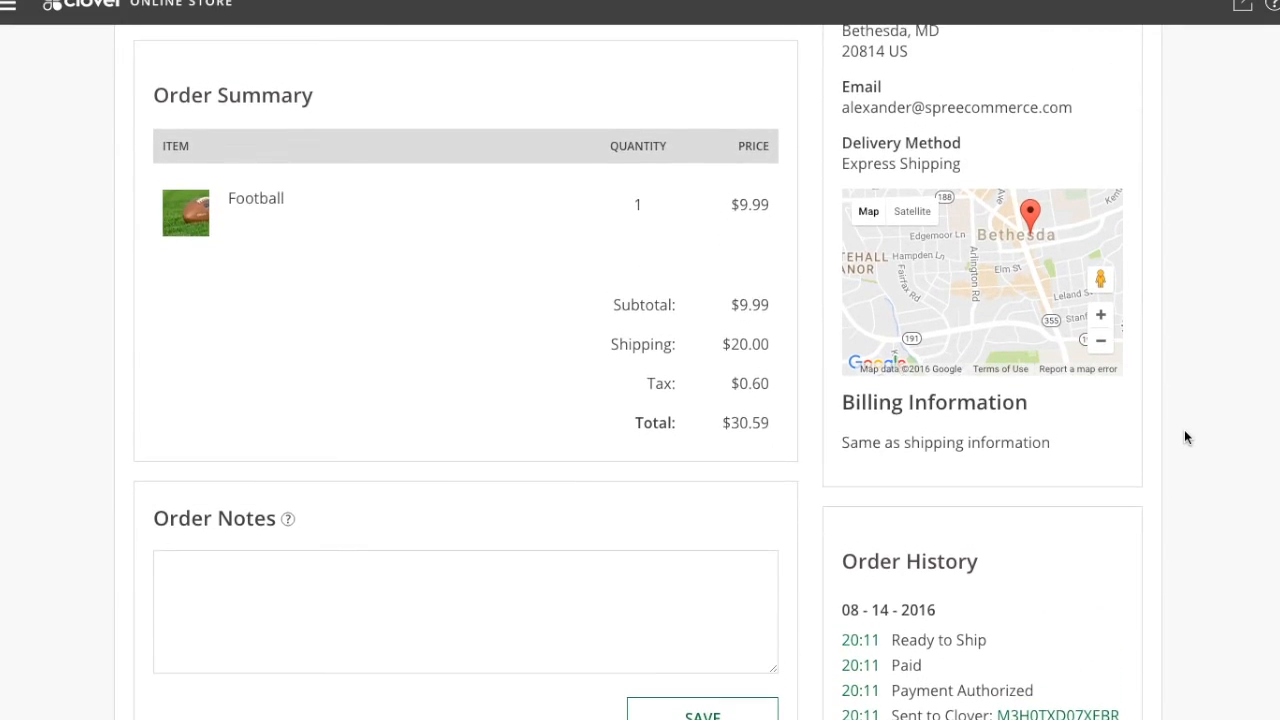
{"action": "scroll", "coordinate": [1162, 456], "scroll_direction": "down", "scroll_amount": 2}
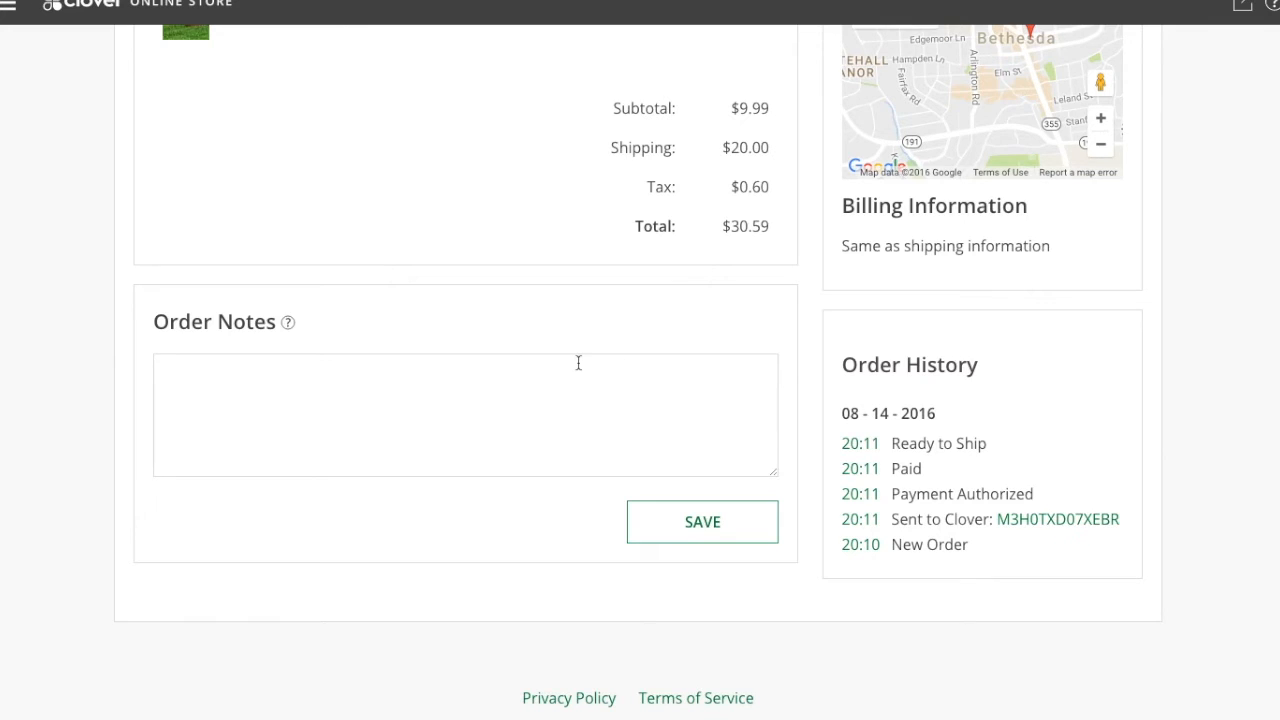
{"action": "scroll", "coordinate": [578, 363], "scroll_direction": "up", "scroll_amount": 2}
{"action": "scroll", "coordinate": [578, 363], "scroll_direction": "up", "scroll_amount": 3}
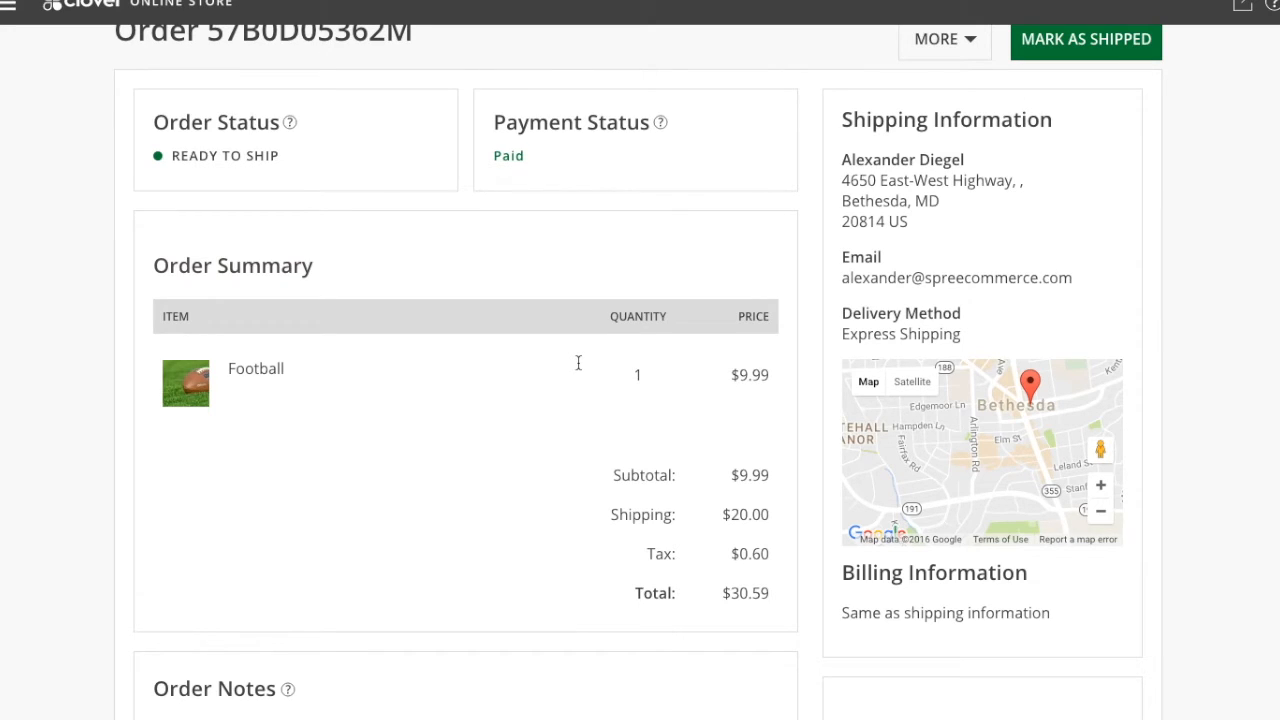
{"action": "scroll", "coordinate": [578, 363], "scroll_direction": "up", "scroll_amount": 1}
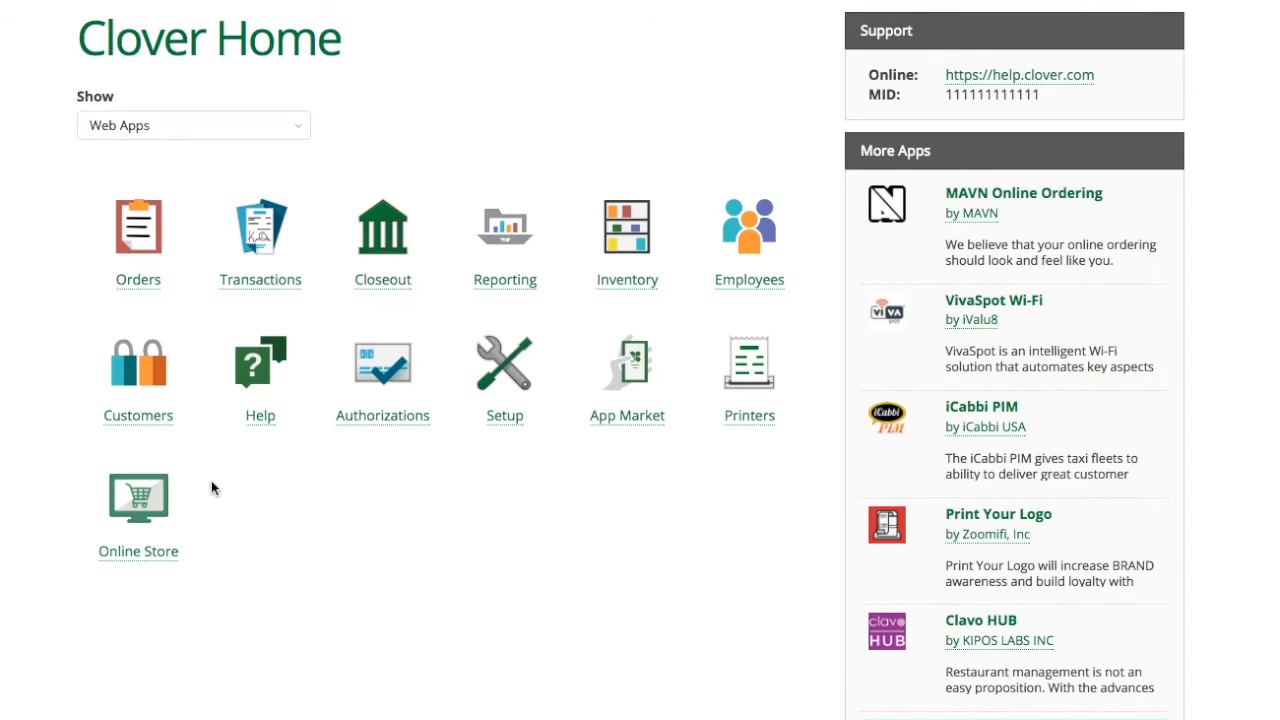
- Open the Orders app from Clover Home and find today's Football order in the list
{"action": "left_click", "coordinate": [141, 224]}
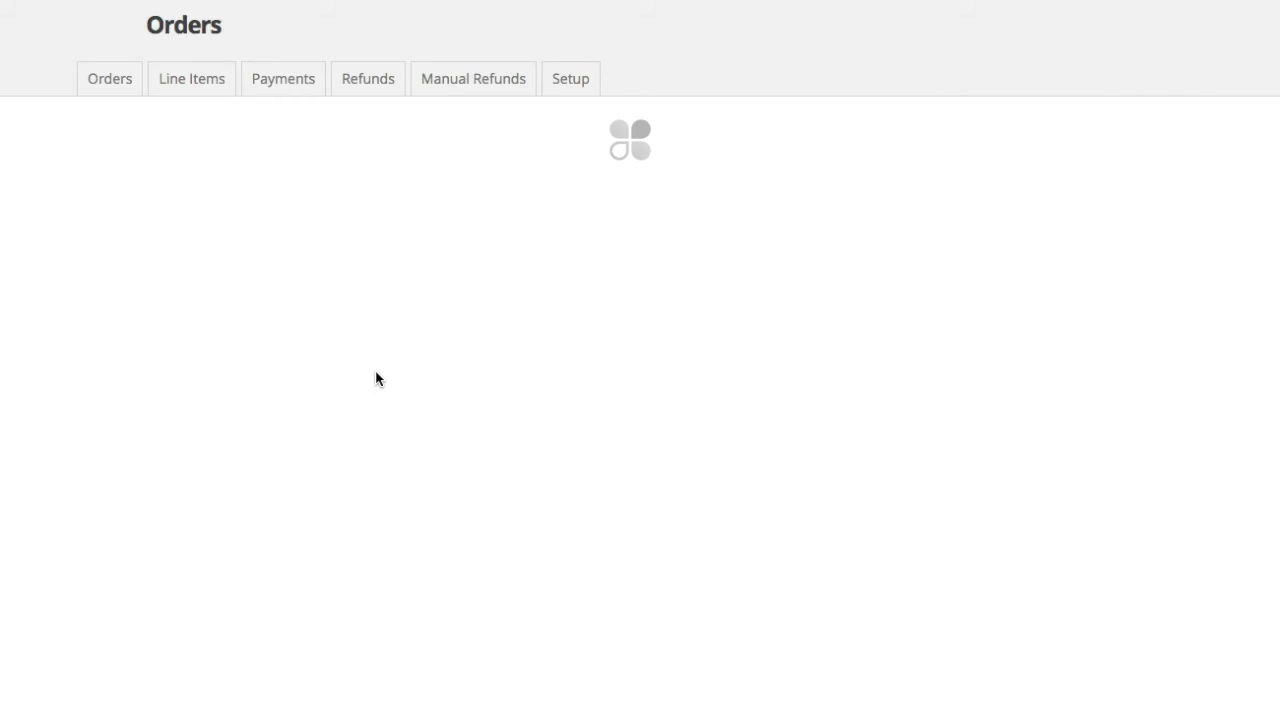
{"action": "scroll", "coordinate": [171, 580], "scroll_direction": "down", "scroll_amount": 3}
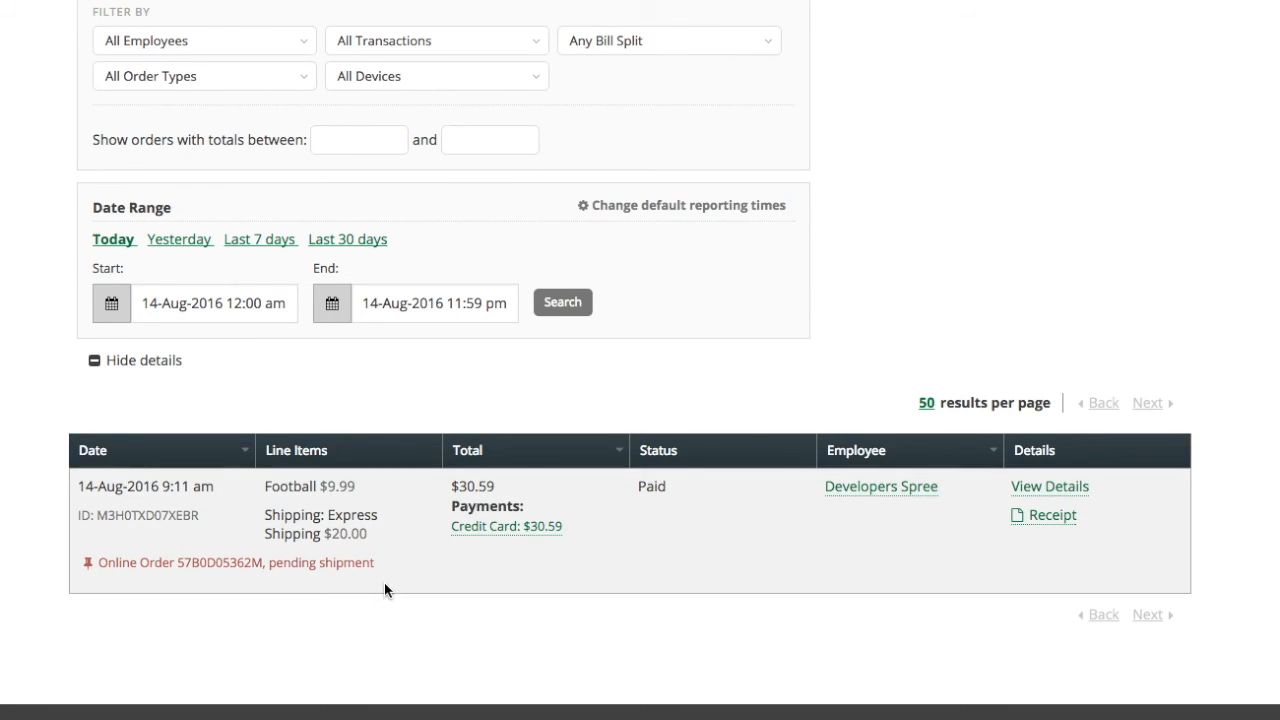
{"action": "scroll", "coordinate": [384, 582], "scroll_direction": "up", "scroll_amount": 1}
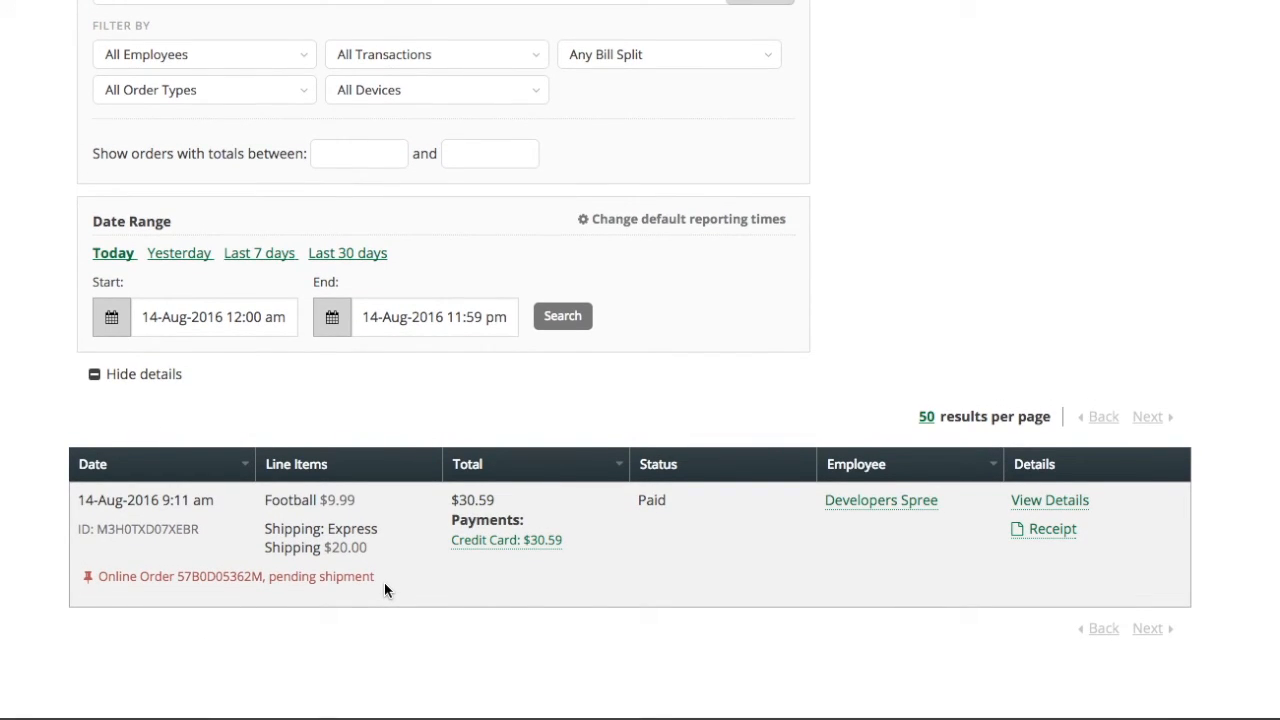
- Return to the Football order in the Online Store and mark it as shipped, with the customer notification email enabled
{"action": "left_click", "coordinate": [385, 584]}
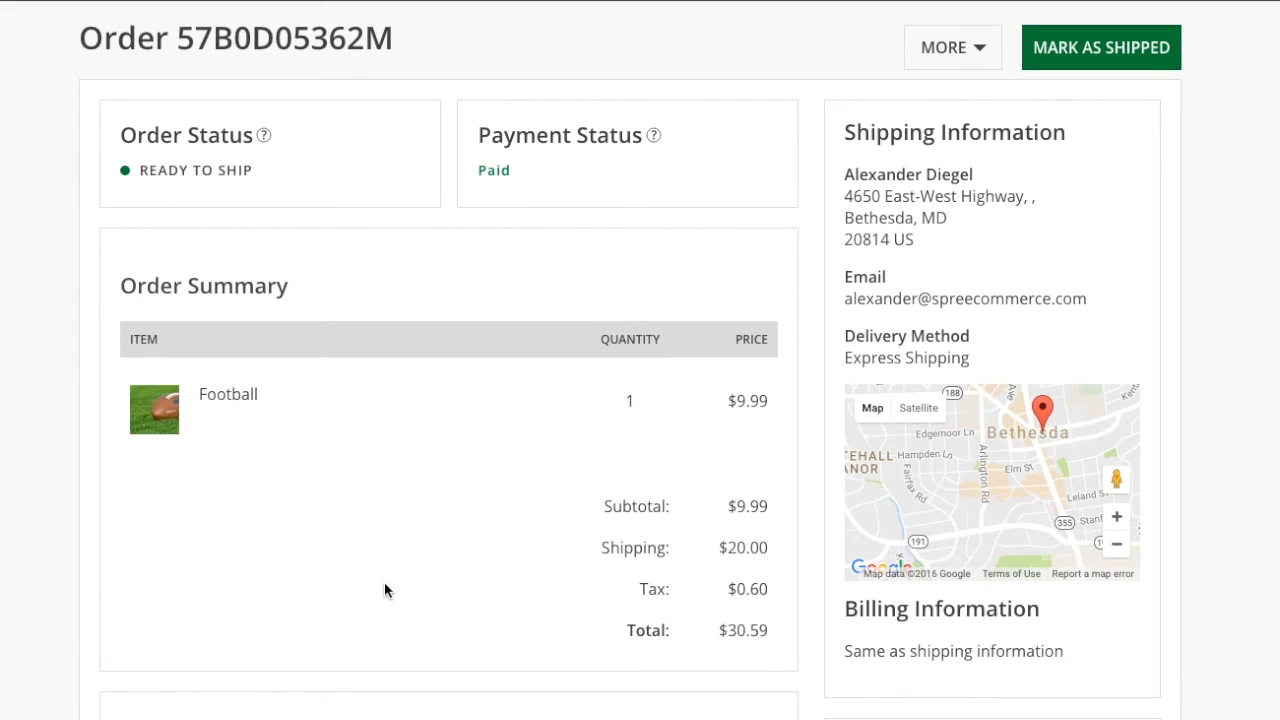
{"action": "left_click", "coordinate": [1040, 58]}
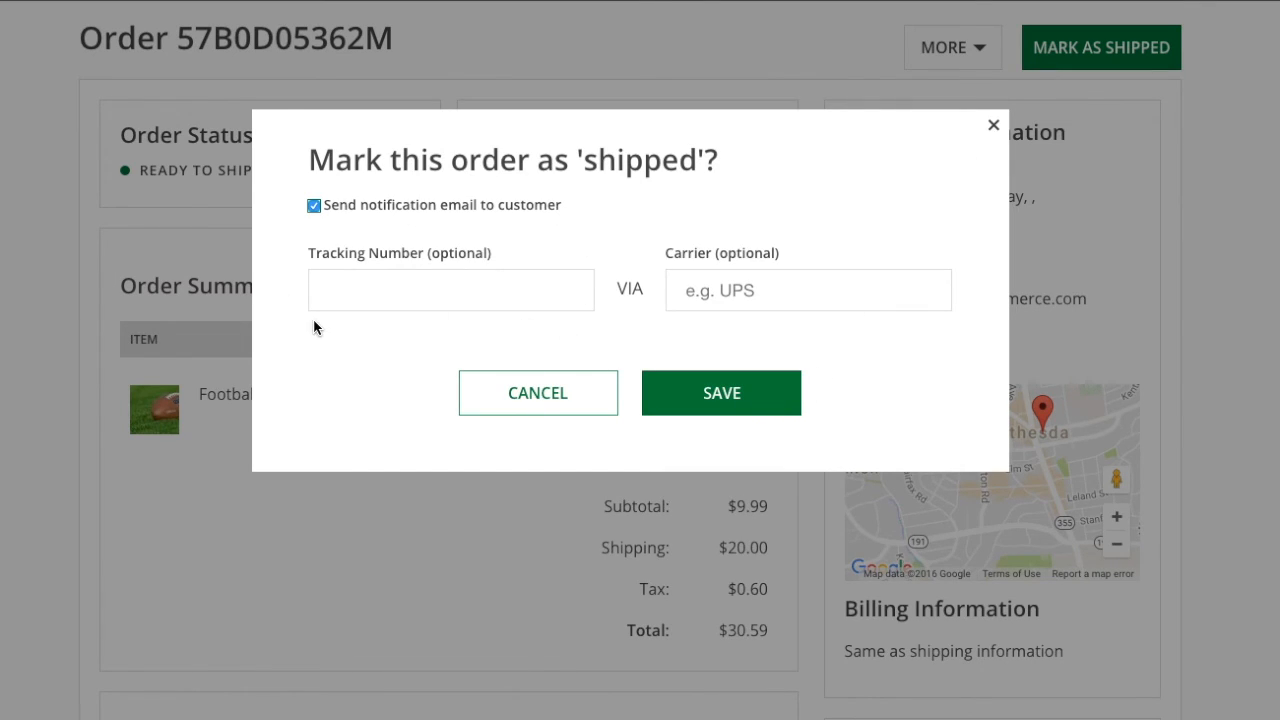
{"action": "left_click", "coordinate": [719, 388]}
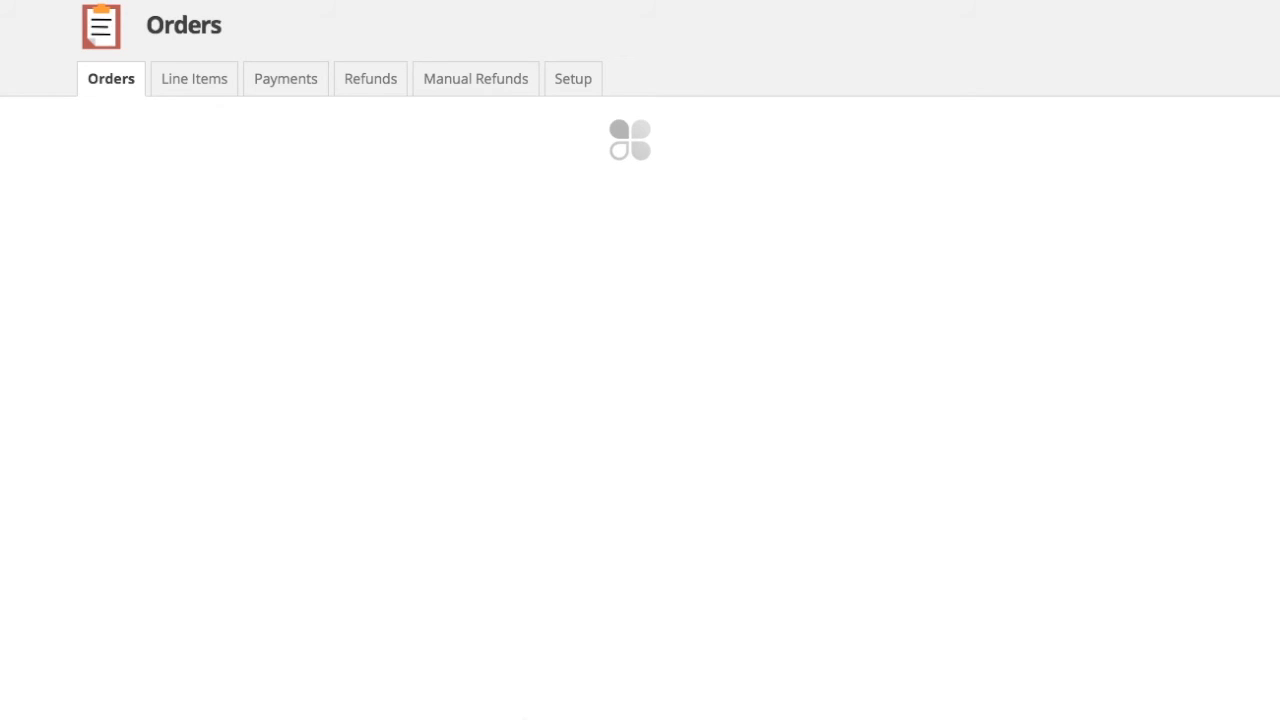
- Check the Football order's shipment note in the Clover Orders list and view the order type filter
{"action": "scroll", "coordinate": [373, 636], "scroll_direction": "down", "scroll_amount": 5}
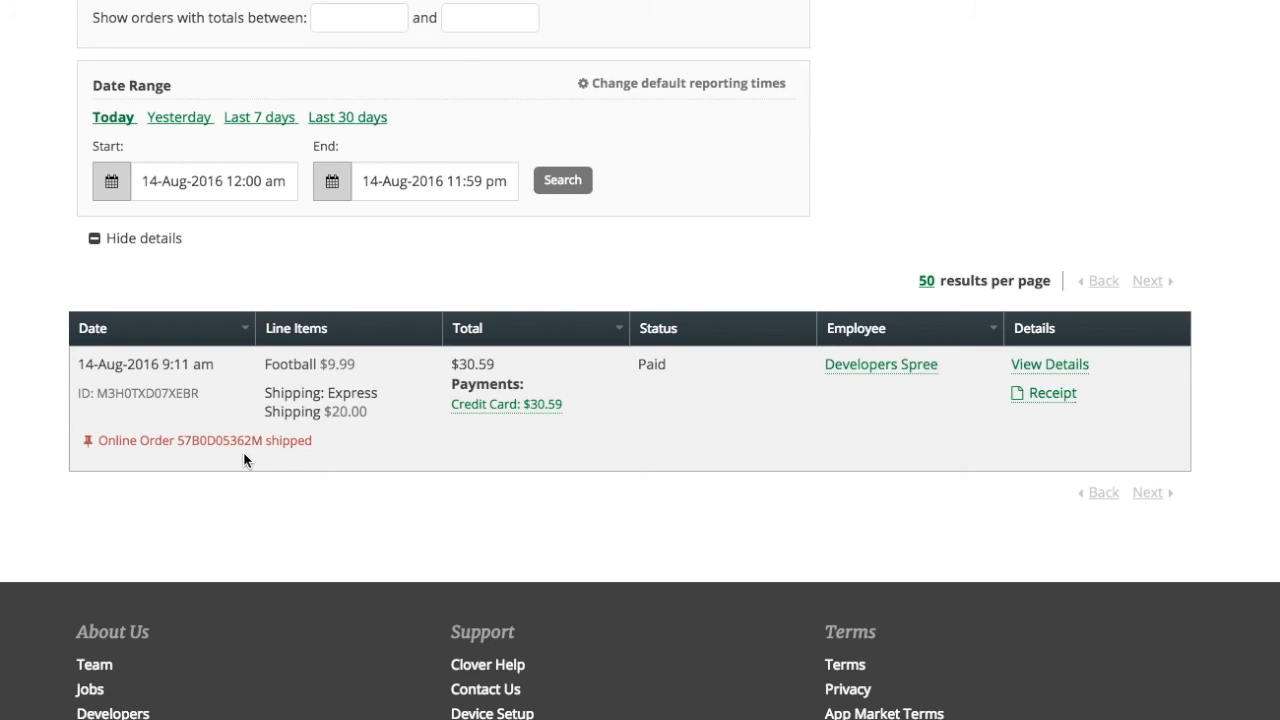
{"action": "scroll", "coordinate": [244, 460], "scroll_direction": "up", "scroll_amount": 4}
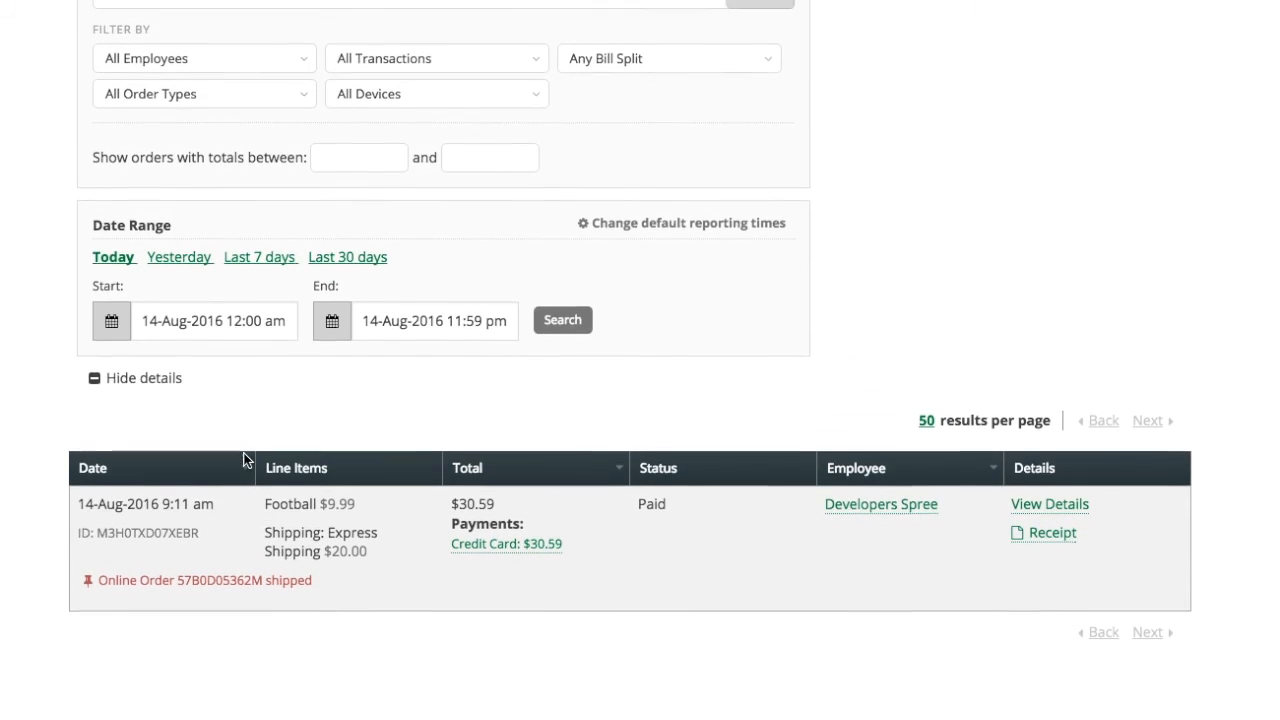
{"action": "scroll", "coordinate": [244, 460], "scroll_direction": "up", "scroll_amount": 1}
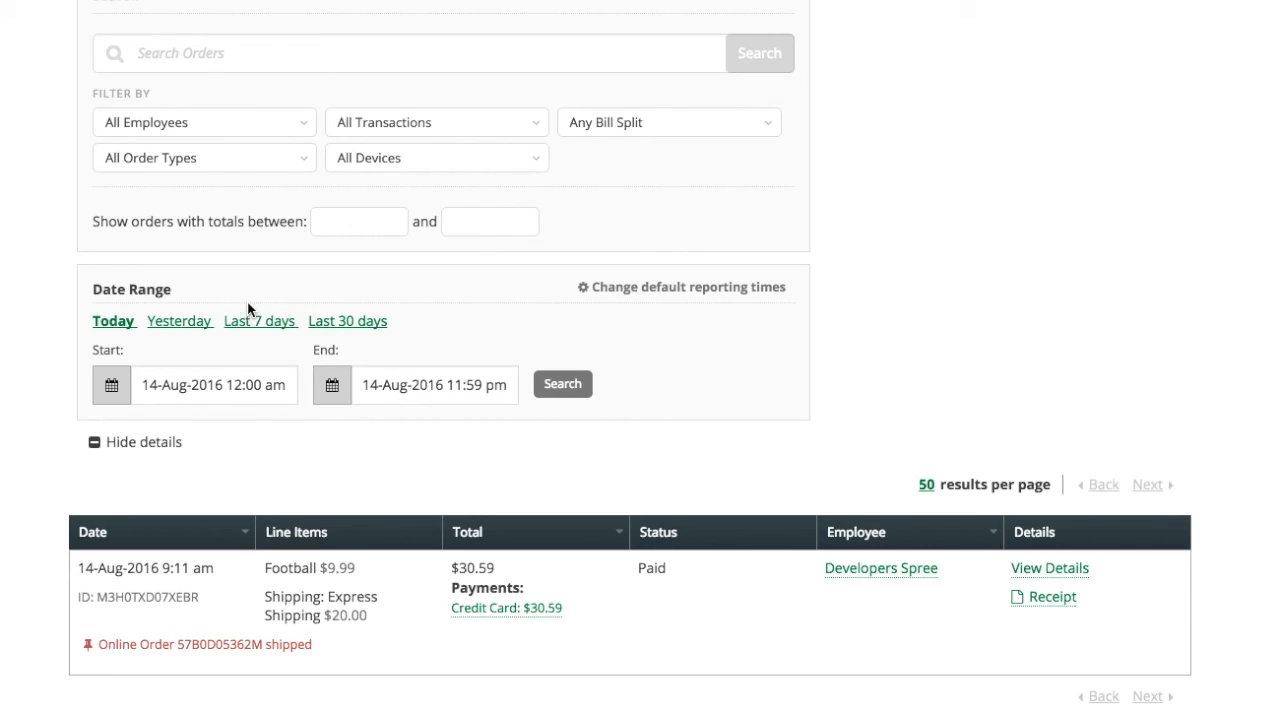
{"action": "left_click", "coordinate": [294, 173]}
{"action": "left_click", "coordinate": [294, 173]}
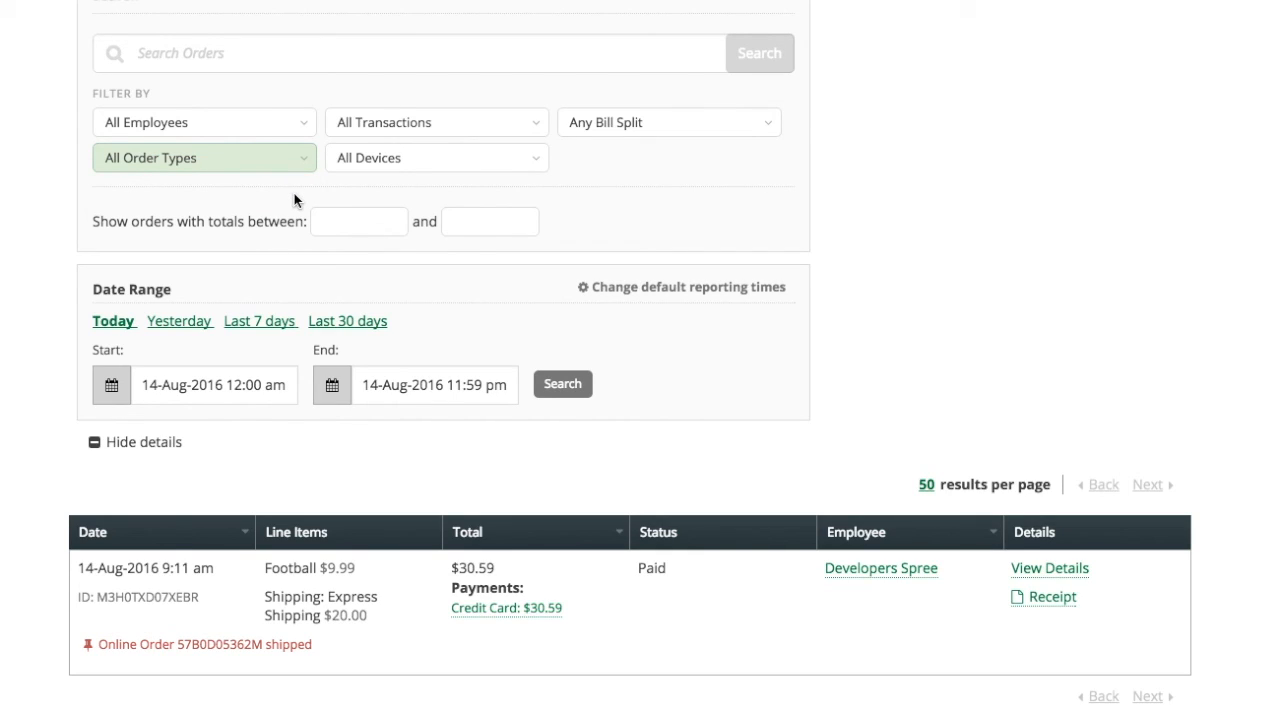
{"action": "scroll", "coordinate": [243, 126], "scroll_direction": "up", "scroll_amount": 3}
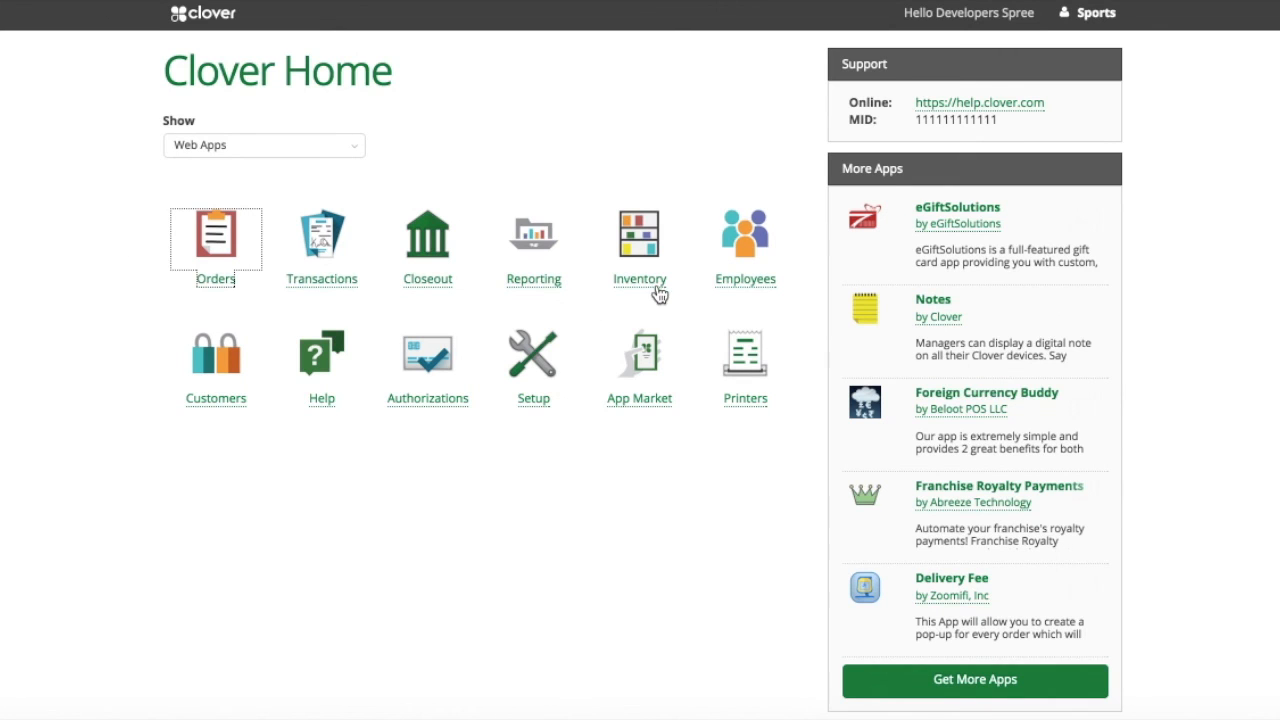
- Check the product quantities in the Inventory app and the buyer's record in the Customers app, and return to Clover Home
{"action": "left_click", "coordinate": [657, 291]}
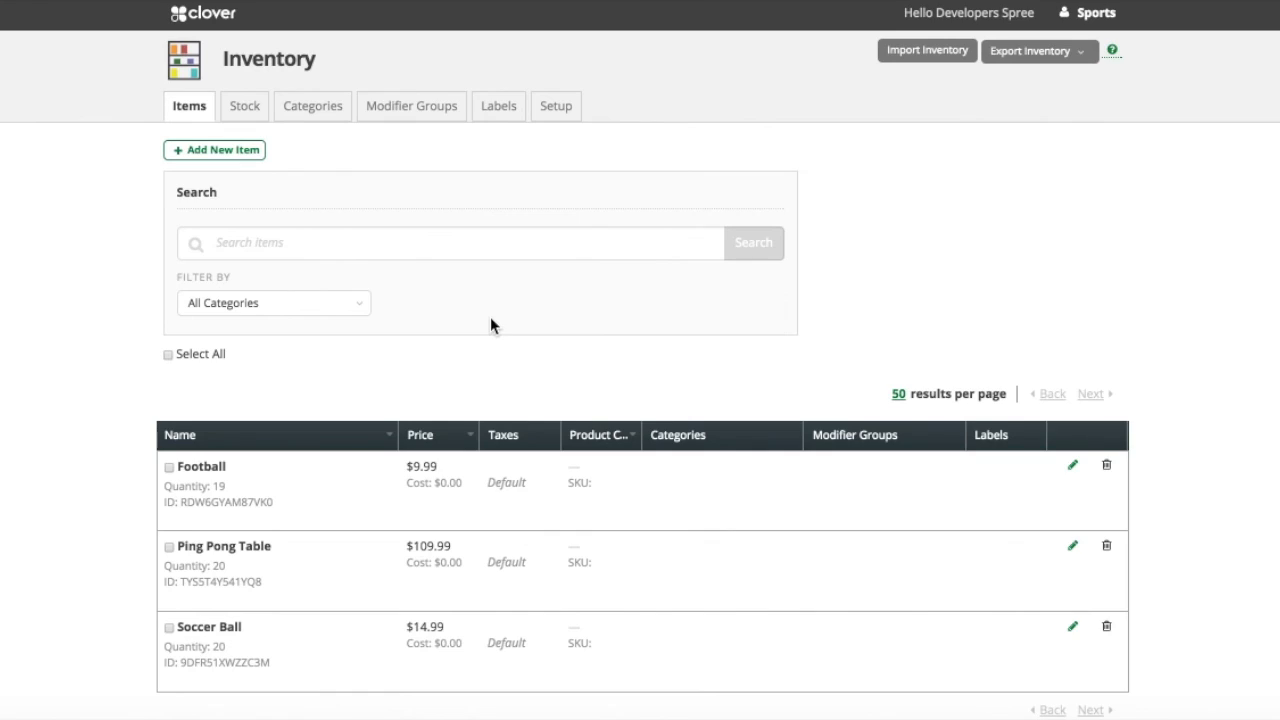
{"action": "scroll", "coordinate": [490, 318], "scroll_direction": "down", "scroll_amount": 2}
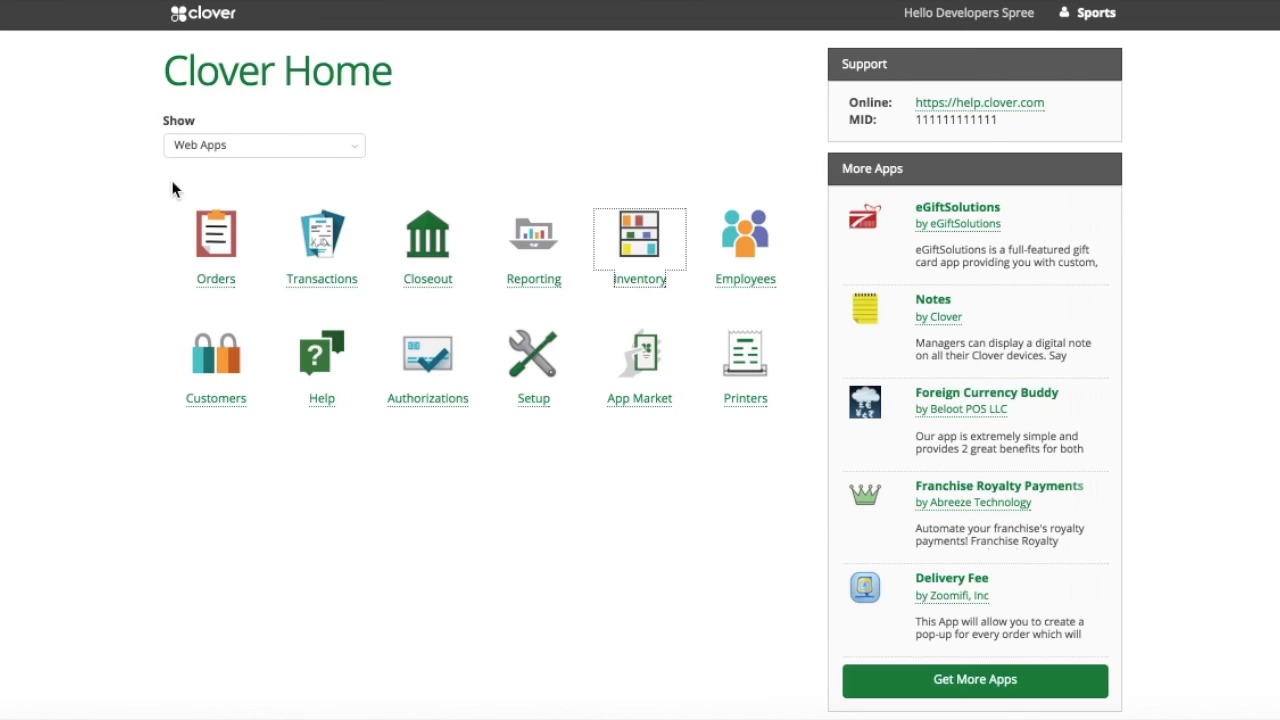
{"action": "left_click", "coordinate": [218, 398]}
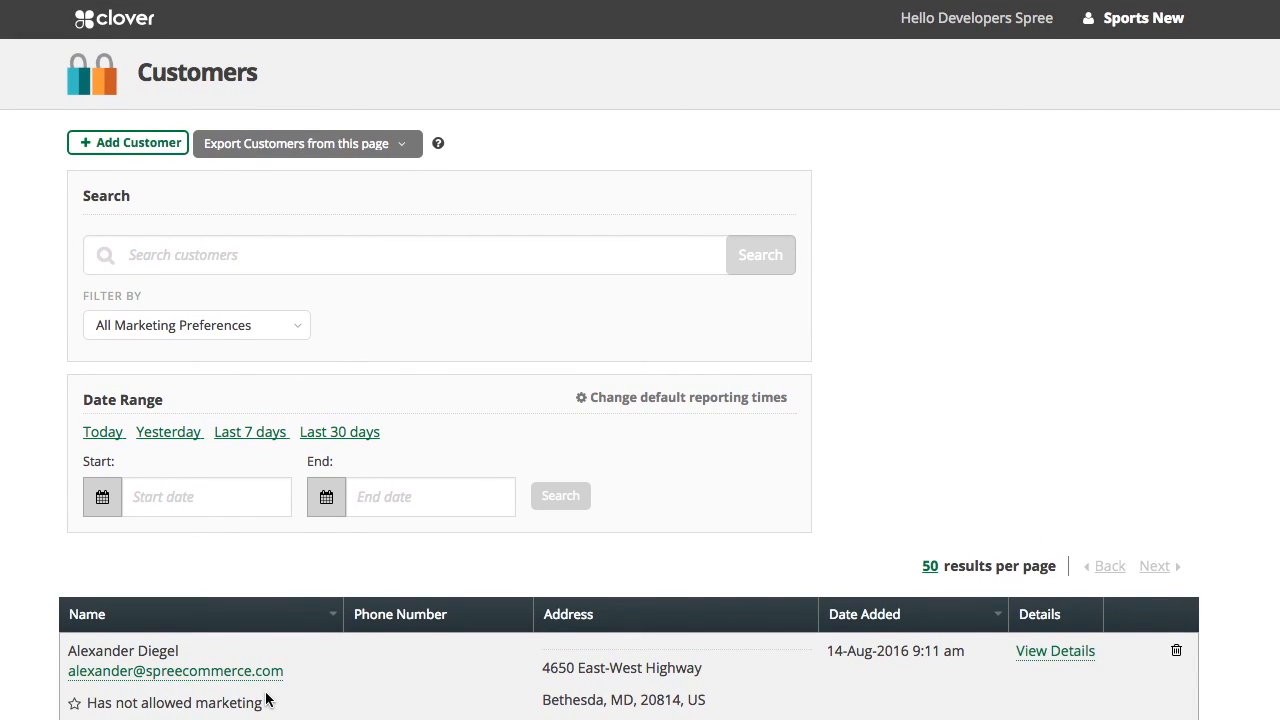
{"action": "left_click", "coordinate": [122, 24]}
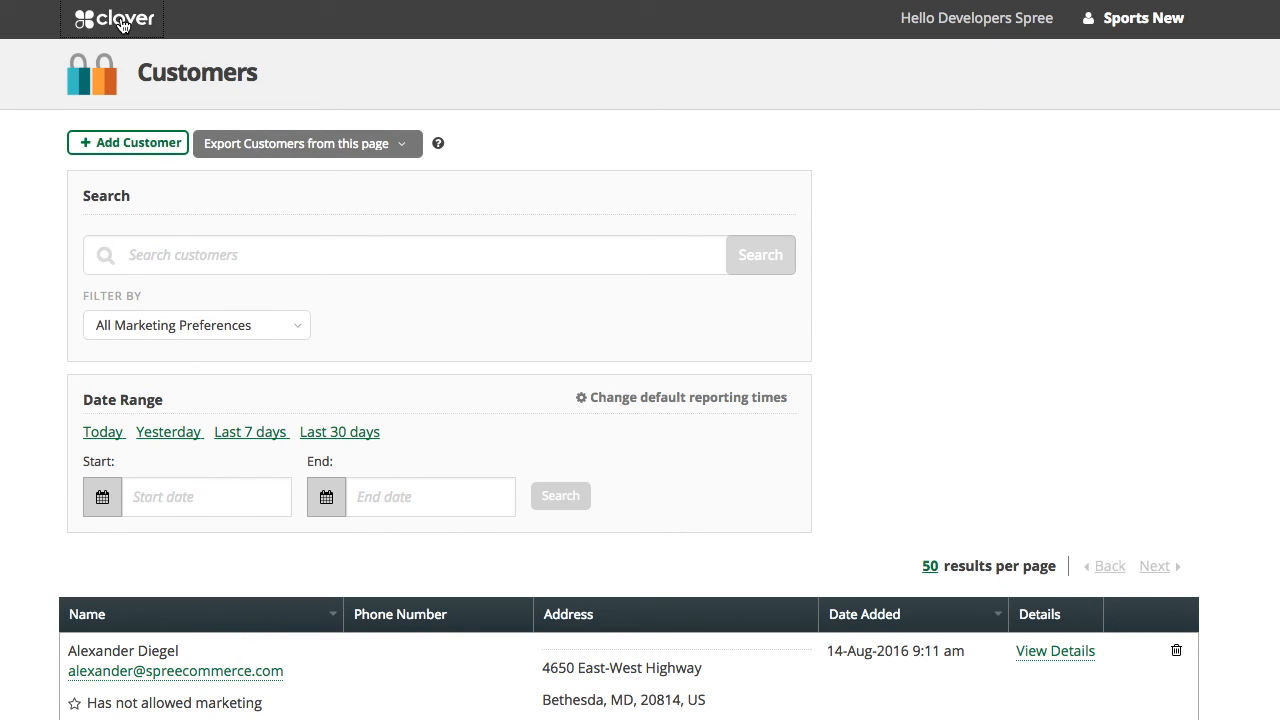